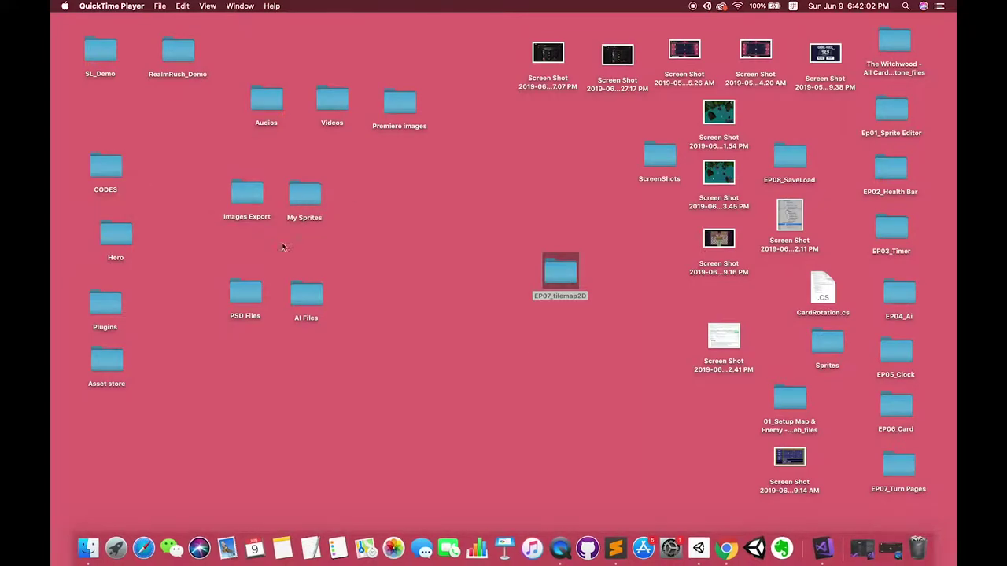
Start a new 2D project in Unity Hub and enter the name Tutorial_Tilemap2D Review.
left_click(698, 547)
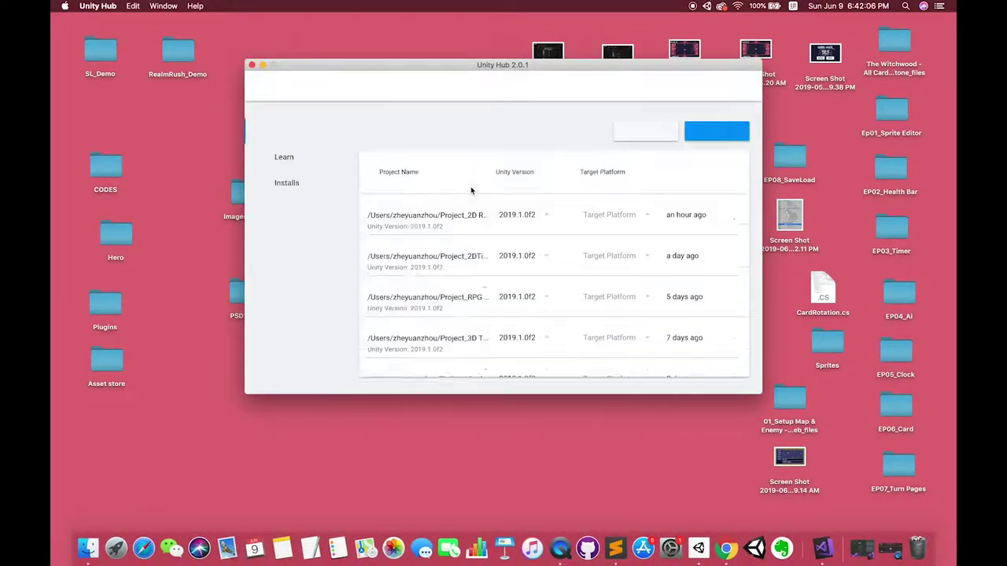
left_click(700, 131)
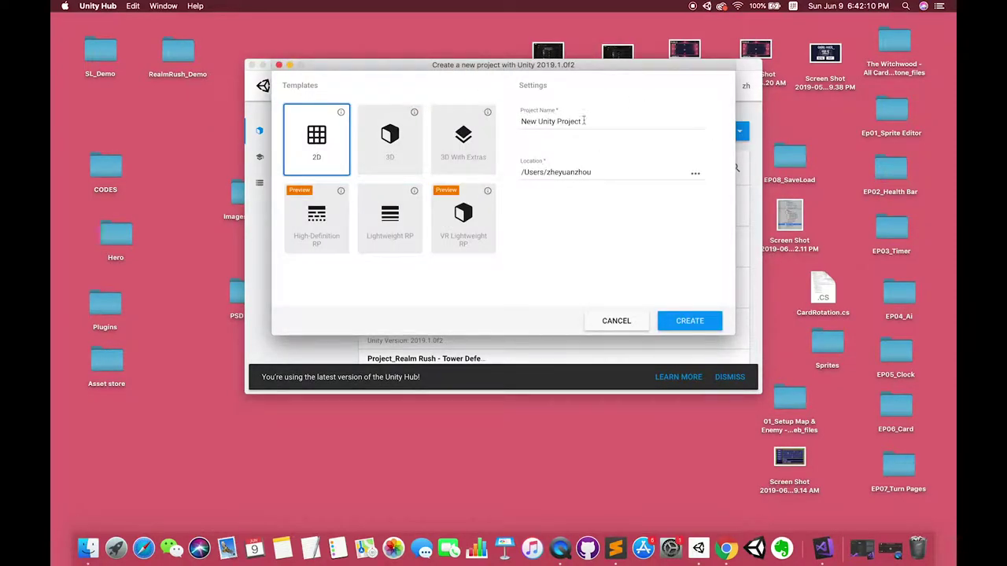
left_click_drag(584, 120, 473, 124)
type("Tutorial")
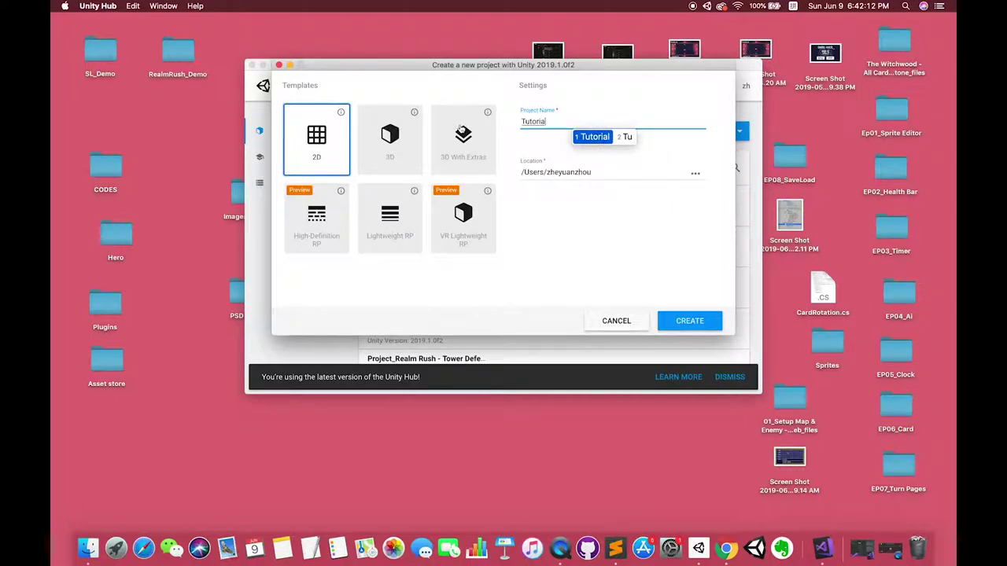
key("Return")
type("_")
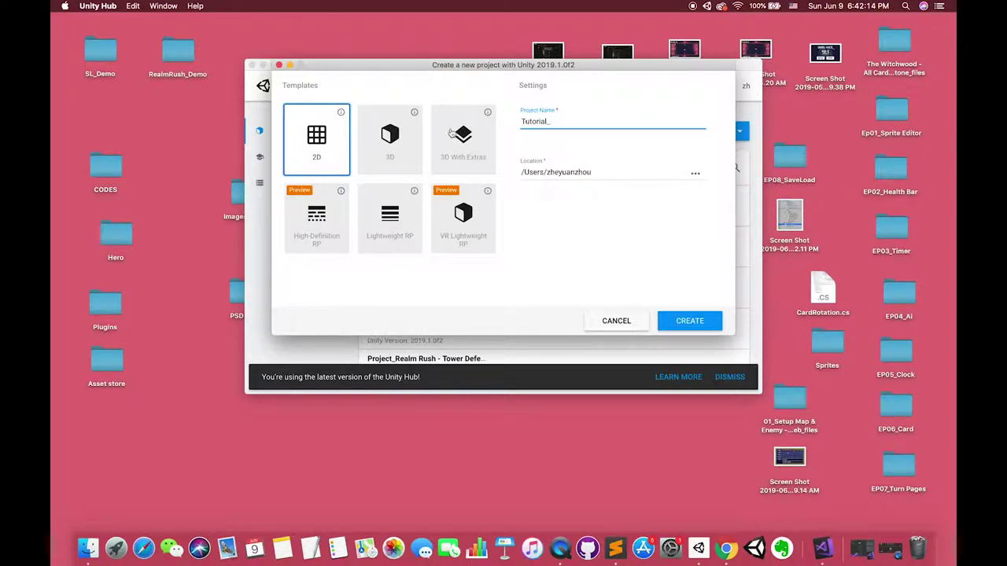
type("Ti")
type(" Revi")
Create the Tutorial_Tilemap2D Review project and let the editor load SampleScene.
key("Return")
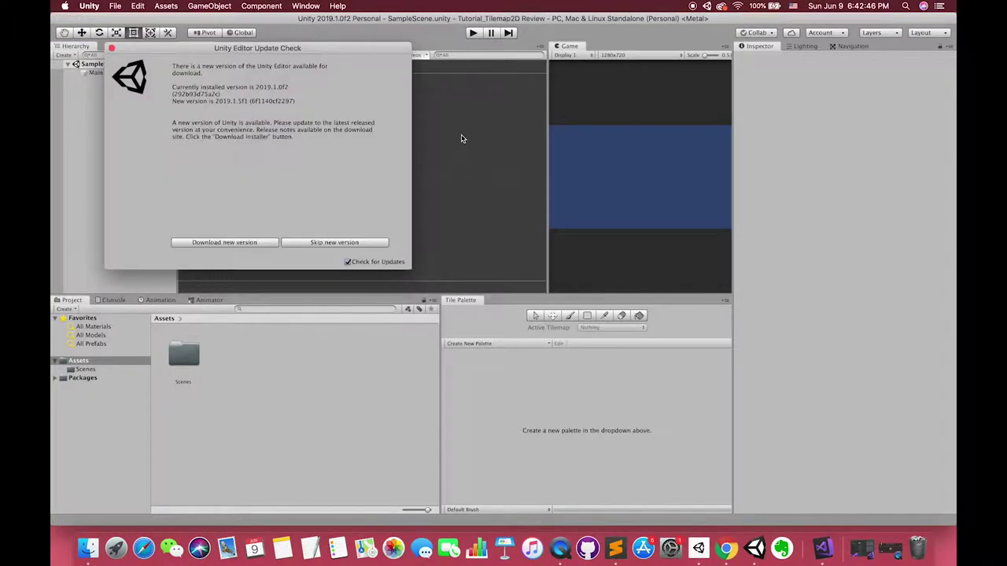
Close the update notice, then narrow the Inspector and widen the Project panel.
left_click(113, 49)
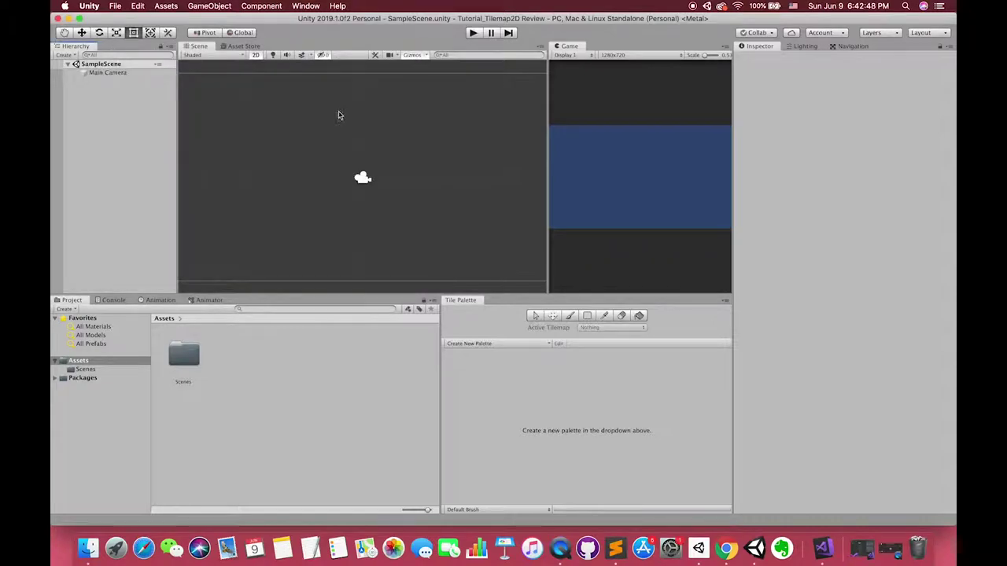
left_click_drag(730, 315, 806, 314)
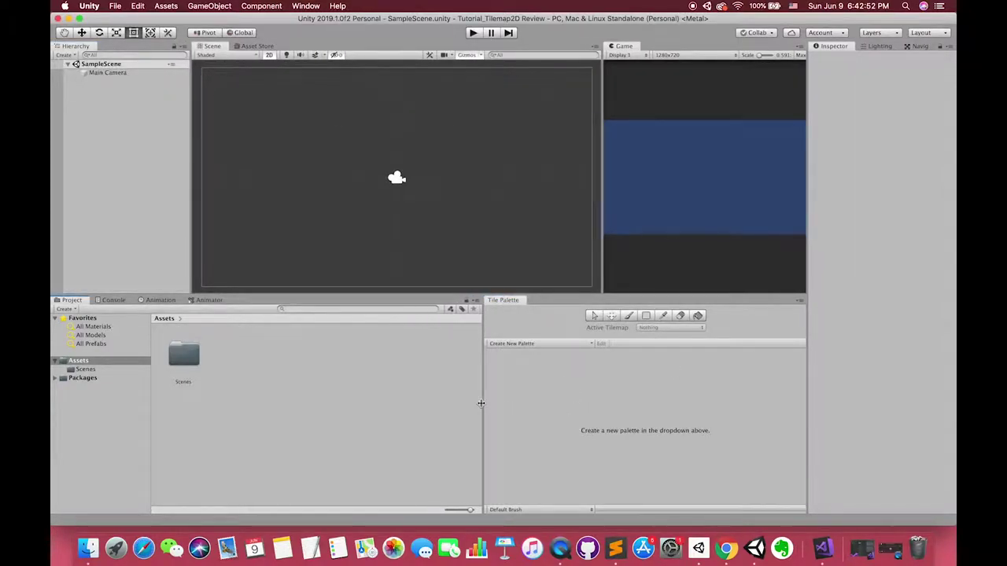
left_click_drag(483, 407, 506, 404)
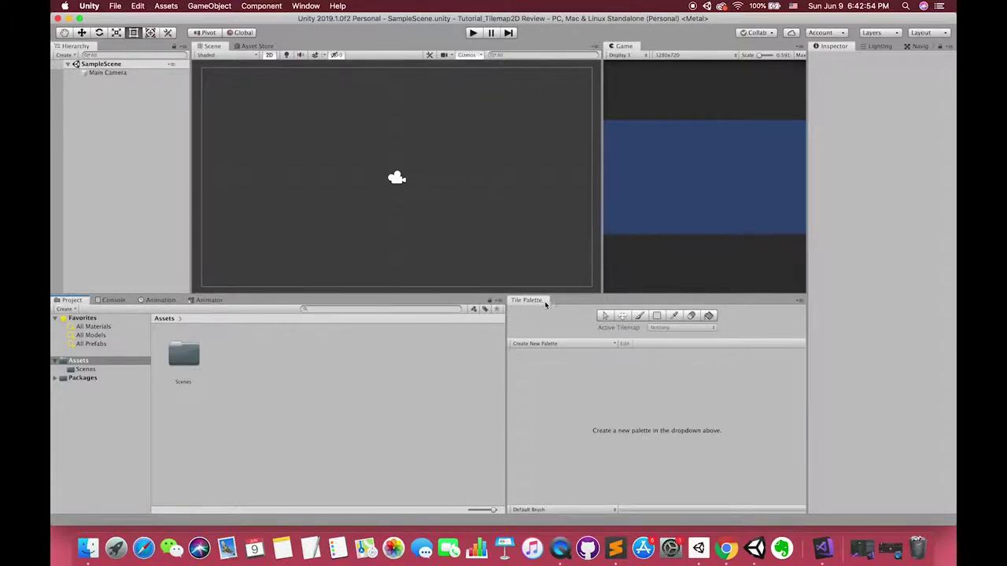
Open the Tile Palette window via Window > 2D > Tile Palette.
left_click(296, 6)
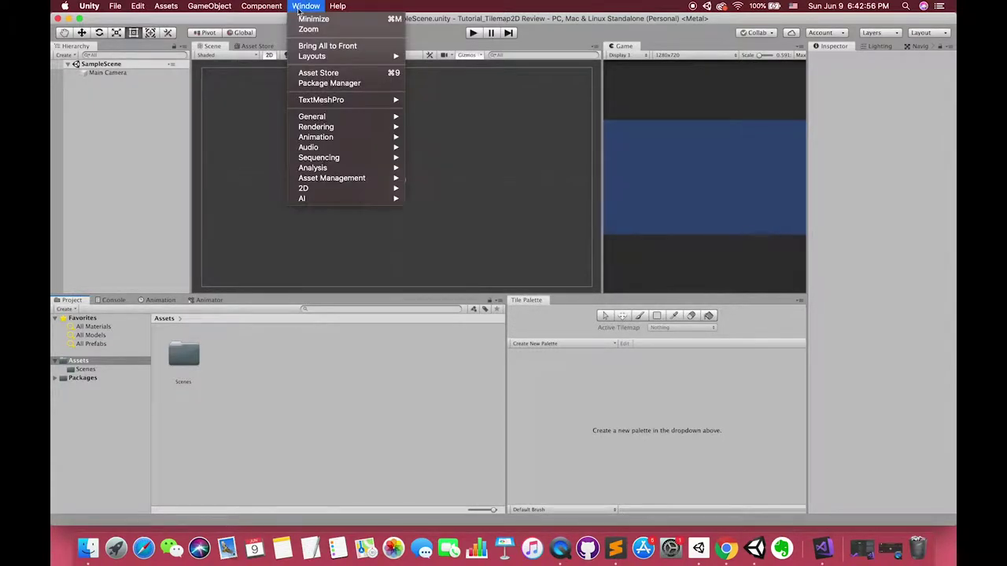
mouse_move(336, 192)
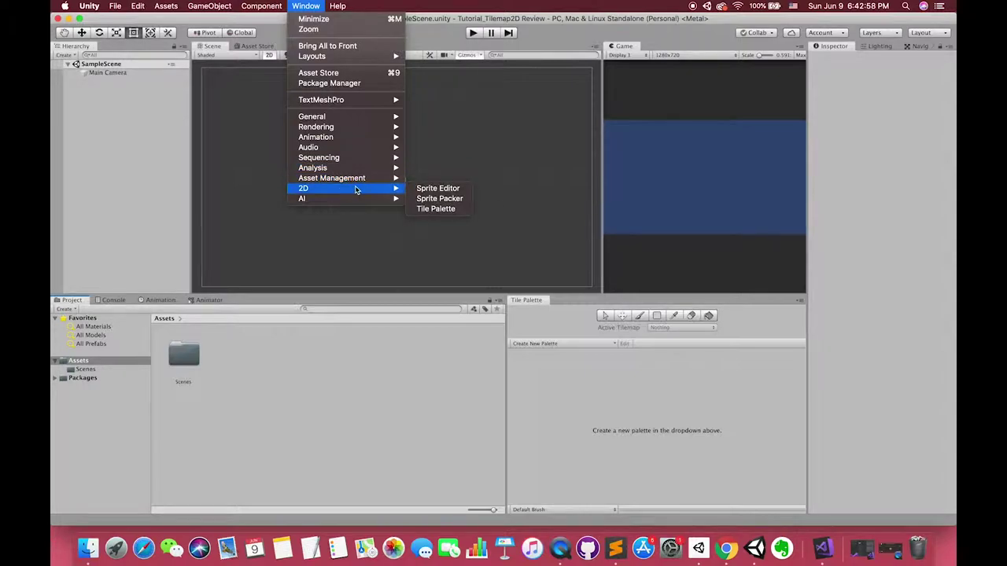
left_click(427, 210)
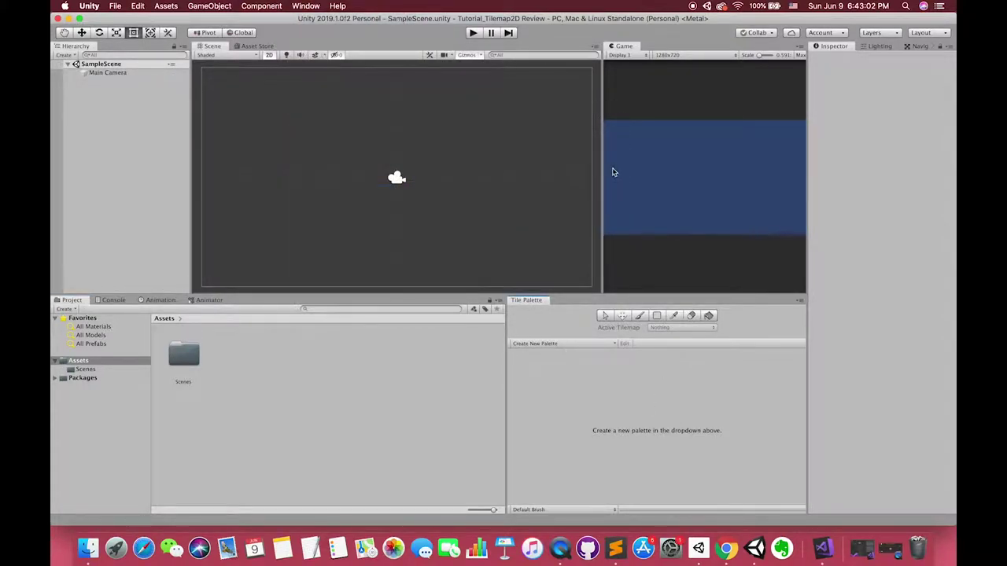
Set the Main Camera background colour to dark grey 262727.
left_click(106, 73)
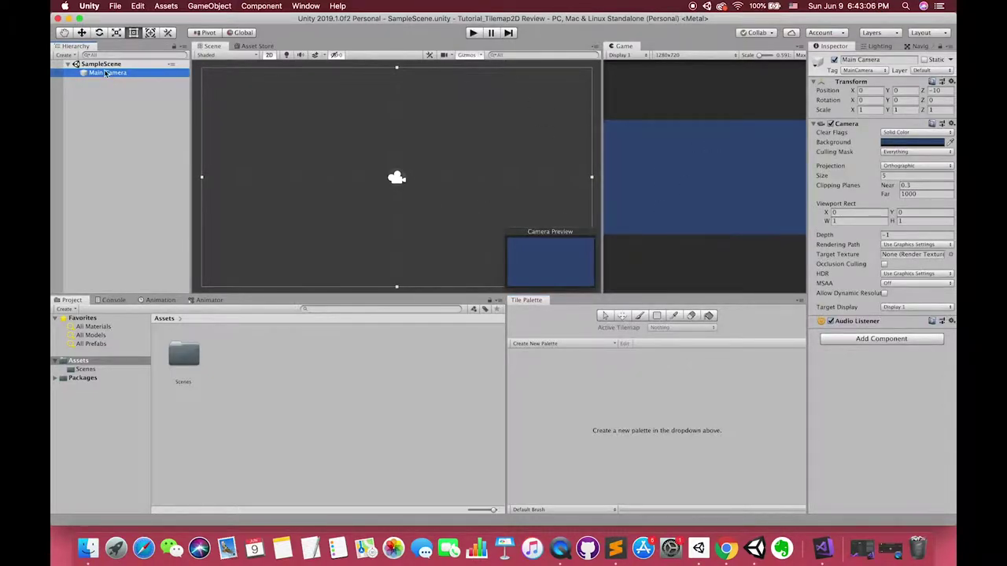
left_click(917, 142)
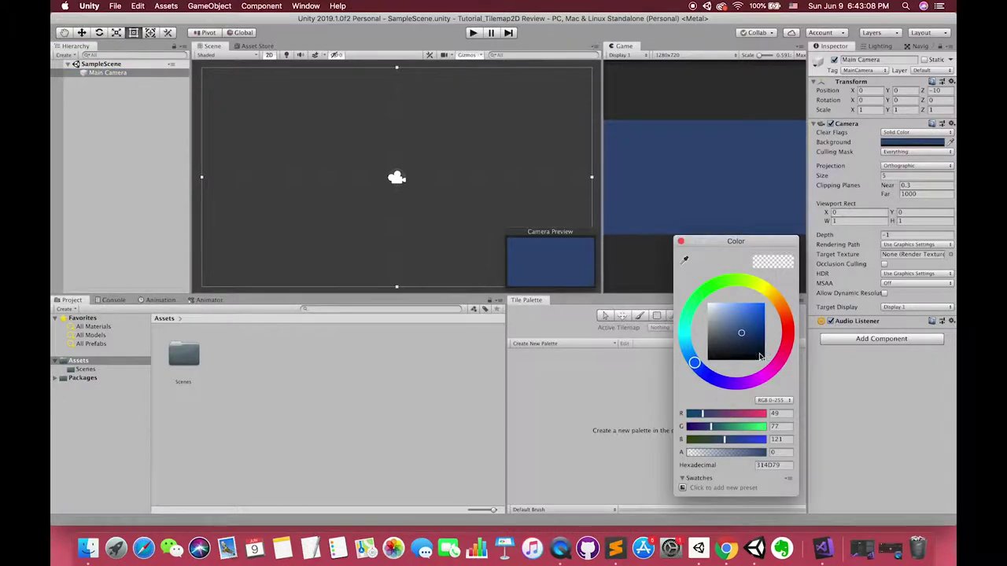
mouse_move(762, 357)
left_mouse_down()
mouse_move(708, 363)
mouse_move(711, 356)
left_mouse_up()
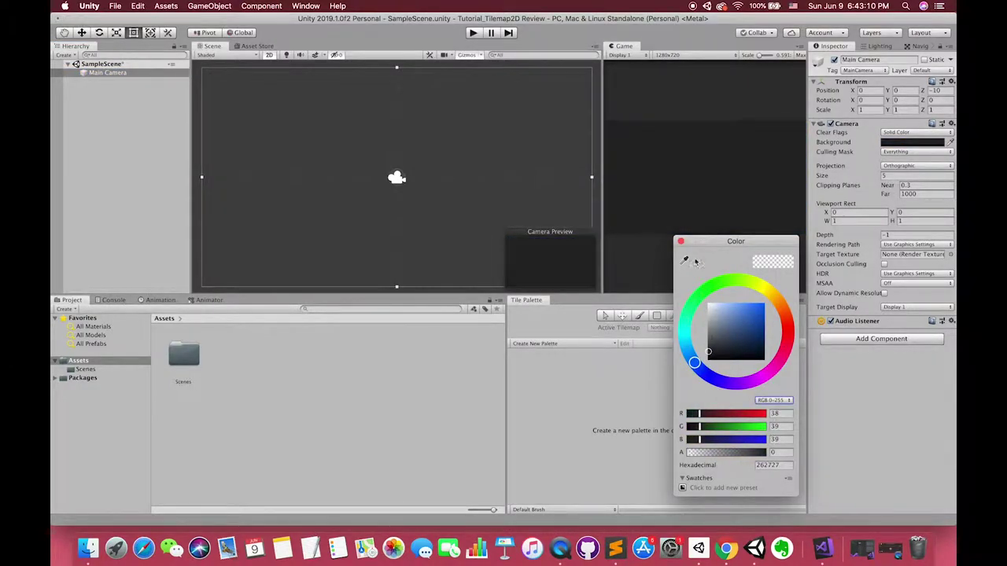
left_click(680, 241)
Create a Sprites folder under Assets and open it.
right_click(262, 402)
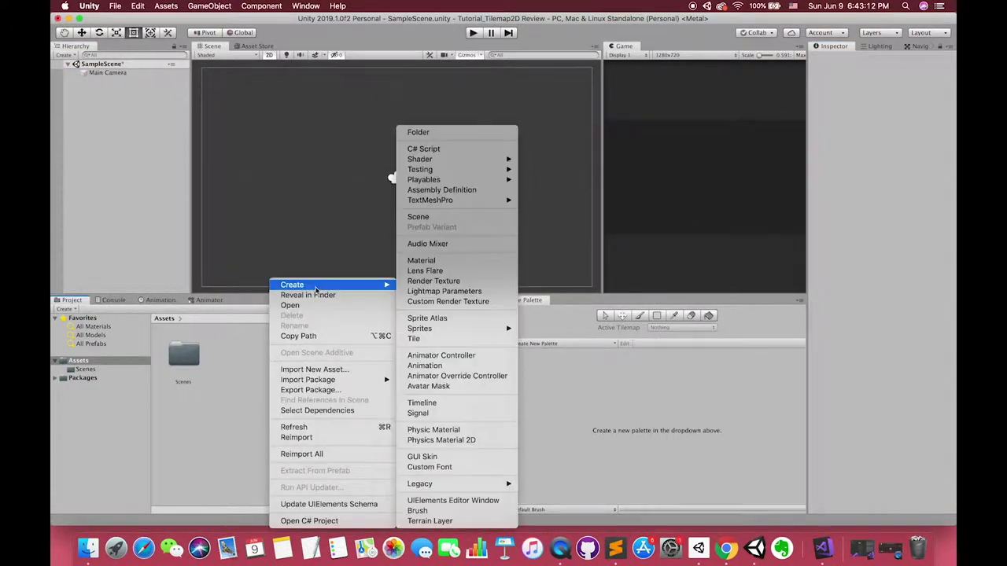
mouse_move(331, 285)
left_click(472, 140)
type("Sp")
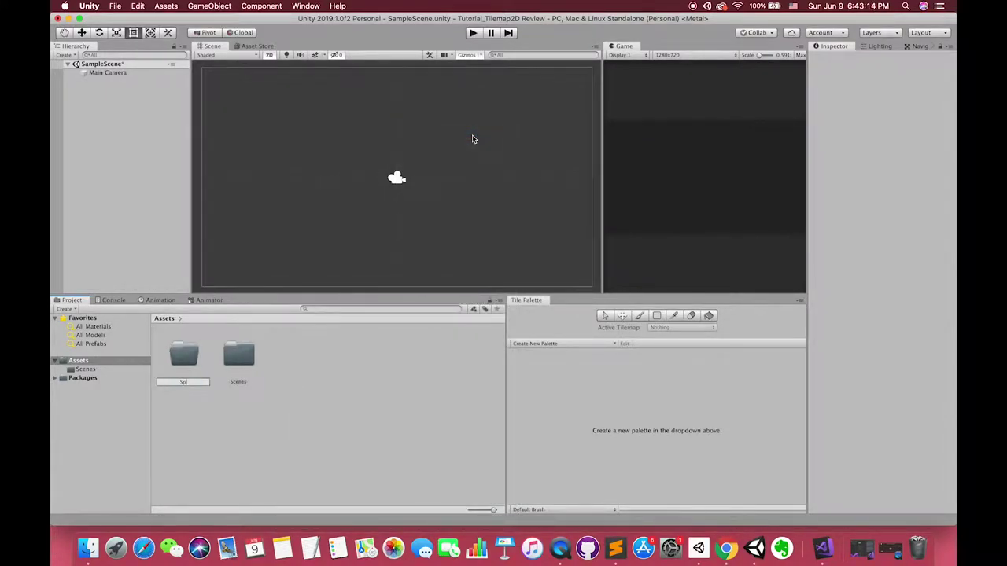
type("rites")
key("Return")
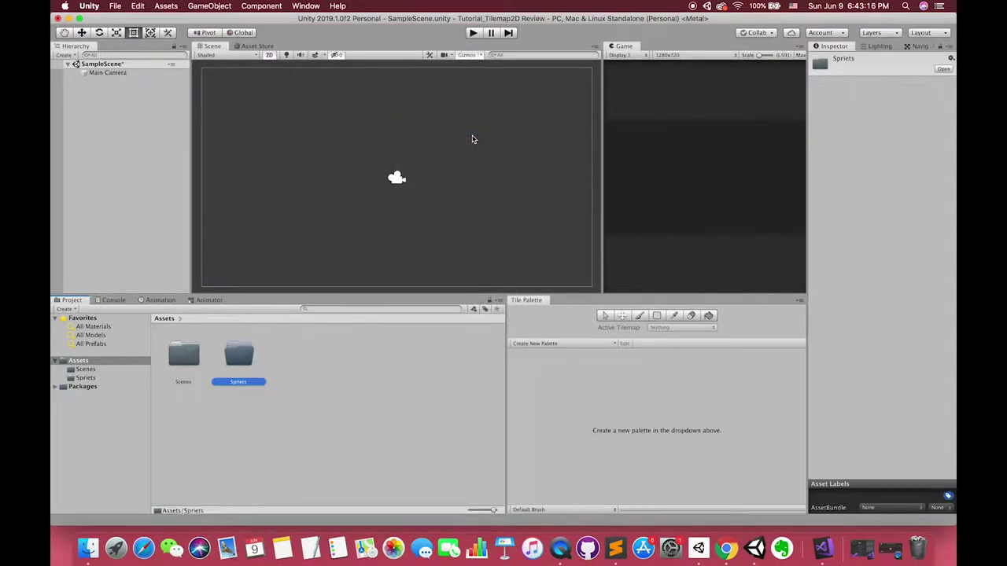
double_click(249, 359)
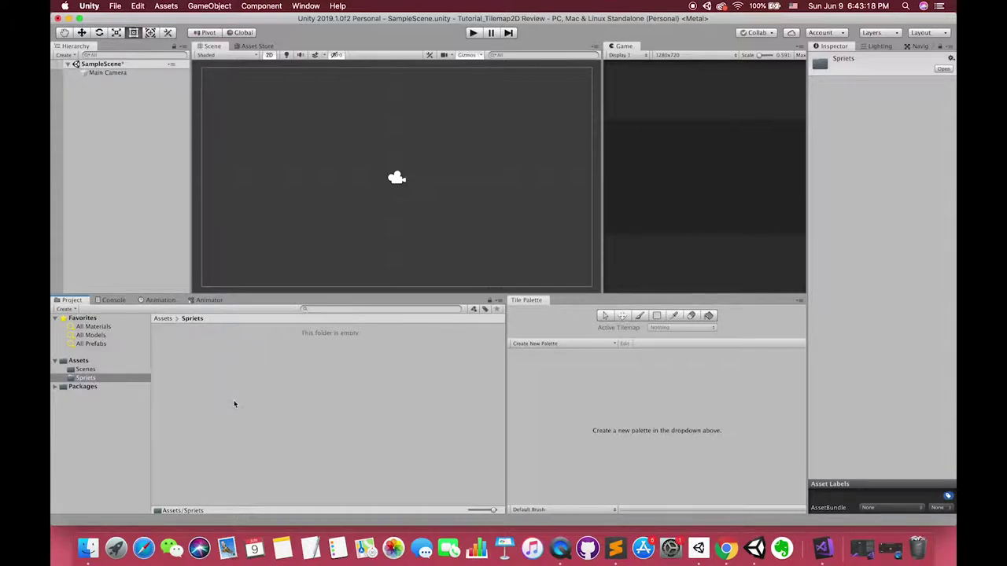
left_click(88, 548)
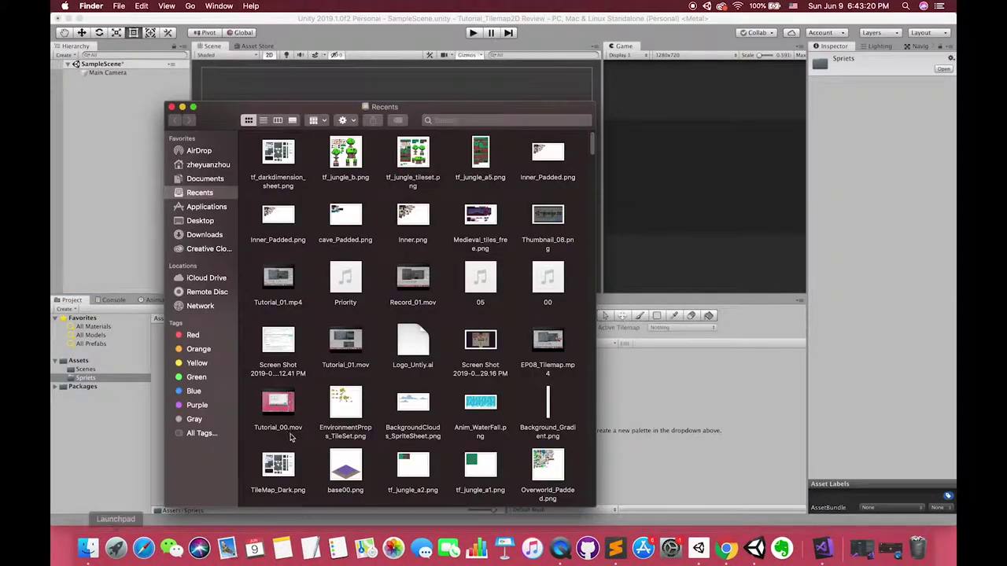
Import Inner_Padded.png from the desktop Sprites folder into Unity's Sprites folder.
left_click_drag(292, 110, 535, 94)
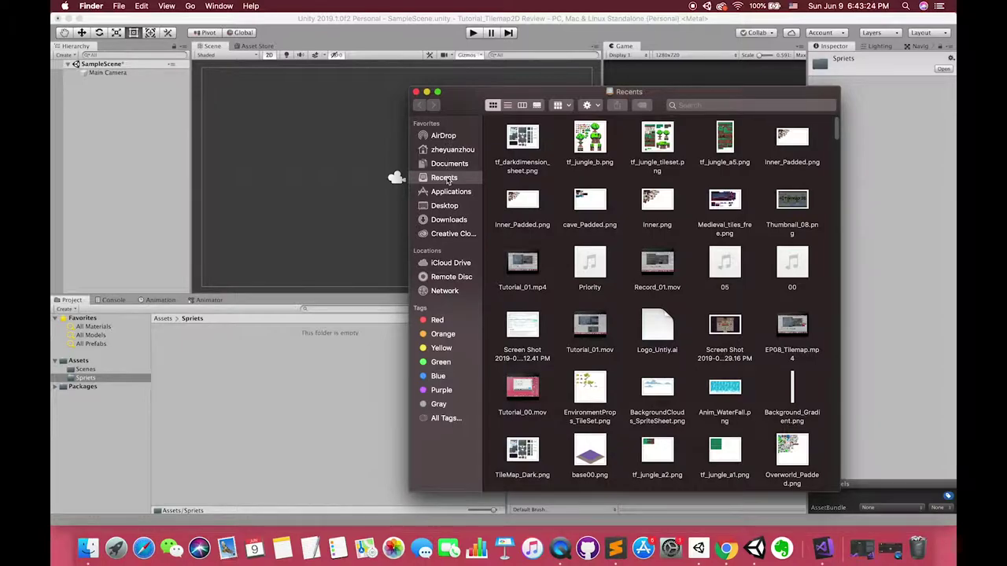
left_click(446, 206)
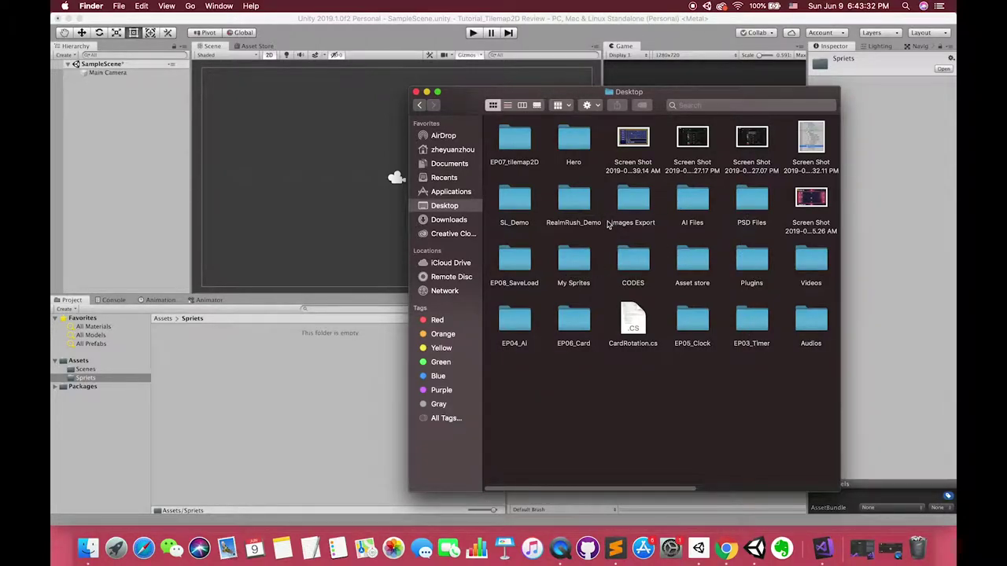
left_click(437, 93)
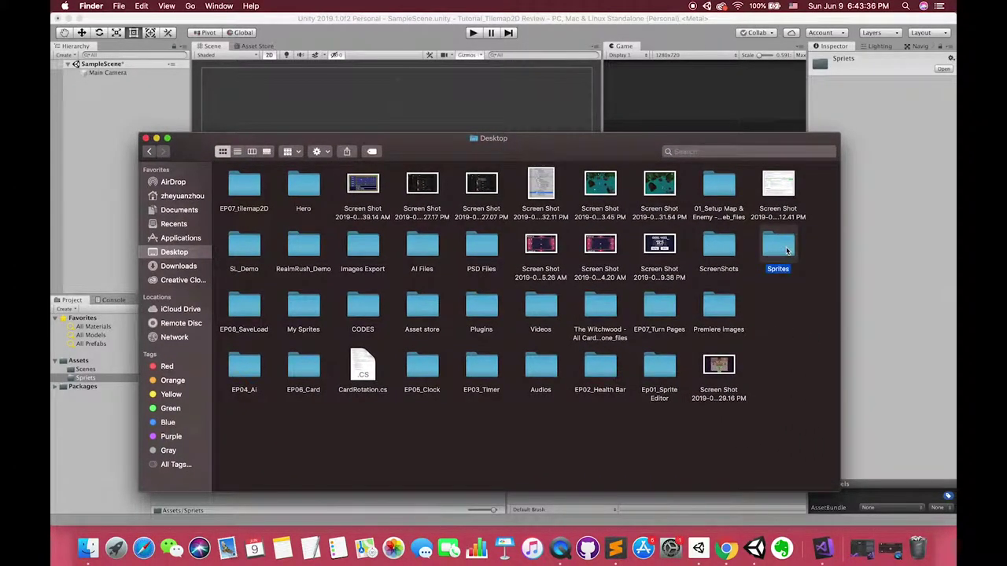
double_click(787, 248)
left_click_drag(272, 138, 504, 171)
left_click_drag(487, 218, 202, 360)
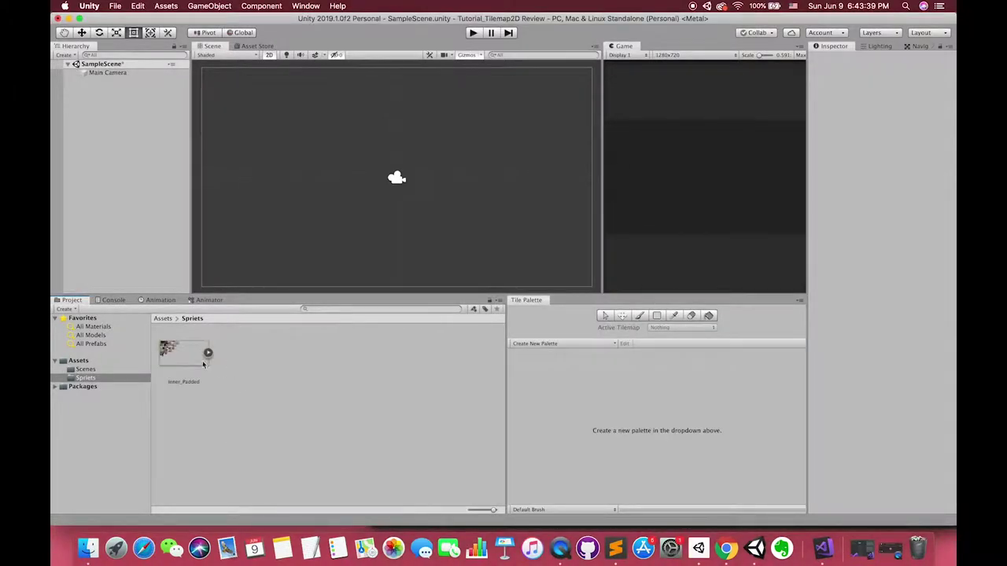
left_click(183, 367)
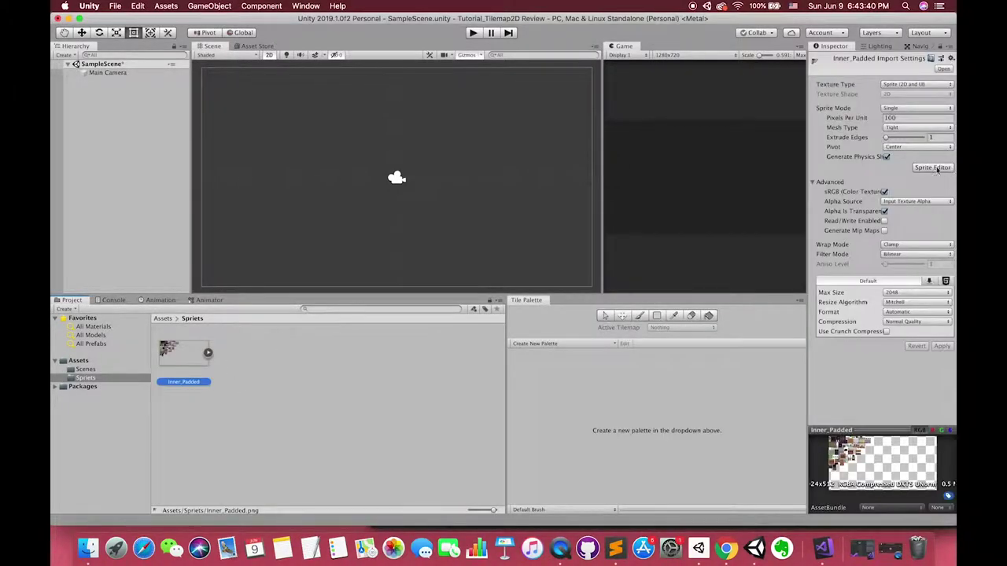
Set the sheet's Sprite Mode to Multiple and open it in the Sprite Editor.
left_click(899, 108)
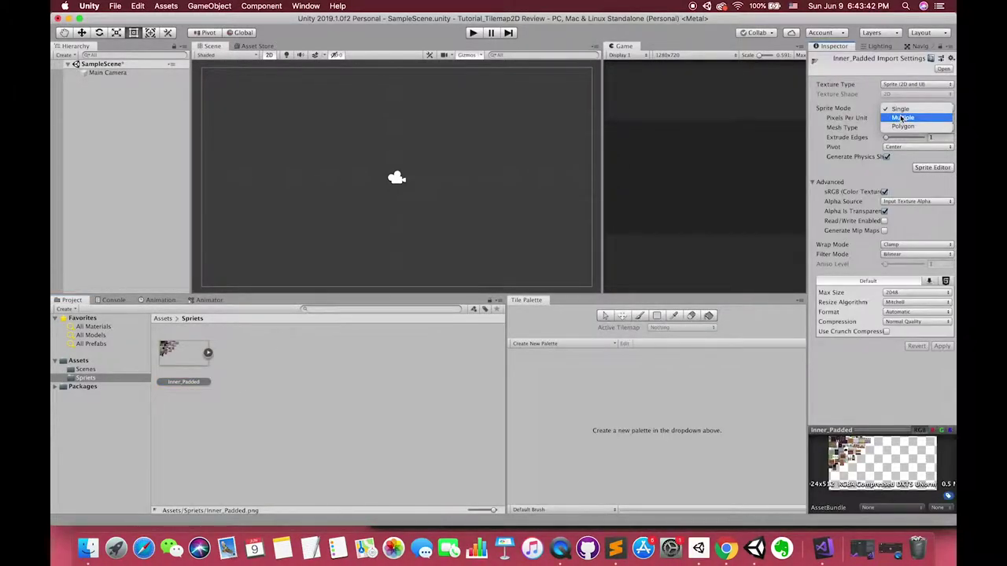
left_click(902, 117)
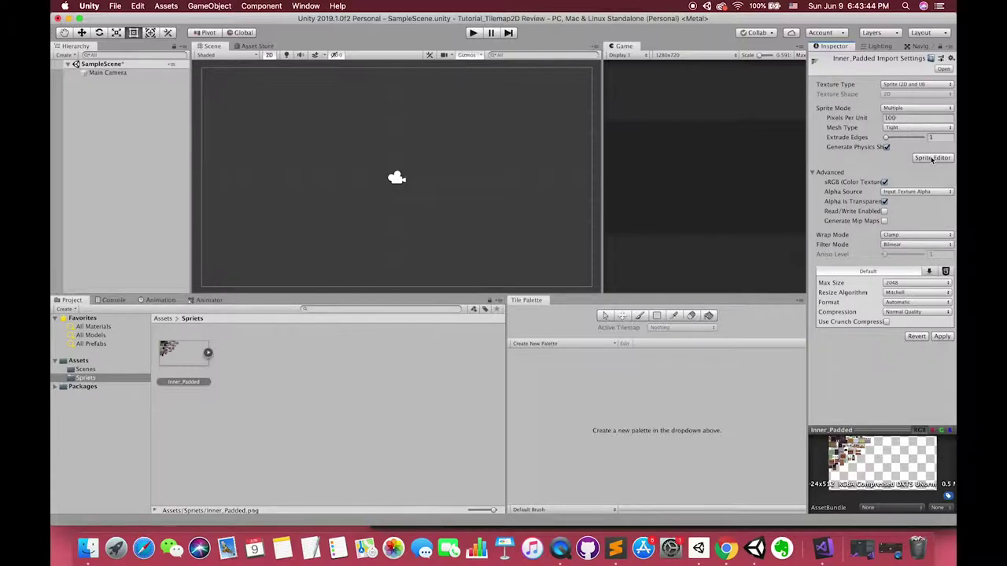
left_click(932, 159)
left_click(580, 190)
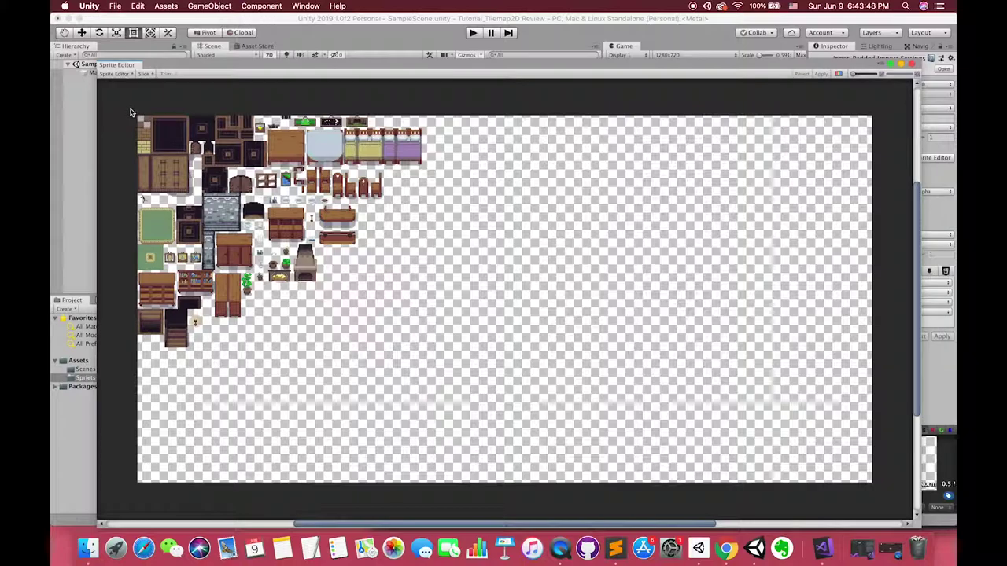
Zoom in and manually outline tile regions on the Inner_Padded sheet.
scroll(142, 121, "up", 2)
scroll(135, 115, "up", 3)
scroll(127, 110, "up", 3)
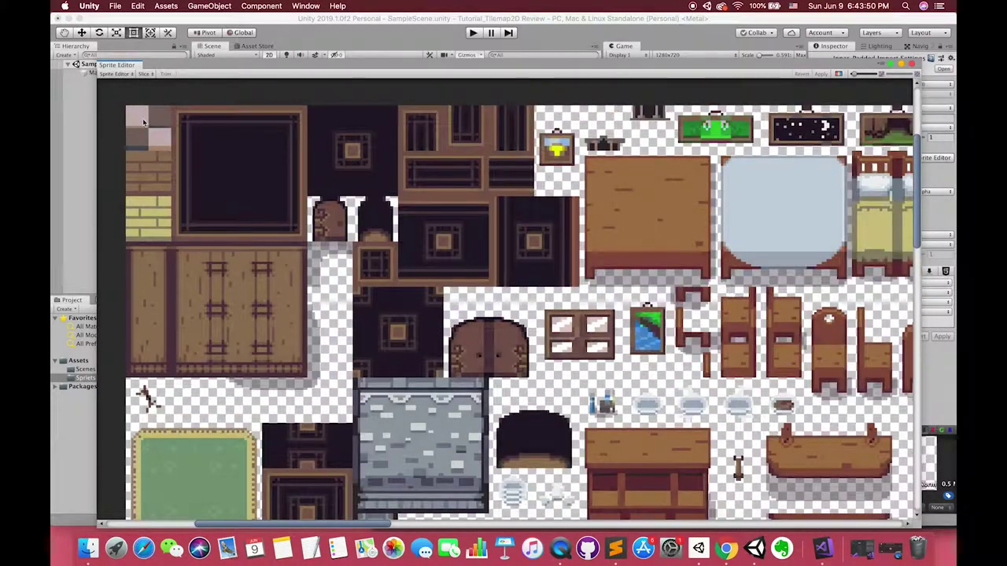
left_click_drag(124, 108, 171, 150)
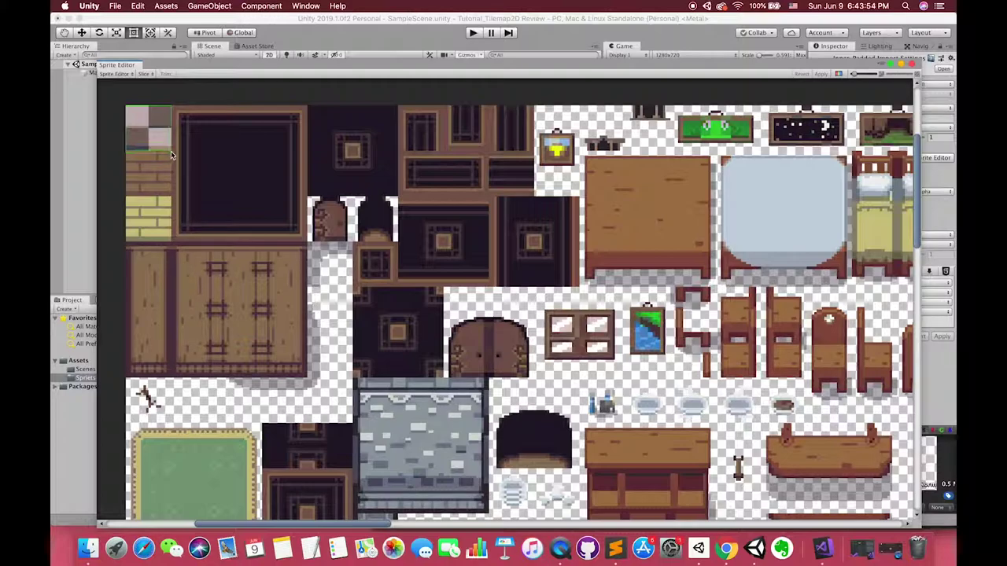
left_click(171, 151)
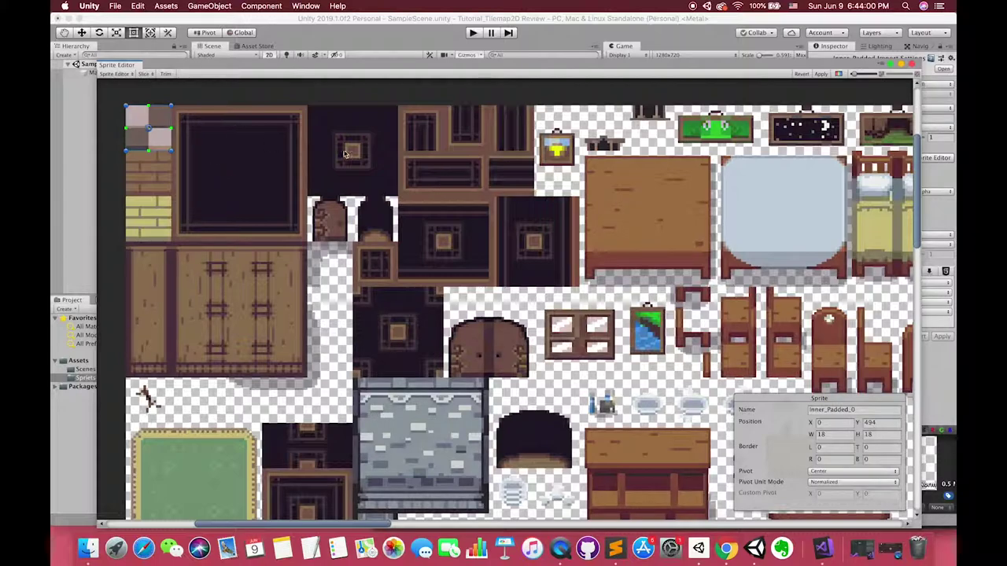
left_click_drag(308, 106, 398, 199)
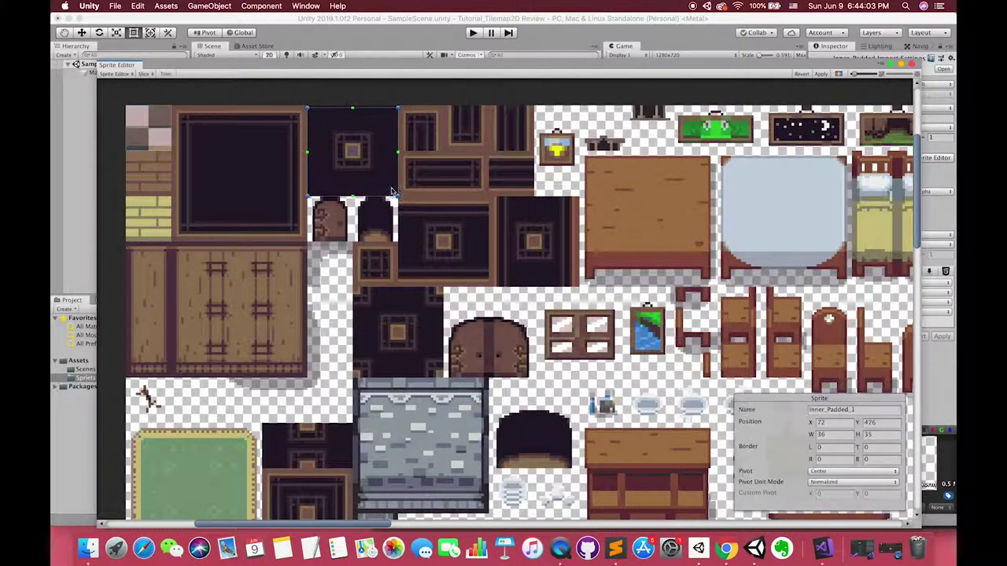
Set Pixels Per Unit to 18, apply, and reopen the sheet in the Sprite Editor.
left_click(911, 64)
left_click(542, 190)
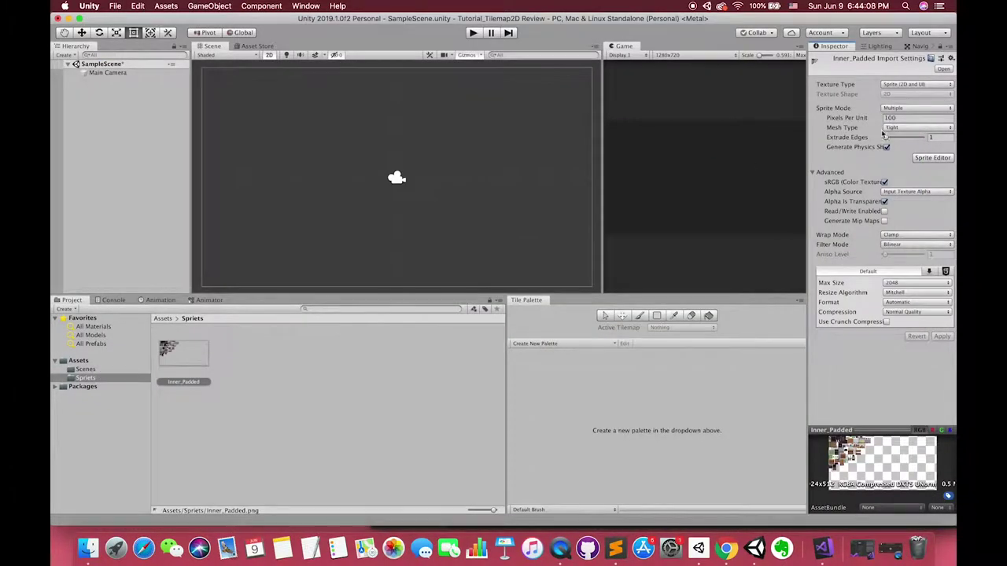
left_click(894, 117)
type("18")
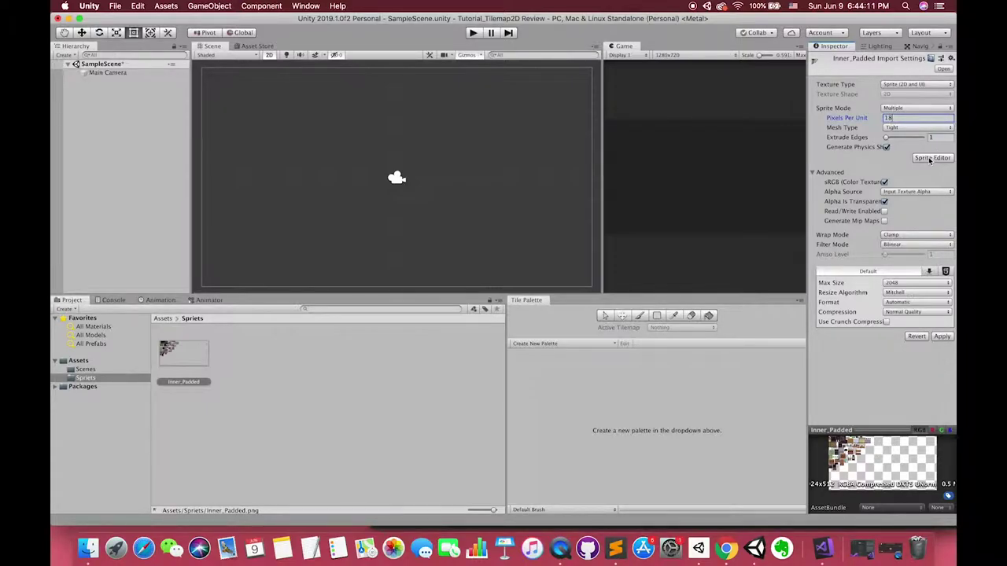
left_click(931, 159)
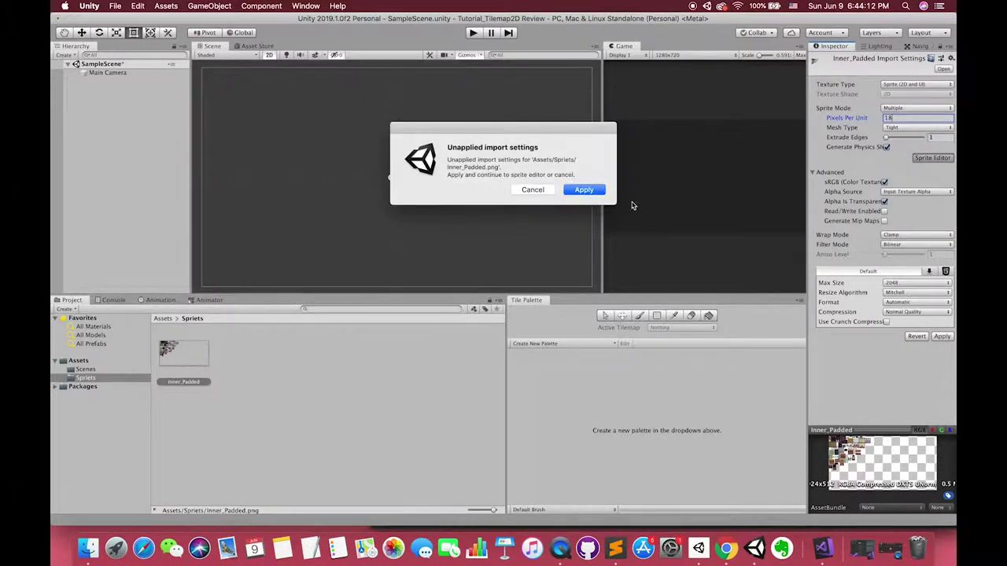
left_click(594, 192)
Slice the sheet using Grid By Cell Size with an 18×18 pixel cell.
left_click(144, 74)
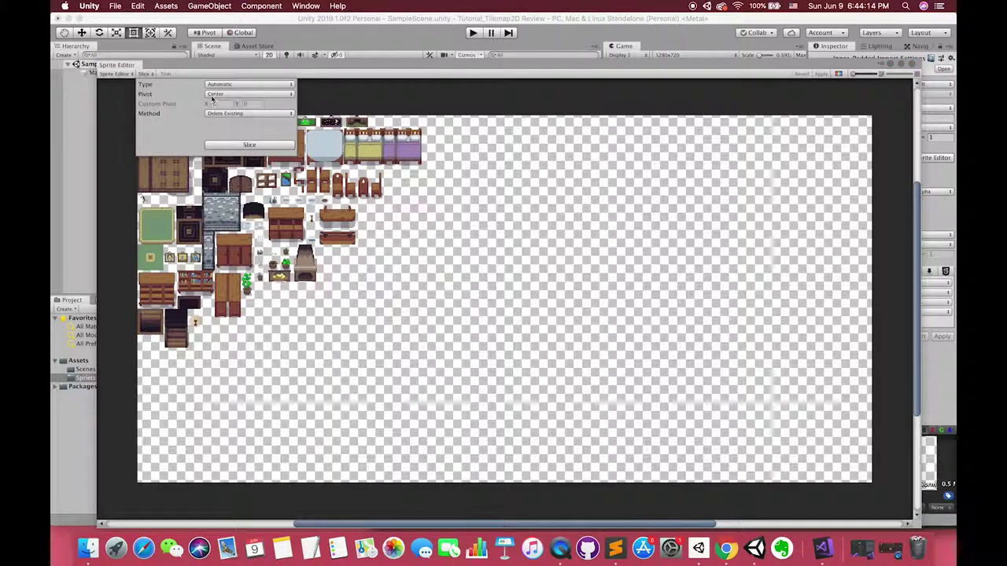
left_click(222, 88)
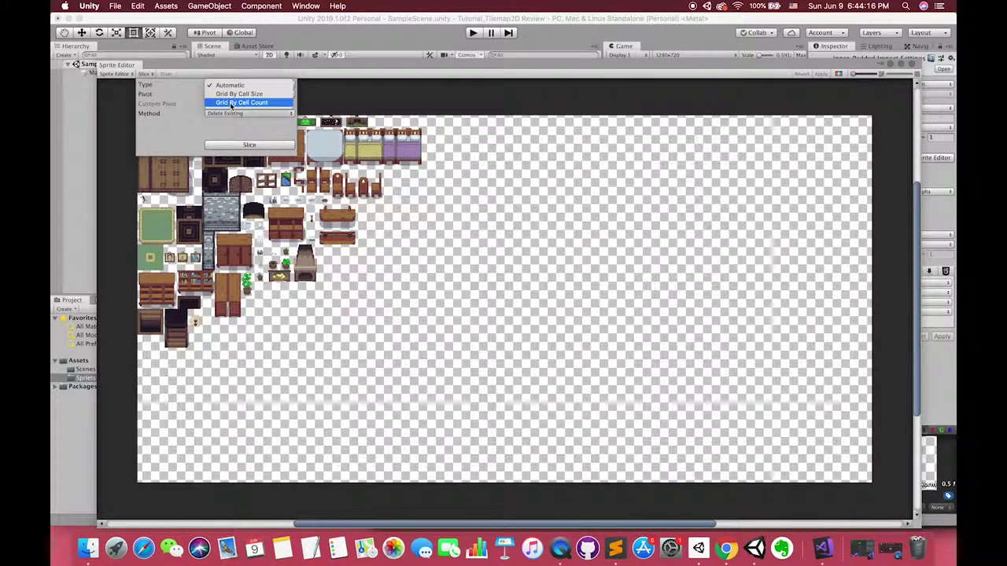
left_click(230, 102)
left_click(228, 85)
left_click(239, 76)
left_click(227, 95)
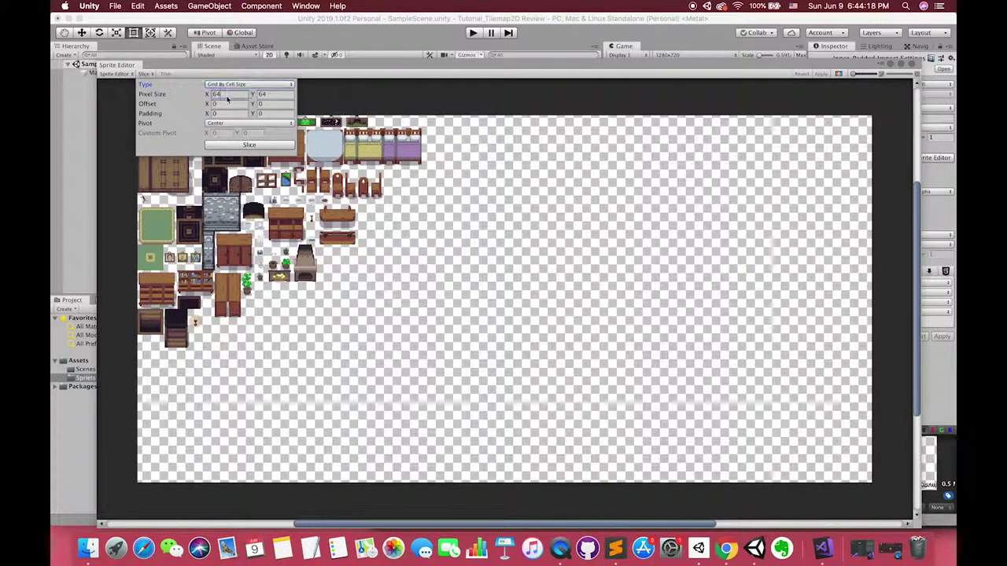
type("18")
key("Tab")
type("18")
left_click(249, 145)
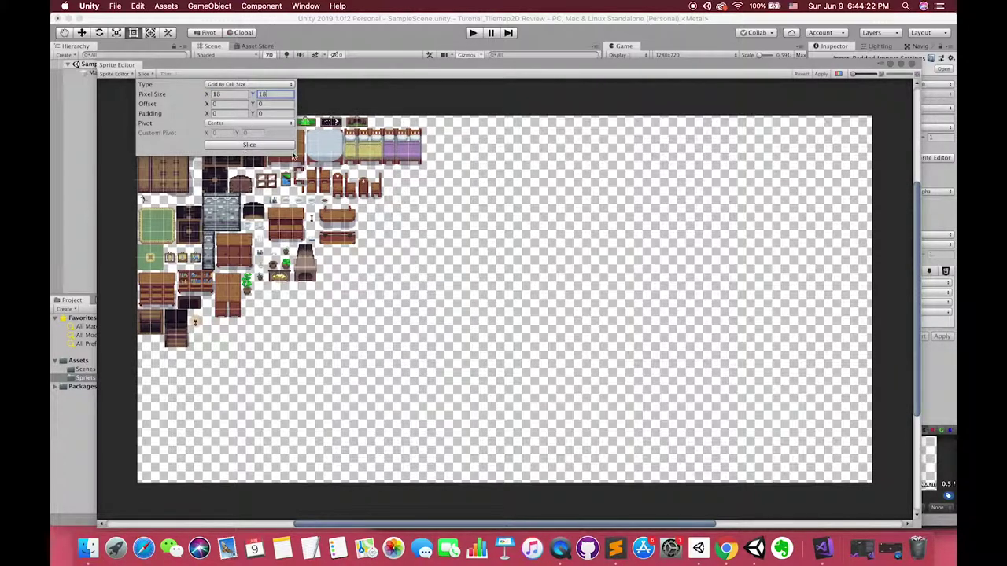
Check several resulting tile slices, then close the Sprite Editor.
left_click(168, 130)
scroll(167, 130, "up", 5)
scroll(167, 130, "up", 3)
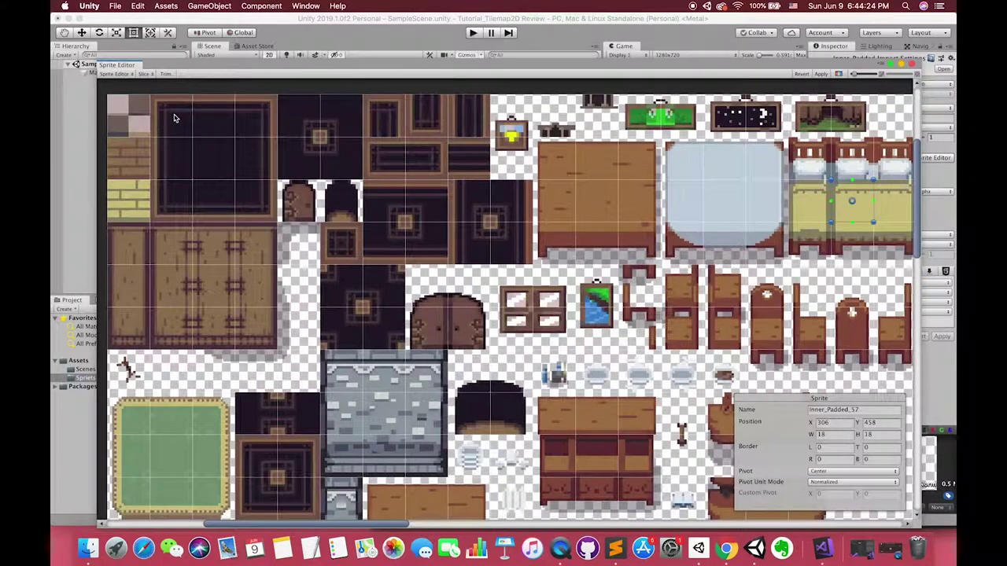
left_click(171, 116)
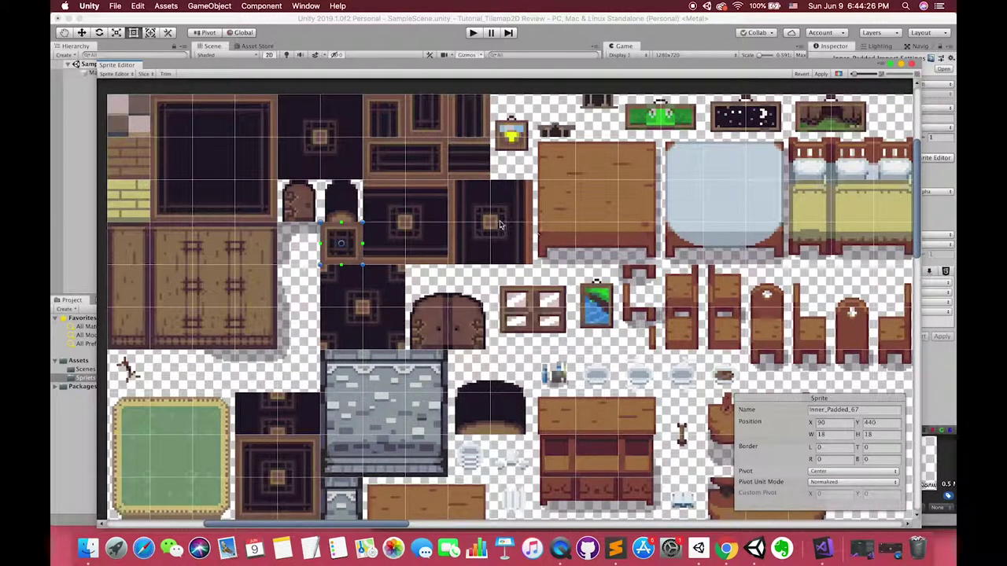
left_click(470, 229)
left_click(476, 252)
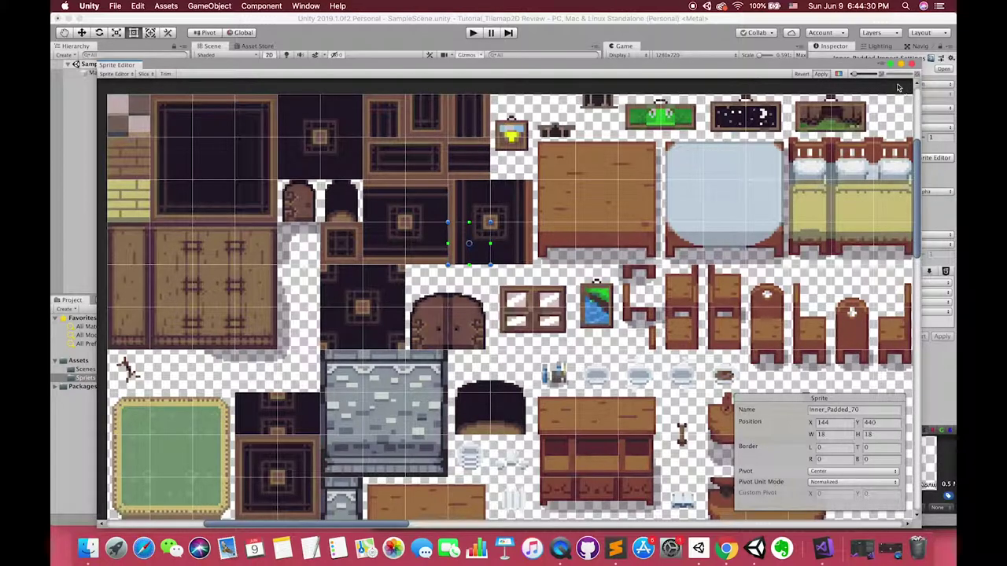
scroll(907, 79, "down", 10)
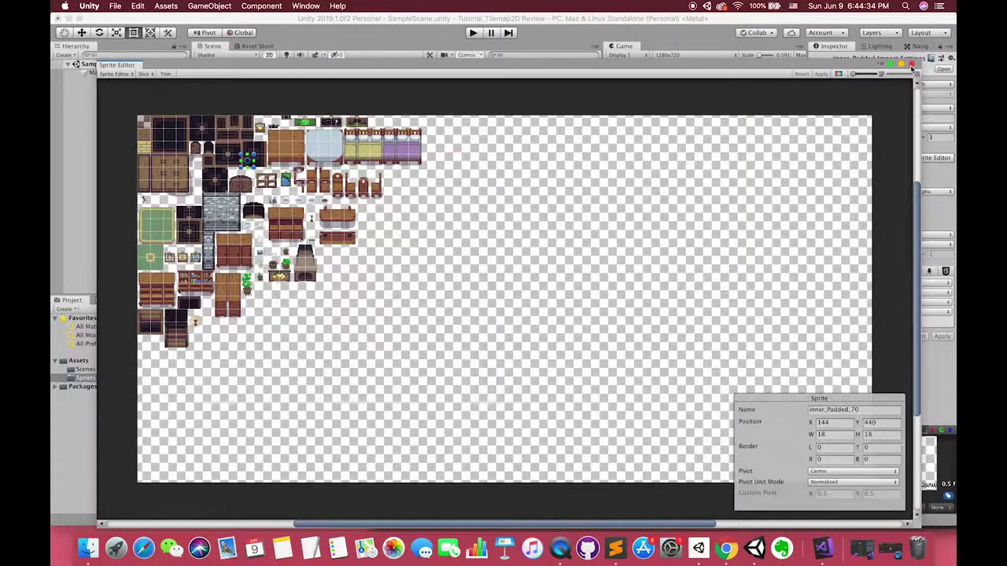
left_click(911, 65)
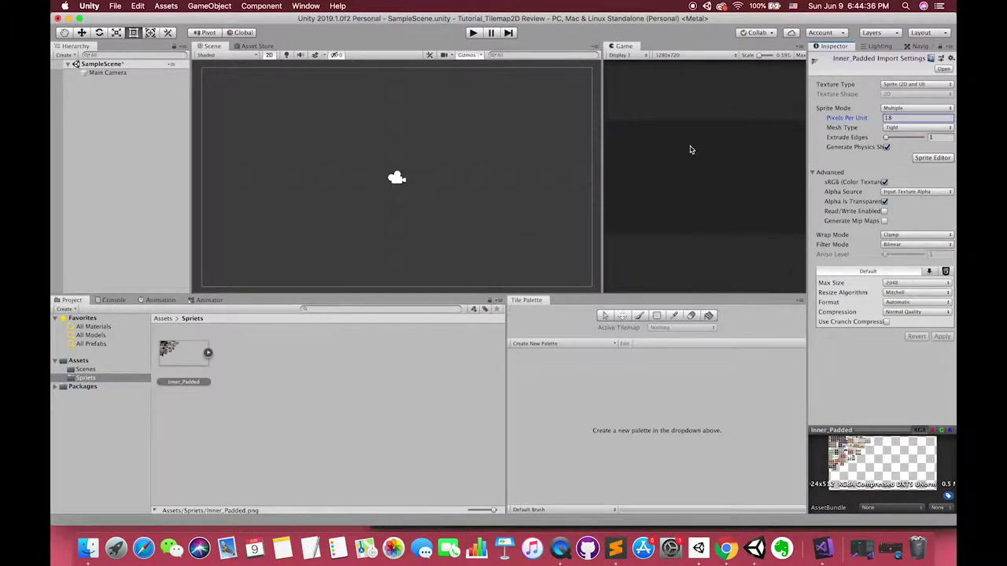
Widen the import settings panel and set the sheet's Max Size to 1024.
left_click(206, 354)
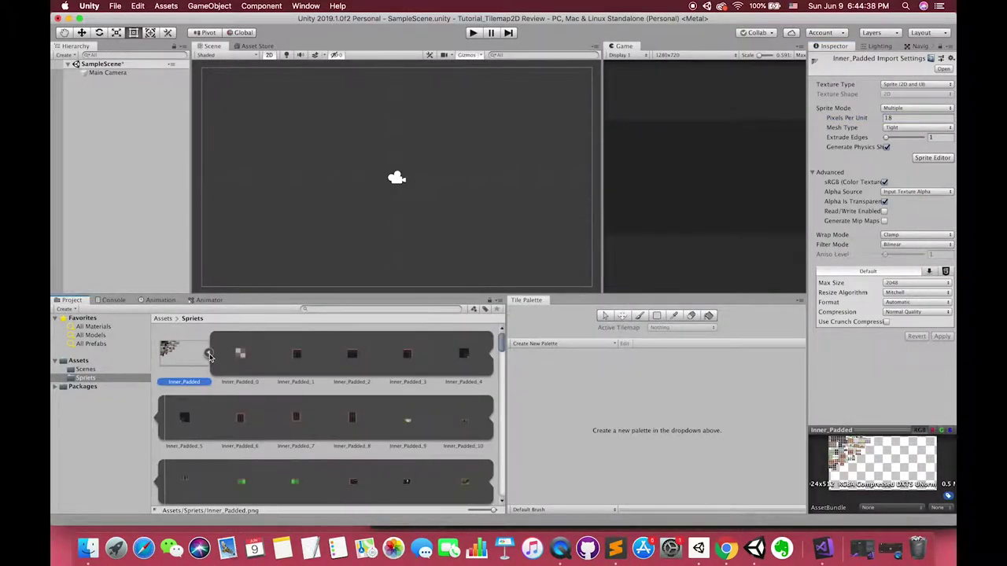
left_click(209, 354)
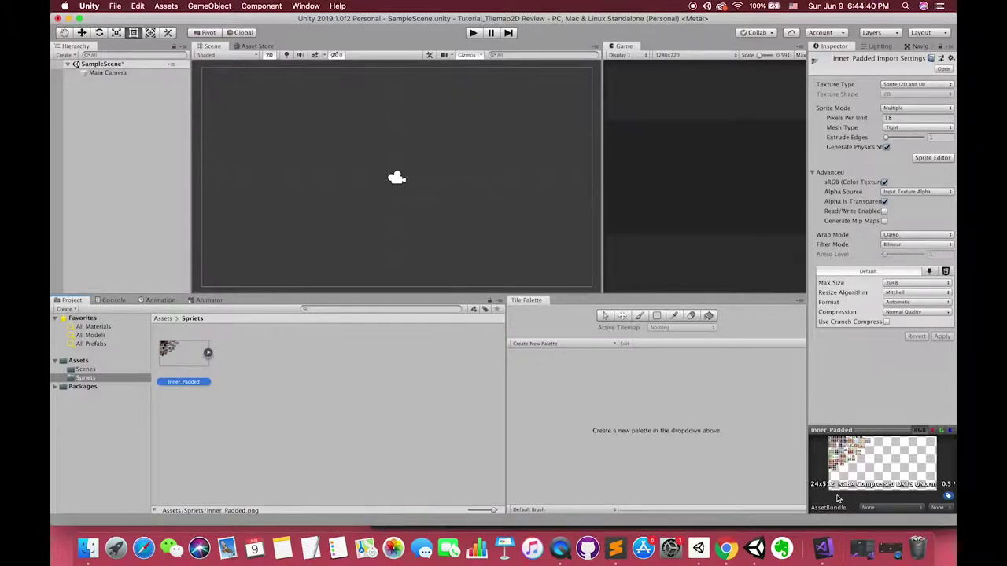
left_click(810, 464)
left_click_drag(808, 386, 731, 385)
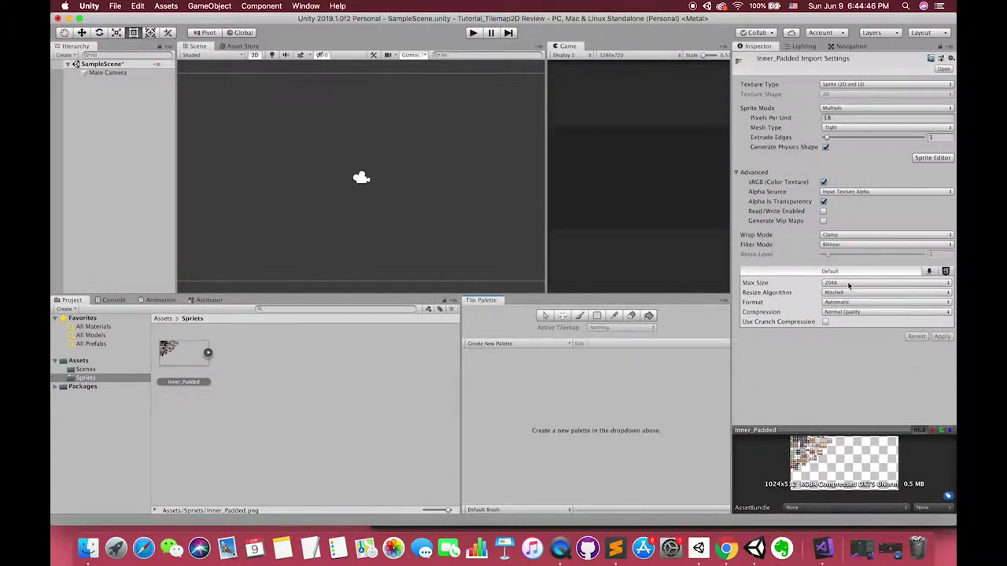
left_click(848, 284)
left_click(848, 273)
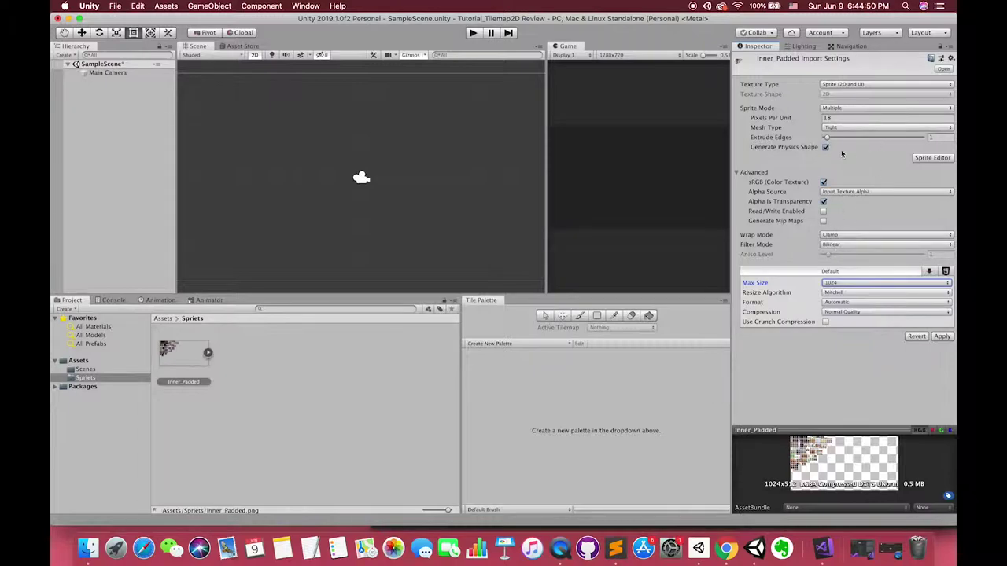
Set Wrap Mode to Clamp and Filter Mode to Point (no filter), then apply.
left_click(835, 236)
left_click(836, 236)
left_click(843, 245)
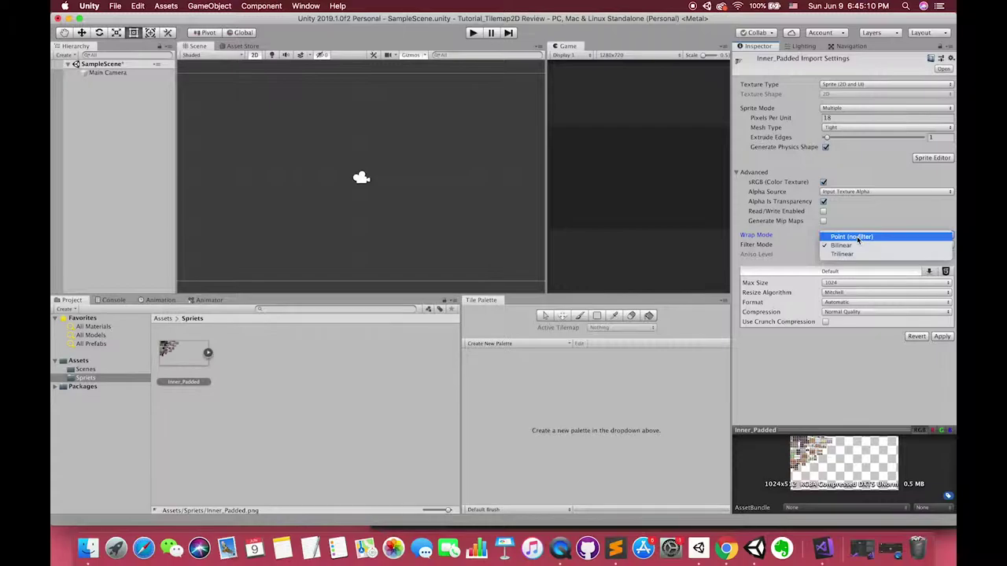
left_click(855, 239)
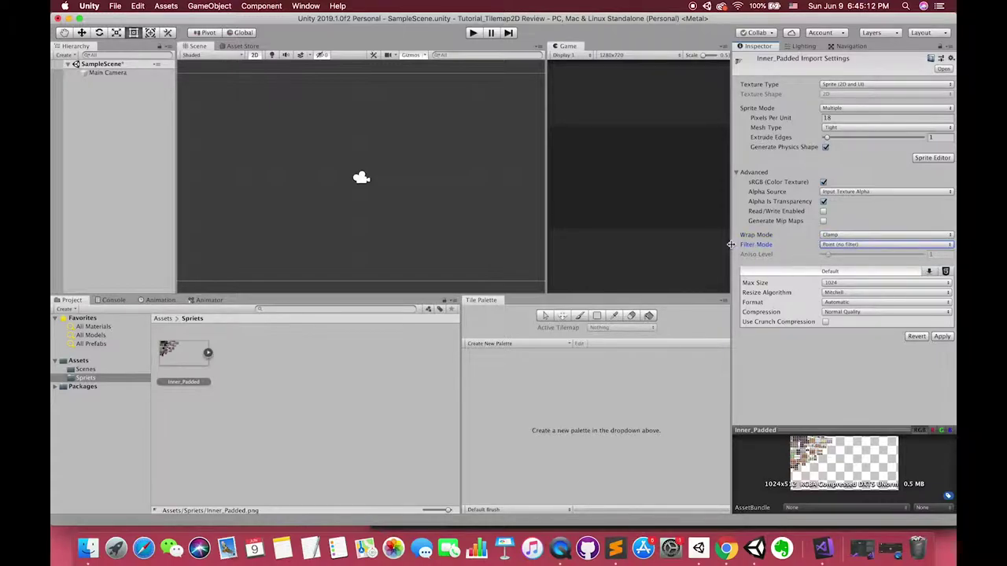
left_click_drag(731, 244, 808, 246)
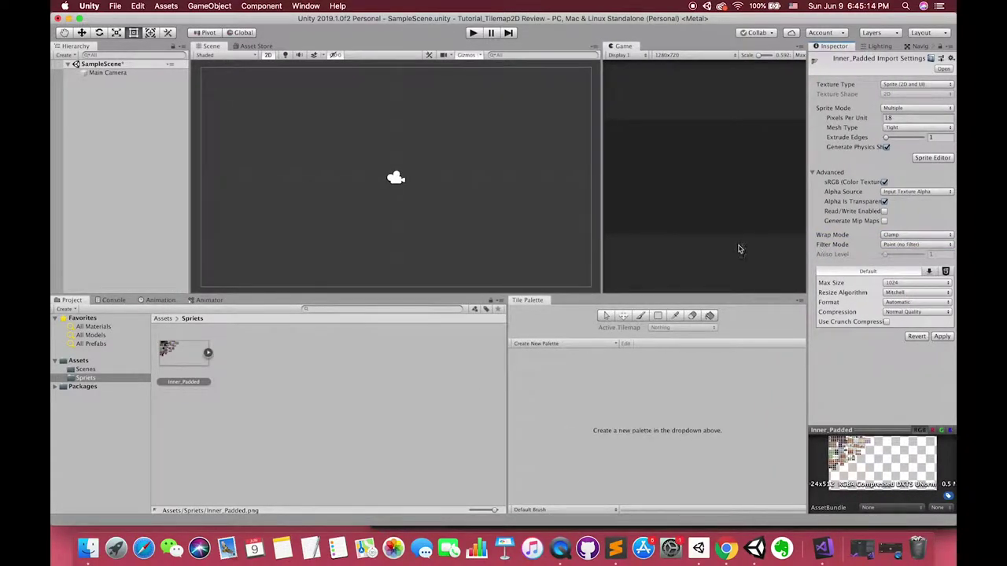
left_click(110, 179)
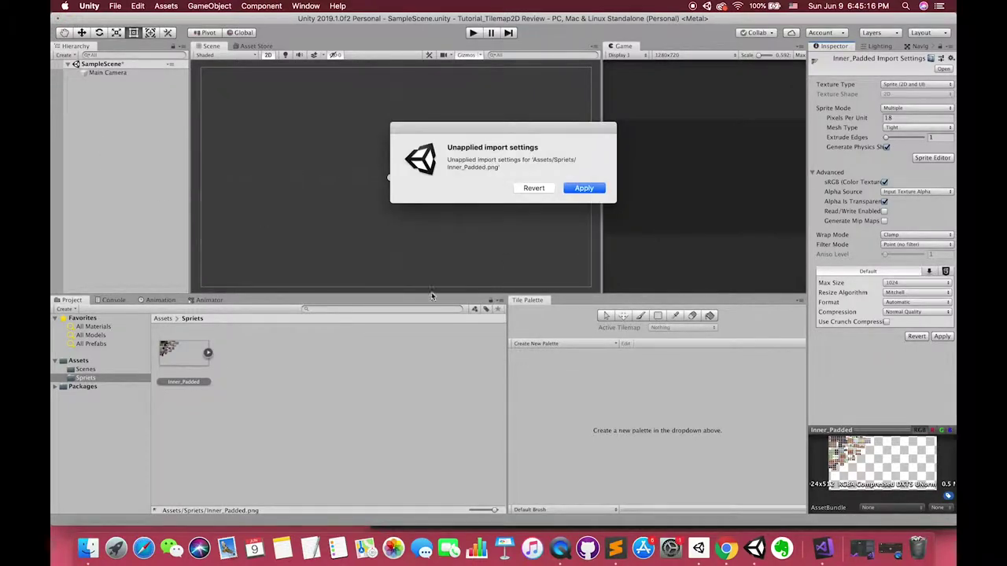
left_click(583, 188)
left_click(176, 385)
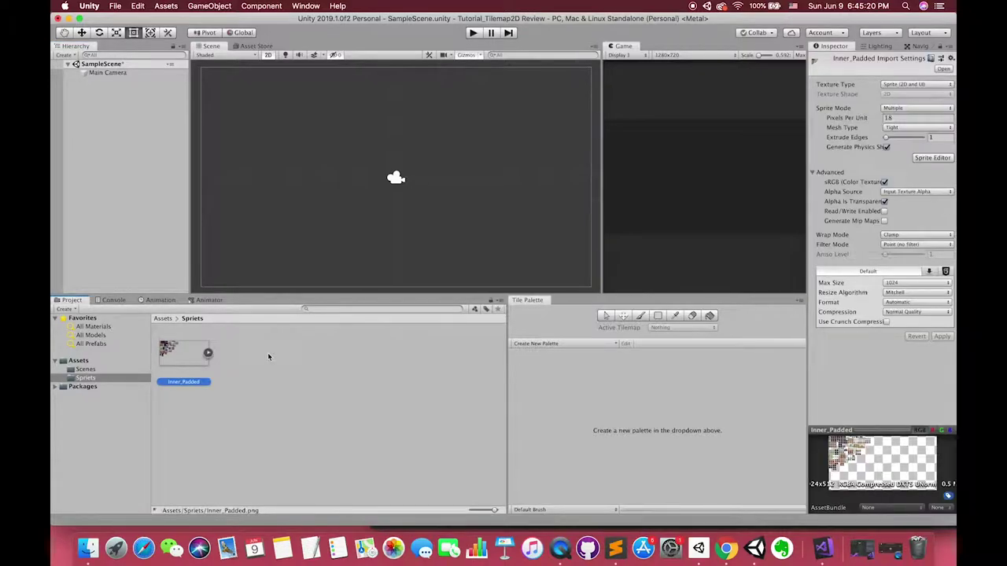
Add a 2D Tilemap to the scene and expand its parent Grid.
right_click(102, 118)
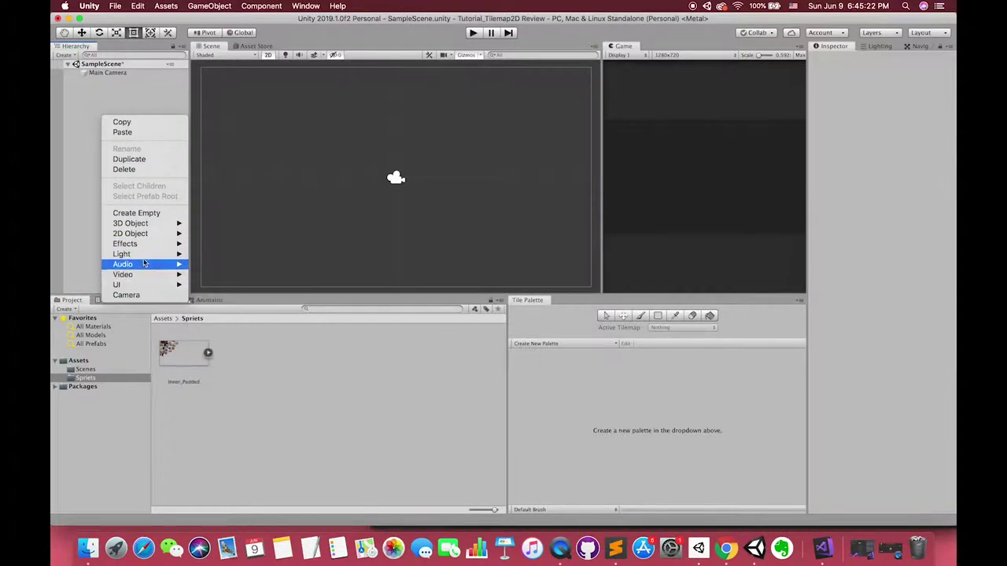
mouse_move(142, 233)
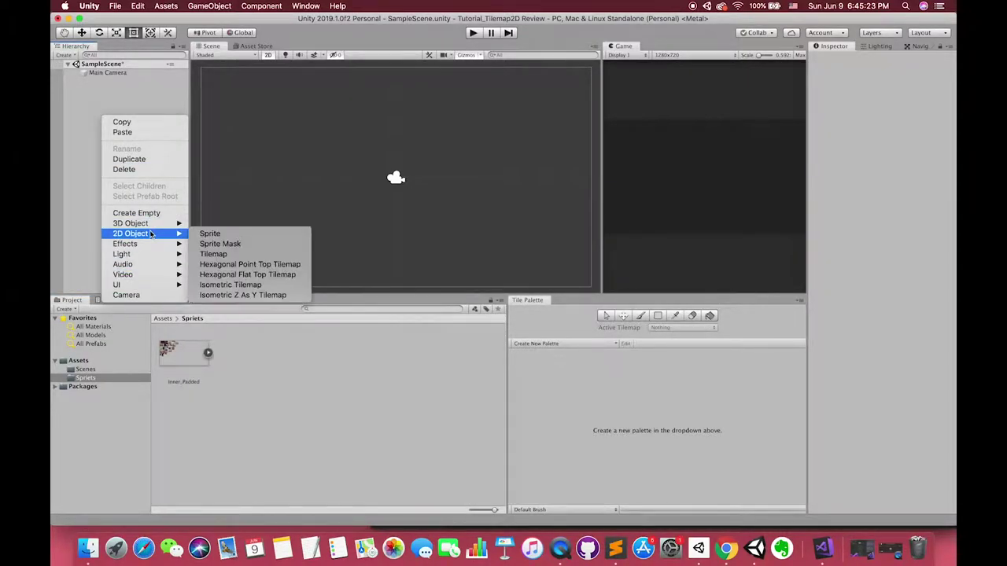
left_click(219, 254)
left_click(94, 81)
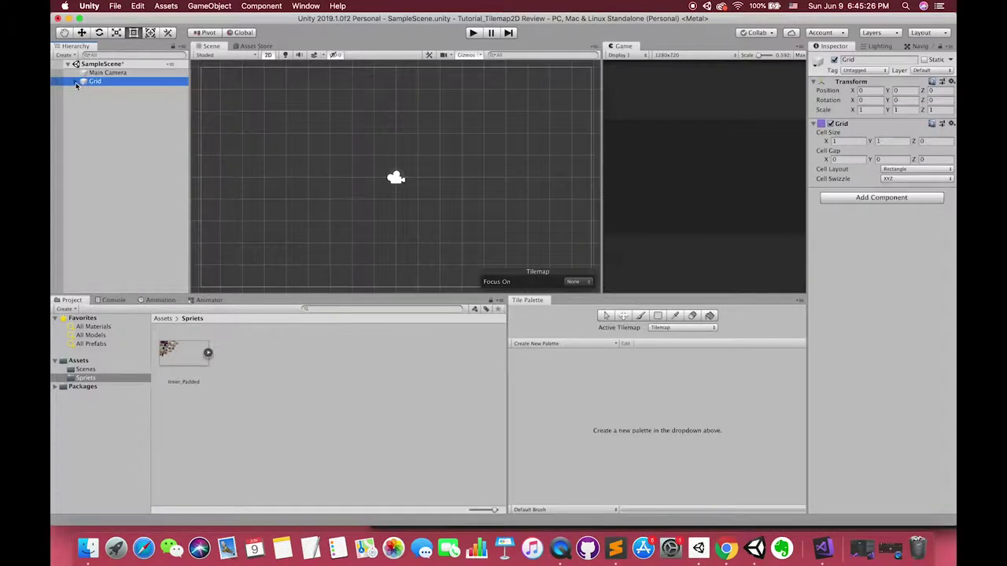
left_click(74, 81)
scroll(420, 173, "down", 1)
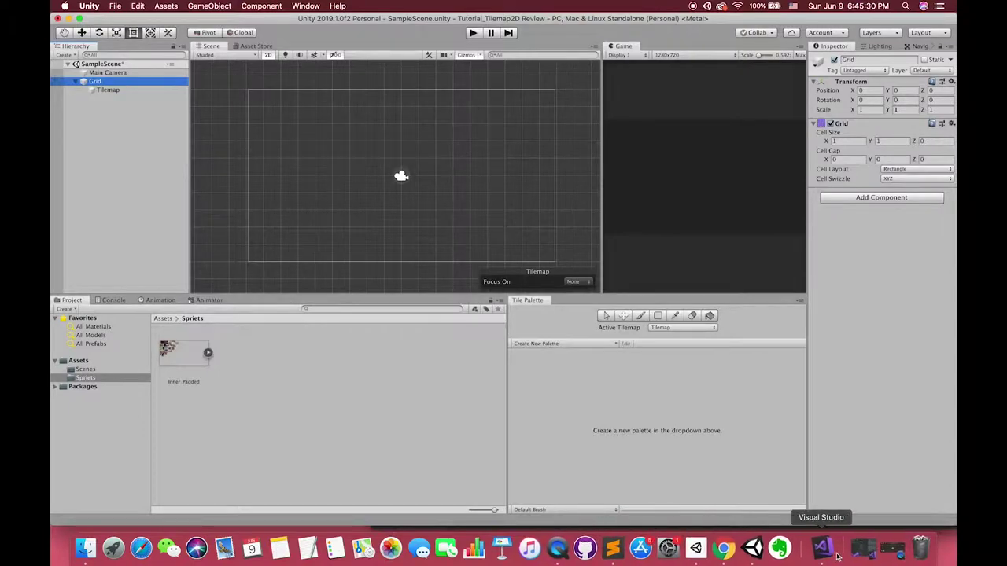
left_click(562, 553)
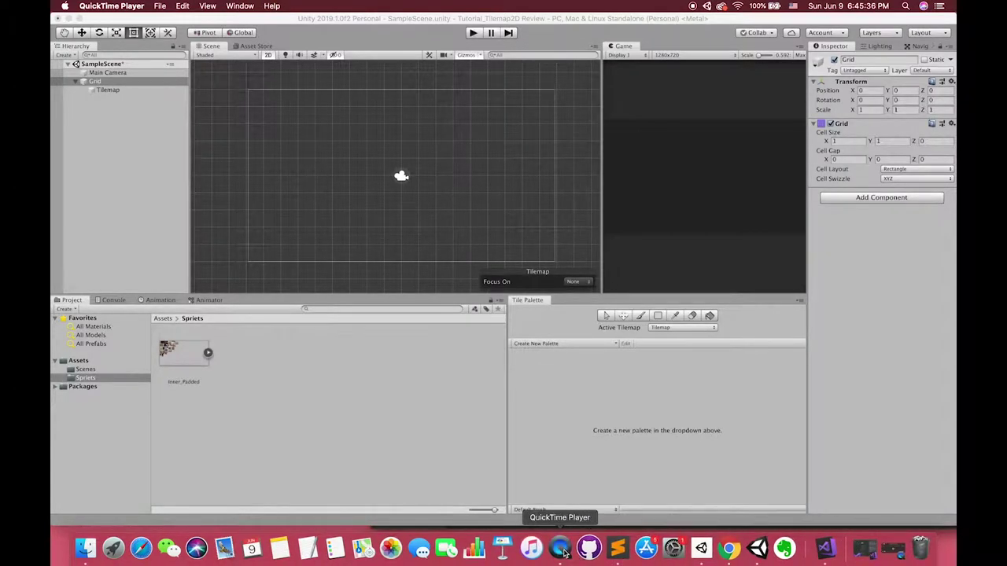
Check and minimize the QuickTime audio recording, then return to Unity and select Tilemap.
left_click(905, 548)
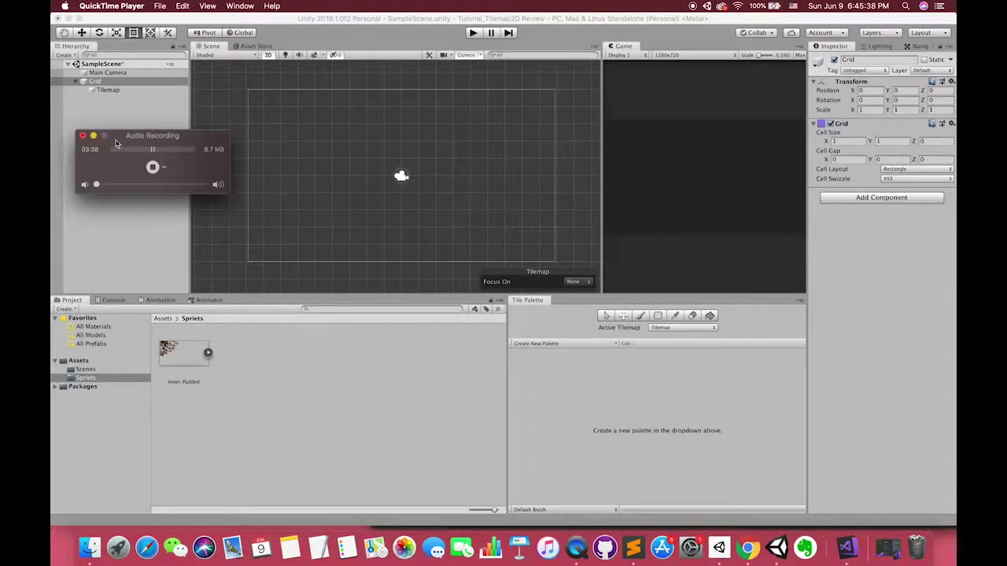
left_click(93, 135)
right_click(561, 549)
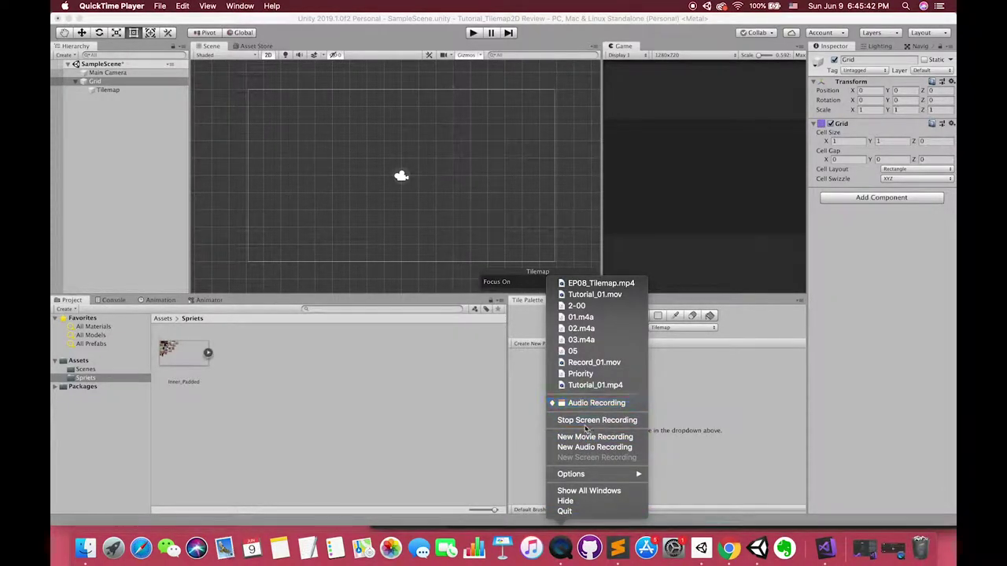
left_click(726, 403)
left_click(108, 90)
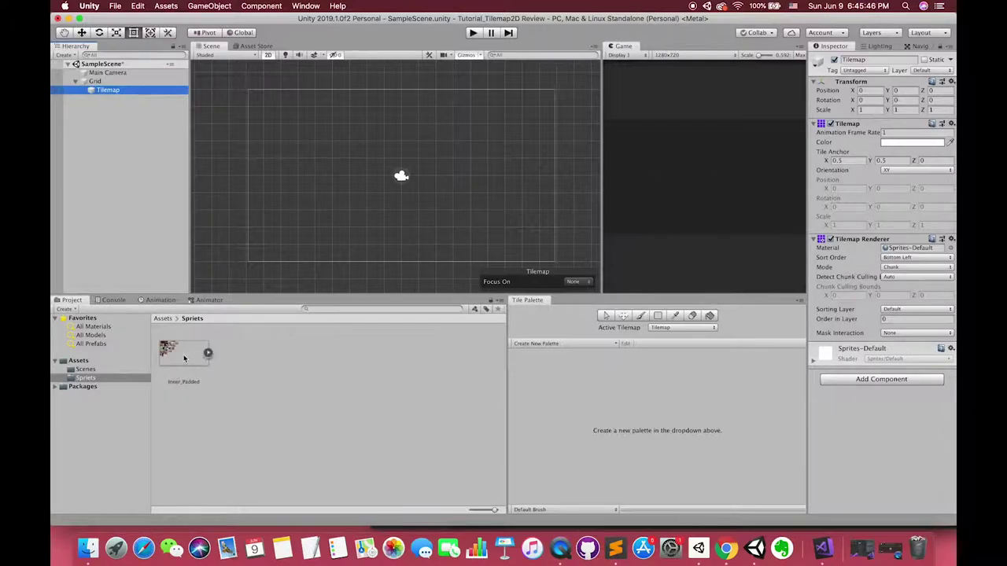
Create a new tile palette named Level_01.
left_click(523, 343)
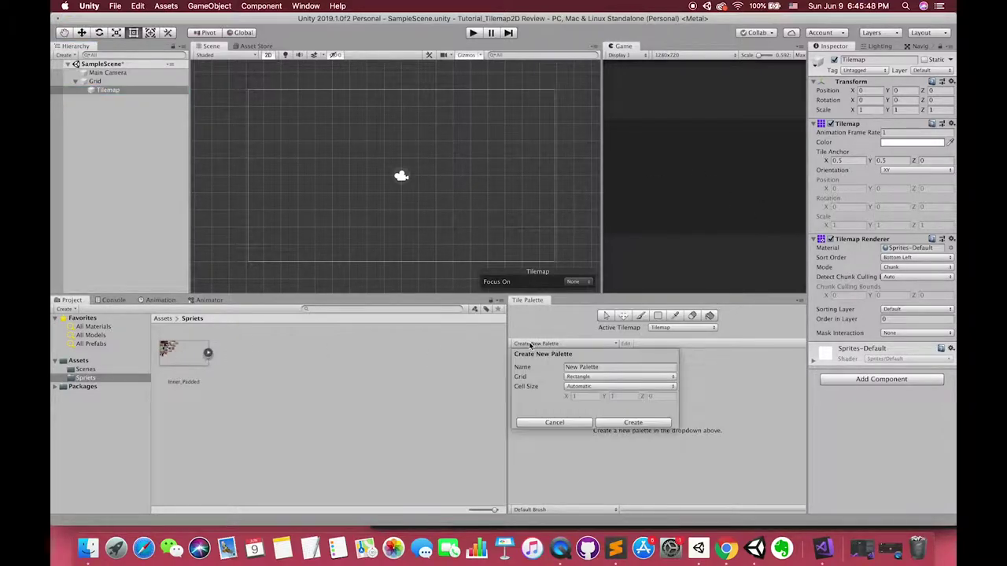
left_click(593, 367)
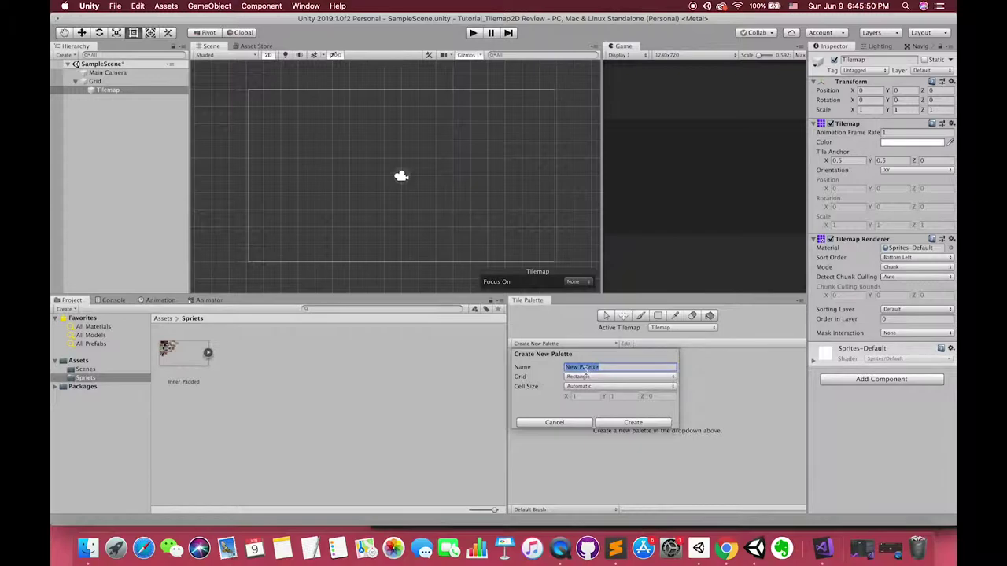
type("Level_01")
left_click(617, 426)
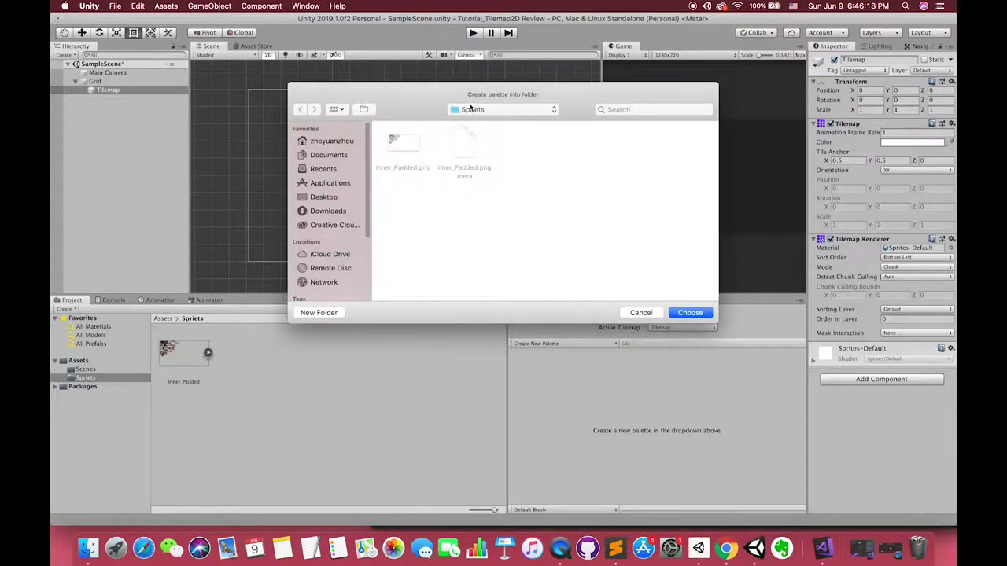
Make a new Palette folder inside Assets and save the Level_01 palette there.
left_click(463, 110)
left_click(472, 118)
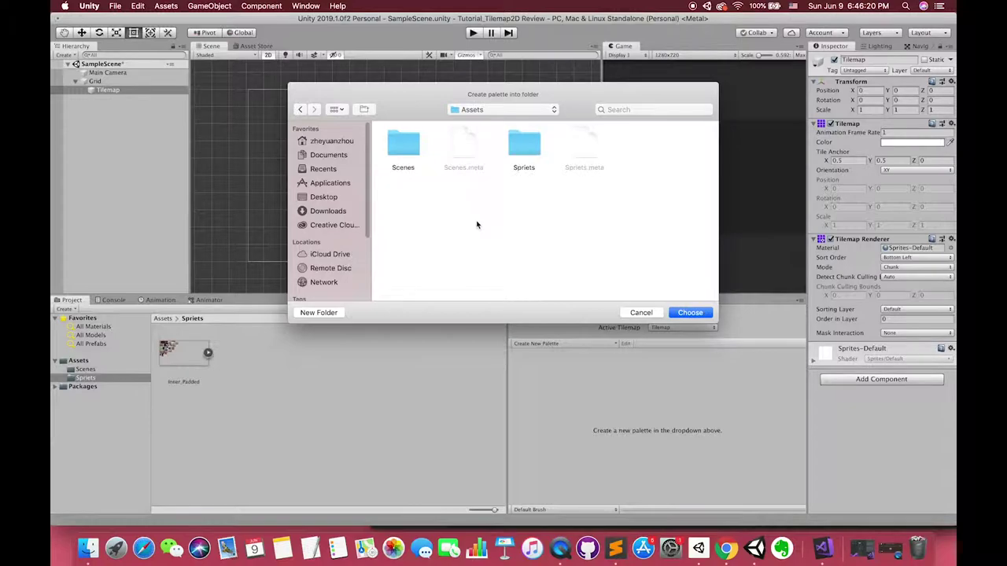
right_click(451, 222)
left_click(332, 313)
left_click(329, 312)
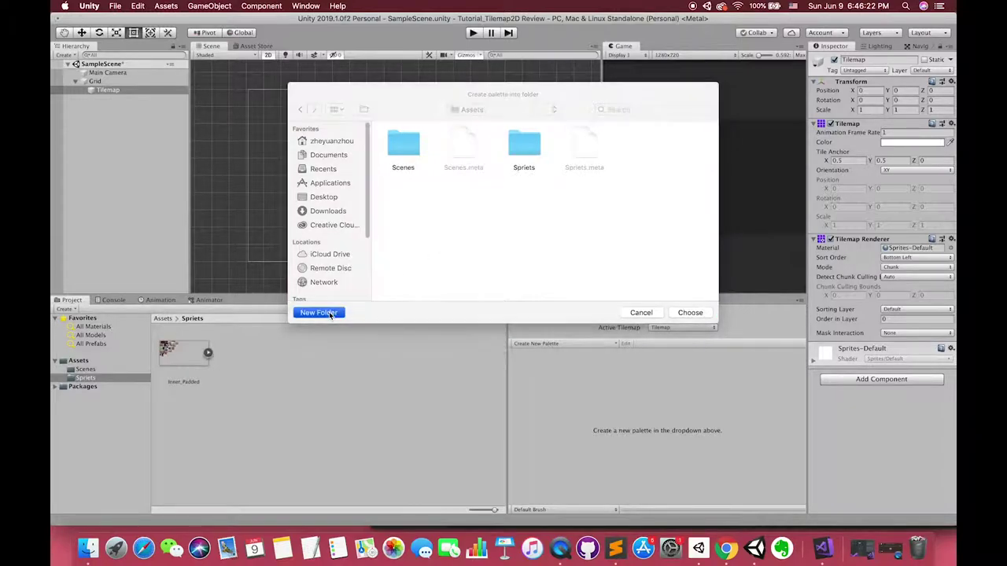
type("Palette")
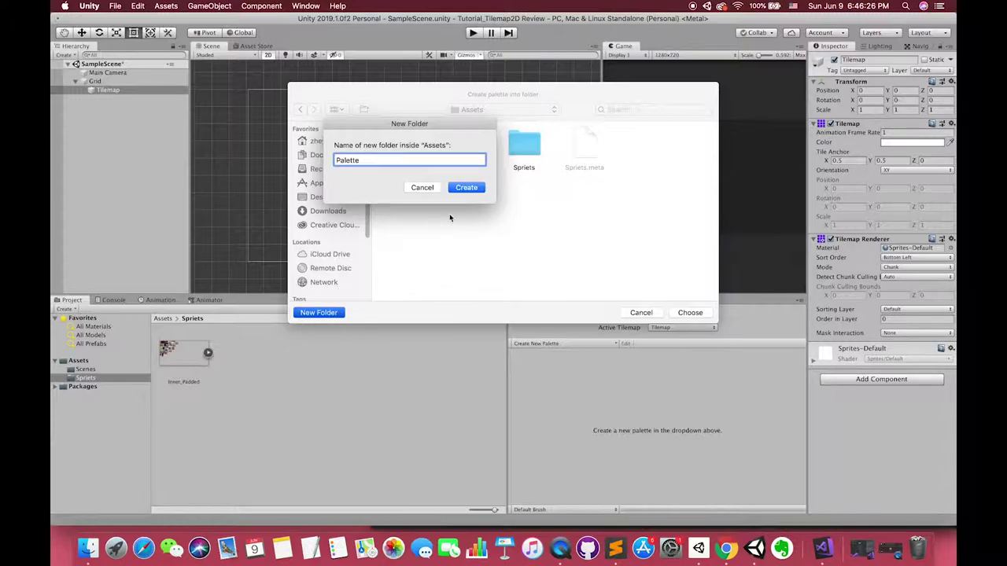
left_click(466, 189)
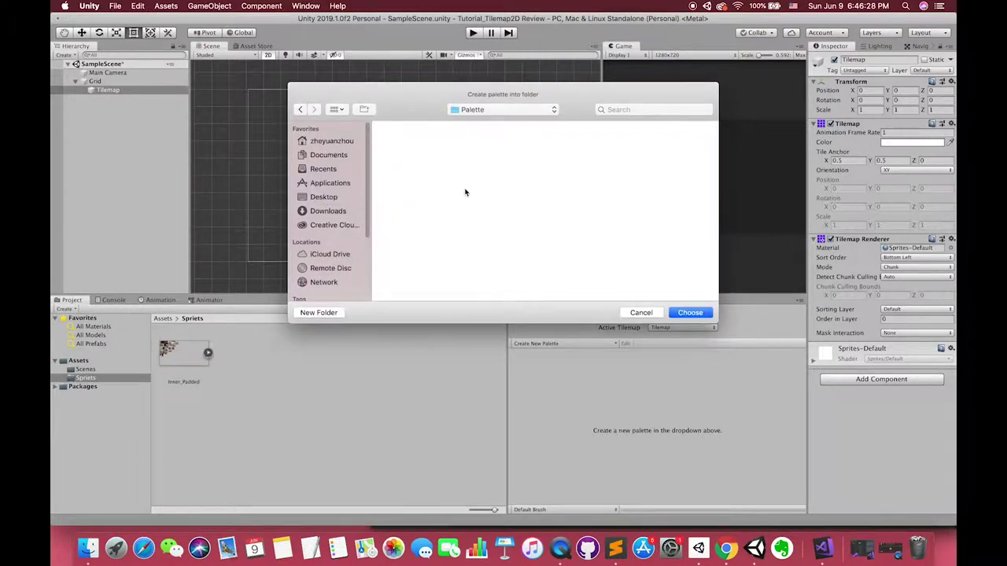
left_click(686, 316)
Select Level_01 in Assets/Palette, then drag the Inner_Padded sprite sheet from Sprites into the palette.
left_click(85, 379)
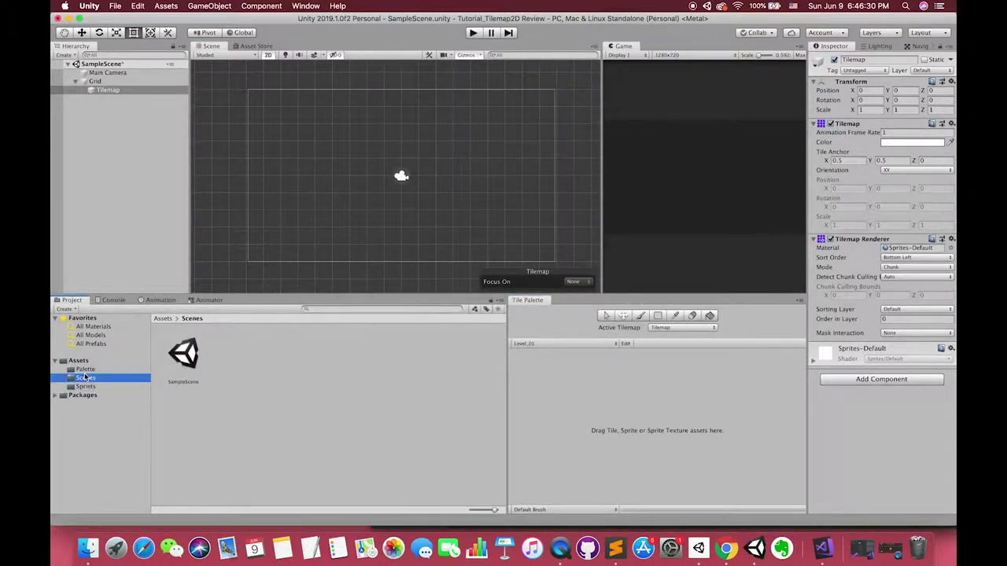
left_click(87, 370)
left_click(191, 371)
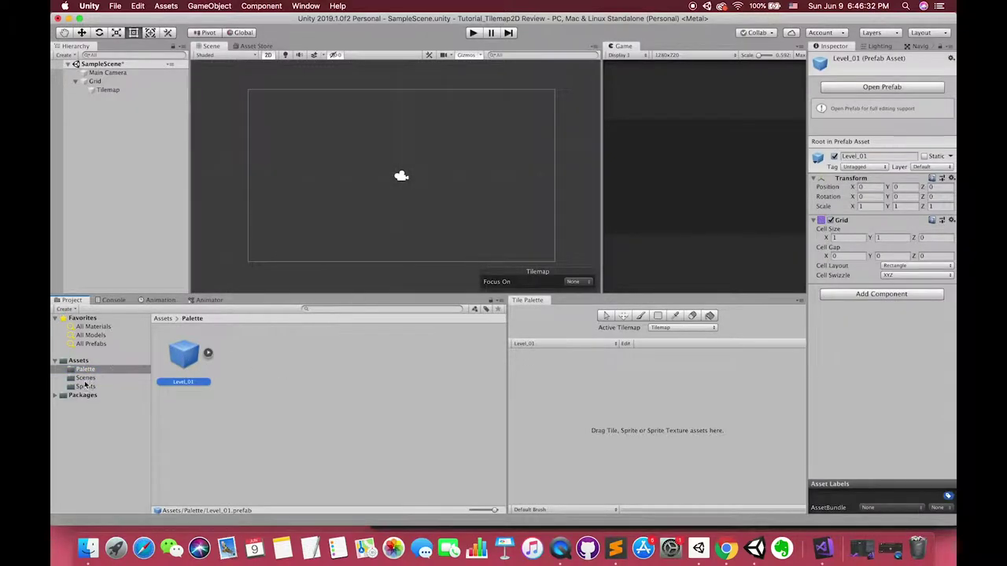
left_click(81, 387)
mouse_move(186, 363)
left_mouse_down()
mouse_move(598, 410)
mouse_move(577, 407)
left_mouse_up()
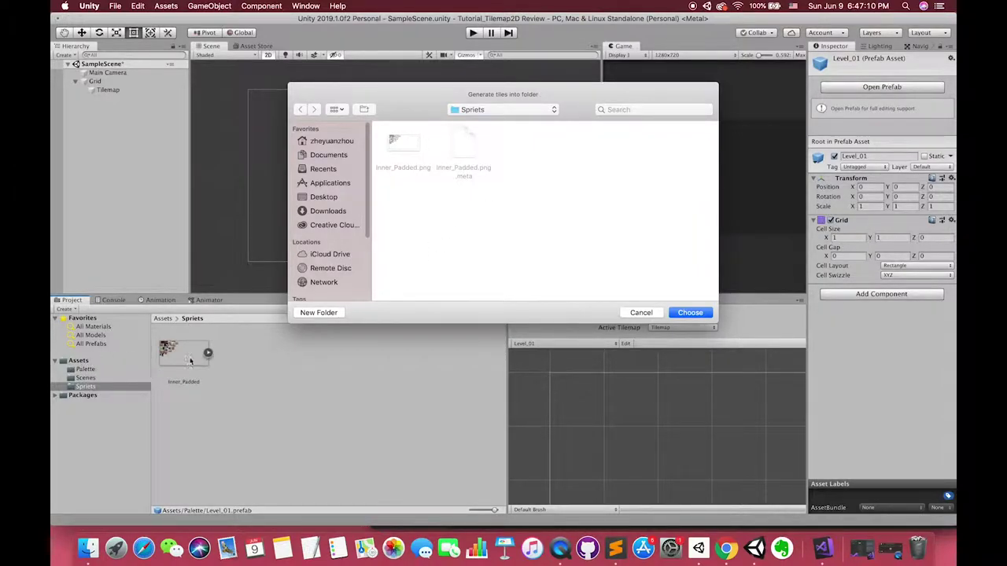
Generate the palette tiles into a new Tiles folder under Assets.
left_click(523, 110)
left_click(480, 122)
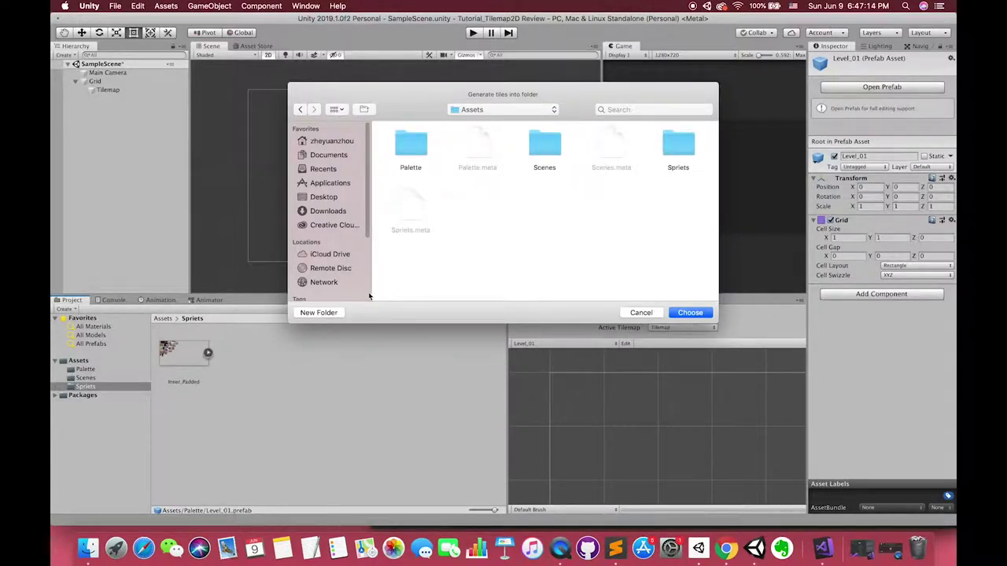
left_click(311, 312)
type("Tiles")
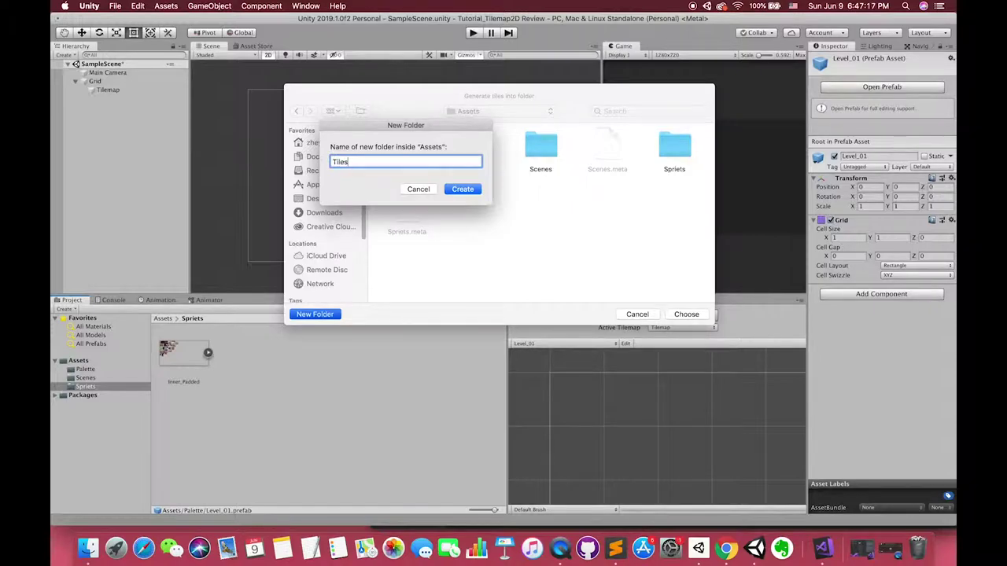
key("Return")
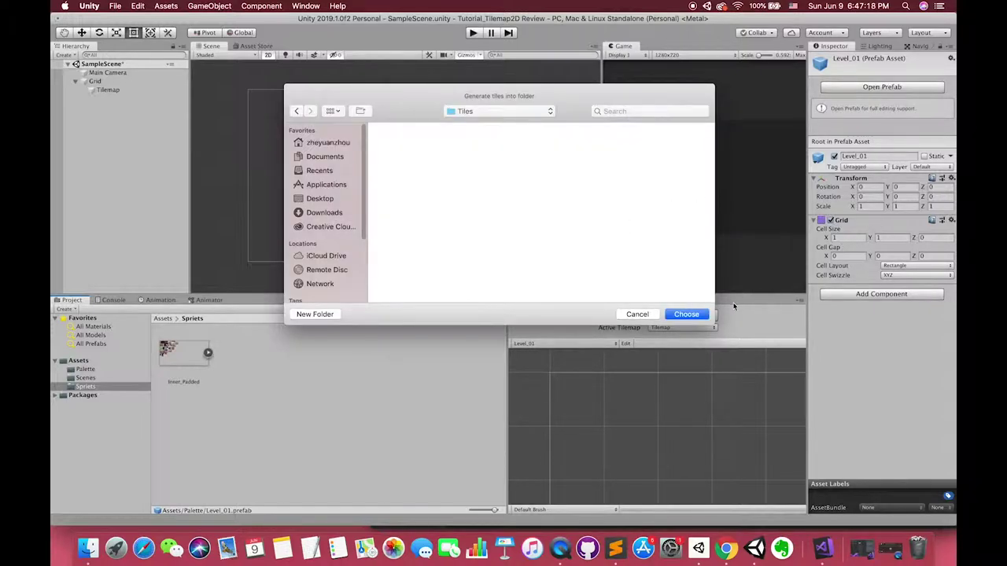
left_click(703, 314)
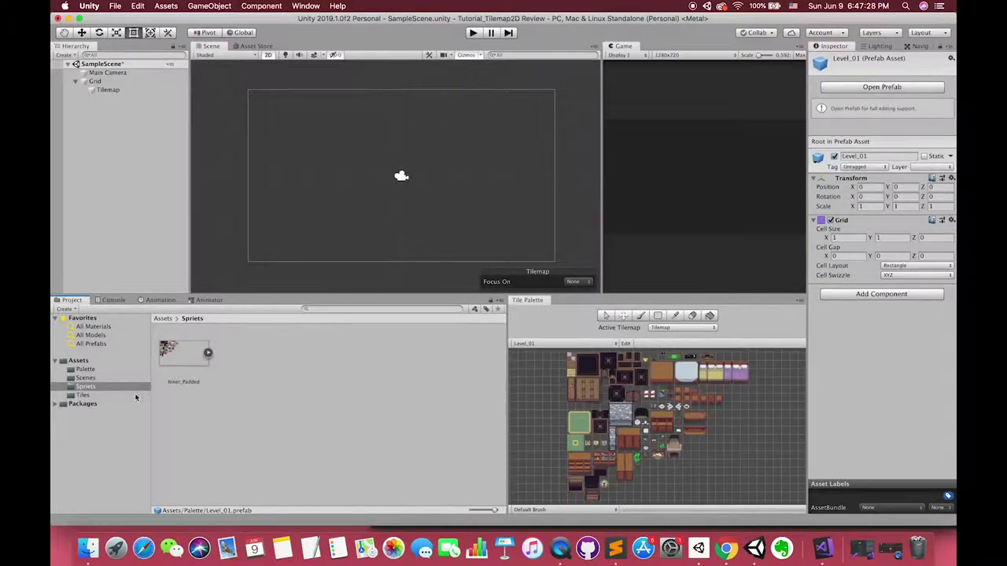
Open the Tiles folder and enlarge the lower panels and the tile palette area.
left_click(88, 395)
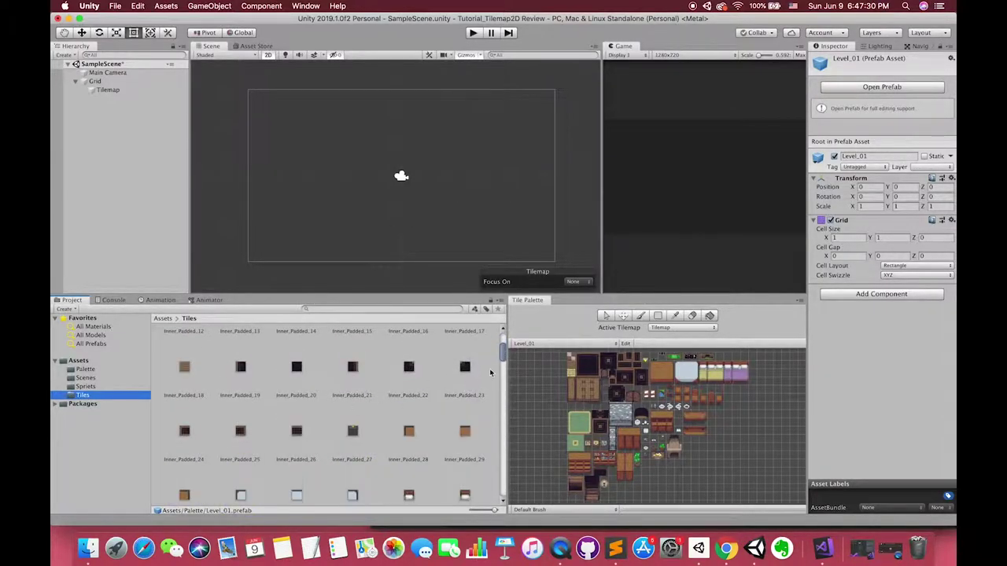
left_click_drag(502, 356, 496, 488)
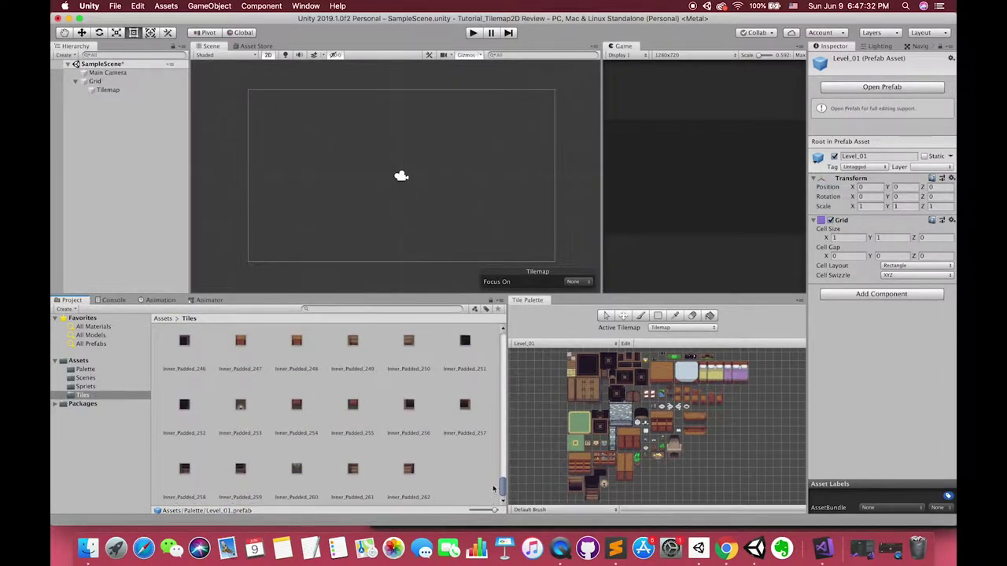
scroll(315, 409, "up", 20)
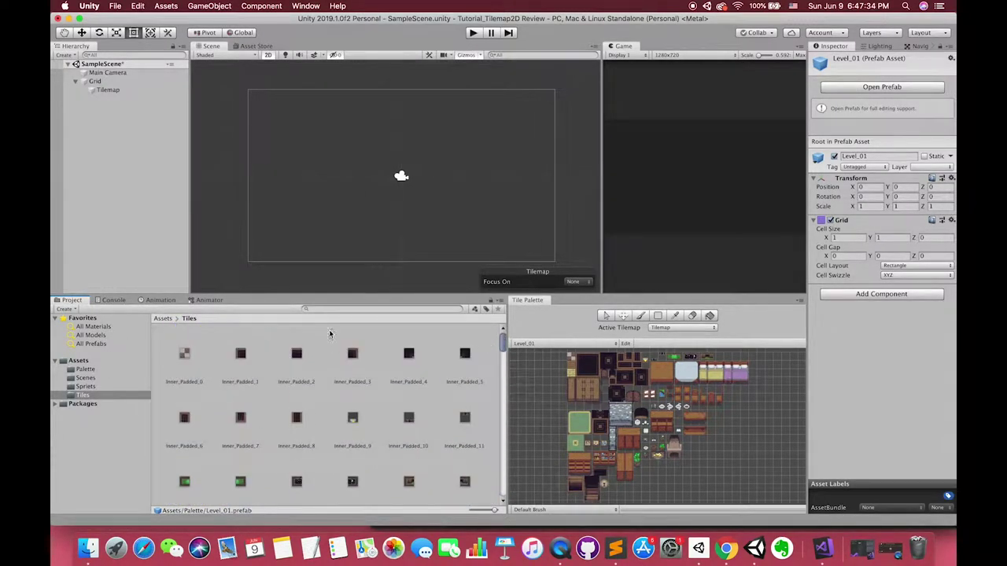
left_click_drag(526, 296, 508, 275)
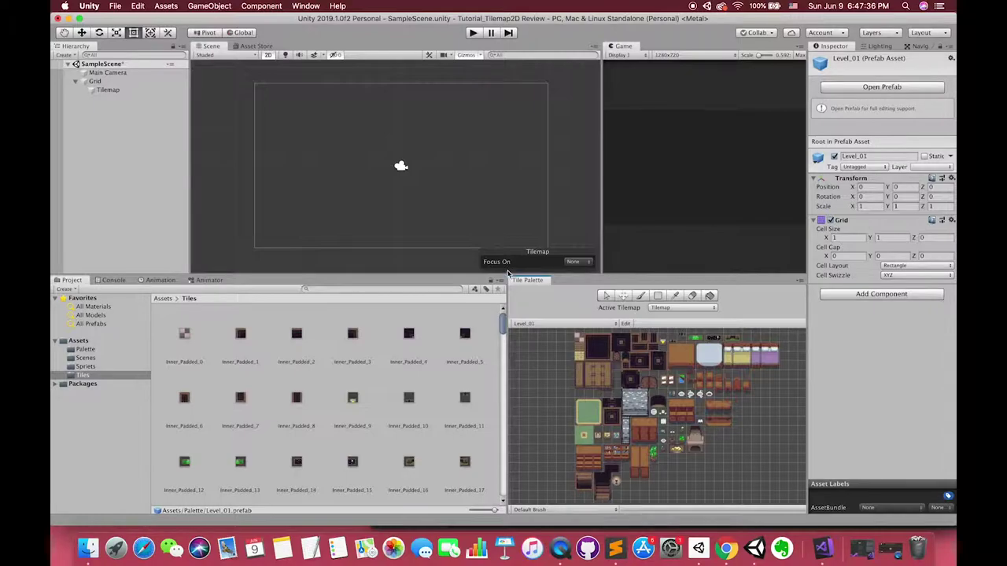
left_click_drag(508, 370, 401, 370)
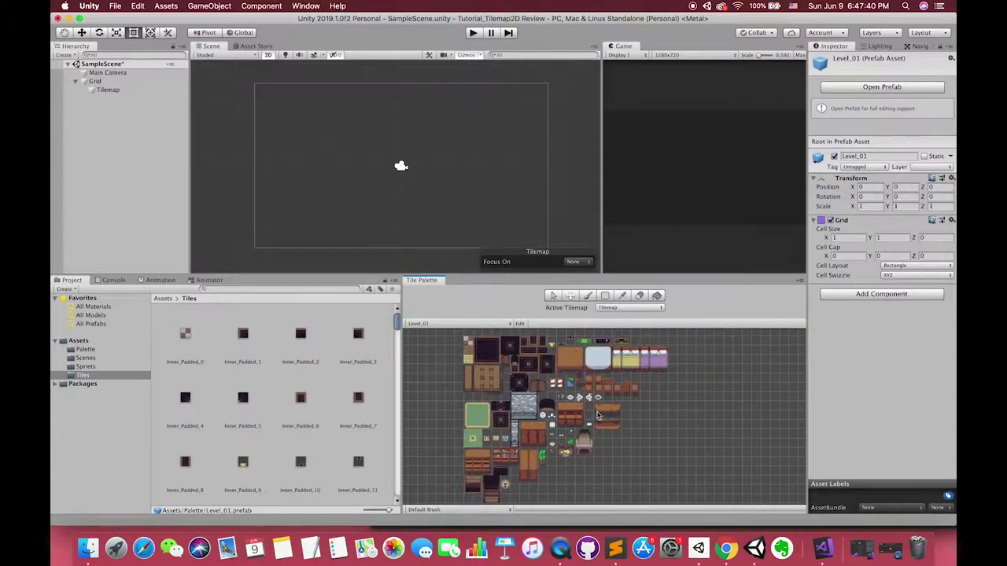
scroll(535, 364, "down", 3)
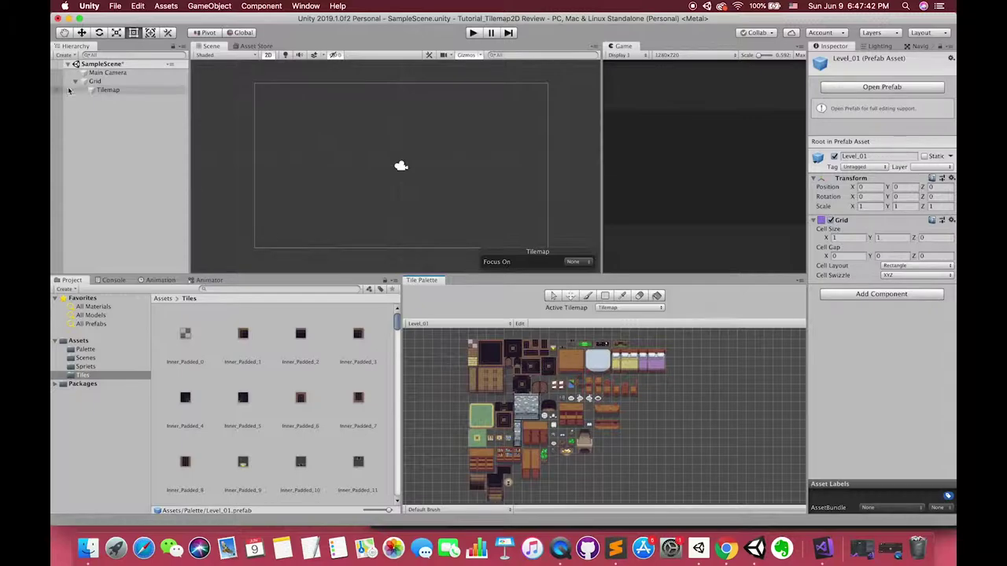
Rename the Tilemap layer in the Hierarchy to Ground.
left_click(111, 90)
key("Return")
type("G")
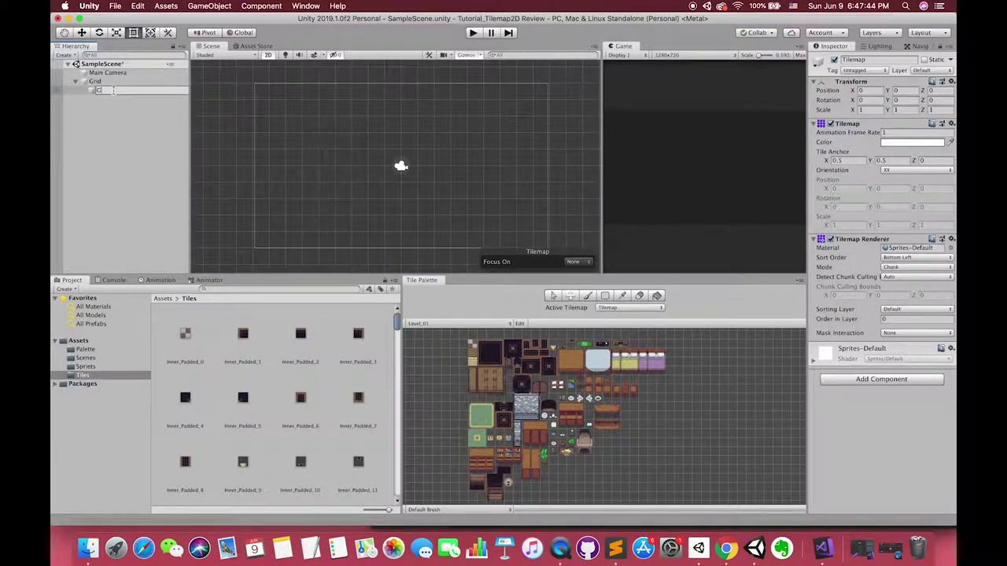
type("round")
key("Return")
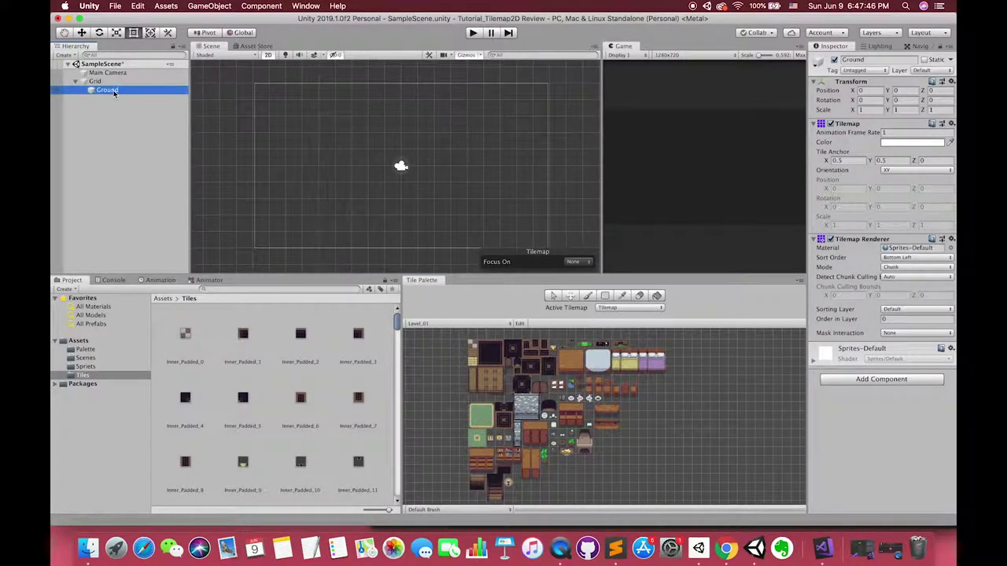
Add a second Tilemap under Grid via 2D Object and name it Ground_2.
left_click(621, 310)
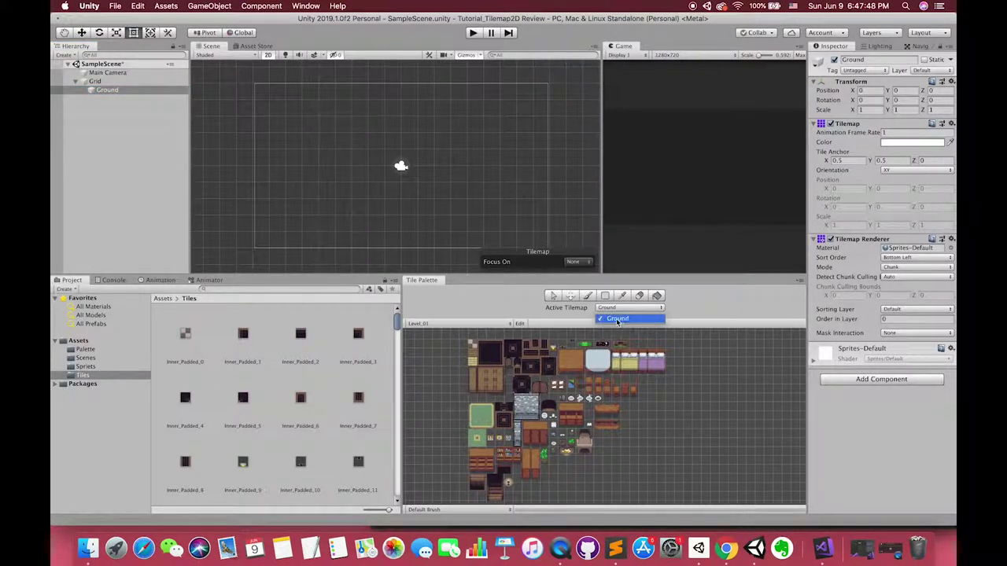
left_click(618, 318)
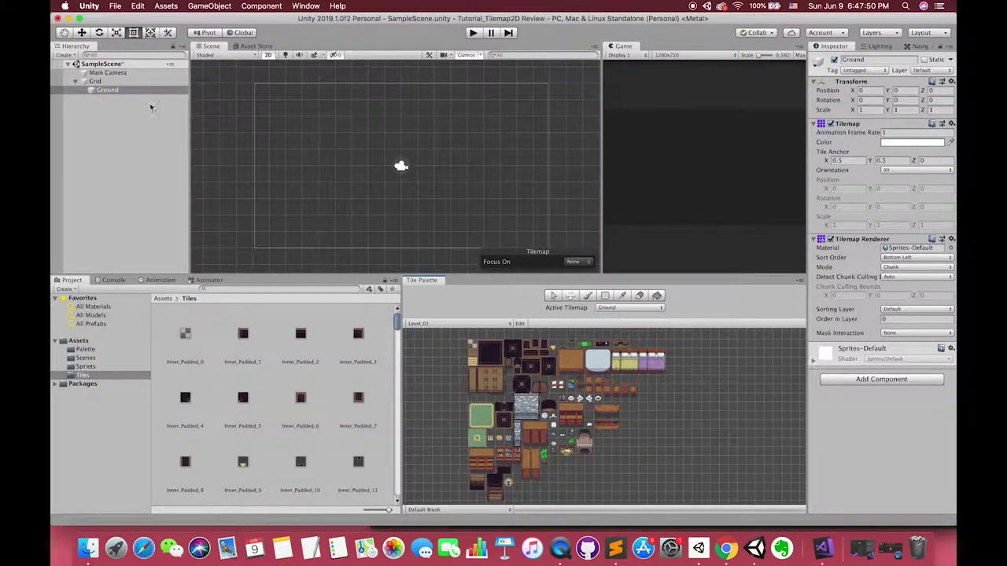
right_click(103, 81)
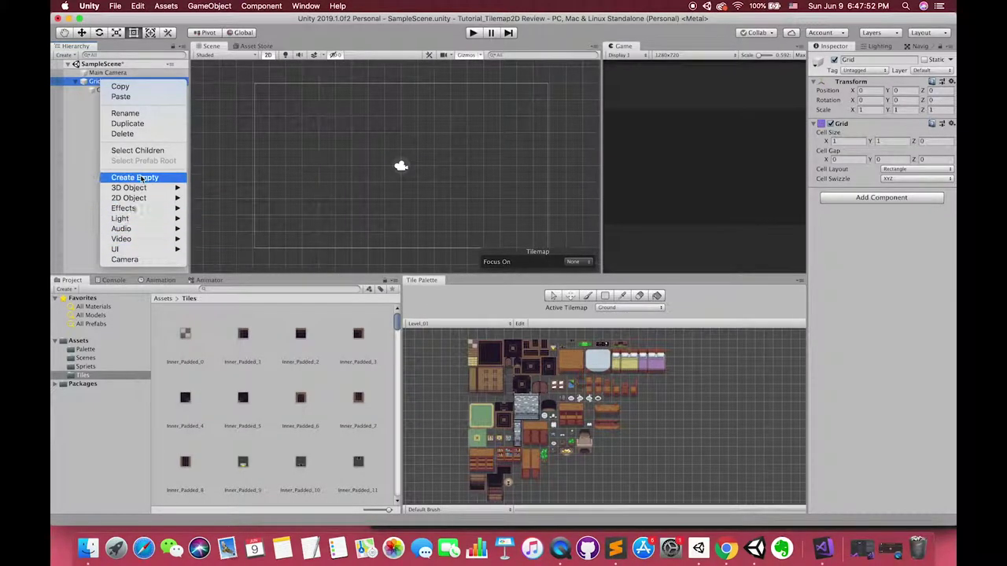
mouse_move(143, 199)
left_click(211, 218)
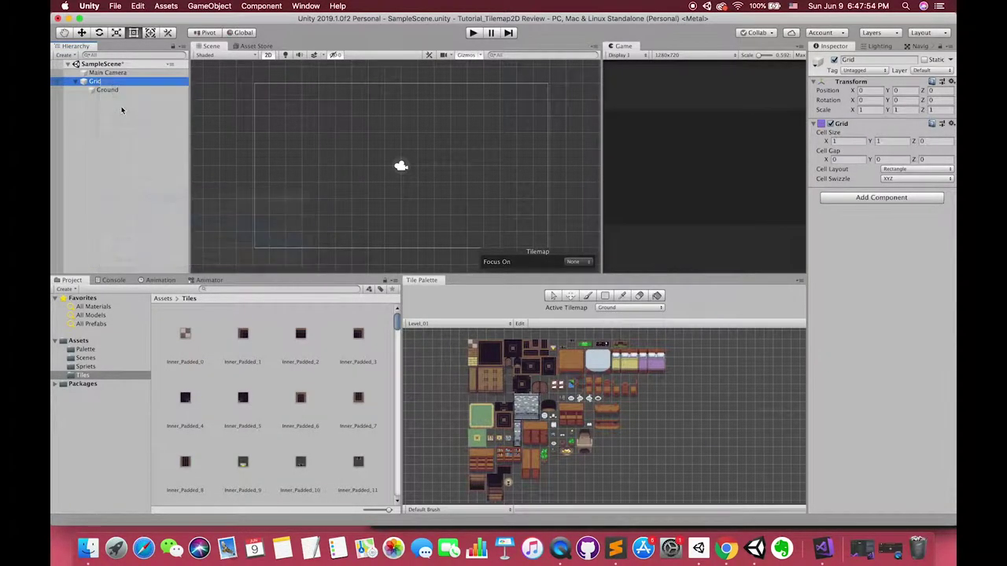
left_click(110, 99)
type("Gr")
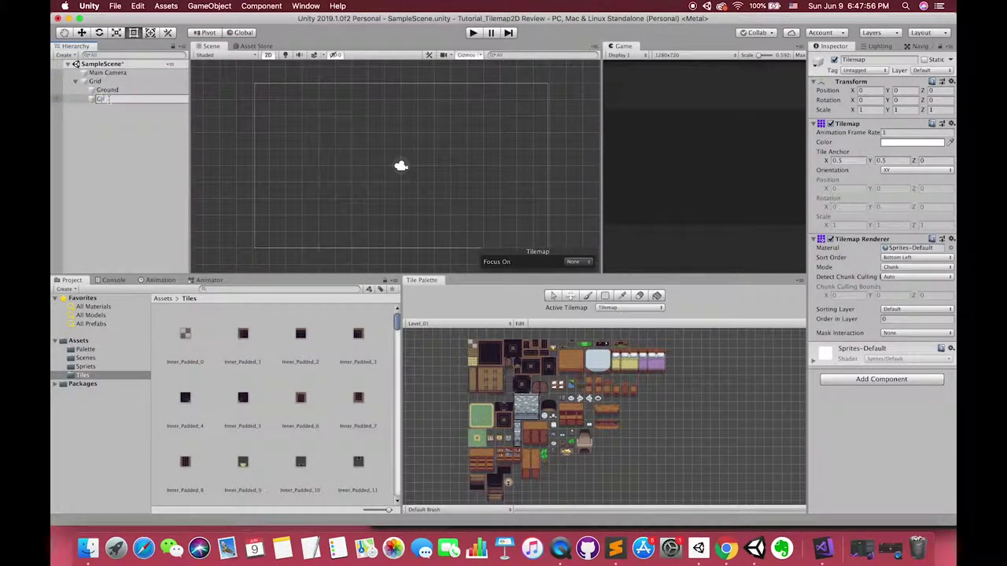
type("ound_2")
key("Return")
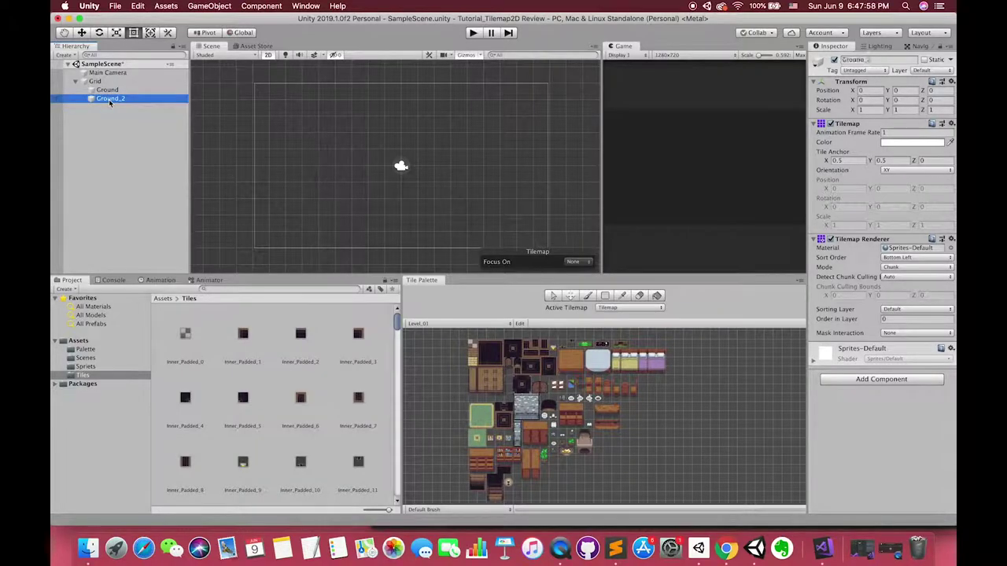
Set Ground back as the active tilemap to paint on.
left_click(107, 90)
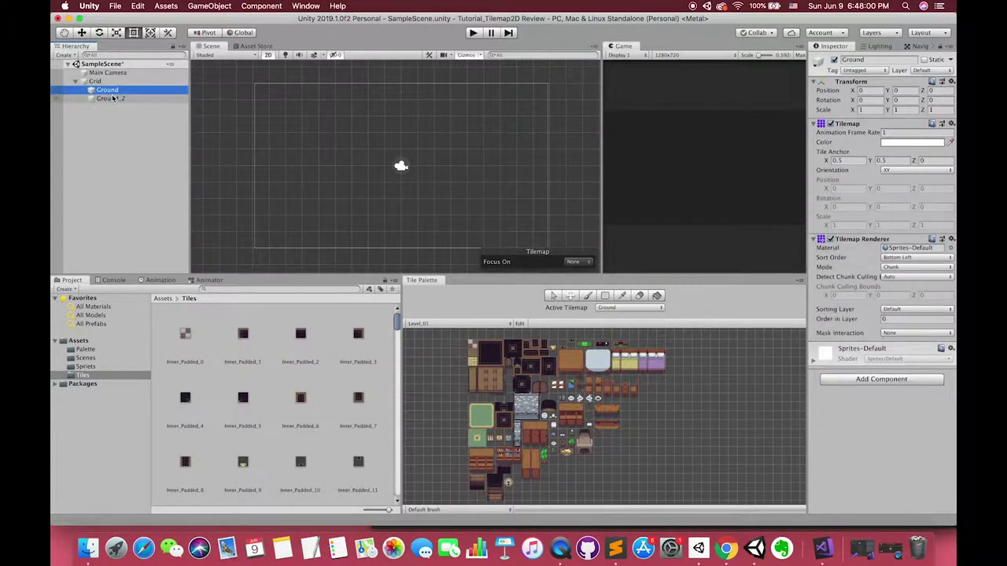
left_click(110, 98)
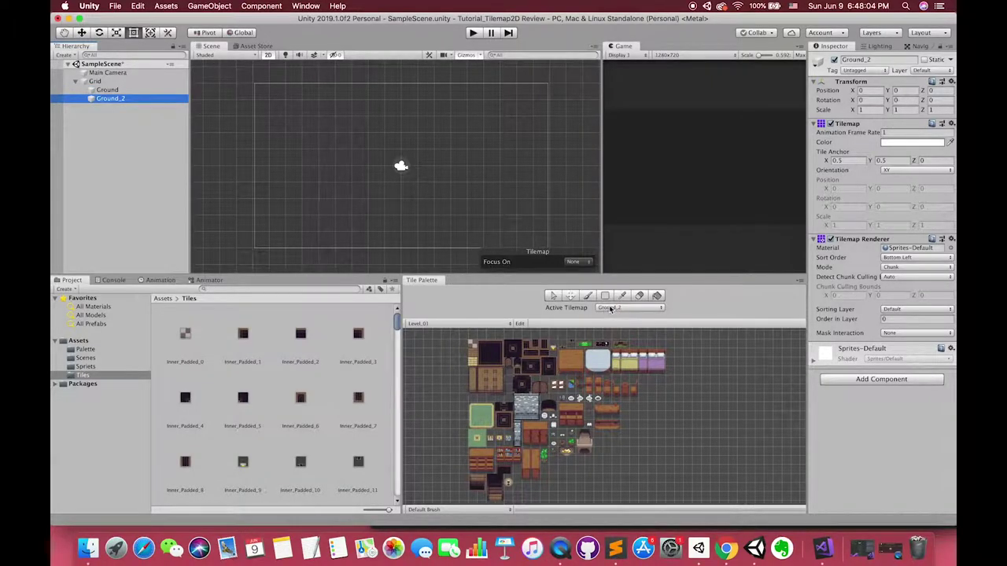
left_click(108, 90)
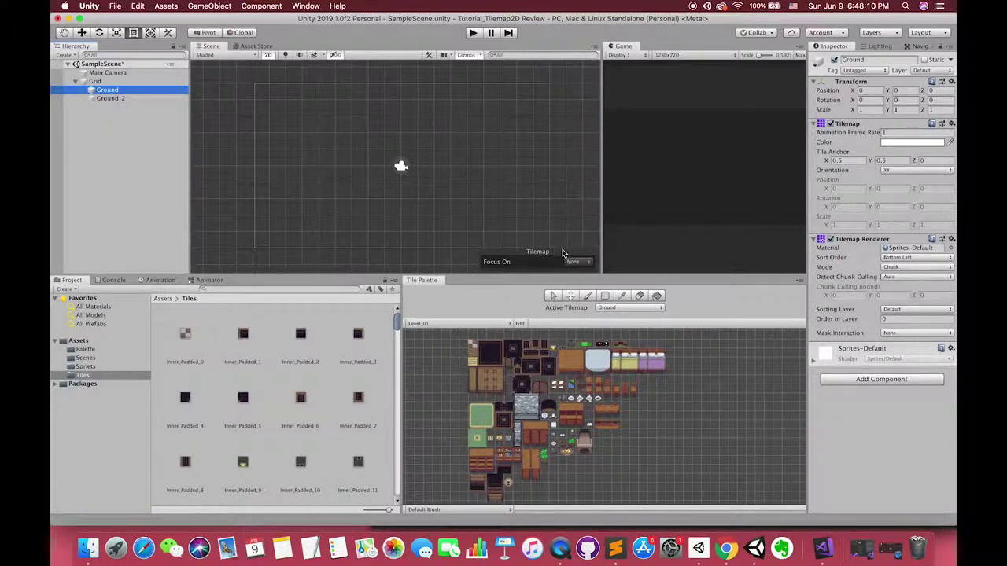
Box-fill a large checkered floor rectangle plus a small block below it, then select Ground_2.
scroll(516, 416, "up", 1)
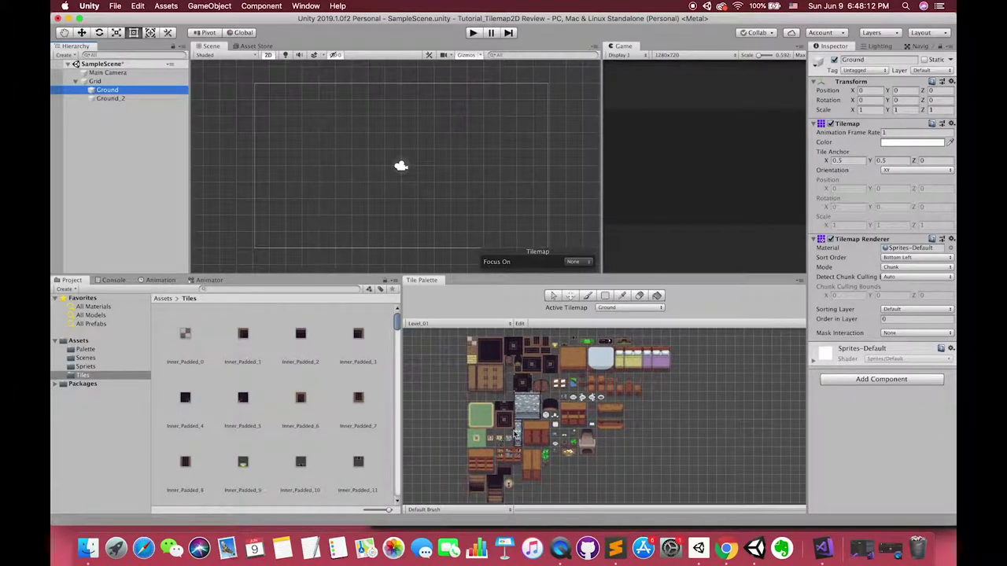
scroll(513, 422, "up", 1)
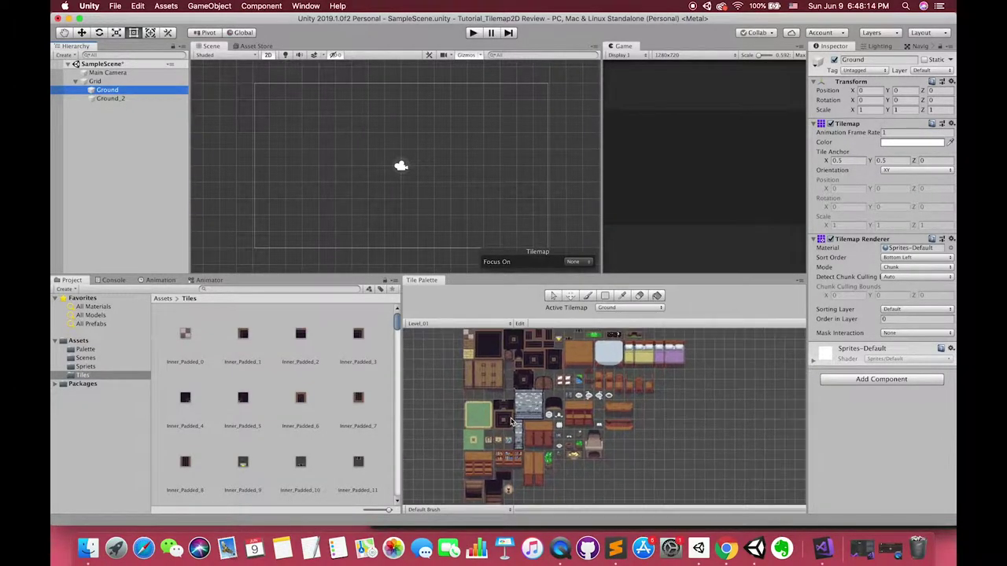
left_click(472, 348)
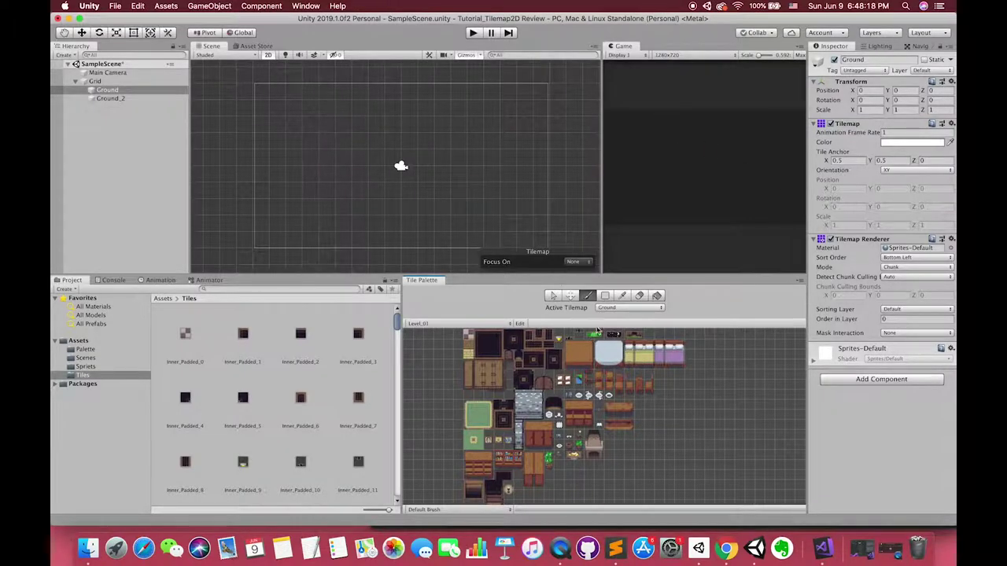
left_click(605, 297)
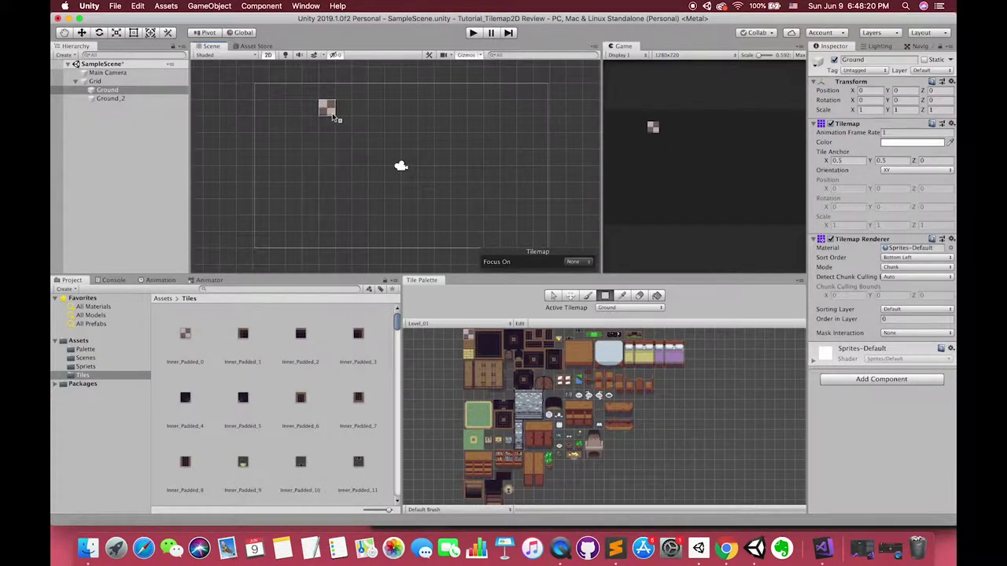
left_click_drag(325, 105, 483, 231)
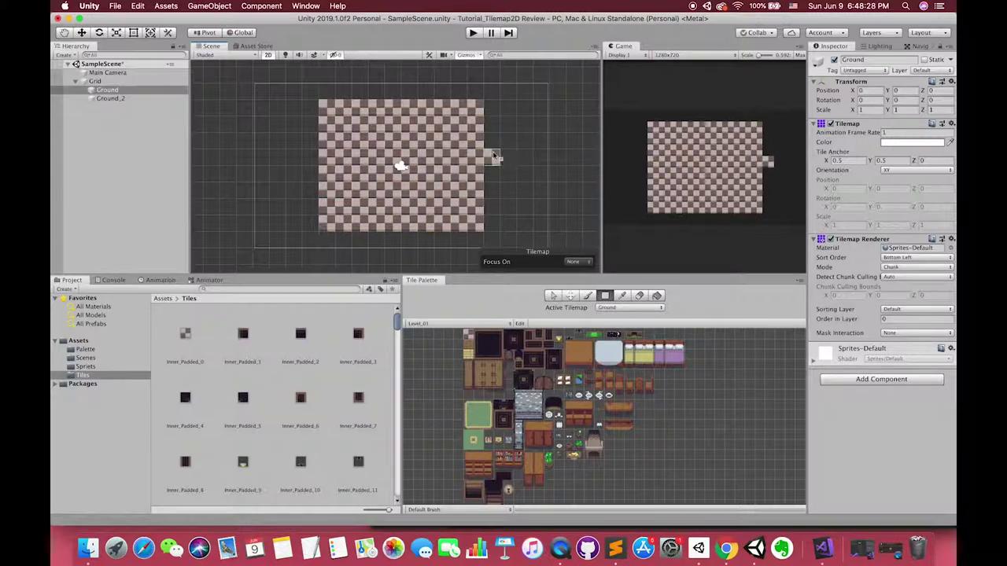
mouse_move(397, 234)
left_mouse_down()
mouse_move(388, 245)
mouse_move(451, 248)
left_mouse_up()
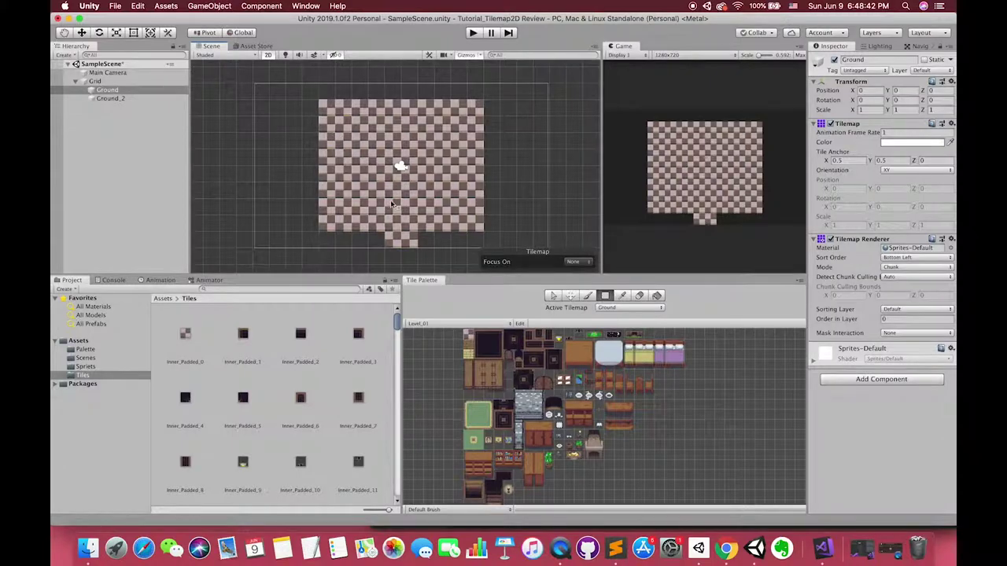
scroll(388, 202, "down", 1)
scroll(388, 204, "down", 1)
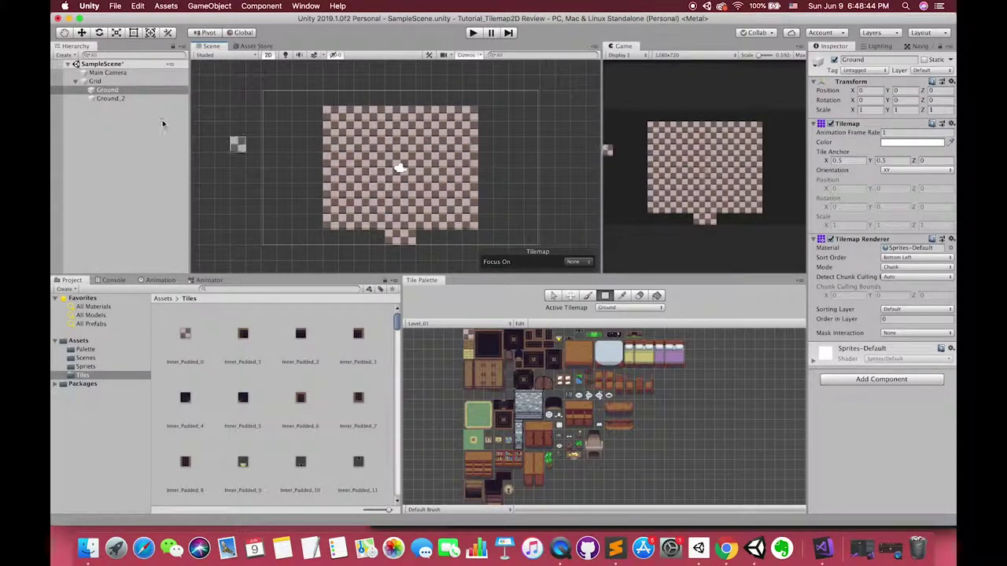
left_click(111, 99)
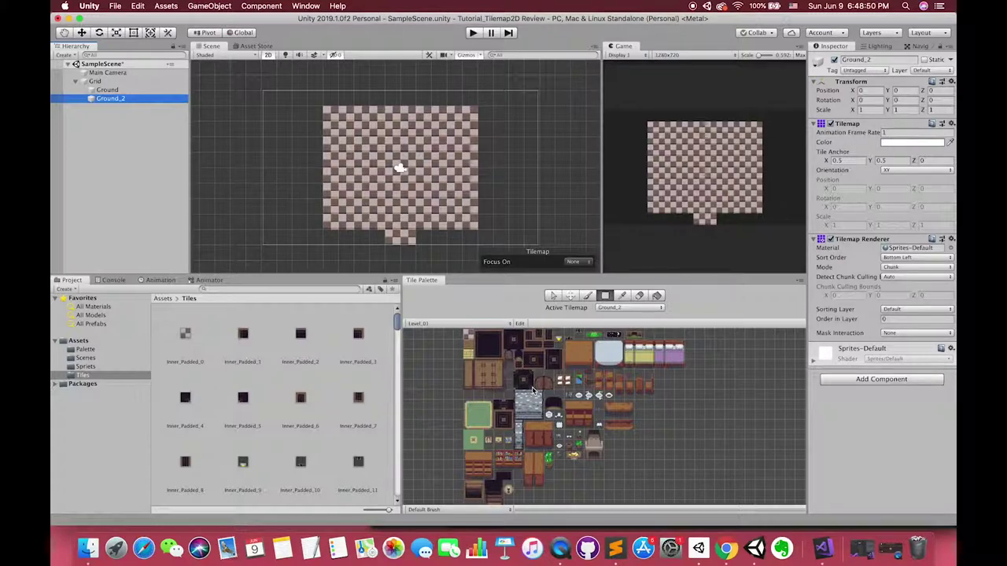
Paint brown wooden wall rows along the top of the checkered floor.
middle_click_drag(508, 373, 504, 387)
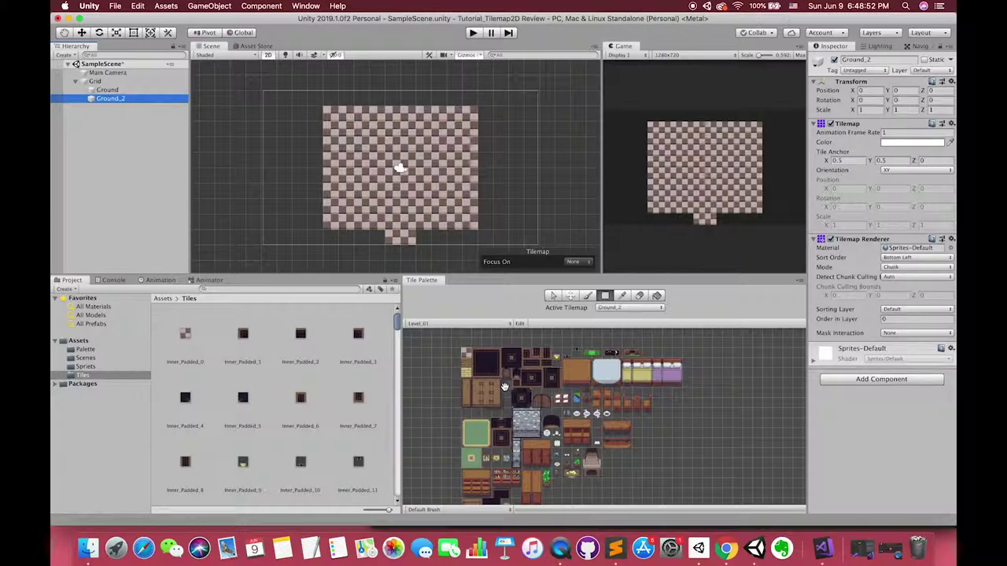
scroll(504, 387, "up", 2)
left_click(470, 360)
left_click(331, 99)
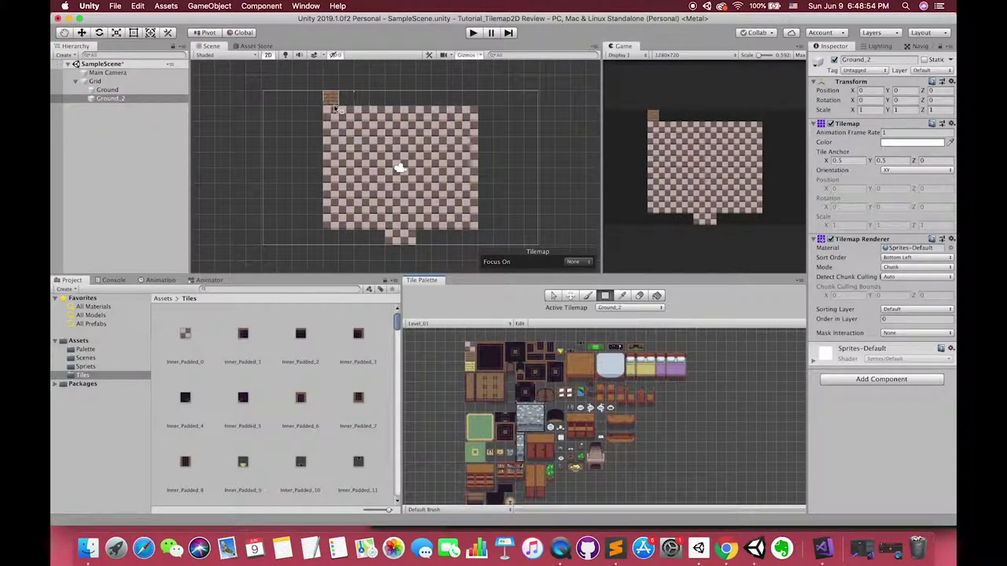
left_click_drag(331, 114, 473, 114)
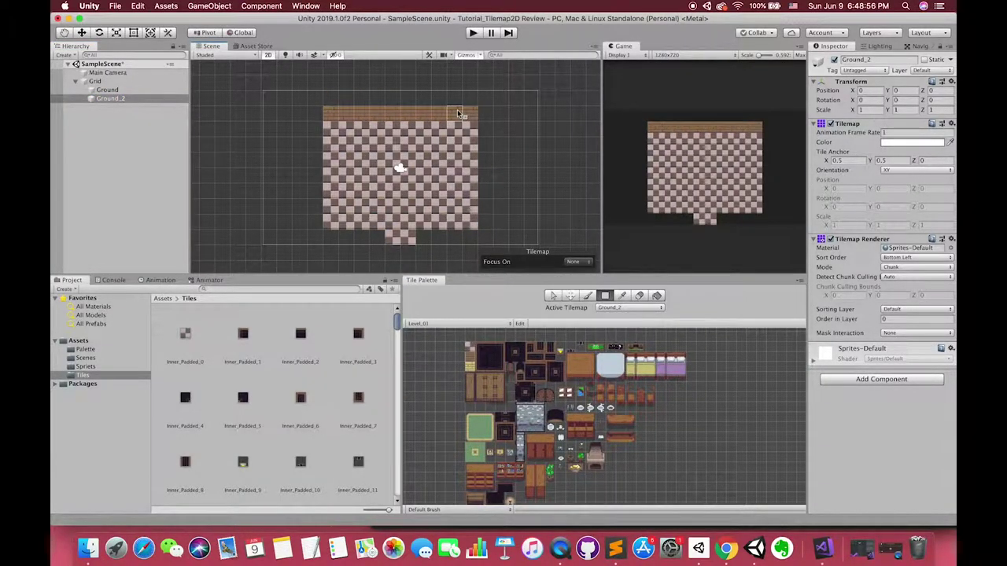
key("ctrl+z")
left_click(378, 114)
middle_click_drag(377, 116, 377, 134)
left_click_drag(326, 101, 464, 124)
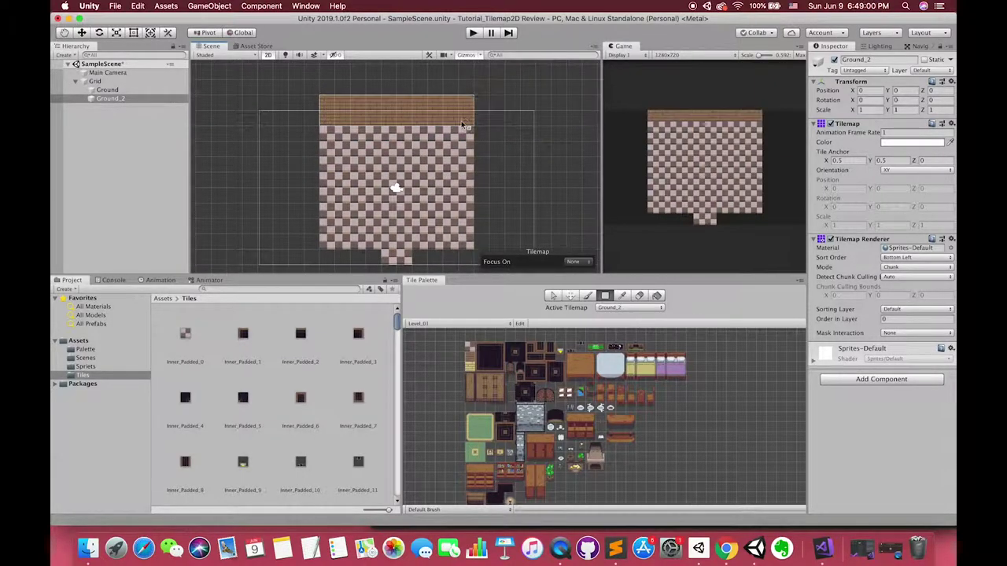
left_click_drag(326, 68, 458, 93)
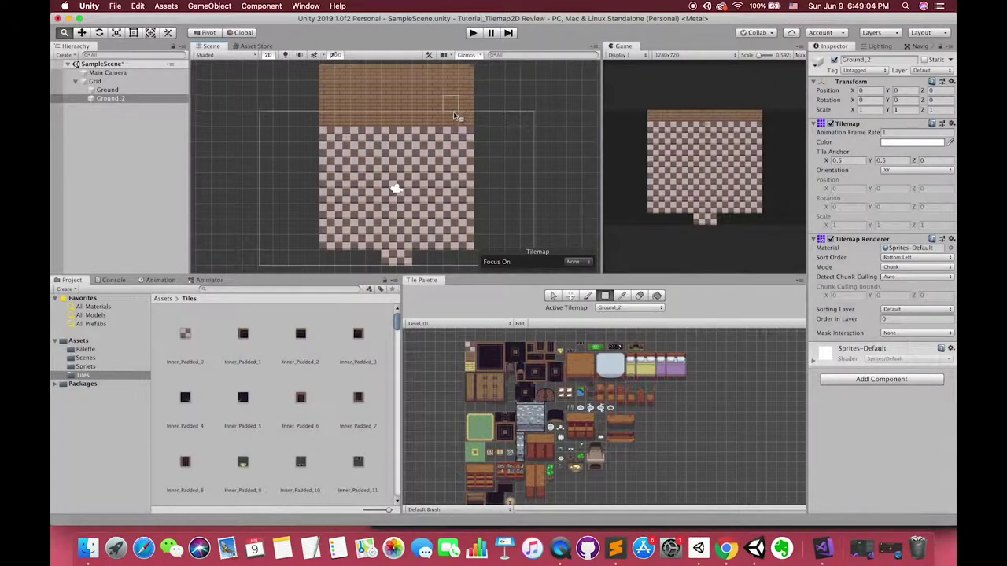
Undo and erase the stray brown tiles above the strip, returning to the Paint Brush.
middle_click_drag(453, 111, 454, 123)
left_click(514, 178)
key("super+z")
left_click(640, 297)
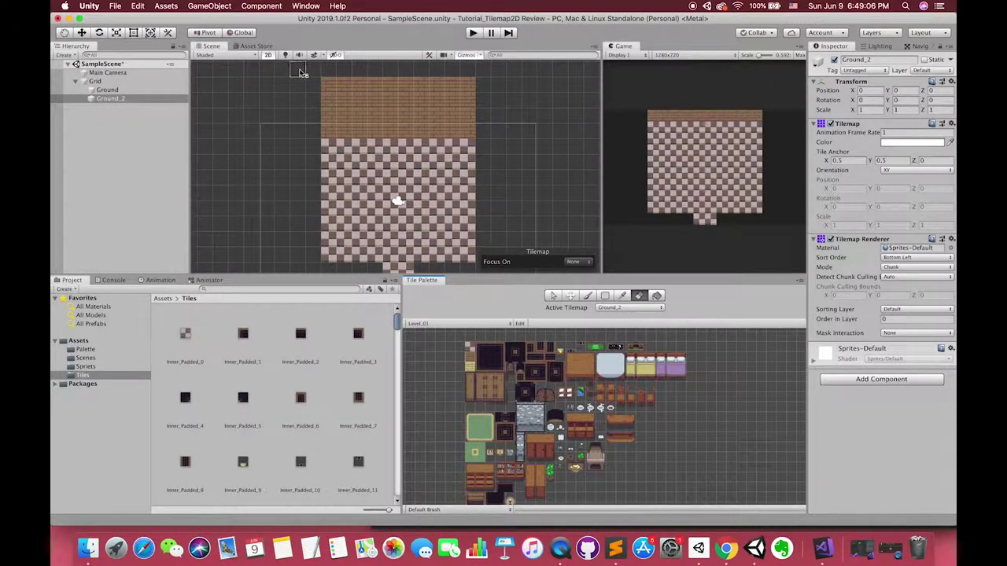
mouse_move(469, 85)
left_mouse_down()
mouse_move(335, 86)
mouse_move(466, 102)
left_mouse_up()
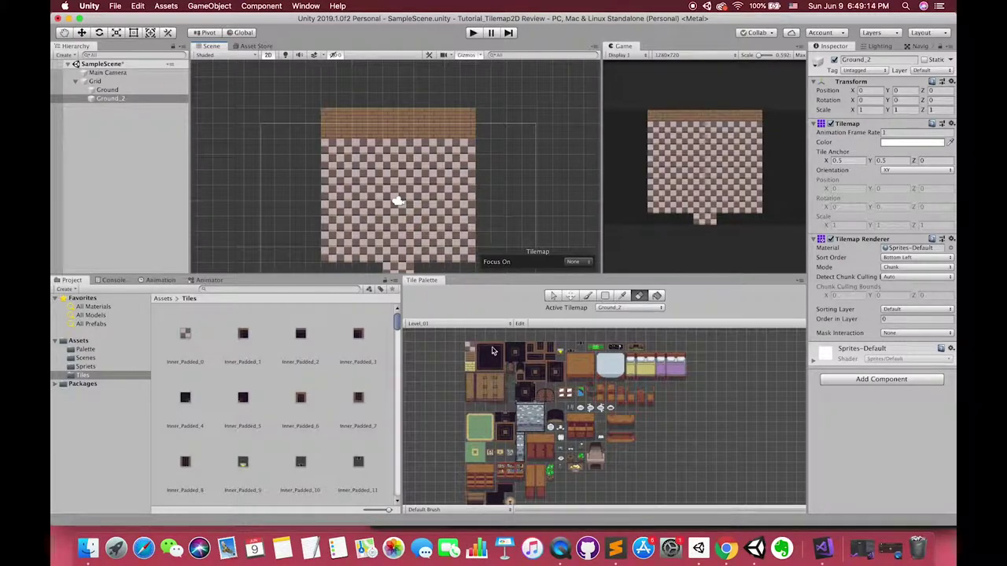
key("i")
key("d")
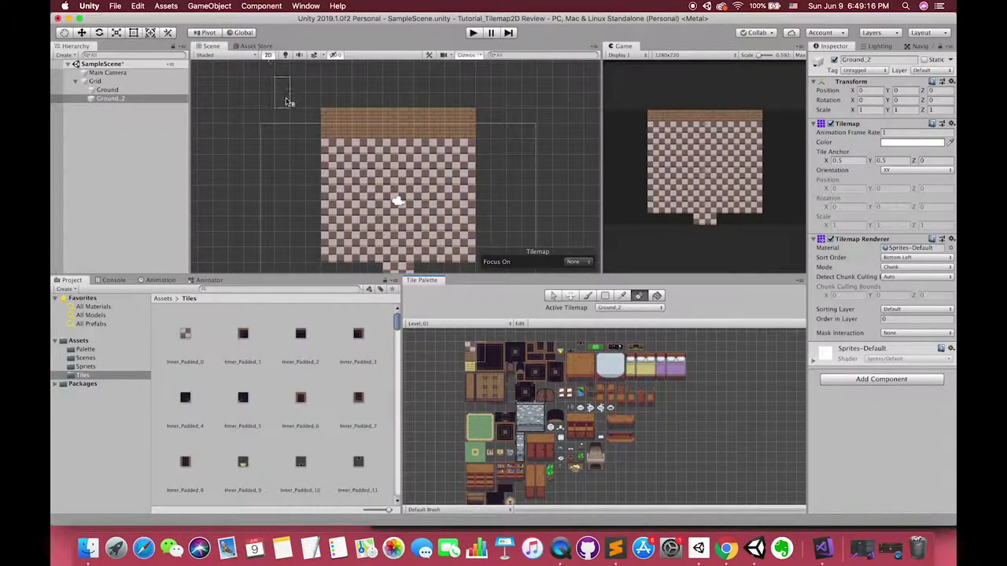
left_click(605, 297)
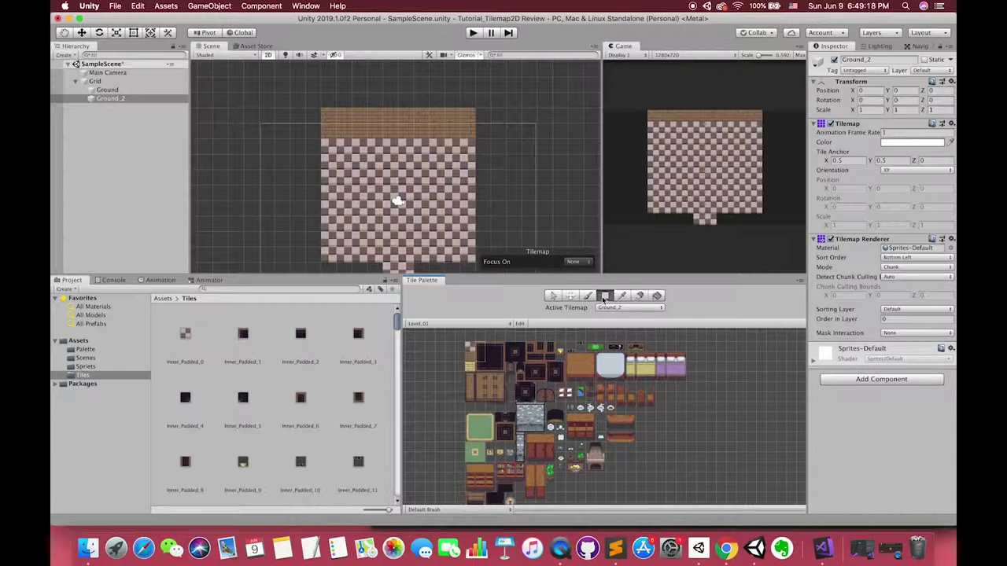
left_click(588, 297)
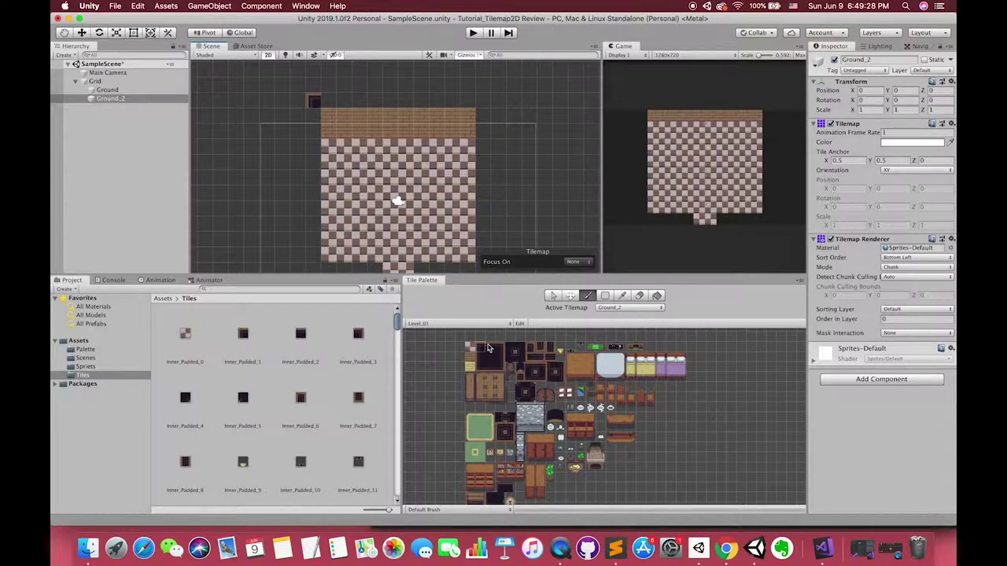
Paint dark wall tiles down the room's left side and along its bottom row.
left_click(488, 348)
left_click_drag(313, 107, 318, 261)
middle_click_drag(369, 240, 366, 207)
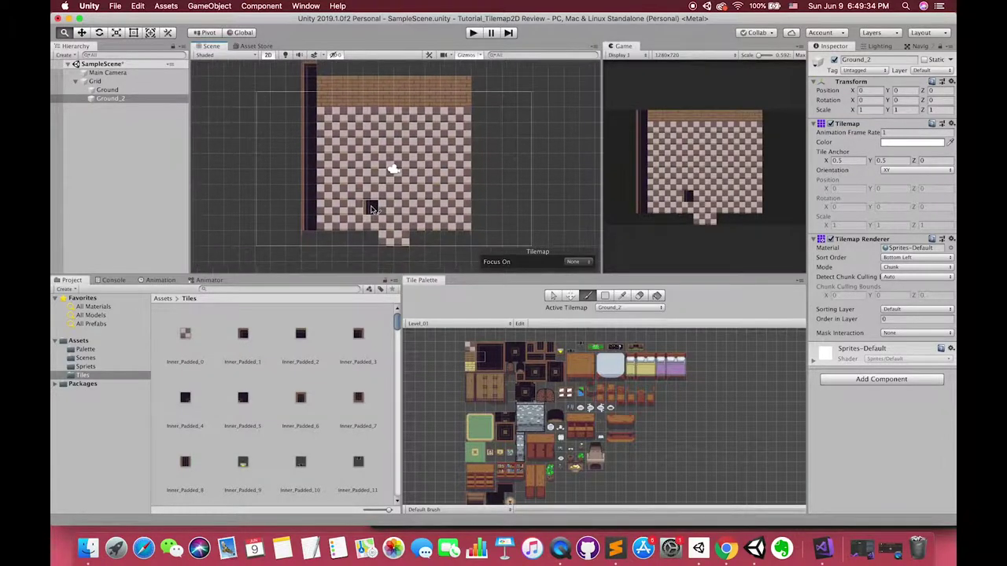
left_click(100, 101)
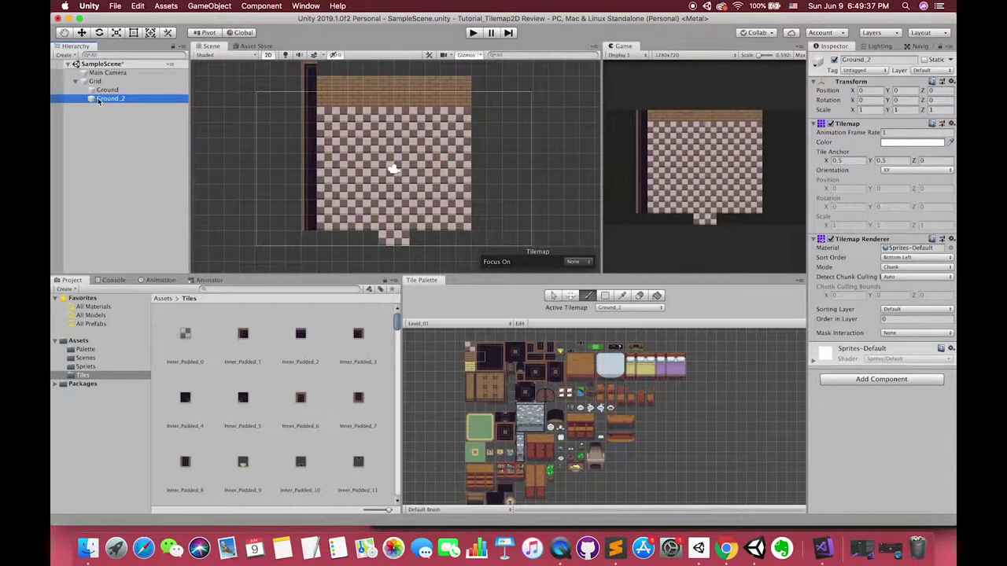
left_click(484, 370)
left_click(312, 246)
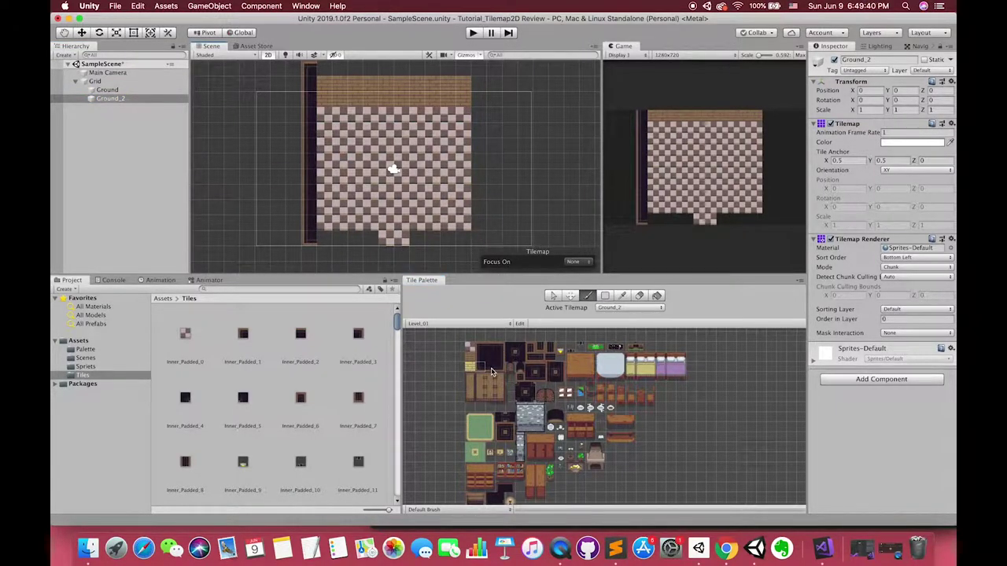
left_click(489, 366)
left_click_drag(318, 239, 480, 245)
left_click(369, 247)
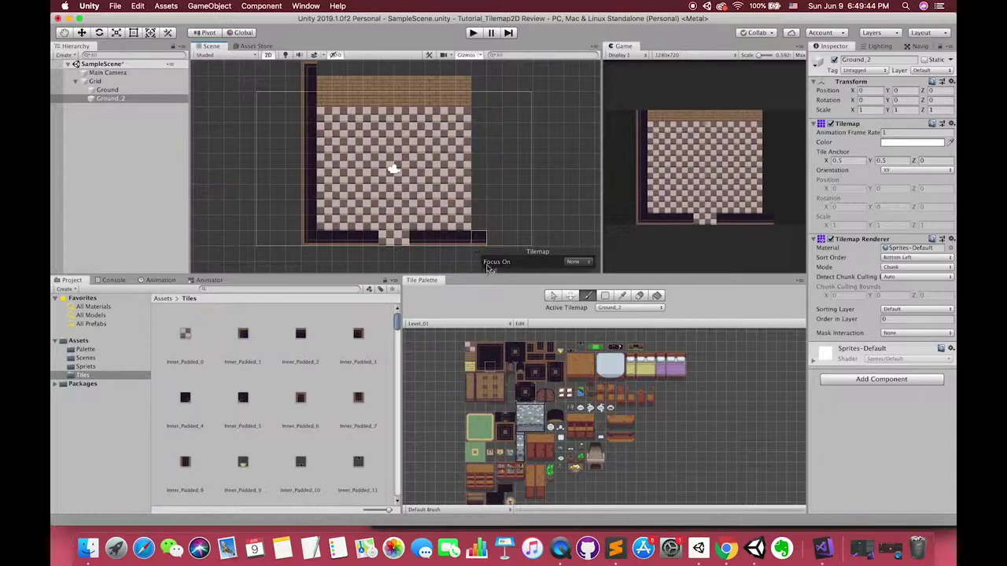
Paint dark walls up the right side and across the top of the room.
left_click(503, 358)
left_click_drag(482, 234, 478, 81)
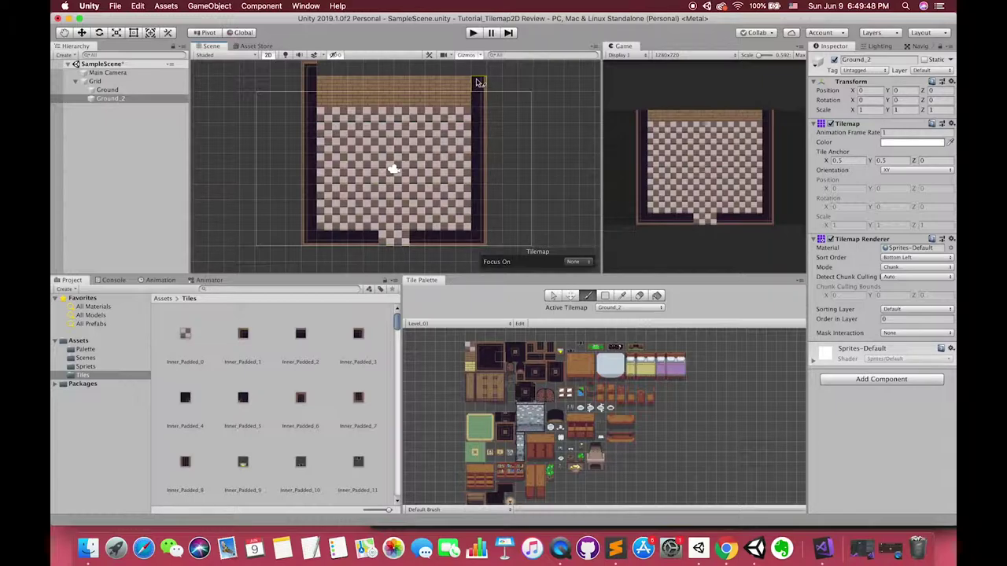
middle_click_drag(478, 99, 482, 125)
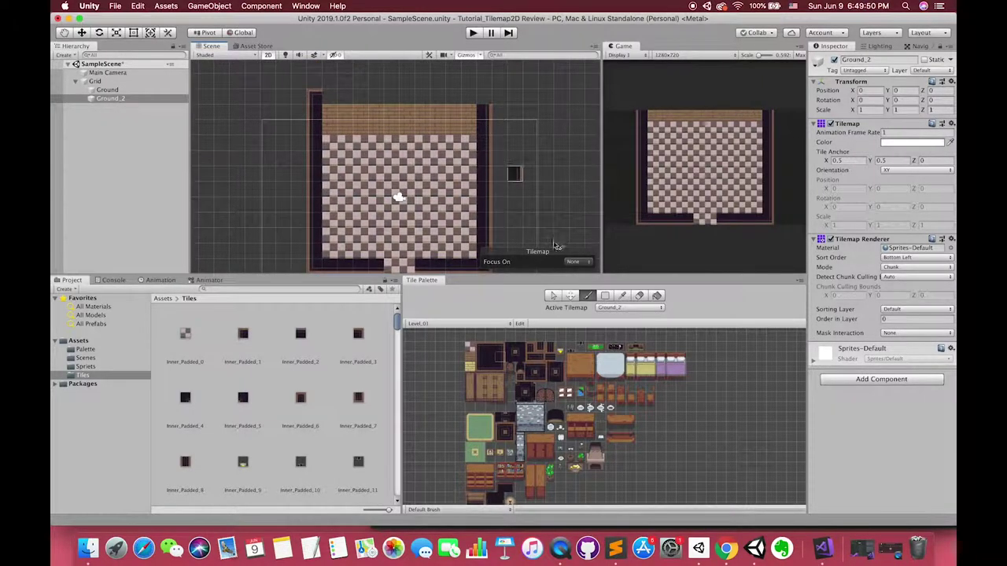
left_click(483, 98)
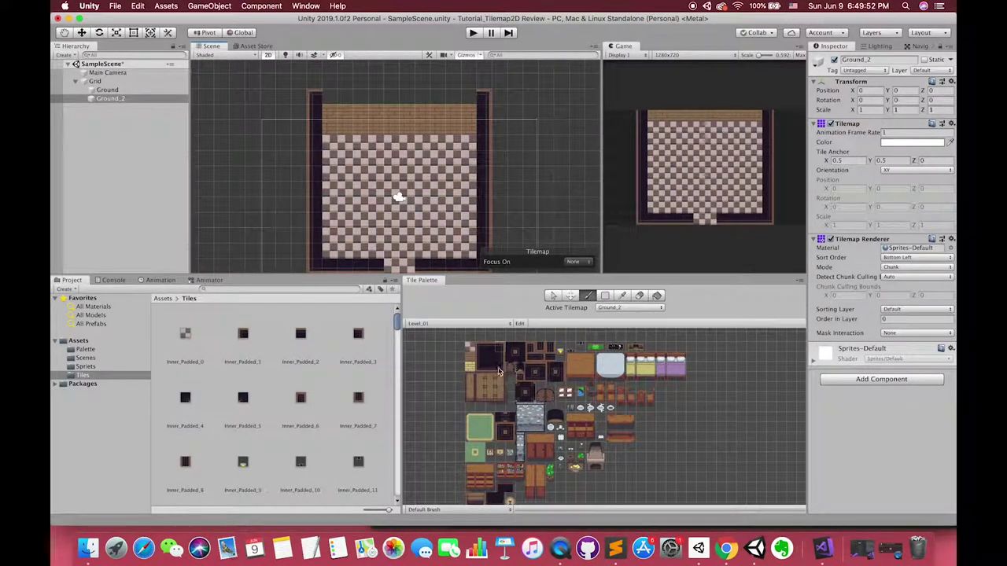
left_click_drag(322, 94, 475, 95)
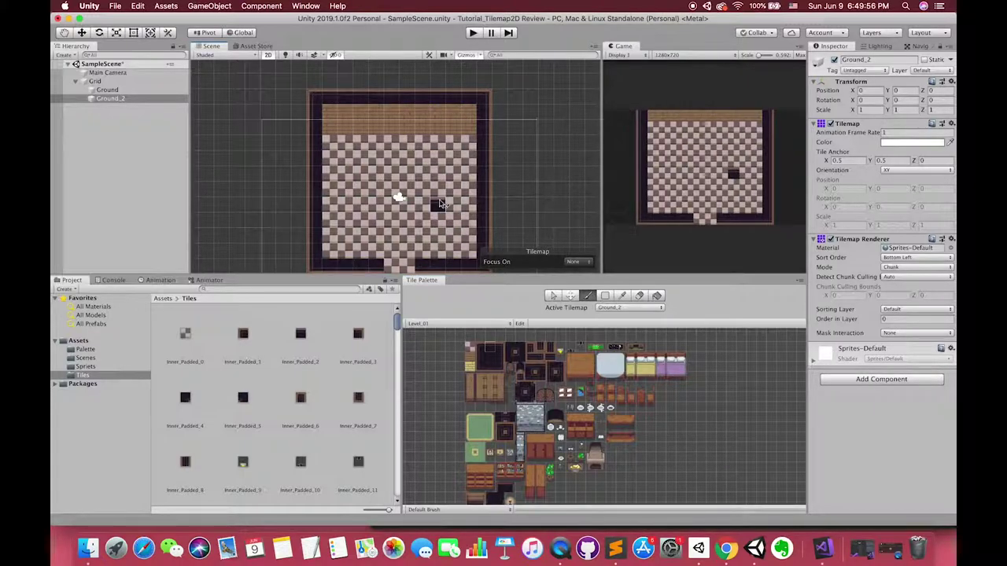
Paint the bottom-right wall notch with a dark tile.
scroll(441, 204, "down", 1)
middle_click_drag(439, 203, 439, 191)
left_click(491, 358)
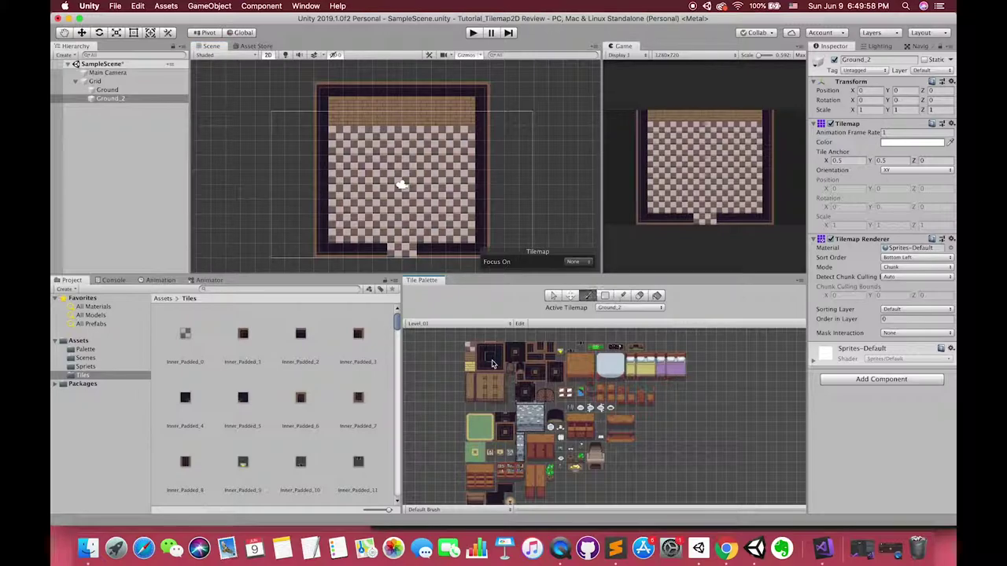
left_click(488, 244)
scroll(438, 228, "down", 1)
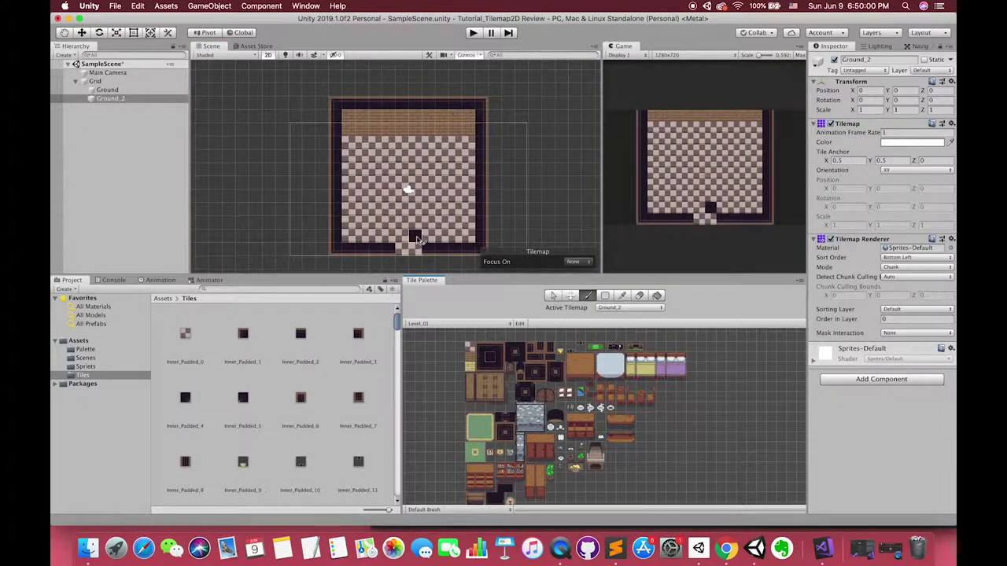
middle_click_drag(402, 258, 402, 242)
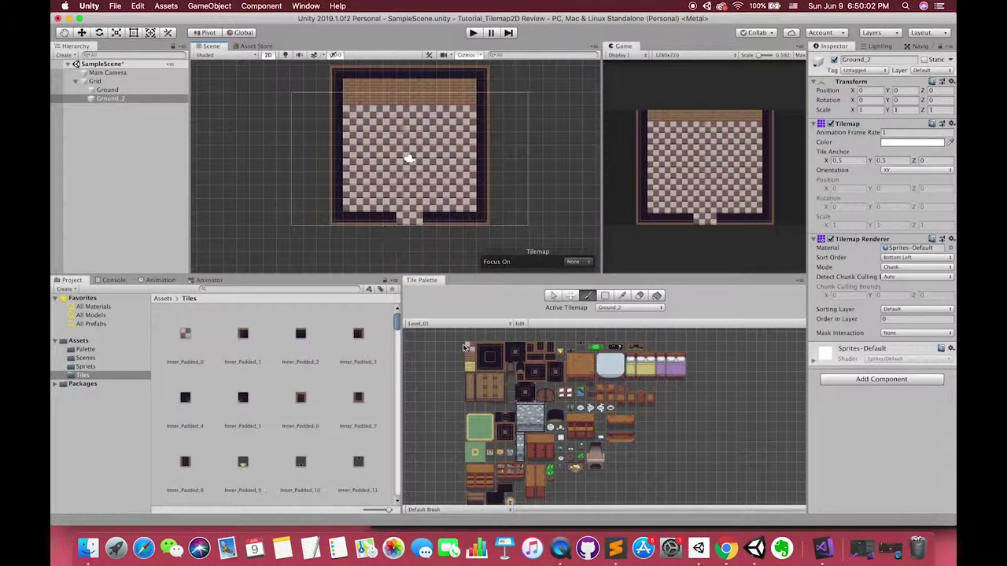
Paint dark wall tiles around the small corridor below the bottom wall.
left_click(500, 365)
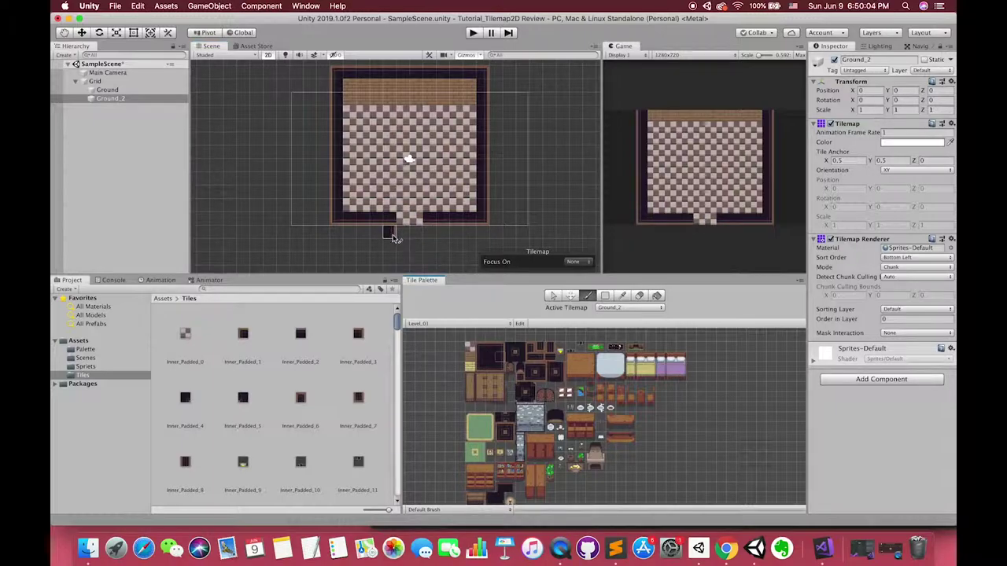
left_click(388, 218)
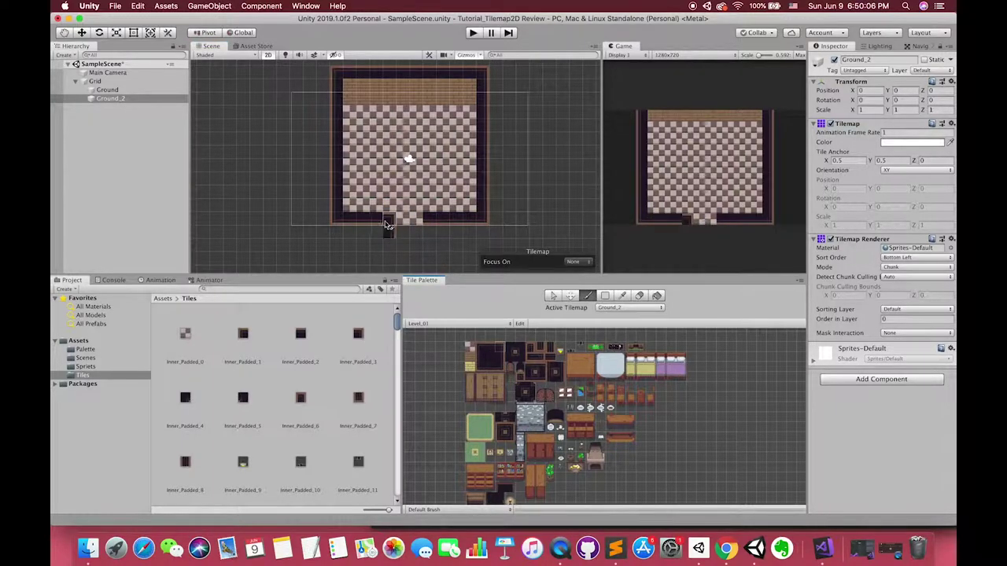
left_click(390, 233)
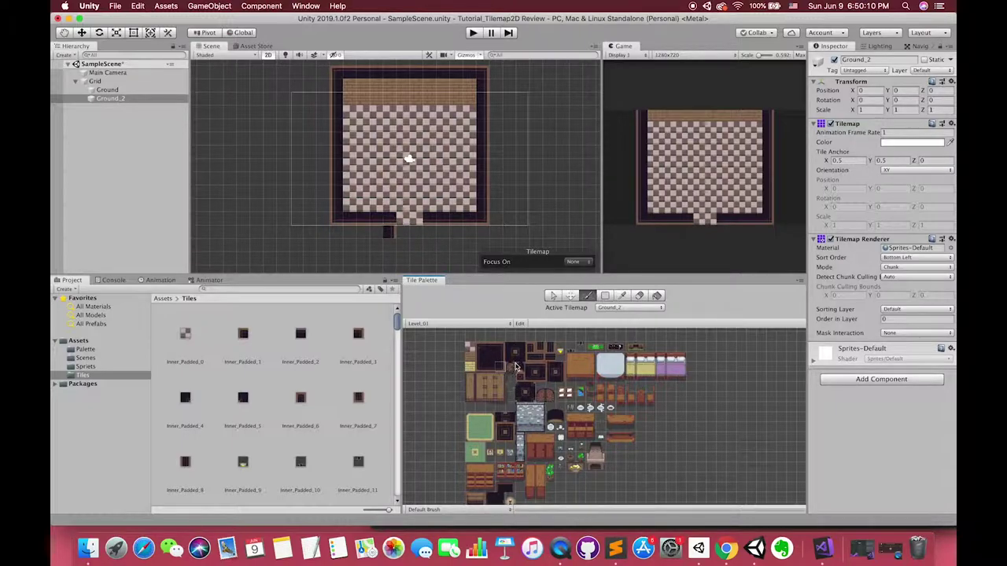
left_click(388, 222)
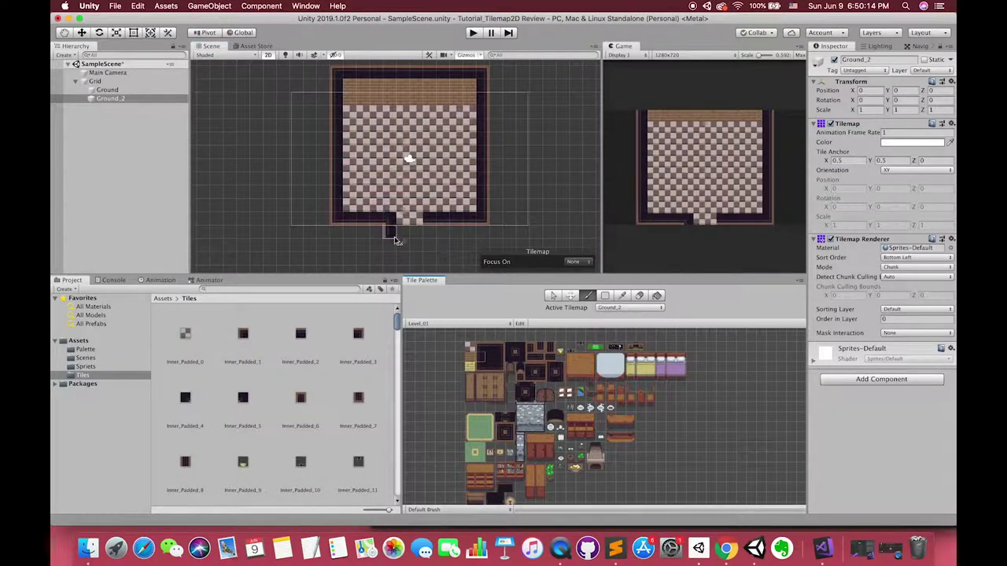
left_click(394, 236)
scroll(510, 348, "up", 3)
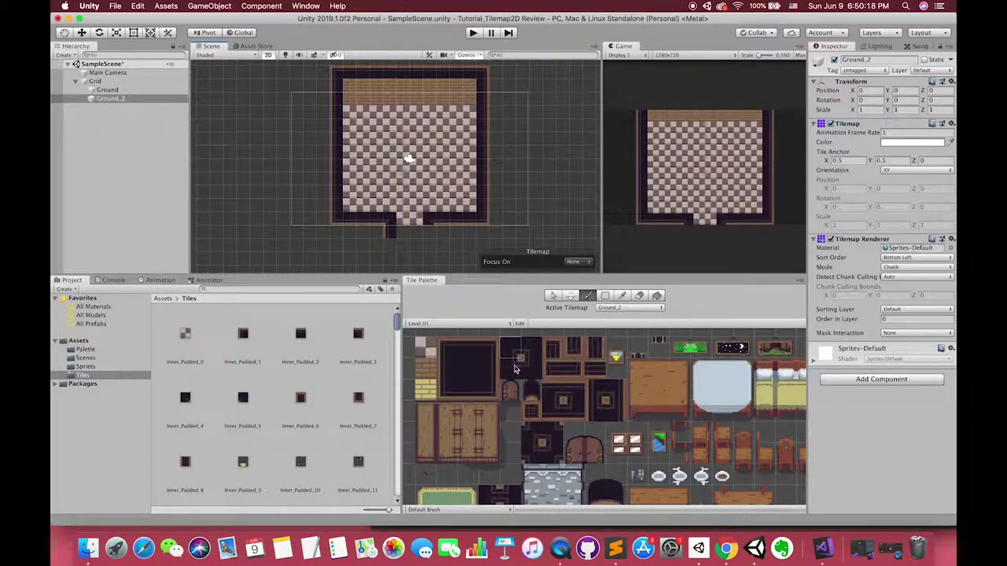
left_click(484, 367)
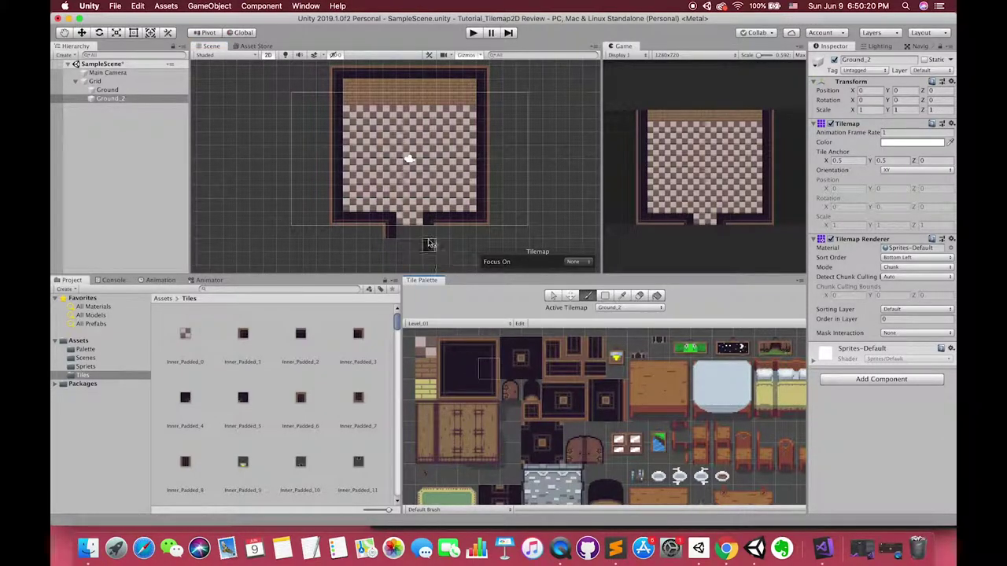
left_click_drag(407, 232, 428, 235)
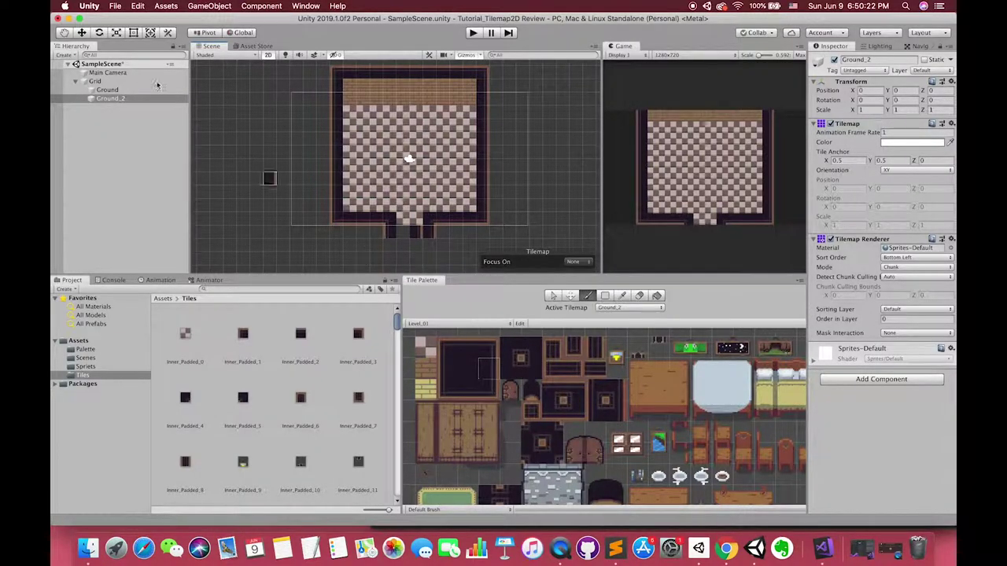
Erase the misplaced dark tiles at the corridor bottom on Ground_2.
left_click(107, 90)
key("i")
left_click(430, 352)
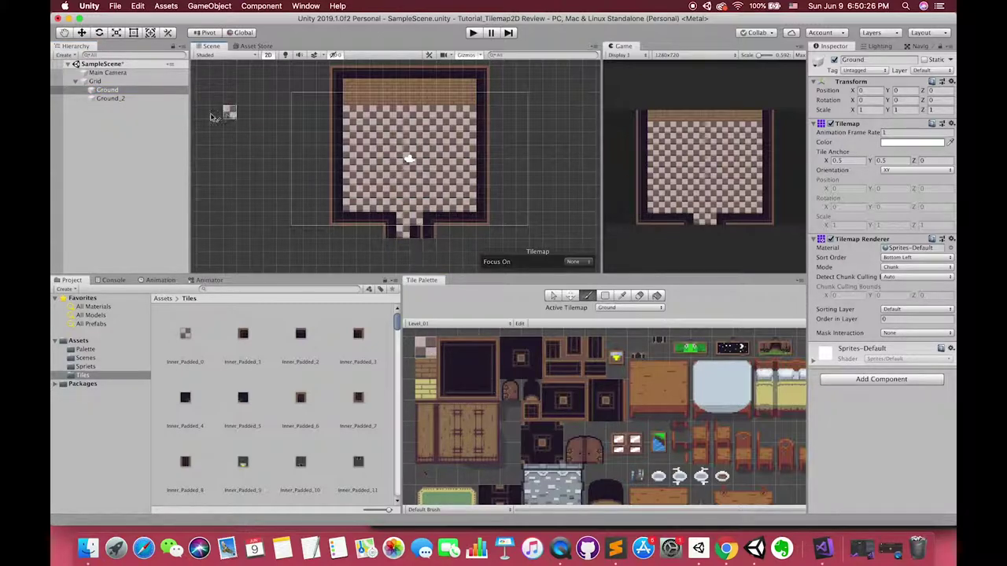
left_click(110, 98)
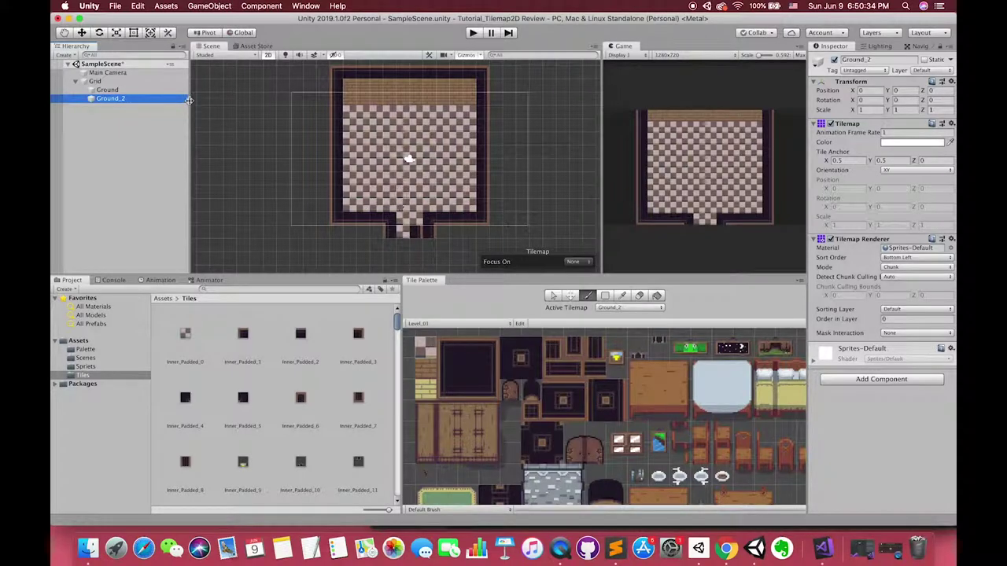
left_click_drag(188, 99, 139, 95)
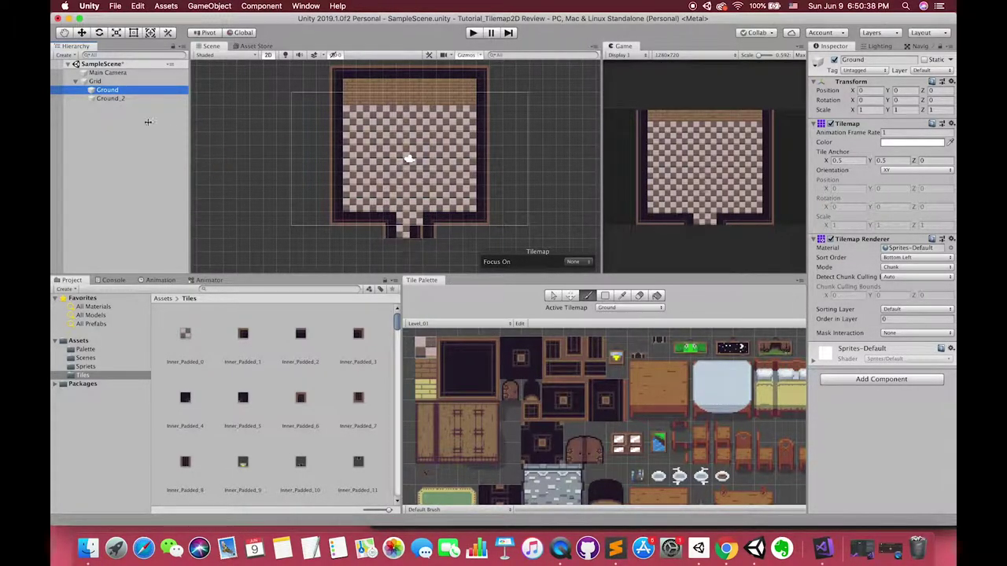
left_click(134, 99)
left_click(638, 297)
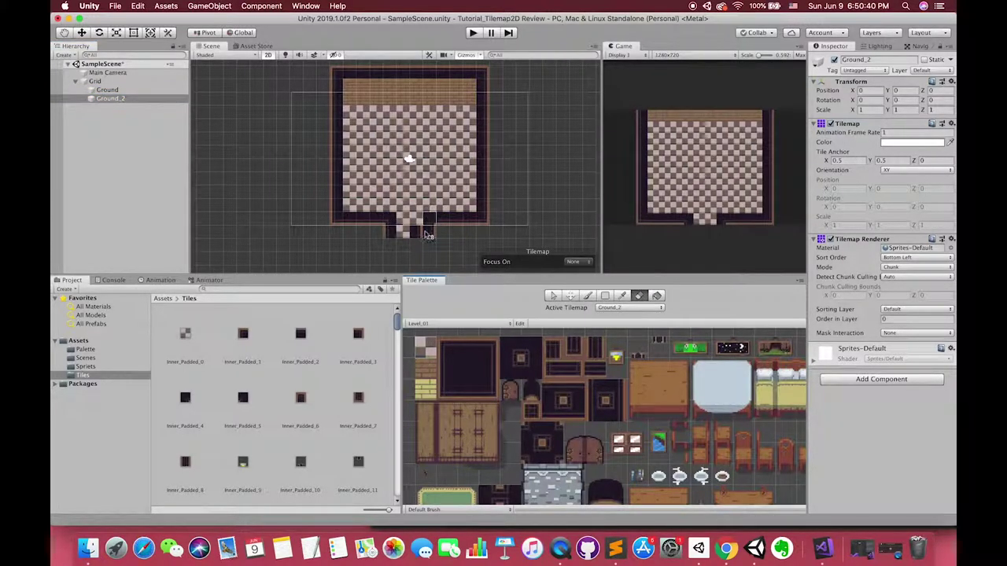
left_click_drag(415, 225, 446, 231)
scroll(445, 231, "down", 1)
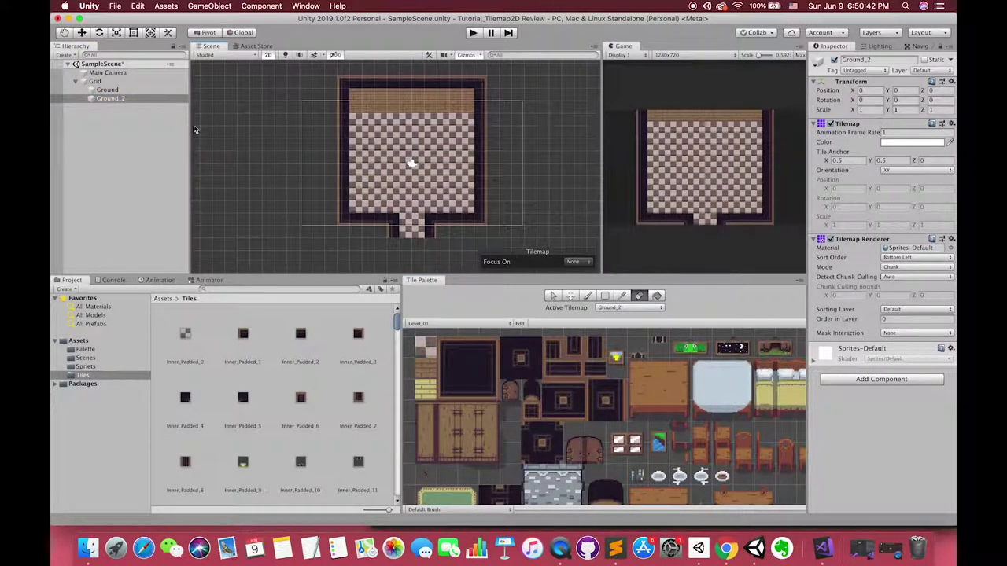
With Ground_2 selected, brush a dark tile row to the left of the room.
left_click(139, 100)
left_click(467, 366)
left_click(589, 297)
mouse_move(387, 233)
left_mouse_down()
mouse_move(310, 232)
mouse_move(306, 71)
left_mouse_up()
Box-fill solid dark blocks above and to the right of the room.
left_click(605, 297)
middle_click_drag(329, 134, 314, 197)
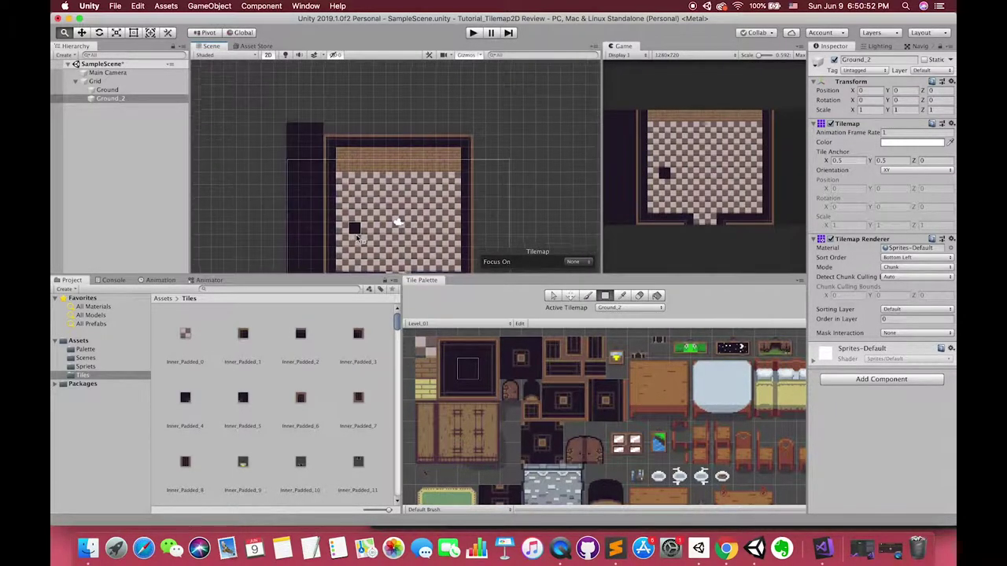
left_click_drag(291, 105, 513, 135)
middle_click_drag(522, 180, 511, 125)
mouse_move(478, 82)
left_mouse_down()
mouse_move(498, 222)
mouse_move(490, 239)
left_mouse_up()
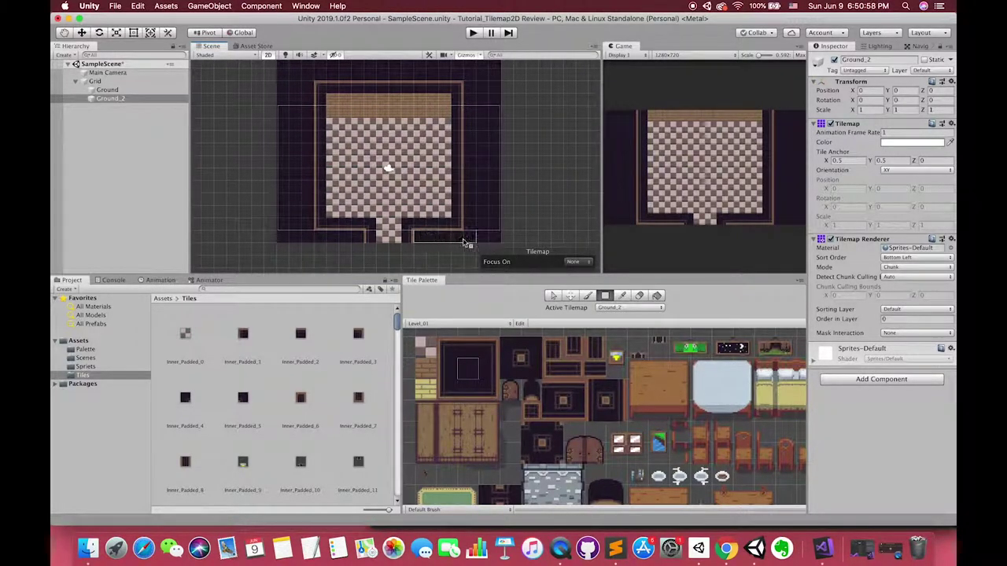
left_click(356, 137)
scroll(358, 154, "up", 2)
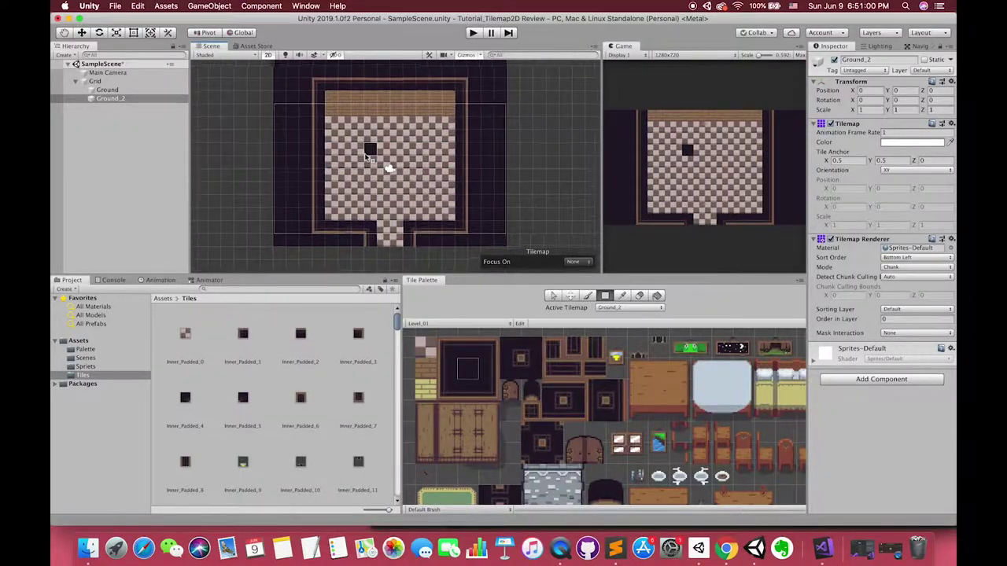
middle_click_drag(398, 162, 388, 179)
scroll(389, 180, "down", 1)
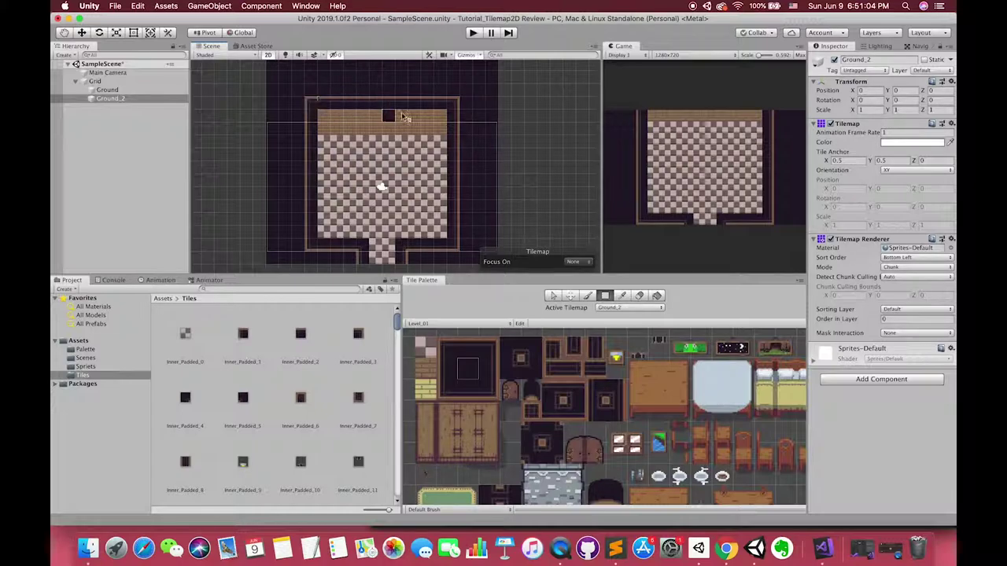
left_click(114, 99)
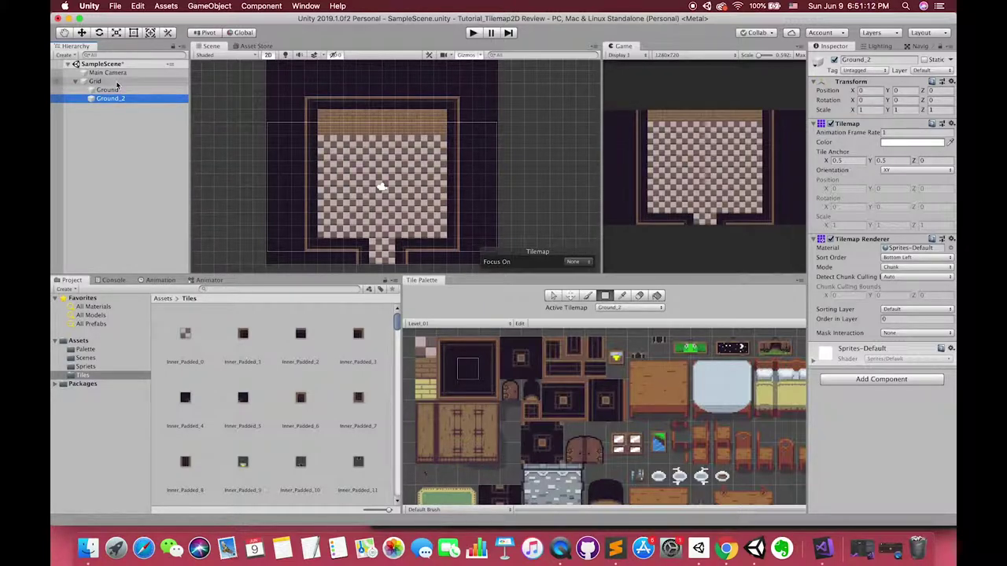
Paint the stairs tile at the top centre of the room with the Paint Brush.
scroll(594, 409, "down", 1)
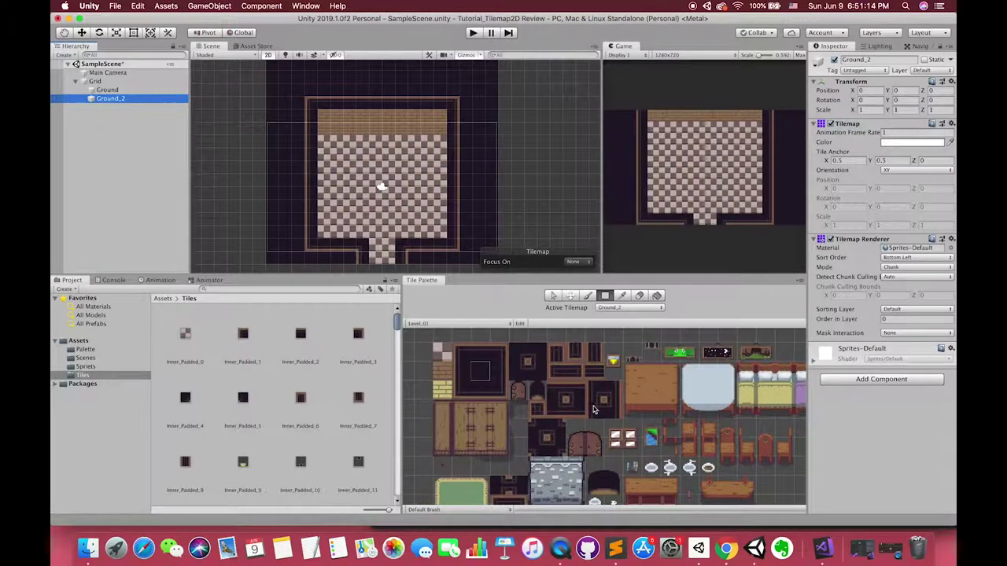
scroll(594, 409, "down", 3)
scroll(561, 460, "down", 3)
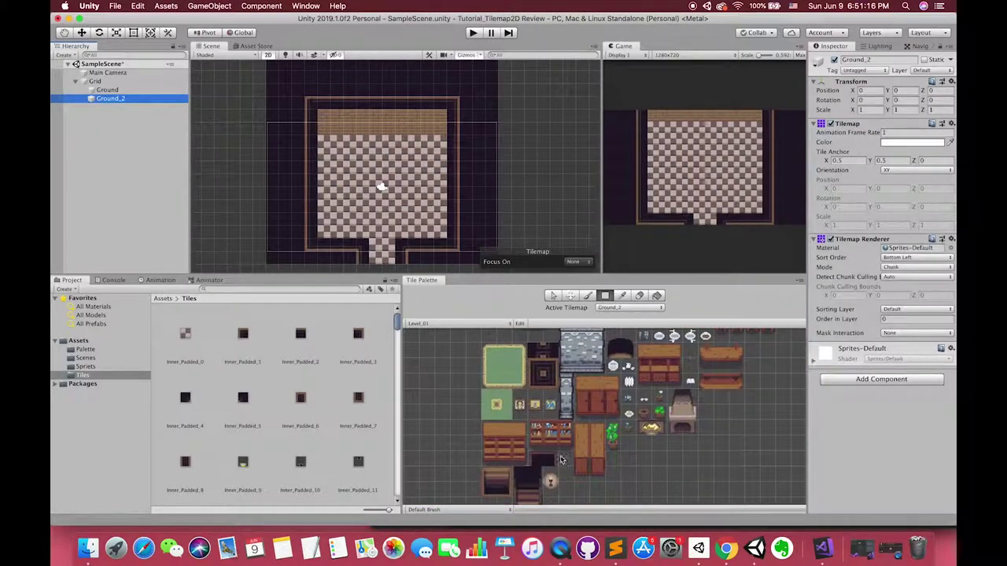
scroll(561, 460, "down", 2)
left_click_drag(524, 445, 539, 472)
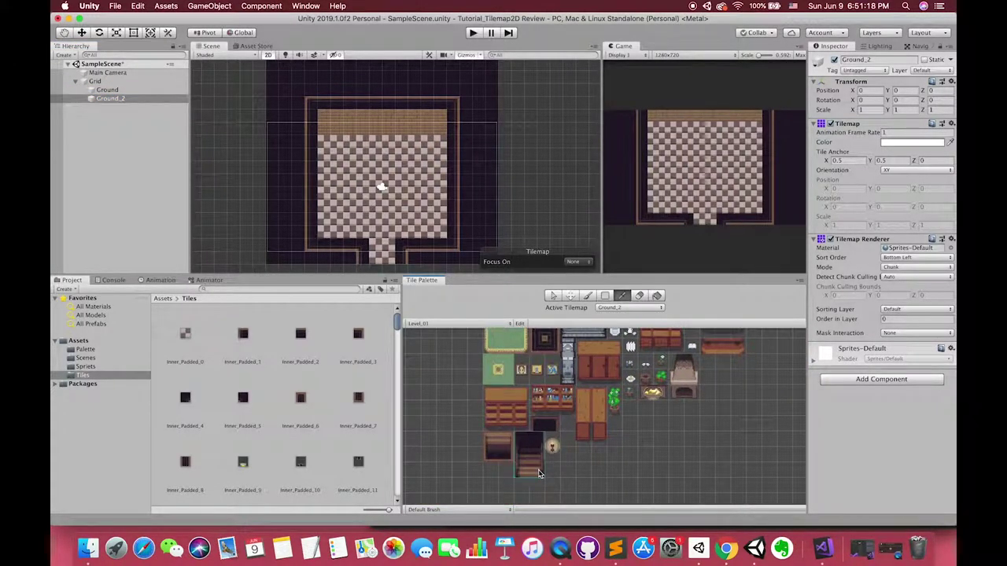
key("u")
left_click(589, 297)
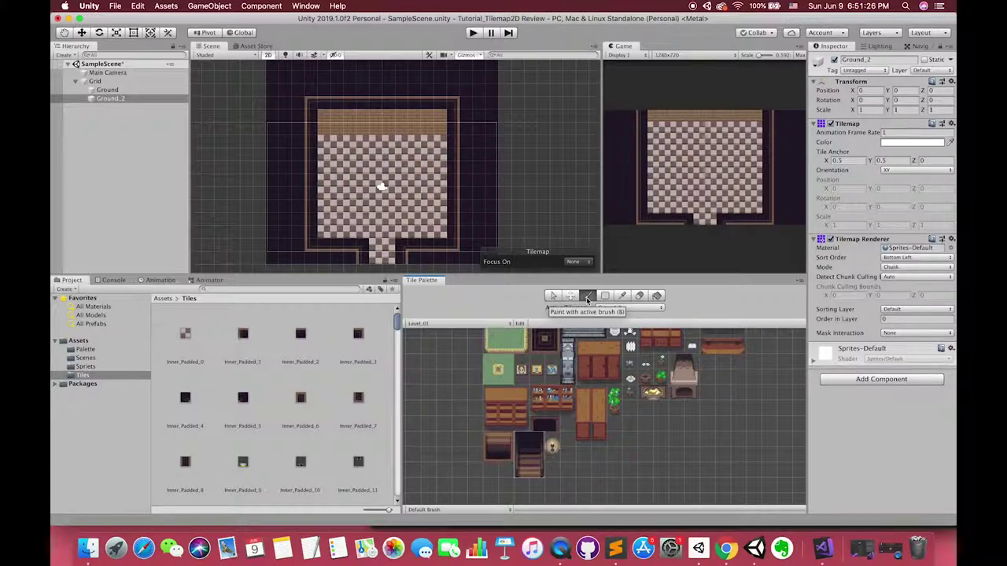
left_click(383, 128)
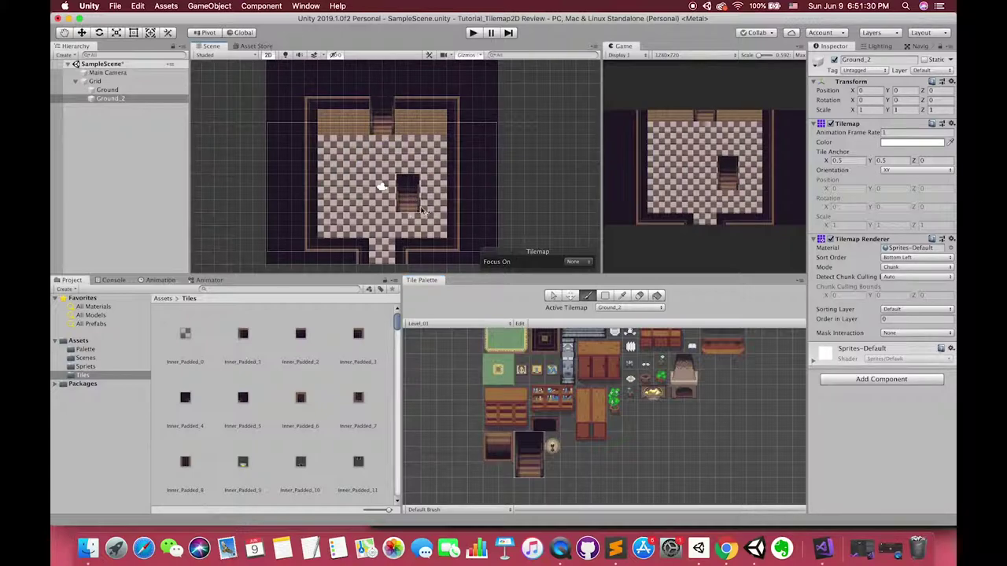
Zoom and pan the Scene view to check the stairs in the top wall.
scroll(383, 181, "up", 2)
scroll(392, 161, "up", 2)
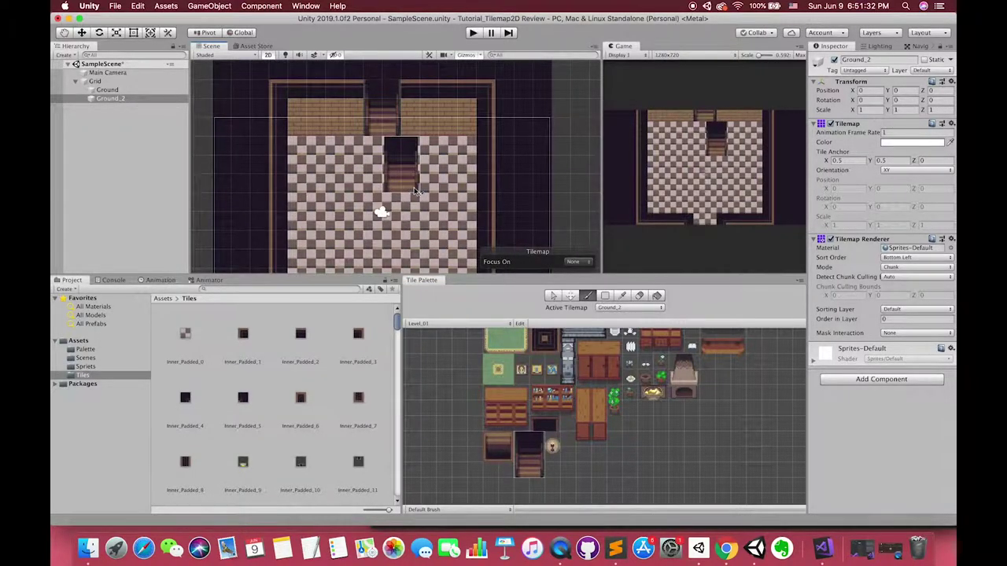
middle_click_drag(391, 161, 393, 207)
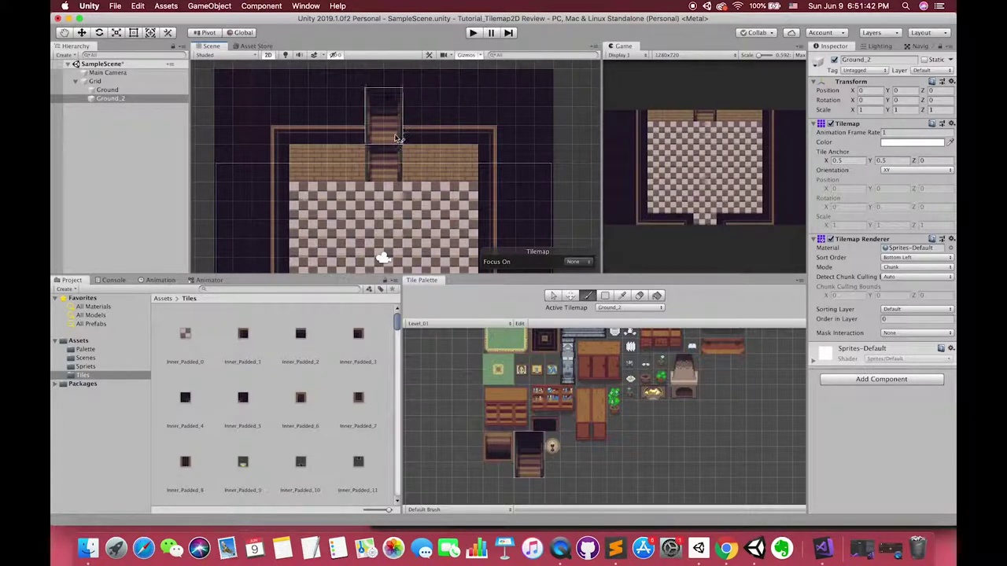
scroll(433, 132, "down", 5)
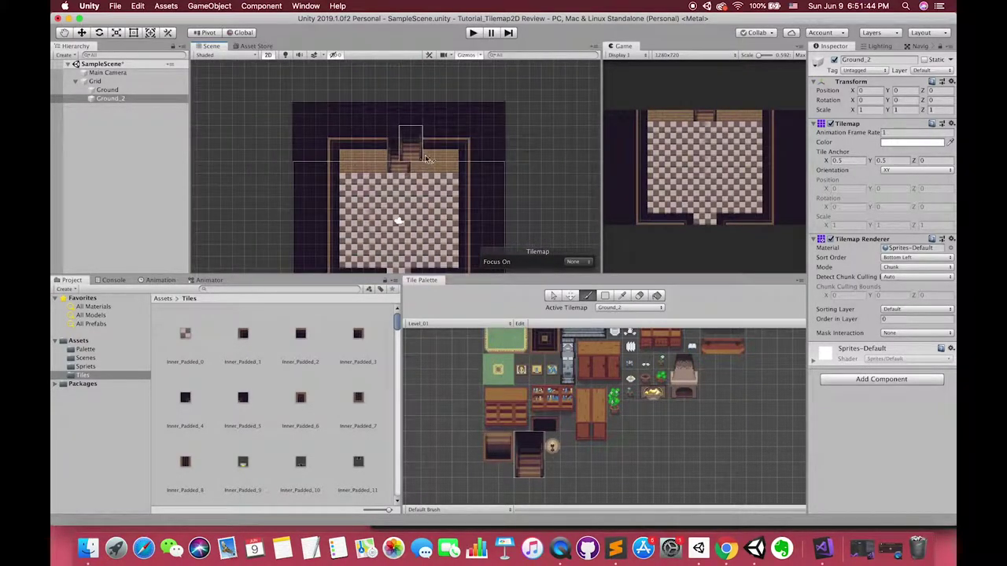
scroll(577, 438, "down", 1)
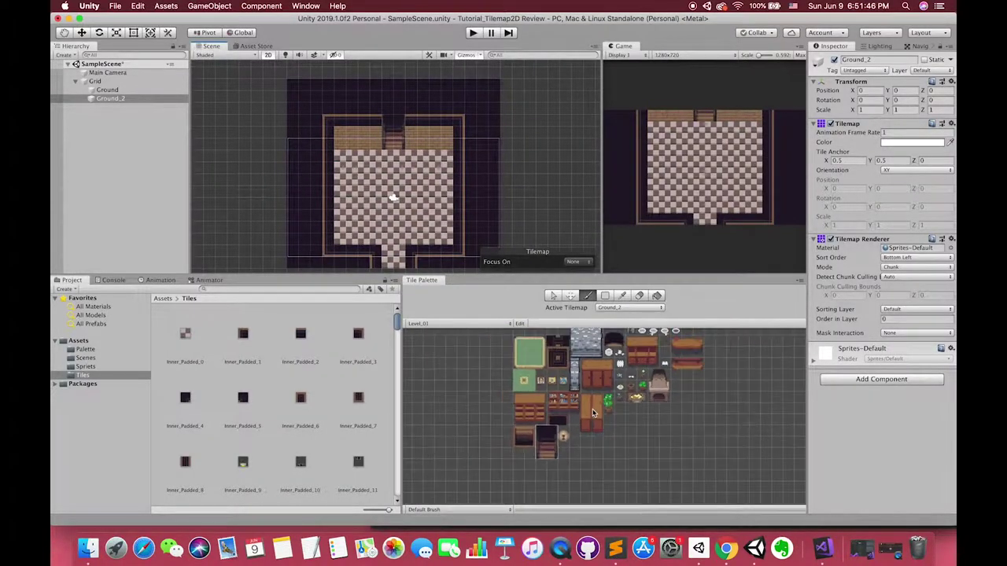
scroll(577, 437, "down", 1)
scroll(578, 438, "down", 1)
On Ground_2, paint a two-cell-wide continuous bathtub into the room.
left_click(110, 98)
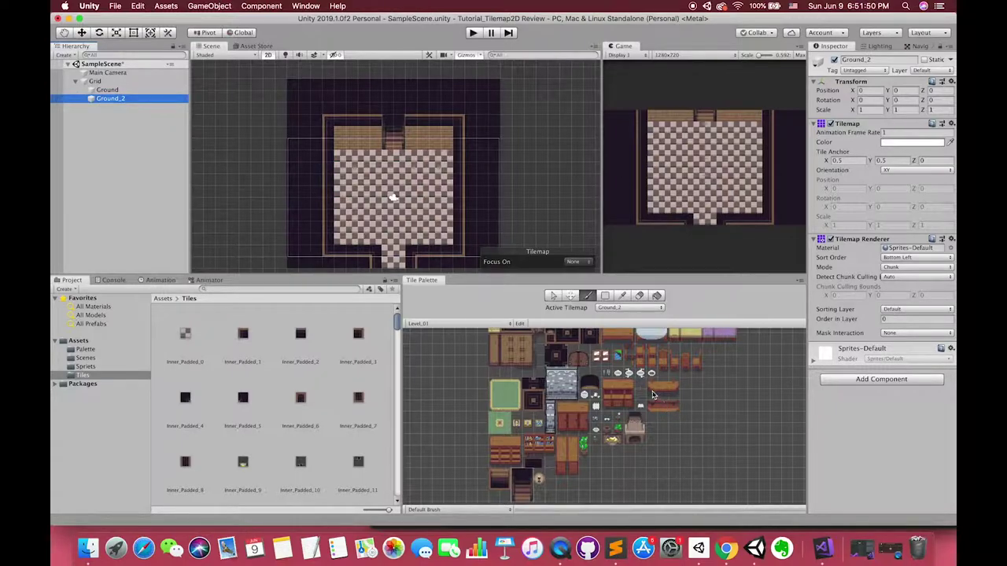
scroll(587, 358, "up", 1)
scroll(587, 358, "up", 2)
scroll(606, 358, "up", 1)
scroll(607, 359, "up", 2)
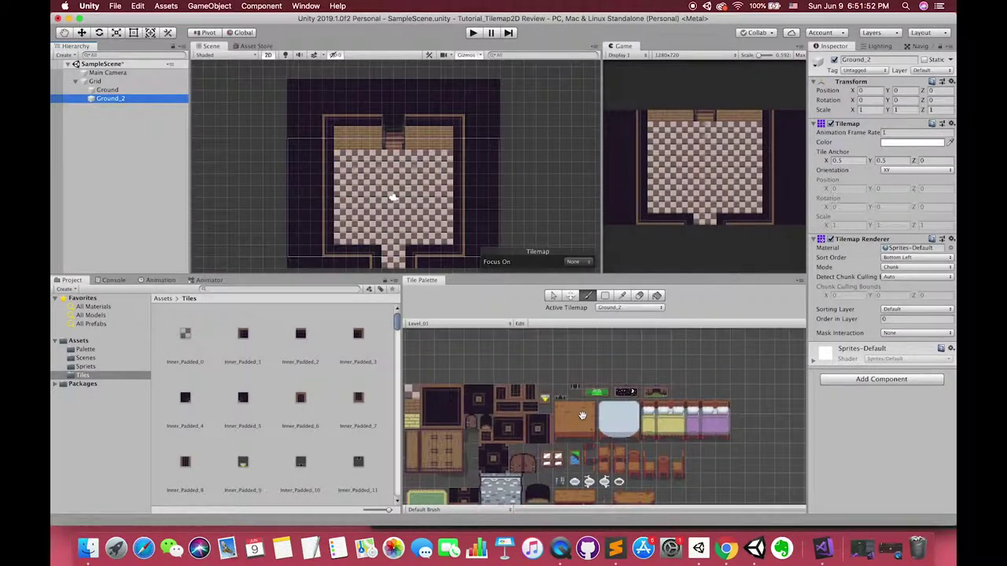
scroll(626, 368, "down", 1)
scroll(633, 374, "down", 1)
left_click(644, 382)
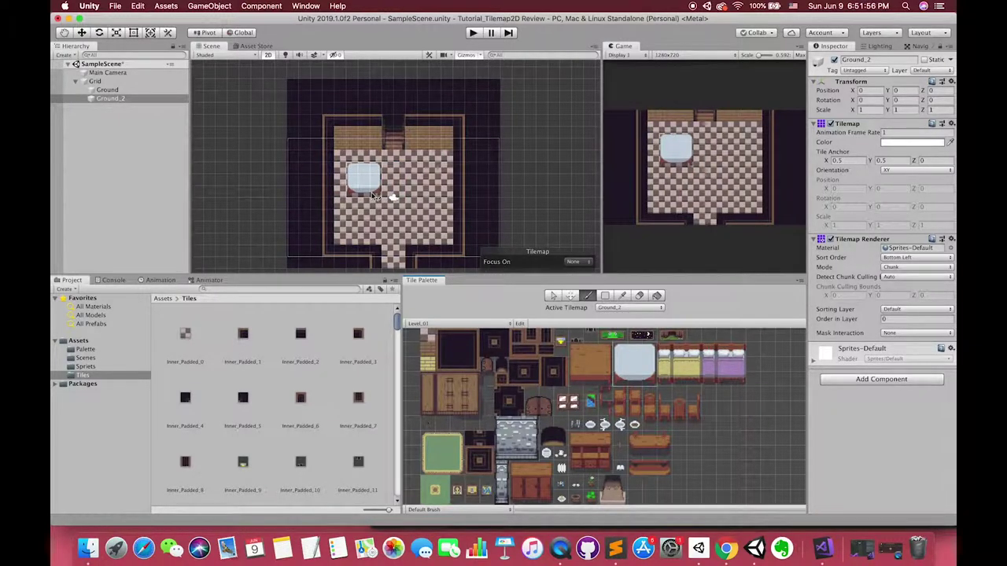
left_click(626, 351)
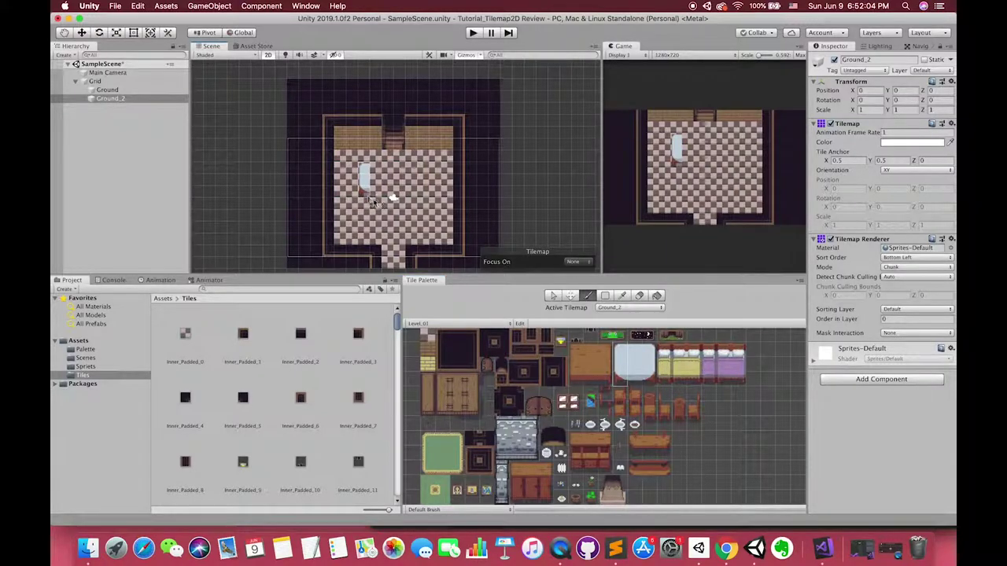
left_click(634, 381)
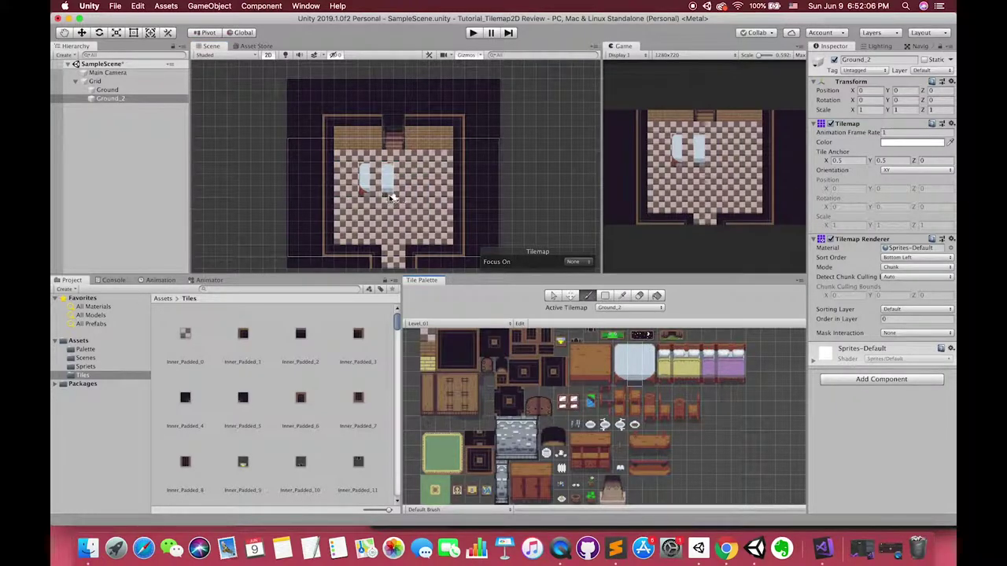
left_click(382, 197)
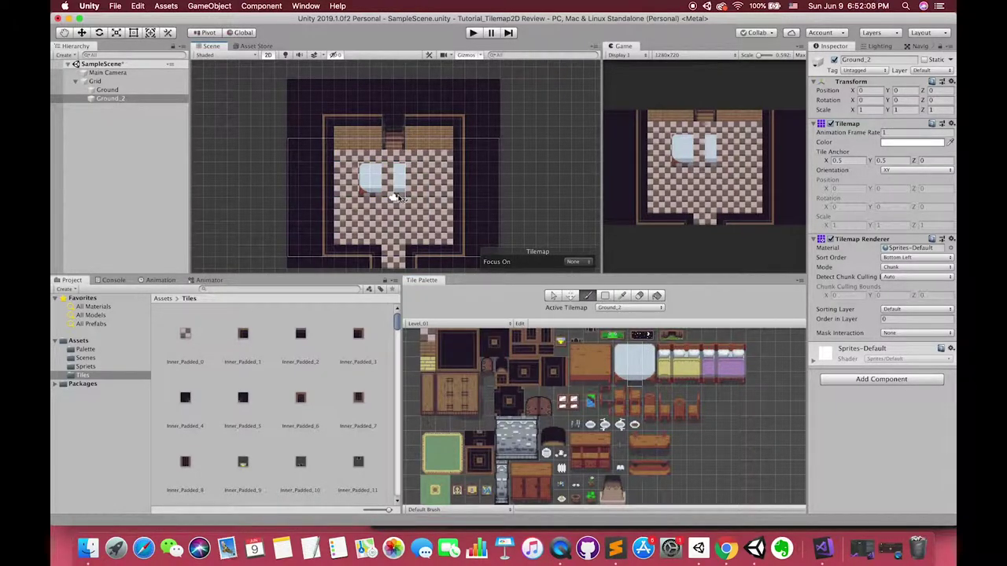
left_click(397, 197)
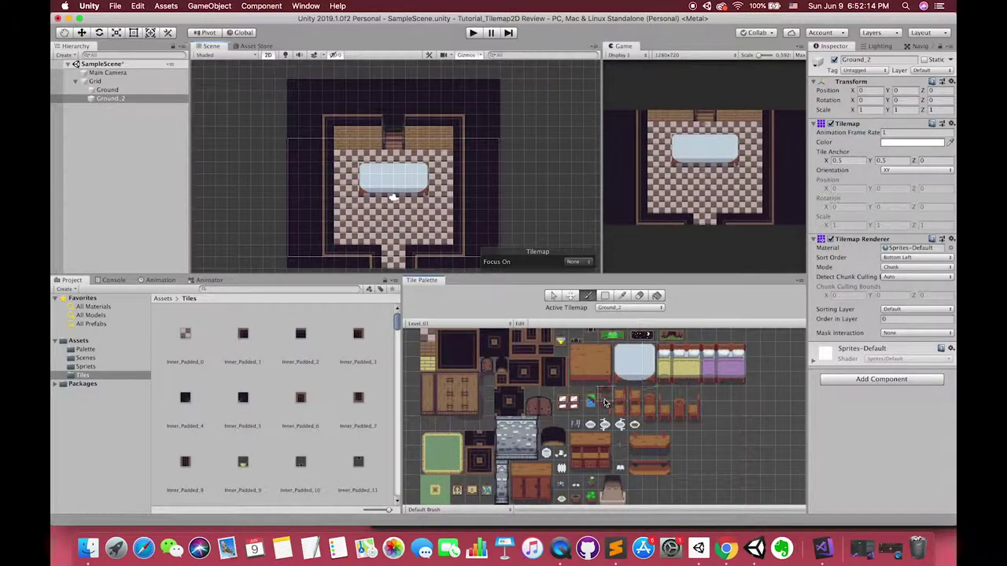
Paint a chair right of the bathtub and a right-facing chair on the table's left.
key("i")
left_click(696, 418)
left_click(444, 192)
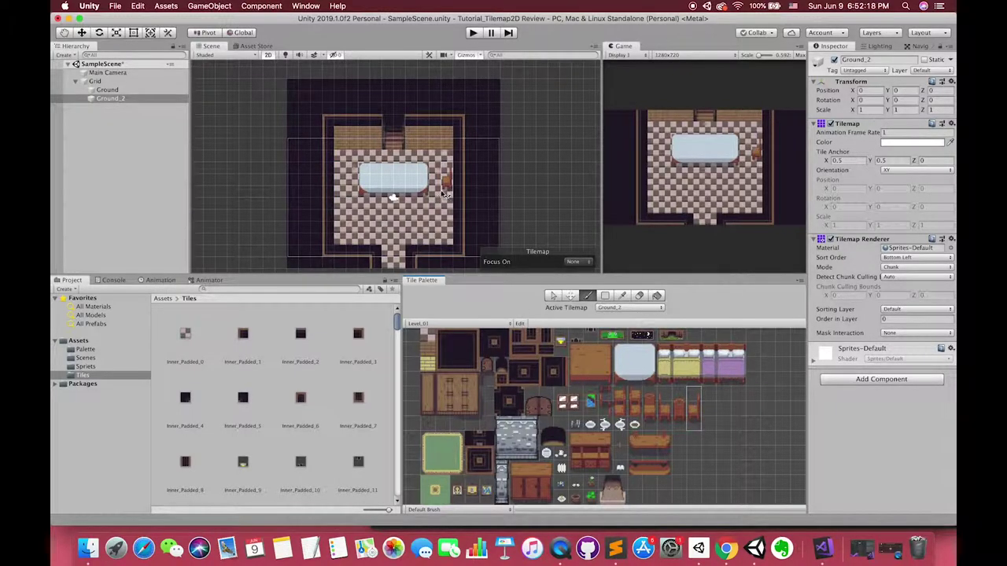
left_click_drag(444, 194, 441, 194)
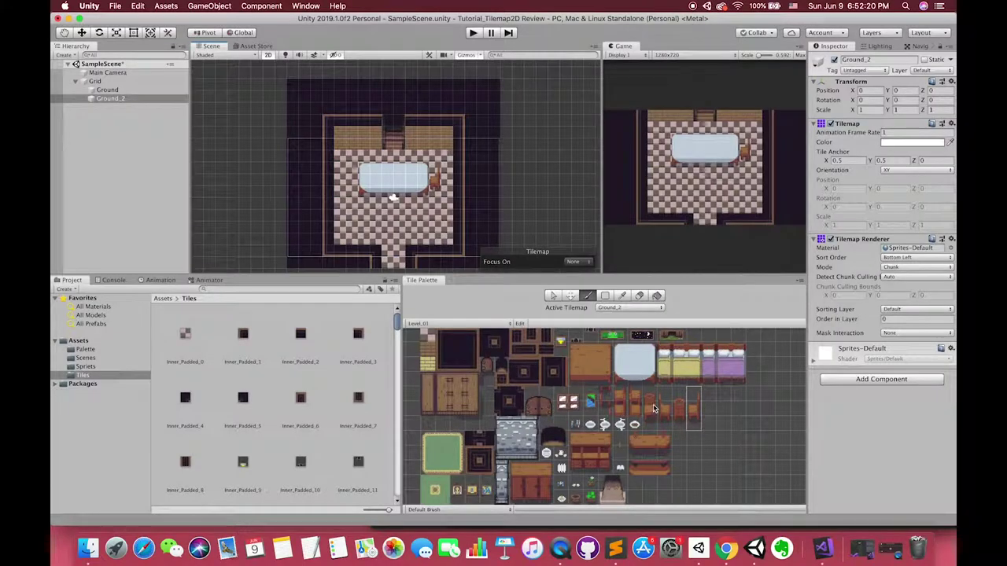
left_click(664, 405)
left_click(350, 193)
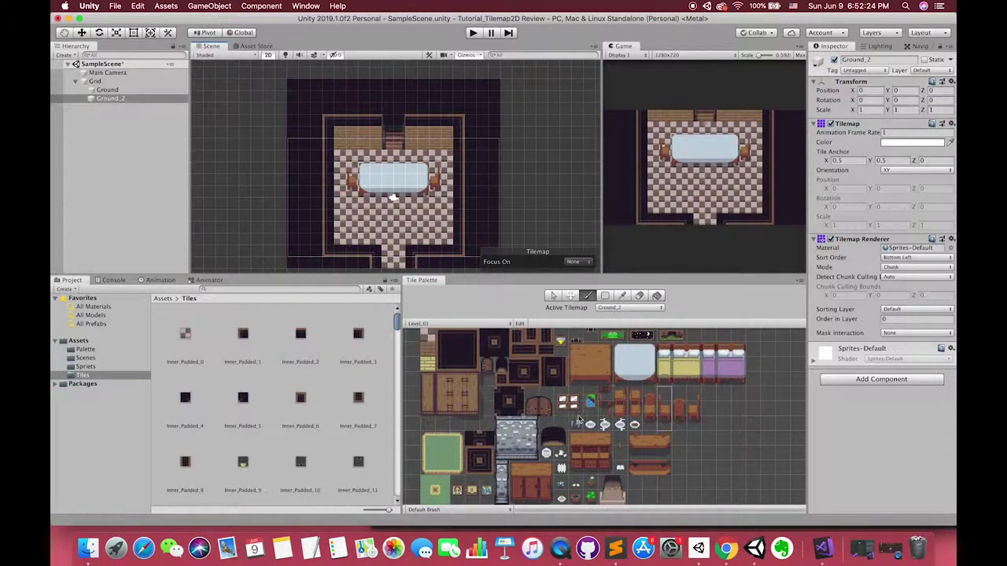
scroll(604, 424, "down", 3)
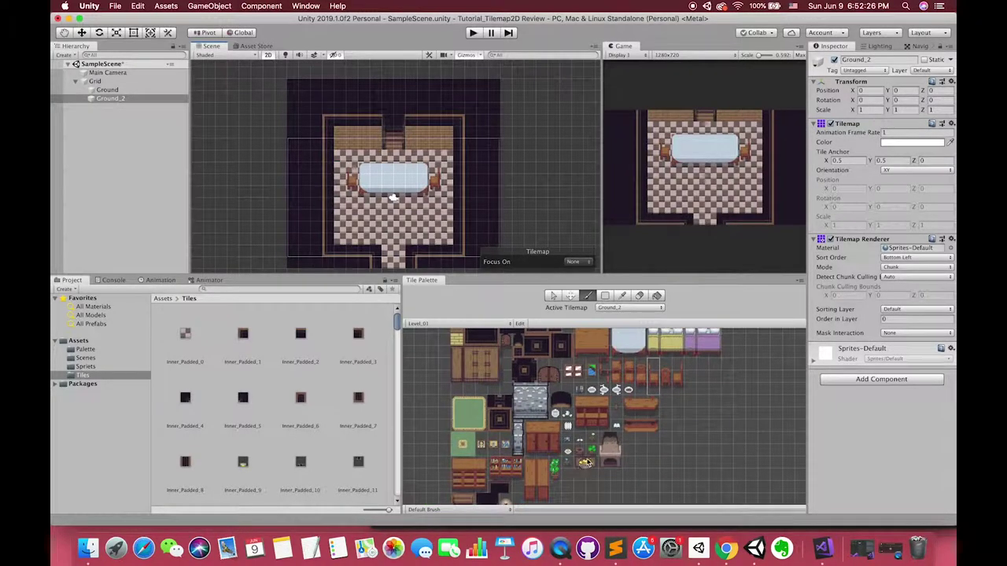
Add a new tilemap named Object under the Grid.
right_click(95, 81)
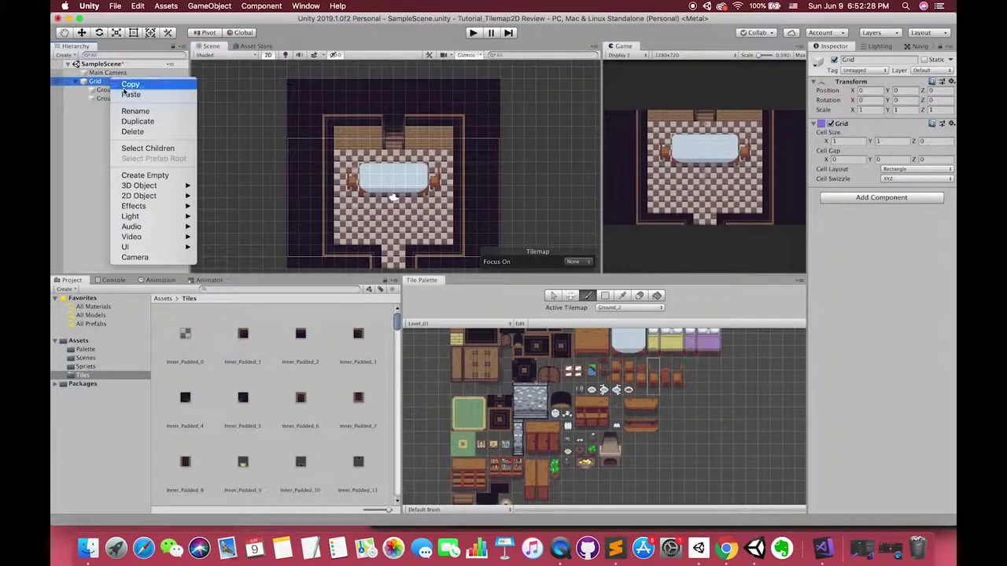
mouse_move(163, 247)
mouse_move(173, 198)
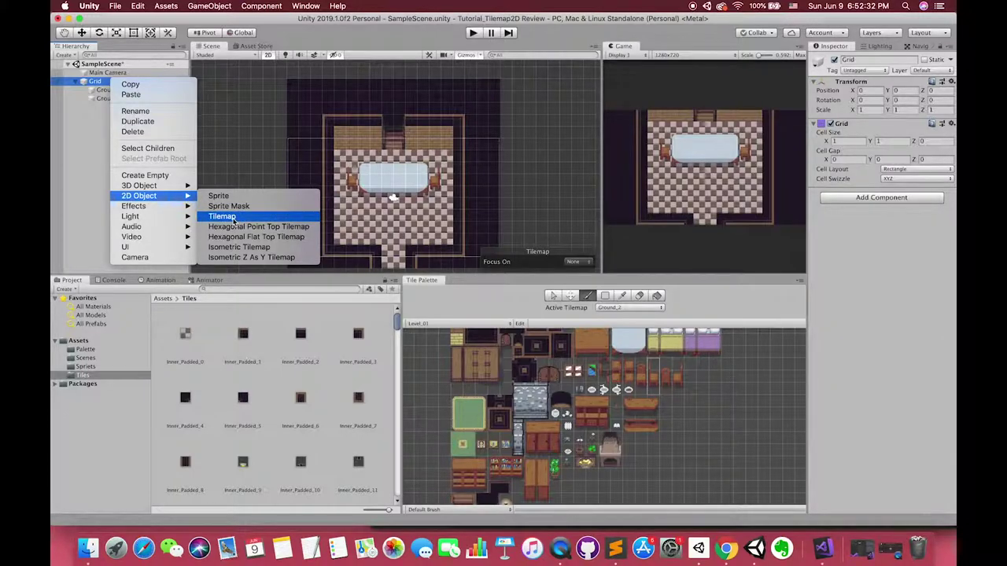
left_click(233, 220)
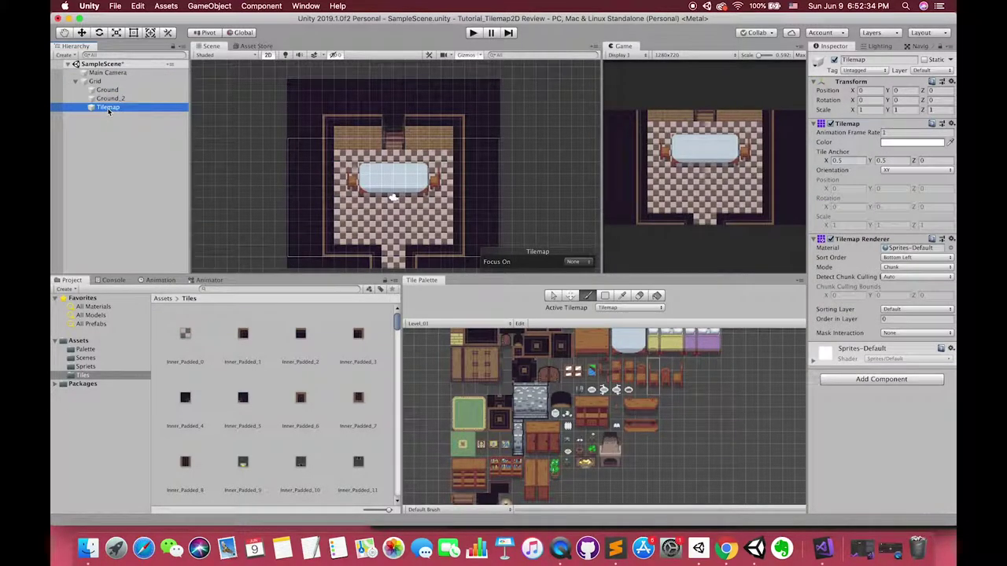
type("Object")
key("Return")
Place wall lamps on the left and right of the back wall.
scroll(571, 420, "down", 1)
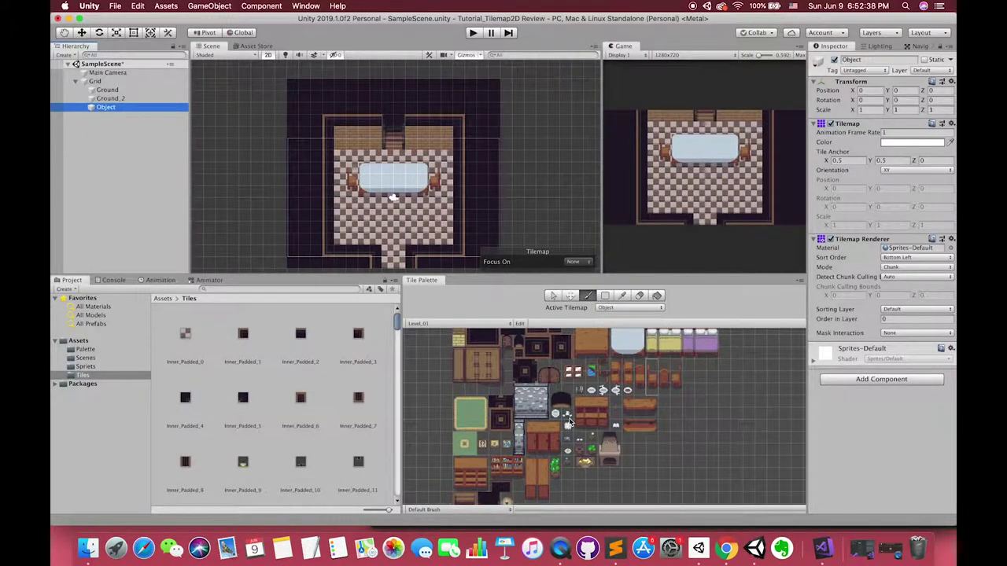
left_click(556, 469)
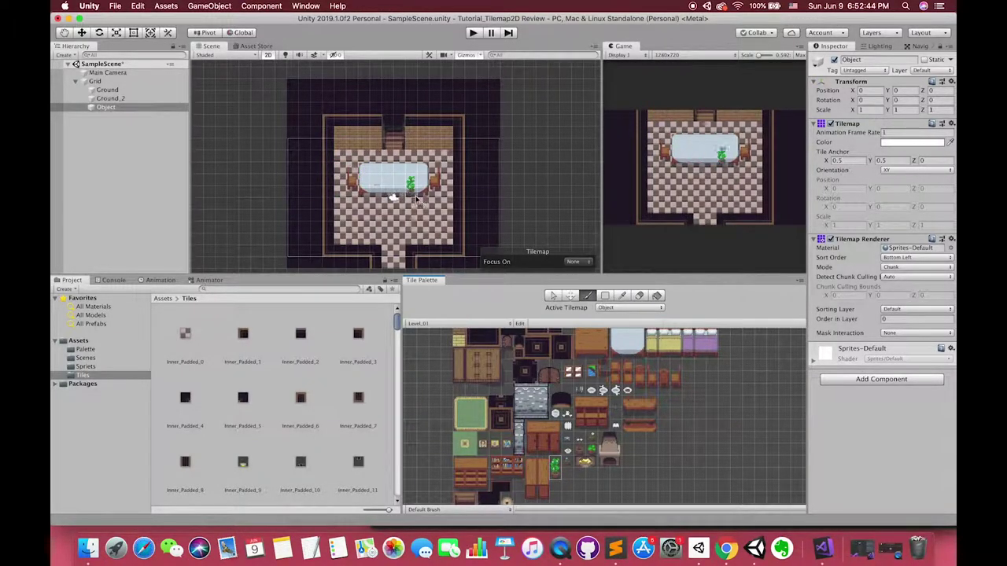
scroll(571, 469, "down", 1)
middle_click_drag(571, 468, 574, 394)
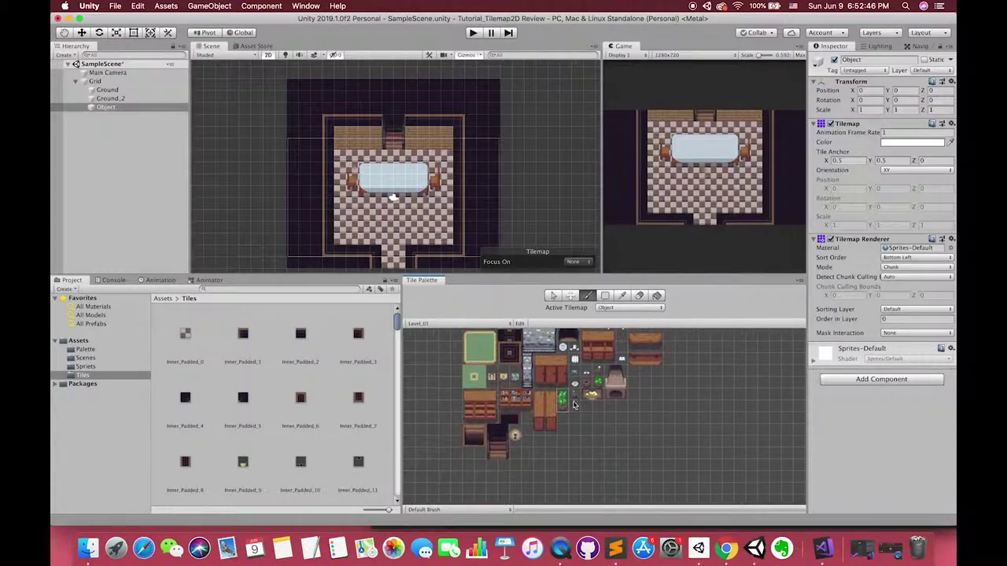
left_click(514, 435)
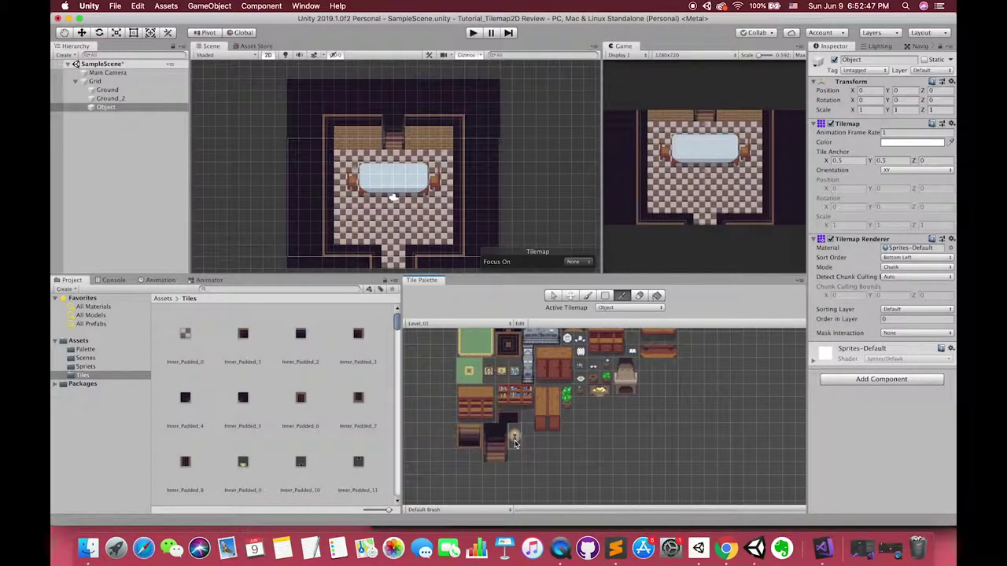
left_click(423, 149)
left_click(368, 150)
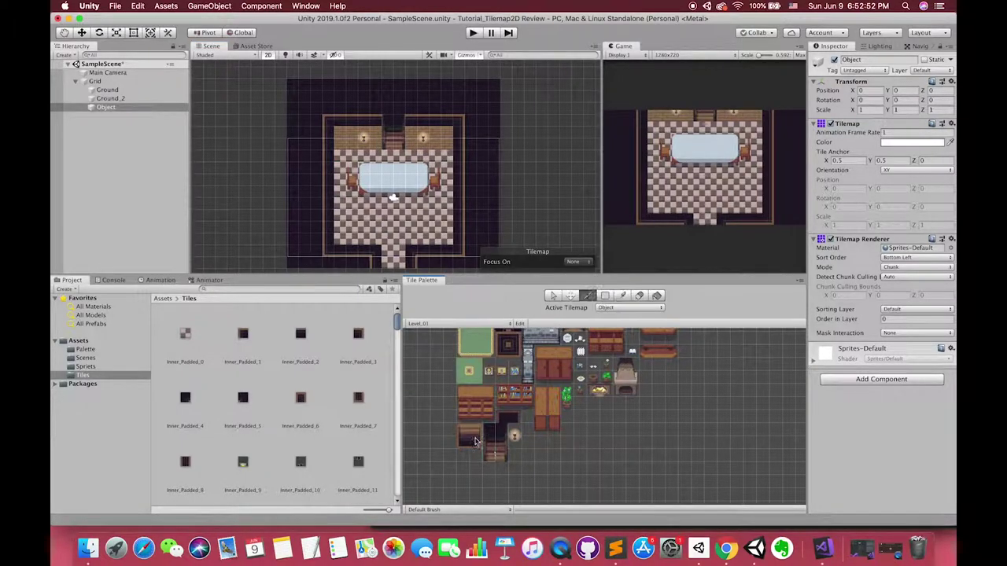
Paint a dark wooden drawer in the room's bottom-right corner.
left_click(469, 435)
left_click(469, 200)
key("super+z")
left_click(442, 233)
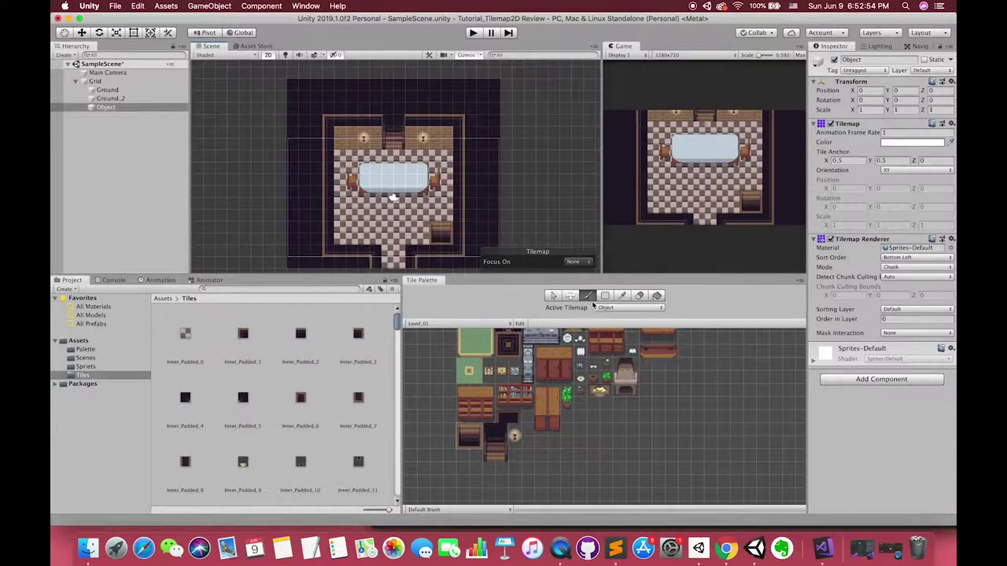
scroll(575, 445, "up", 2)
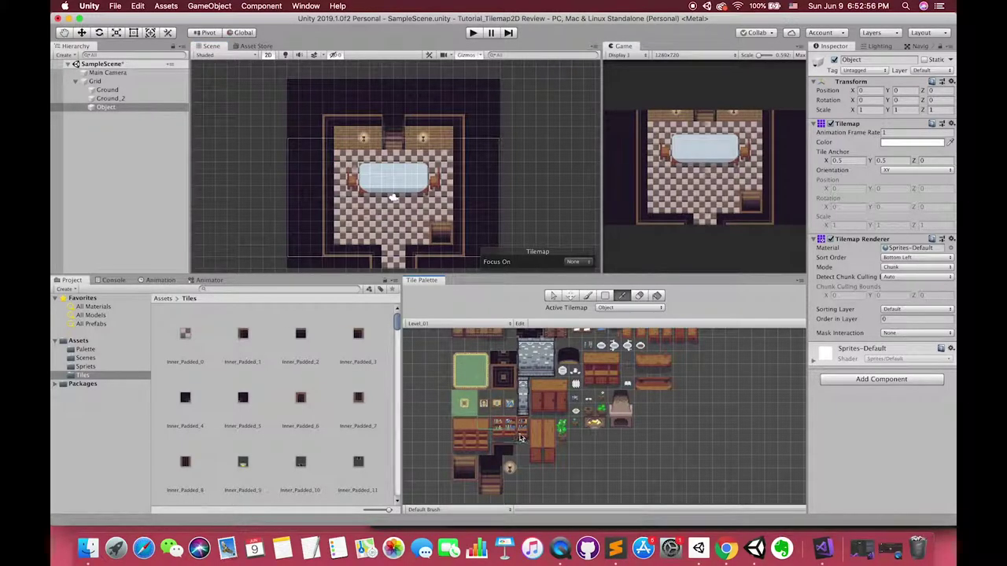
Place a bookshelf on the top-left of the back wall.
key("ctrl")
left_click(350, 149)
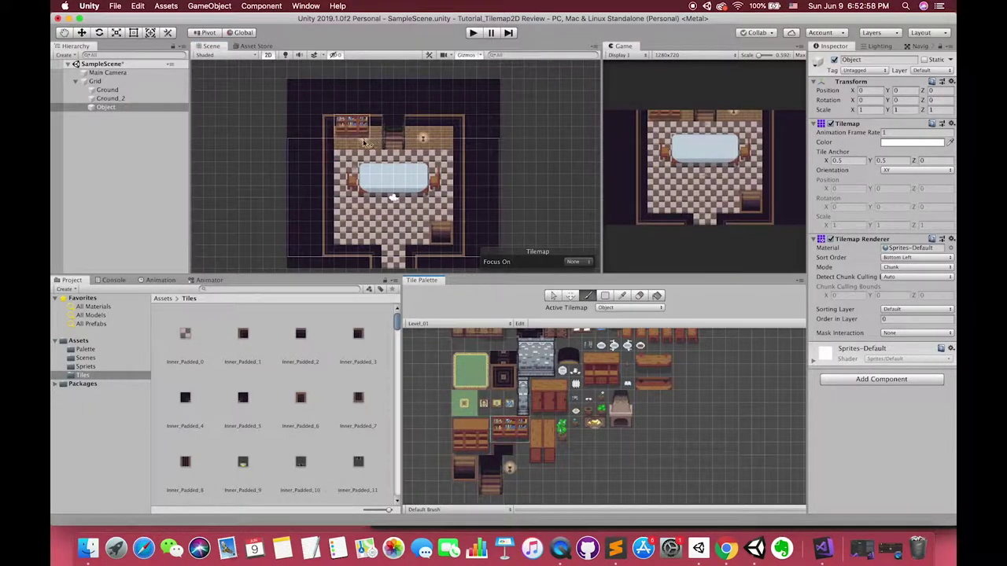
scroll(361, 161, "up", 5)
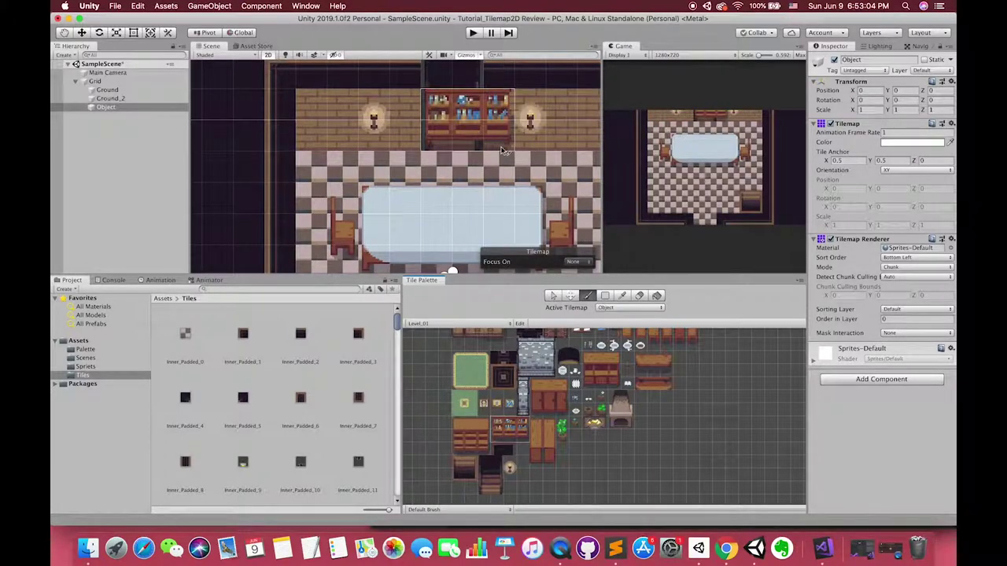
scroll(411, 197, "down", 4)
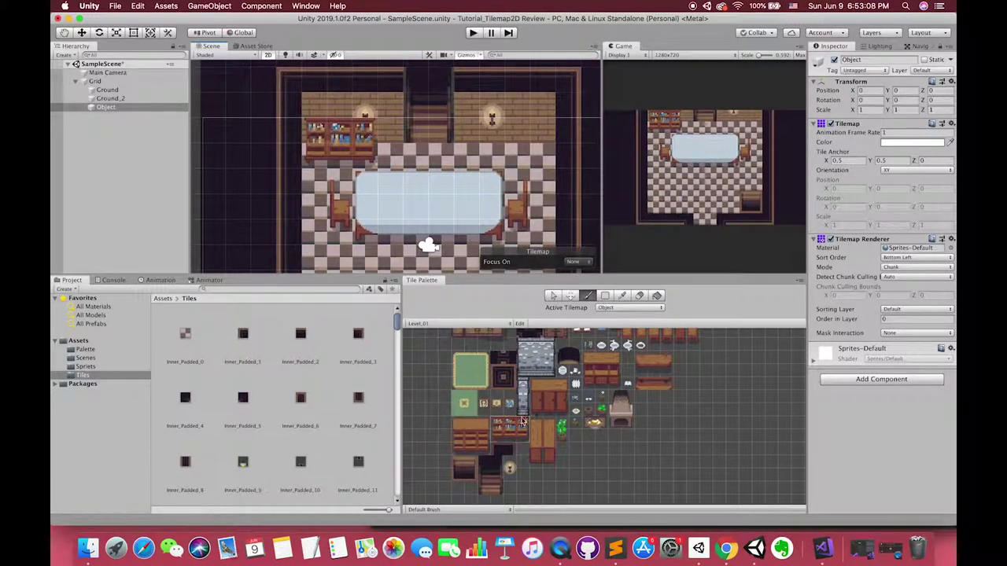
Choose the small framed picture tile and reframe the room view.
left_click(489, 405)
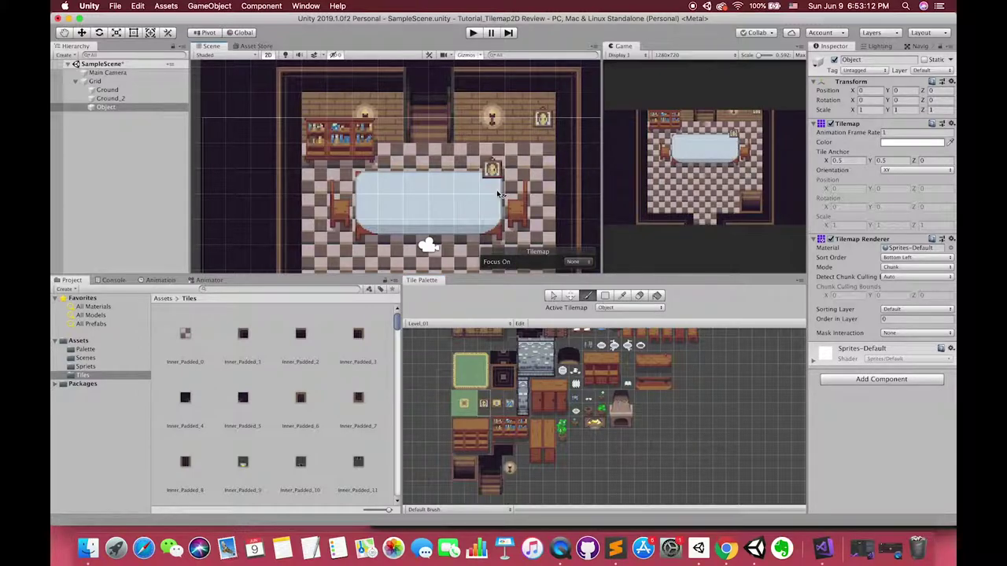
middle_click_drag(497, 190, 477, 162)
scroll(478, 163, "down", 3)
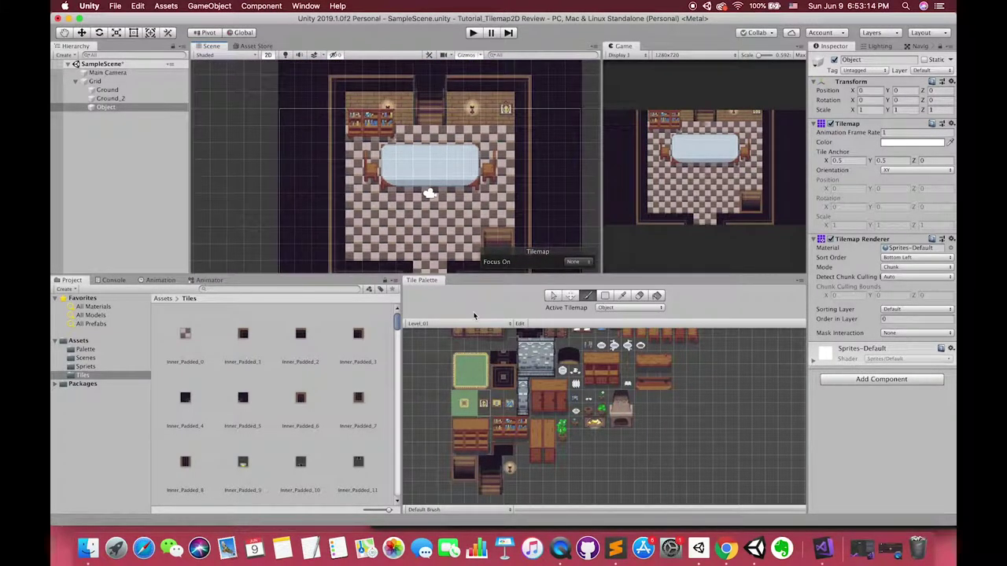
scroll(582, 464, "up", 5)
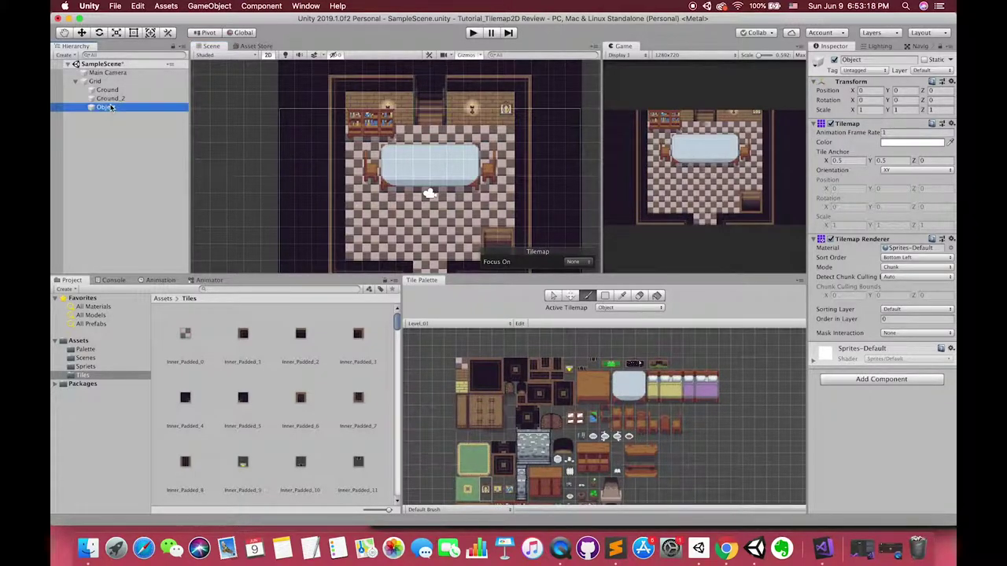
scroll(525, 407, "down", 3)
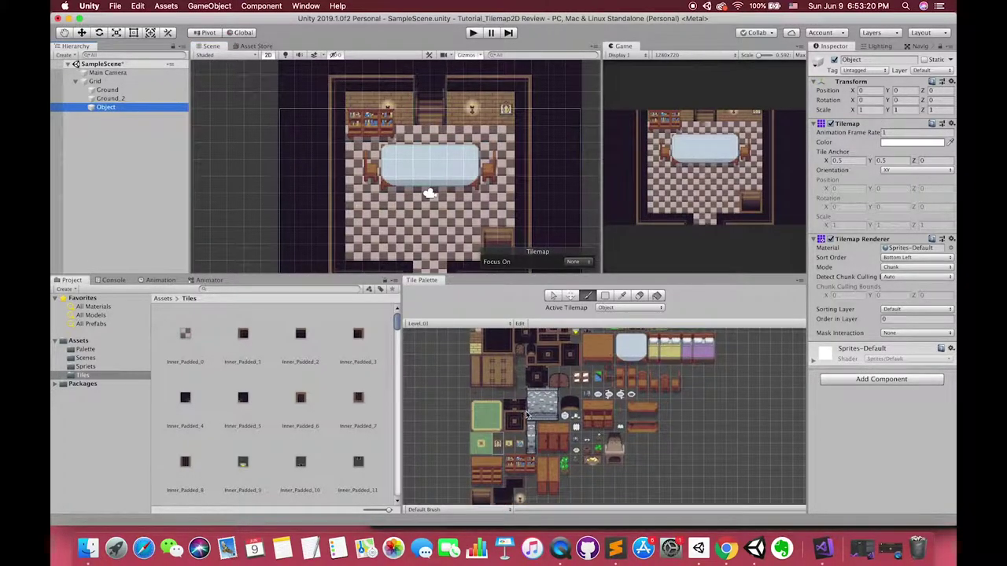
scroll(526, 408, "up", 1)
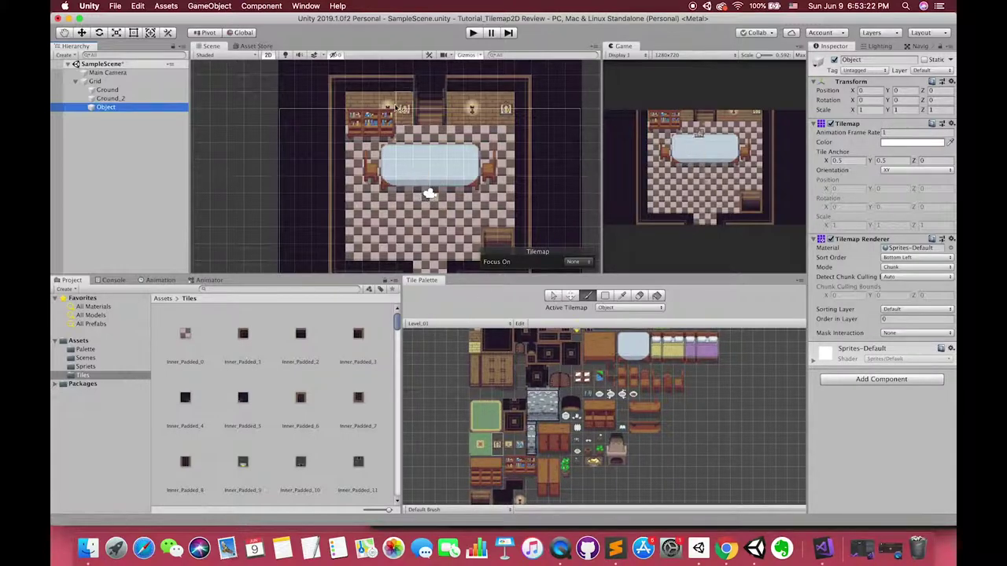
left_click(472, 346)
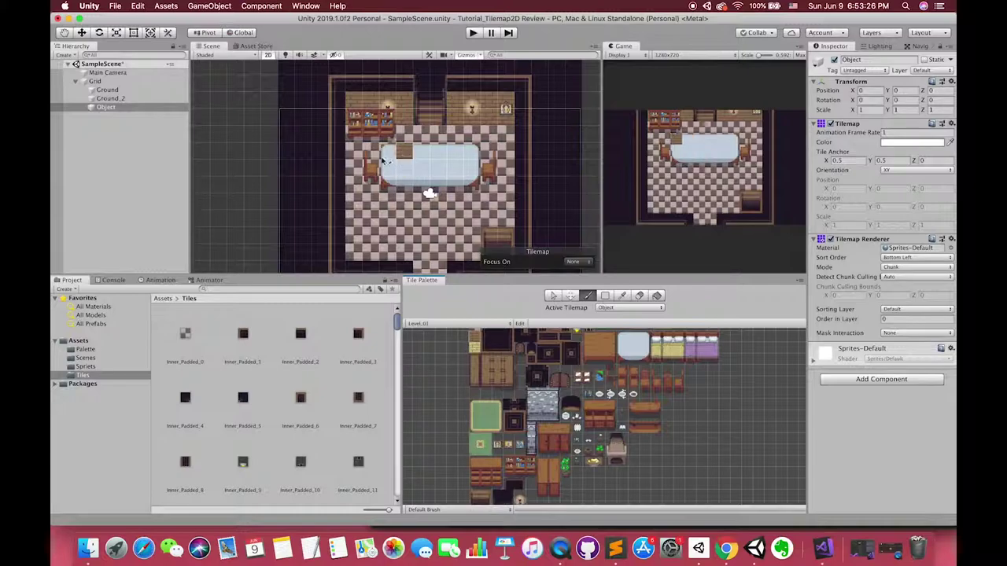
Erase the back-wall row on Ground_2, then select the Ground tilemap.
left_click(106, 99)
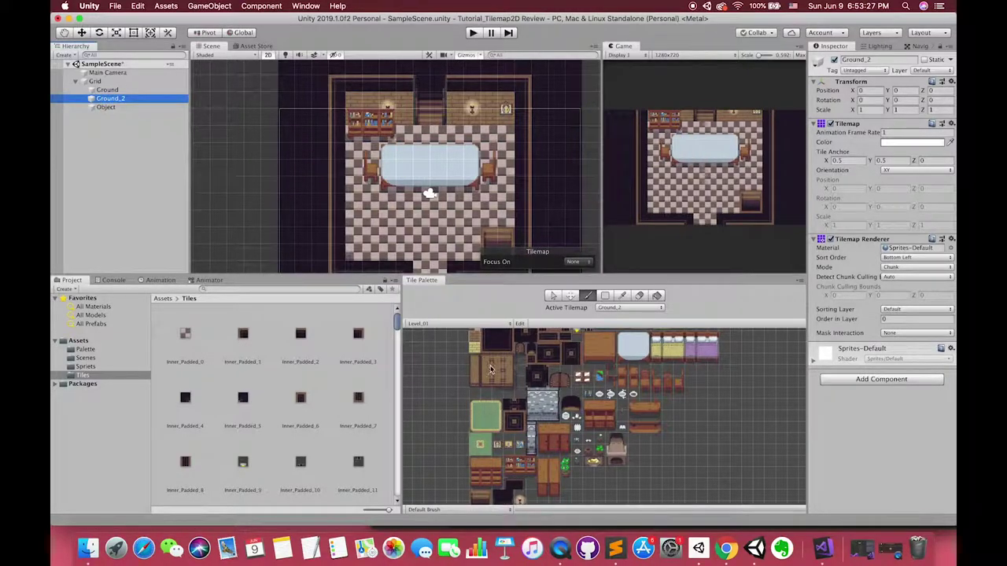
left_click(641, 296)
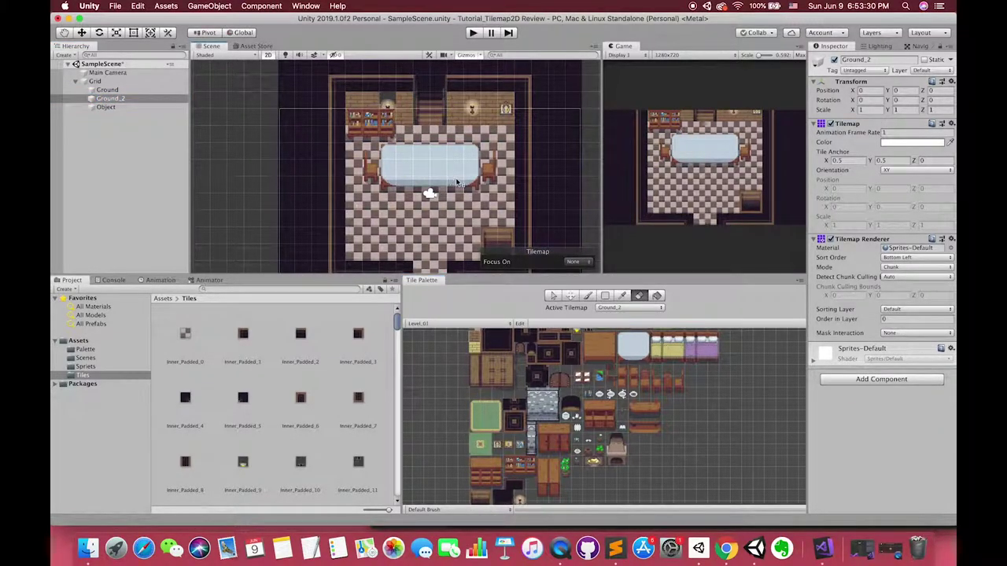
left_click_drag(362, 107, 508, 107)
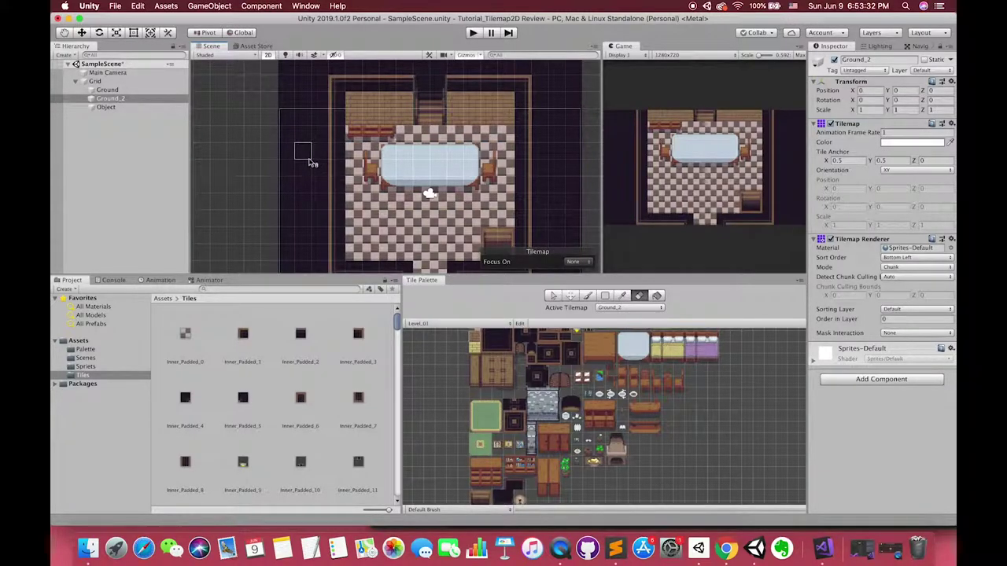
left_click(105, 107)
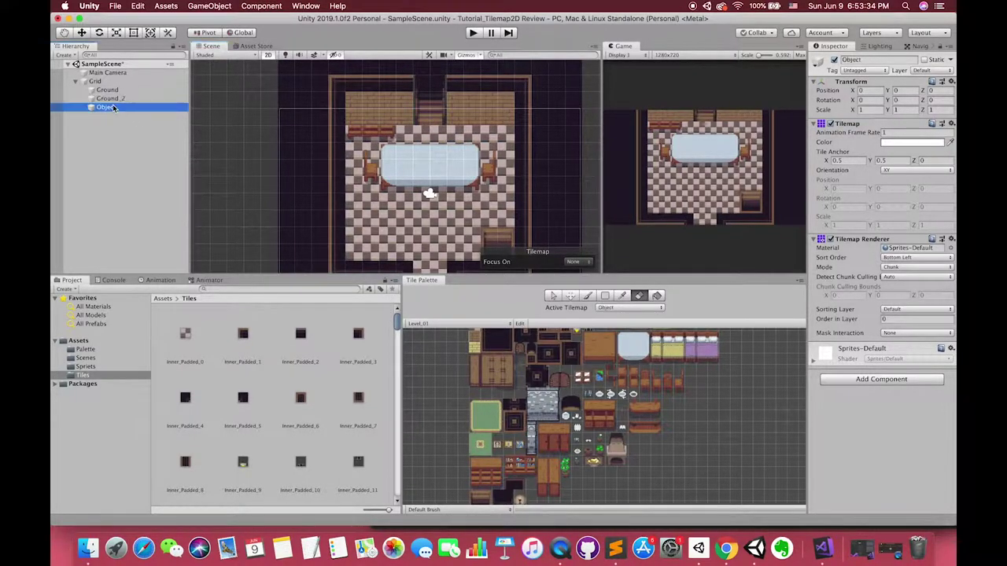
left_click(110, 91)
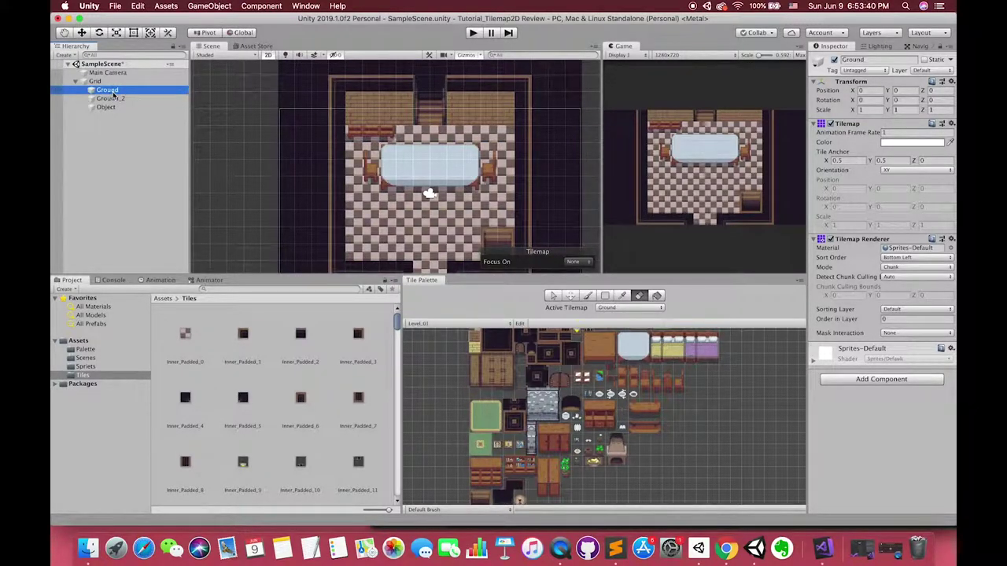
Create Background and Player sorting layers from Ground's Sorting Layer dropdown.
left_click(916, 309)
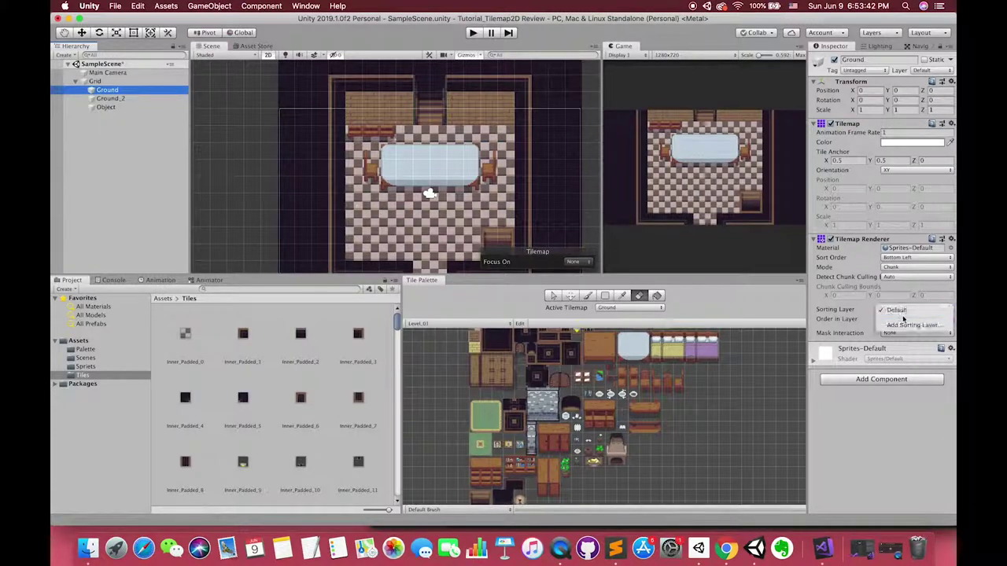
left_click(897, 329)
left_click(931, 113)
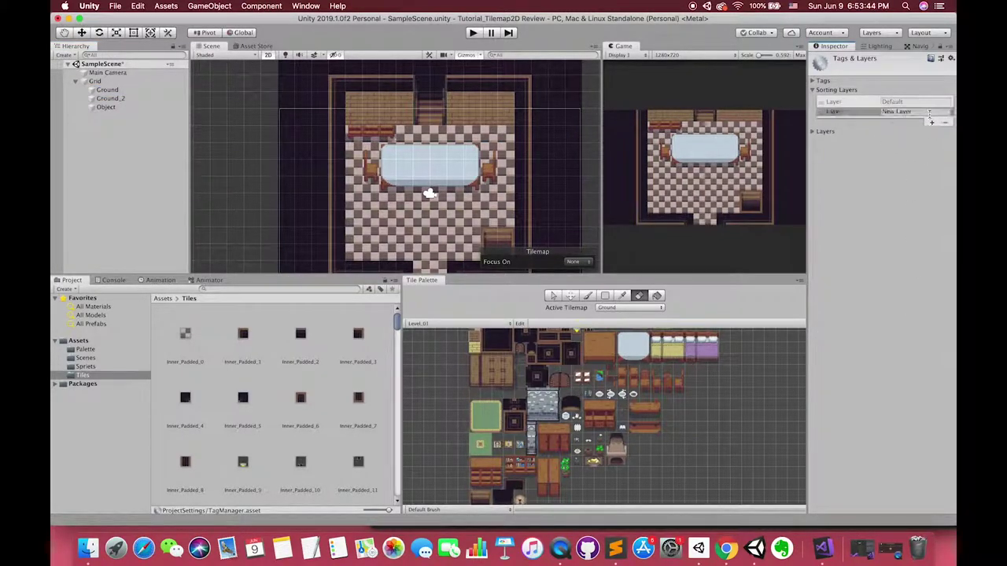
left_click(917, 112)
type("P")
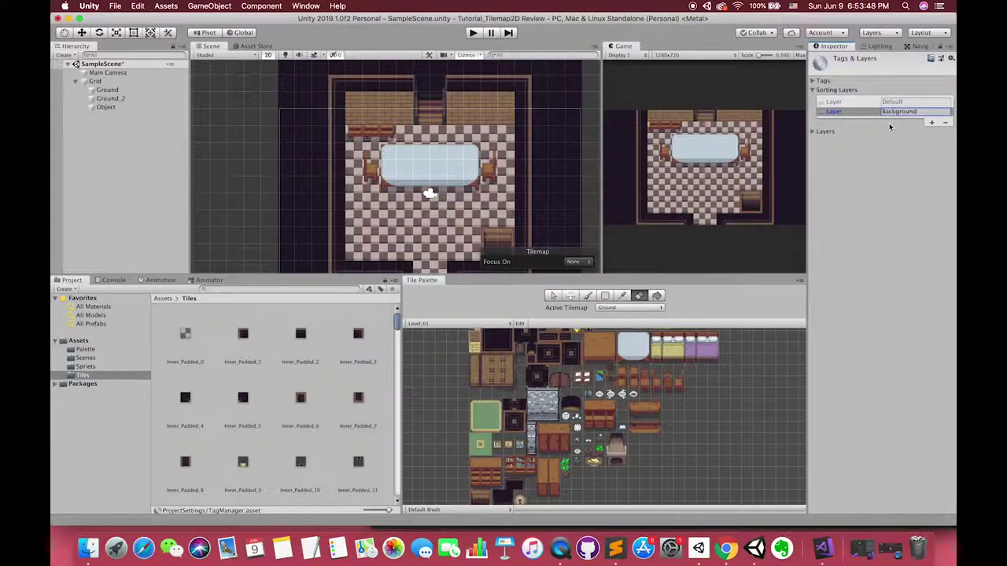
left_click(932, 124)
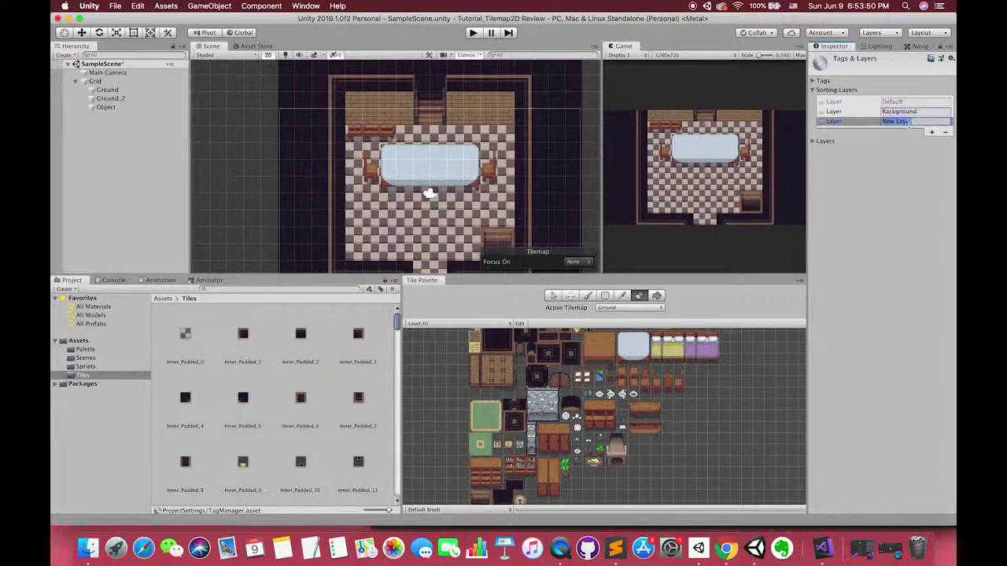
type("Player")
left_click(105, 90)
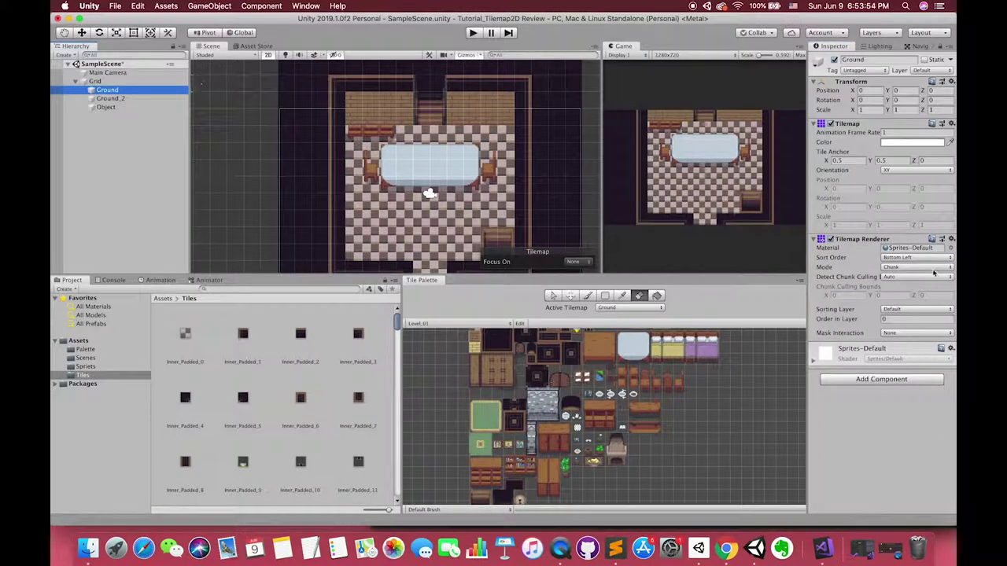
Set Ground, Ground_2 and Object to the Background sorting layer with orders 0, 1, 2.
left_click(897, 310)
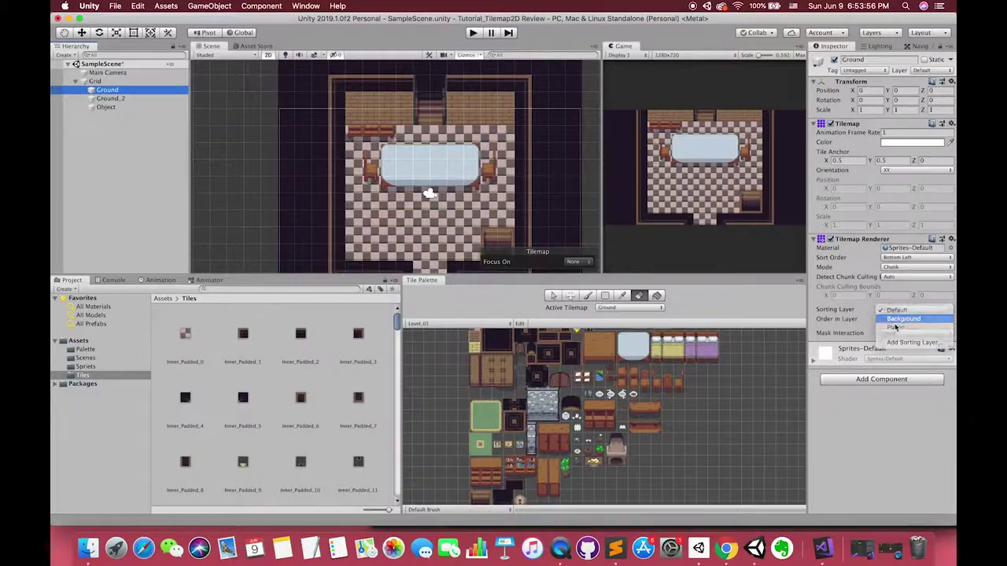
left_click(897, 321)
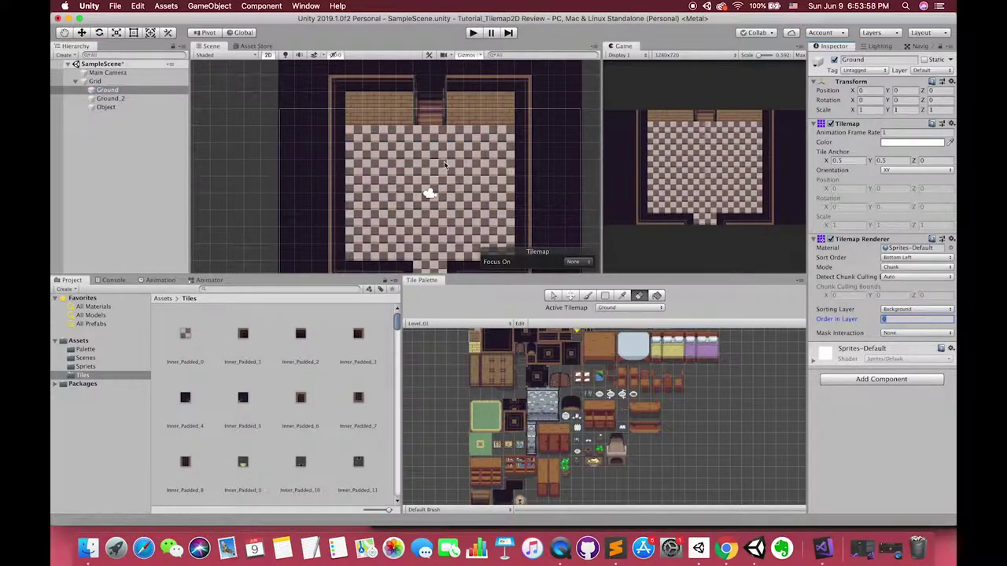
left_click(126, 99)
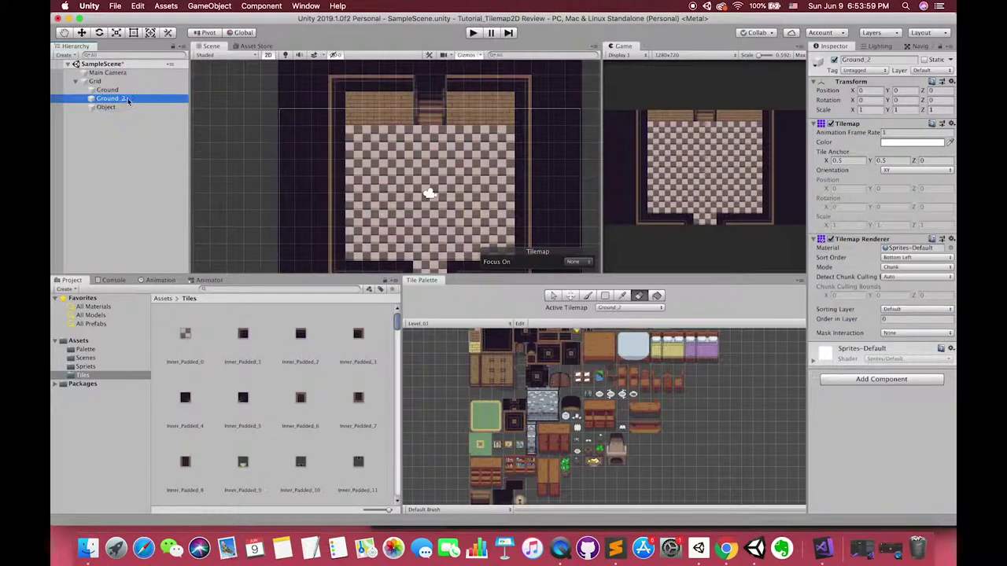
left_click(899, 310)
left_click(892, 319)
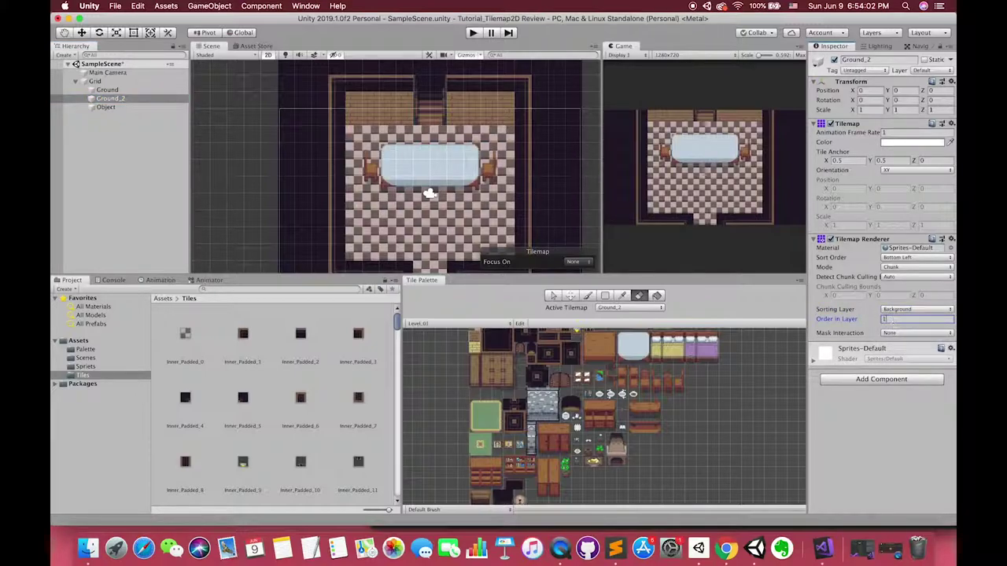
left_click(114, 108)
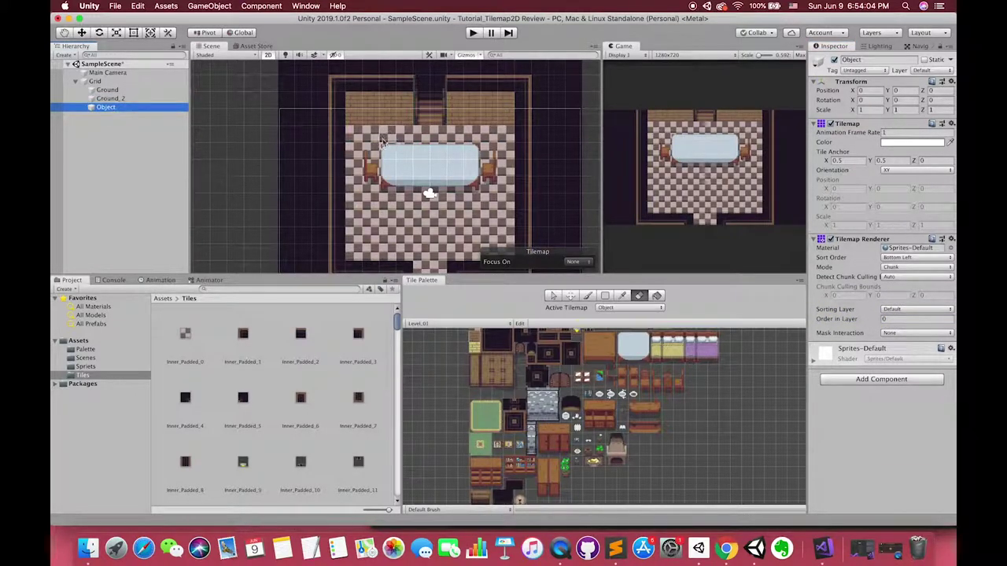
left_click(892, 311)
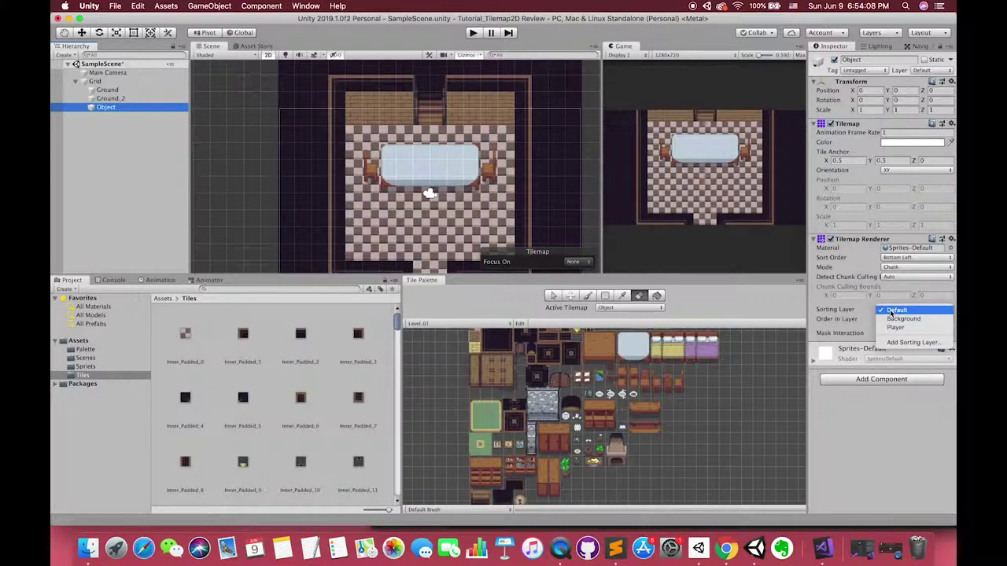
left_click(890, 320)
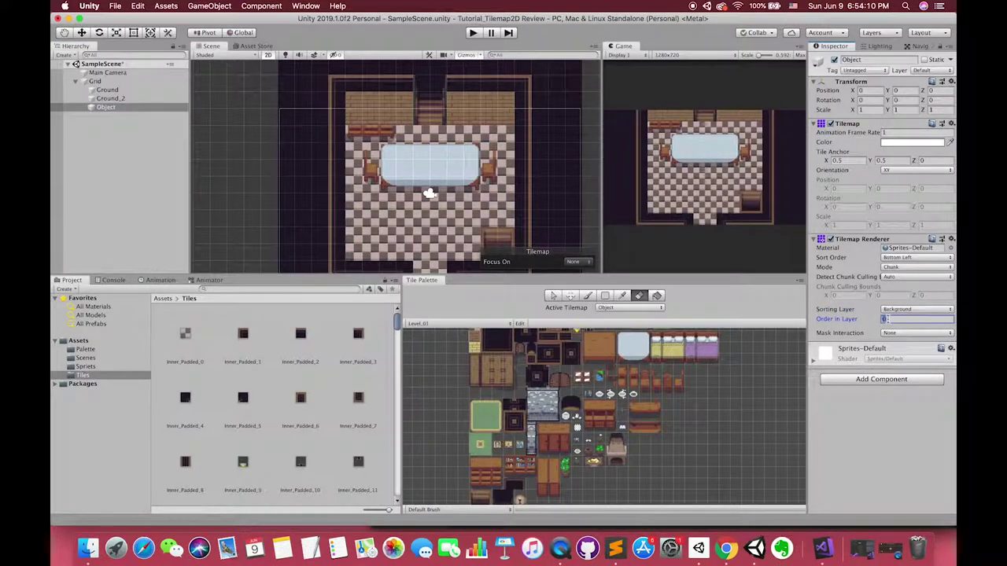
type("2")
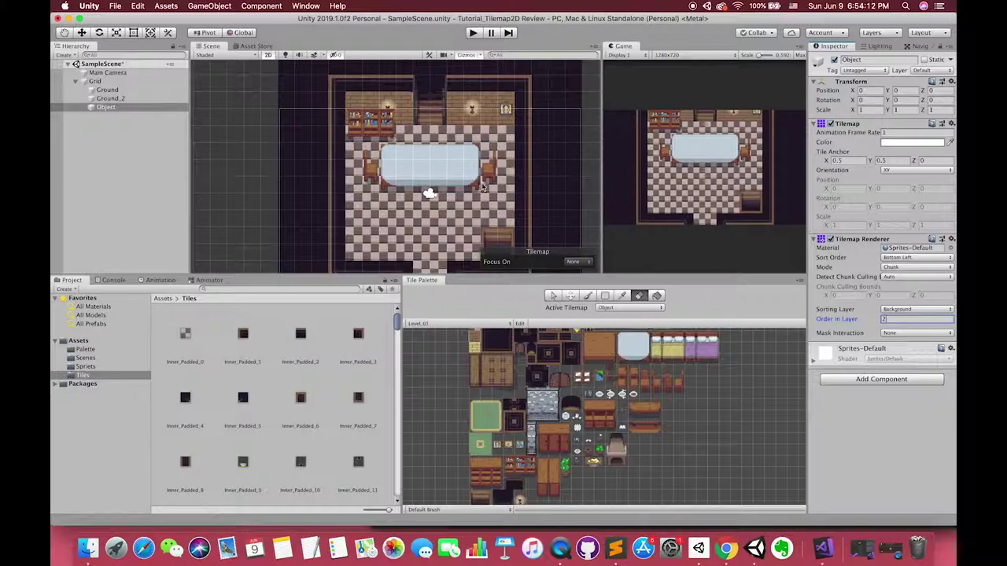
Erase the left wall lamp from the room.
left_click(387, 107)
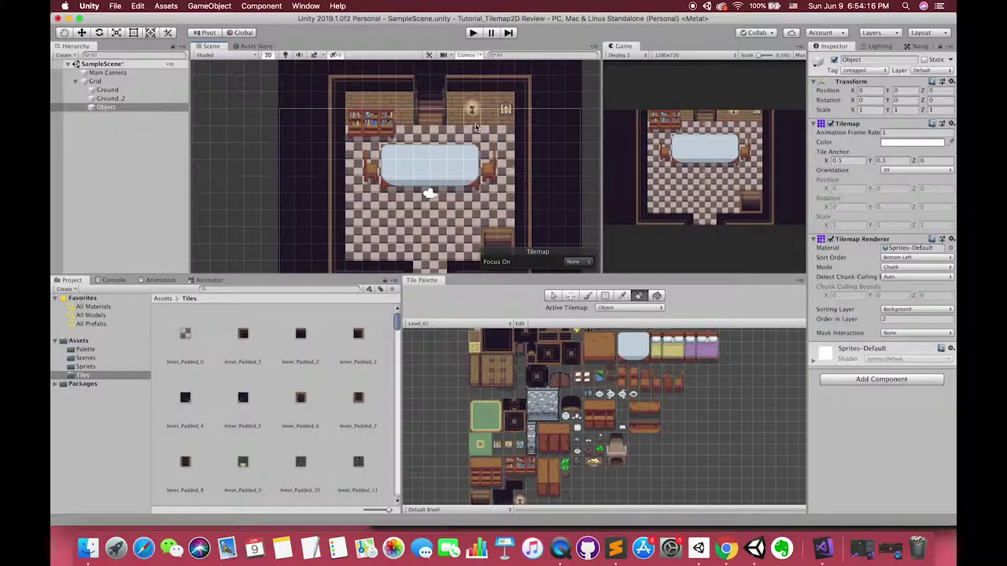
scroll(598, 445, "up", 2)
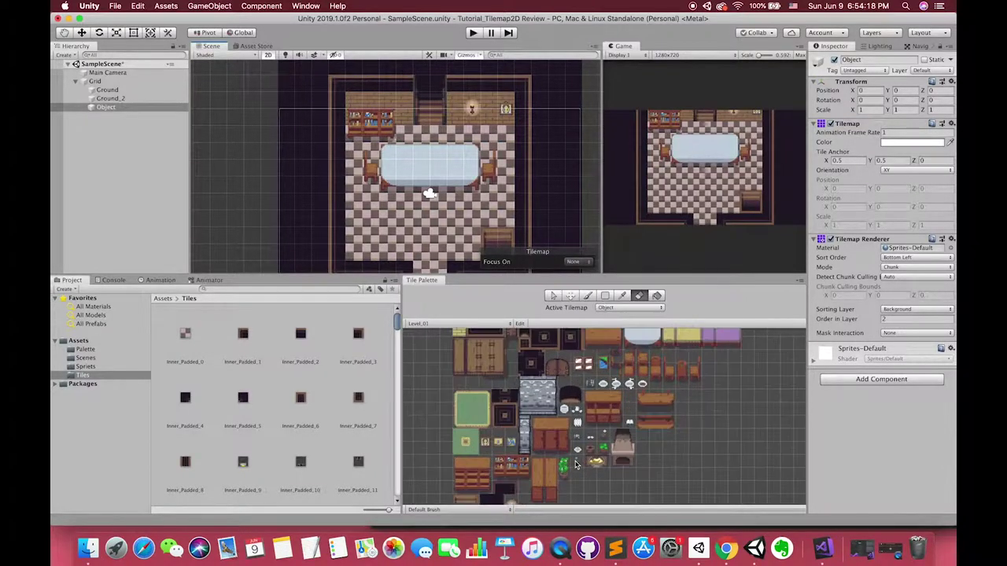
scroll(583, 438, "up", 2)
scroll(562, 428, "up", 2)
Paint a green plant on the table's left and a small brown pot on its right.
left_click(562, 402)
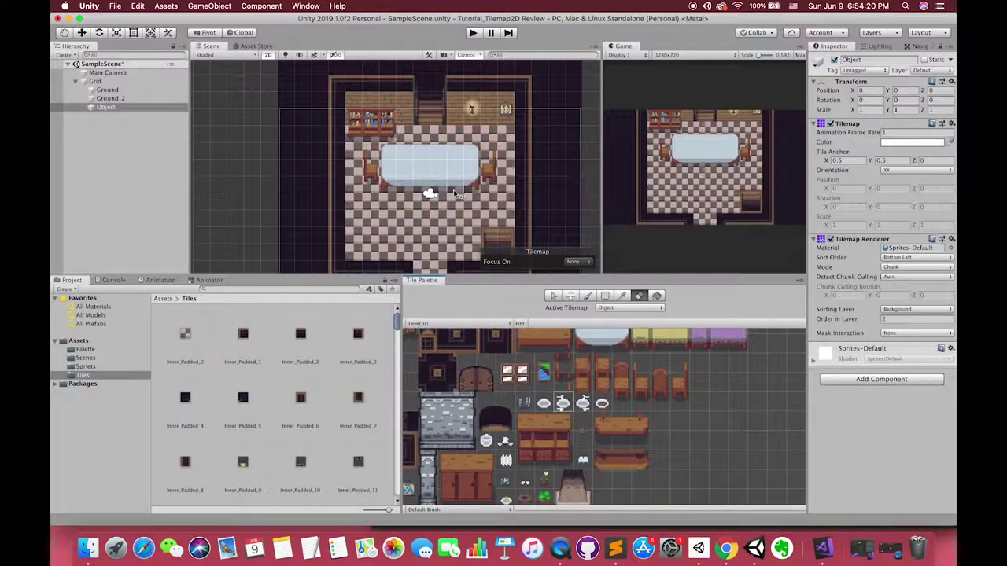
left_click(588, 295)
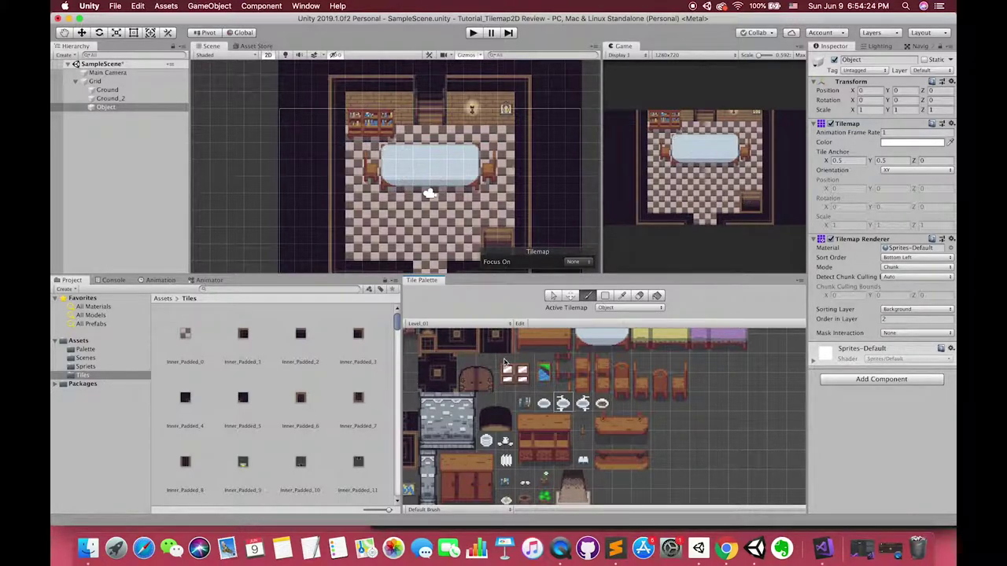
middle_click_drag(504, 362, 526, 335)
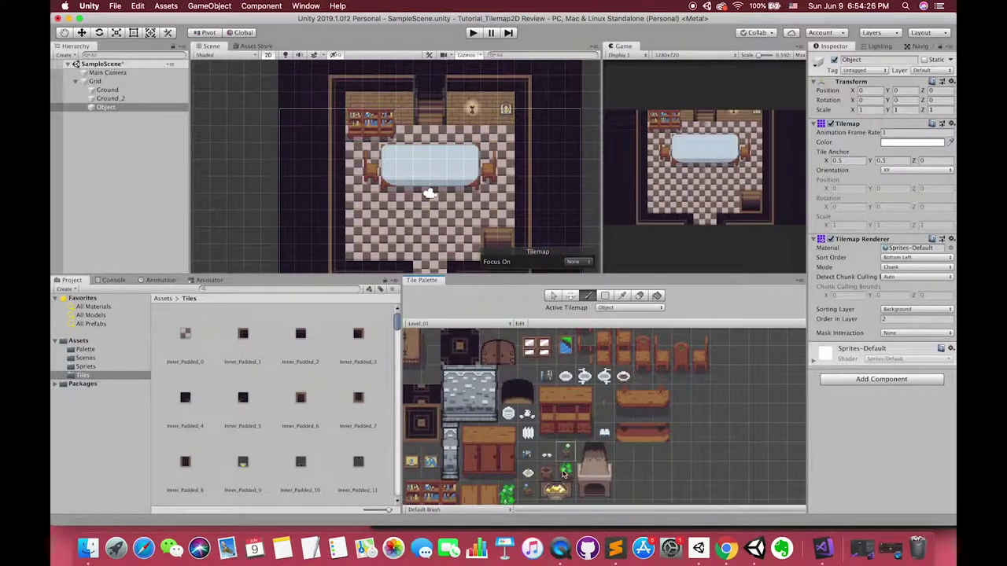
left_click(563, 474)
left_click(405, 168)
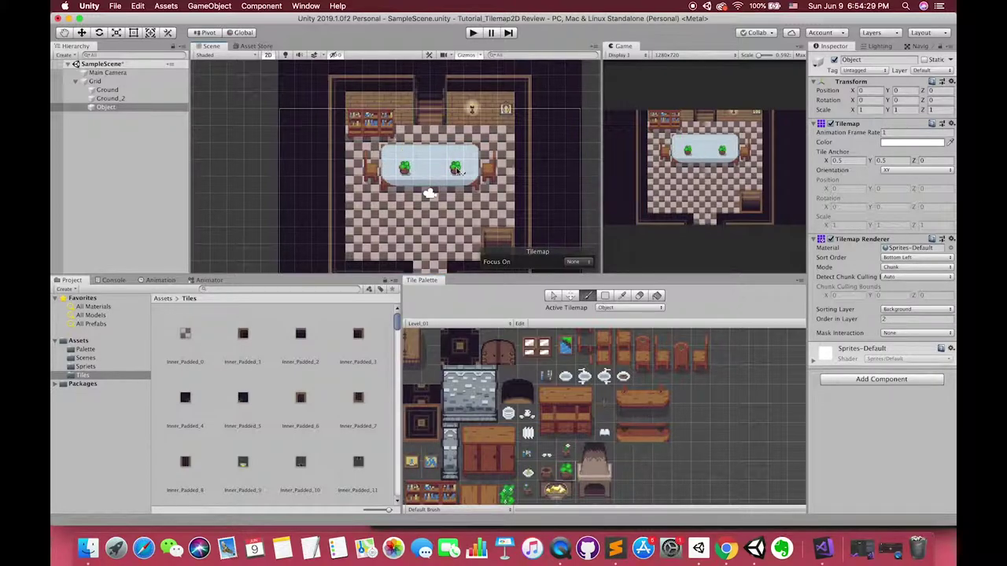
left_click(552, 478)
left_click(455, 169)
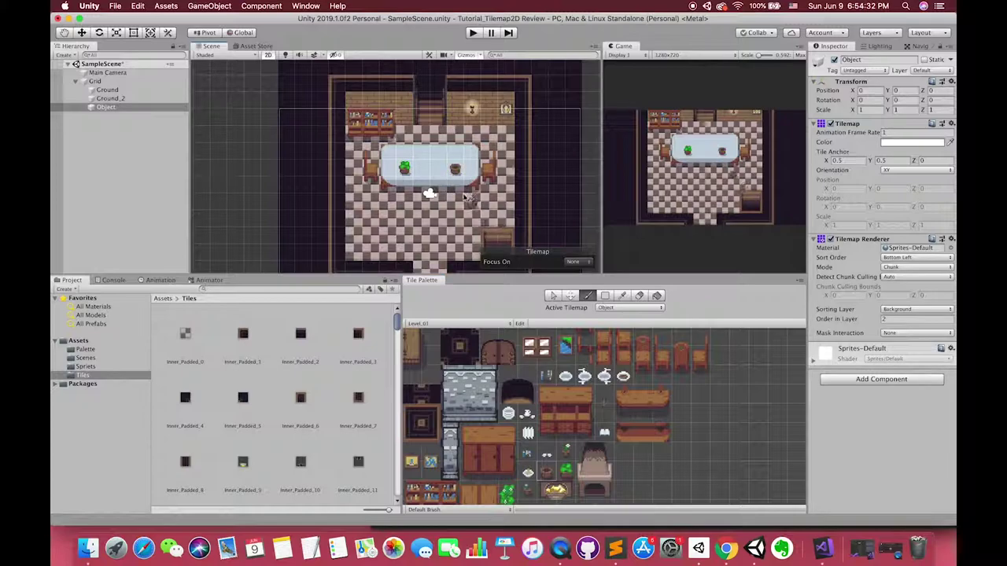
Bring the full tile set back into view and select the Ground tilemap.
middle_click_drag(514, 485, 583, 385)
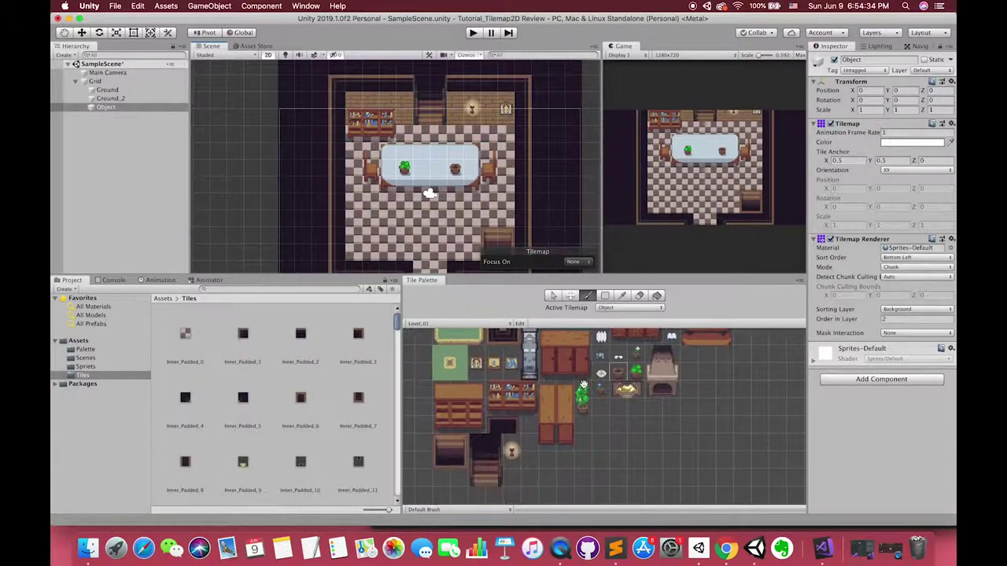
scroll(583, 386, "down", 2)
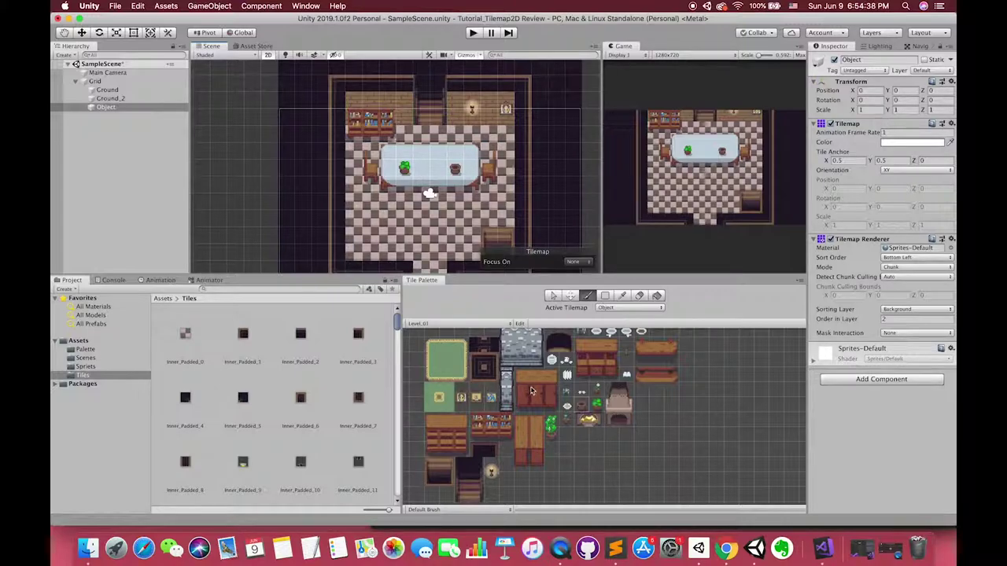
scroll(531, 391, "down", 1)
middle_click_drag(460, 365, 463, 411)
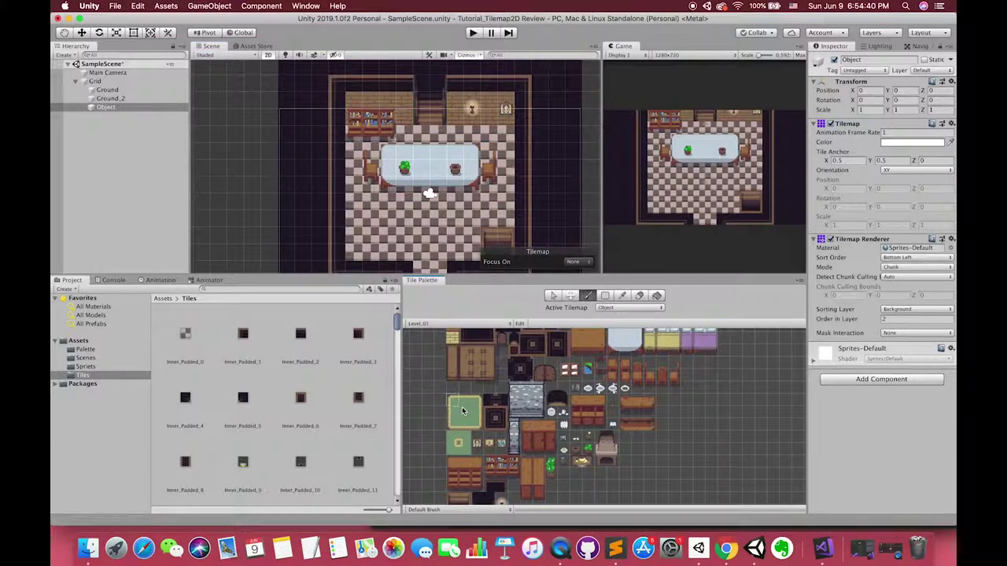
left_click(116, 91)
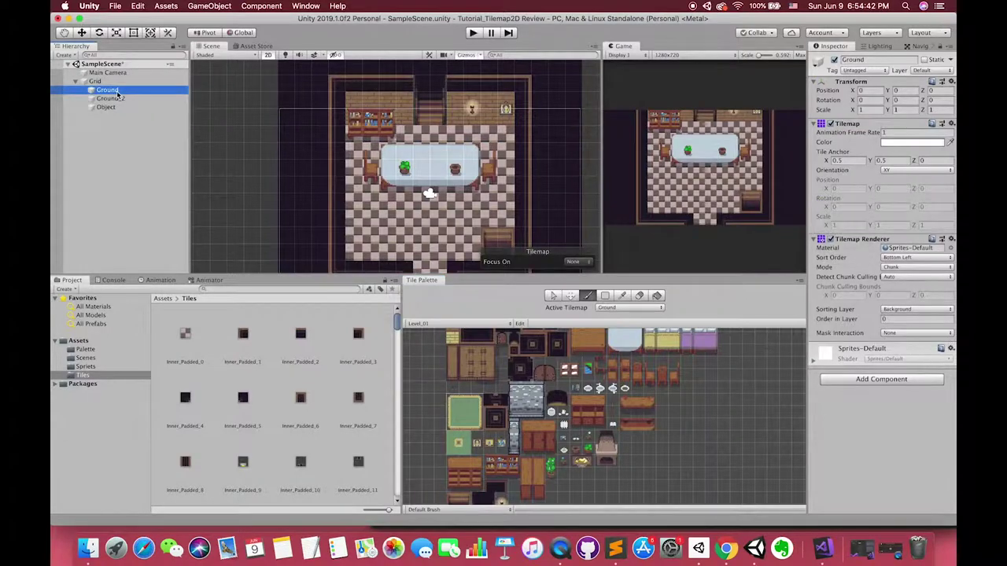
Toggle Ground_2 off and back on to inspect its tiles, then select Ground.
left_click(118, 98)
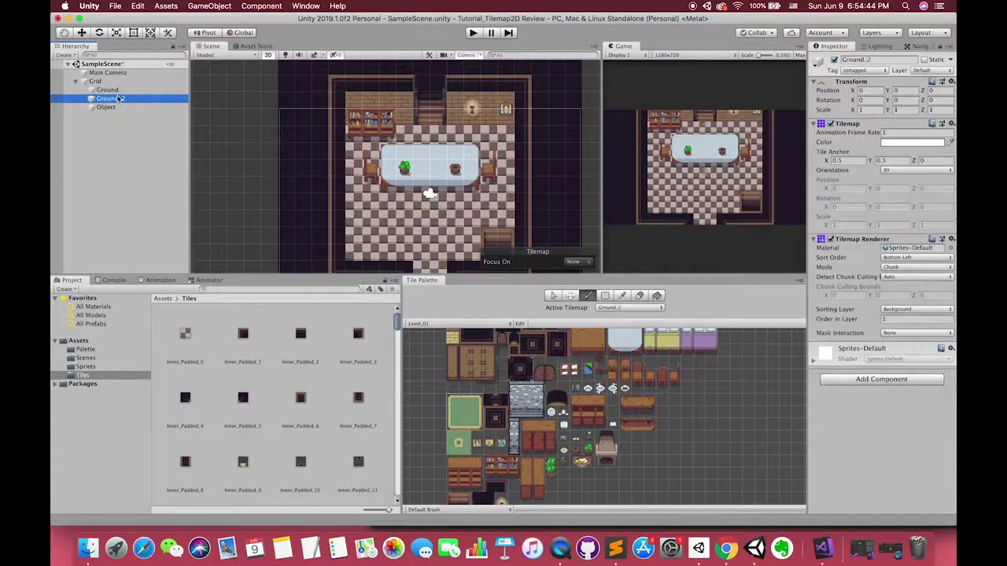
left_click(834, 60)
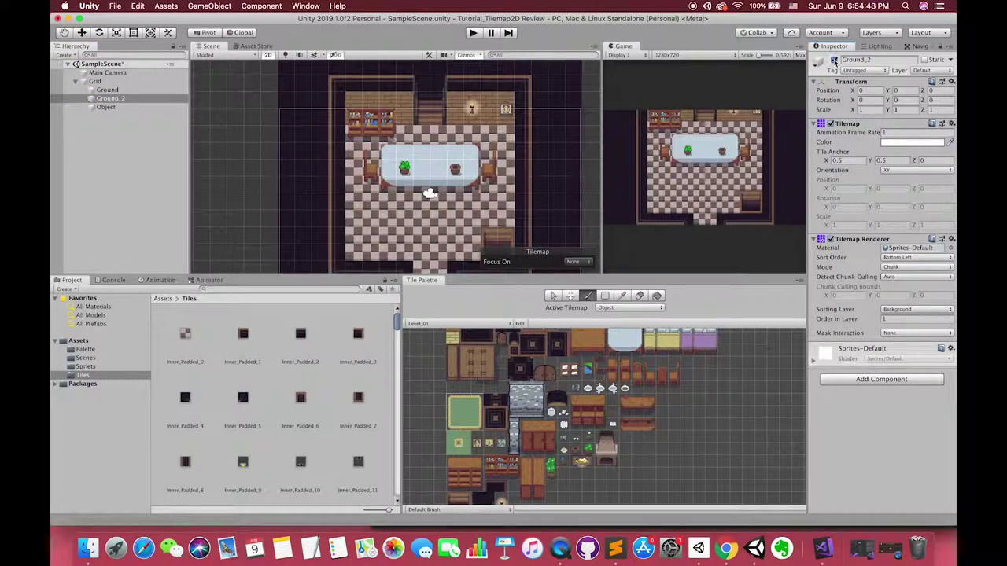
left_click(833, 60)
left_click(833, 60)
left_click(118, 89)
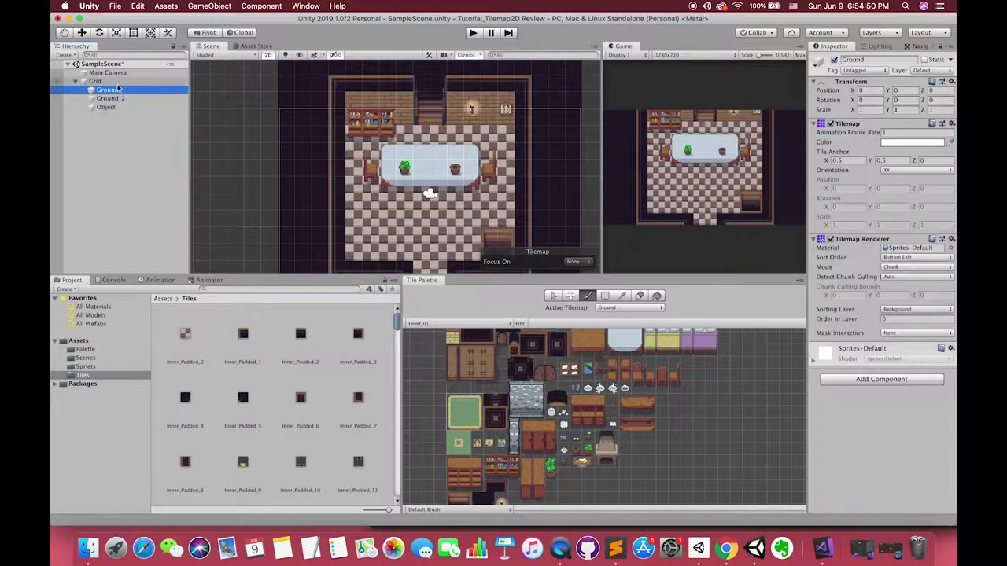
Add a new tilemap under the Grid and move it just below Ground.
right_click(112, 82)
mouse_move(159, 251)
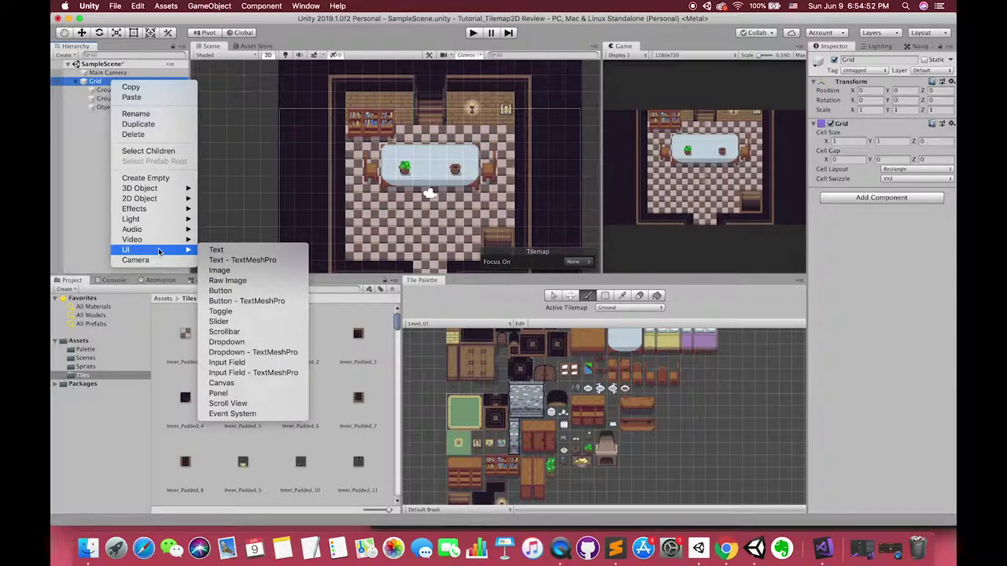
mouse_move(180, 190)
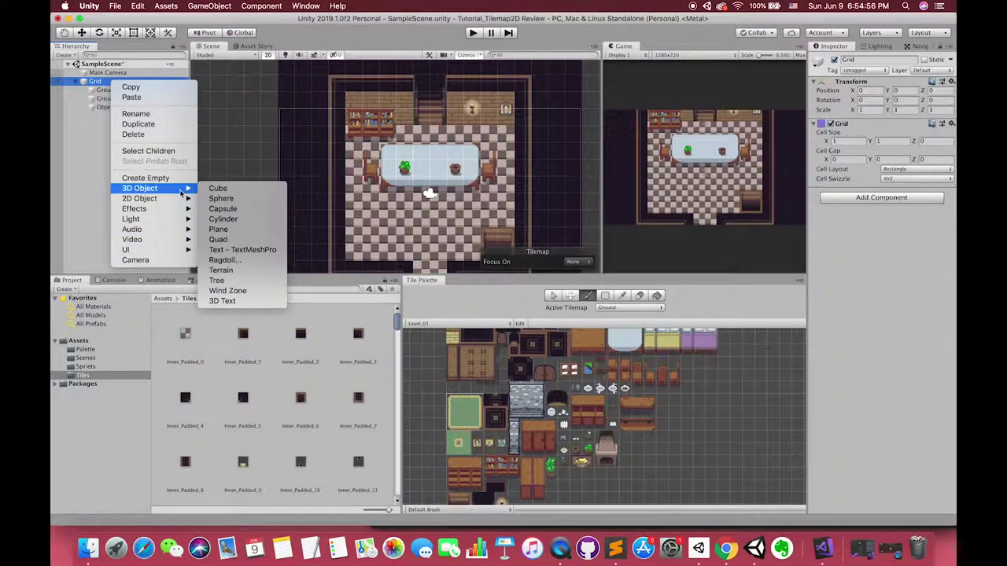
left_click(224, 218)
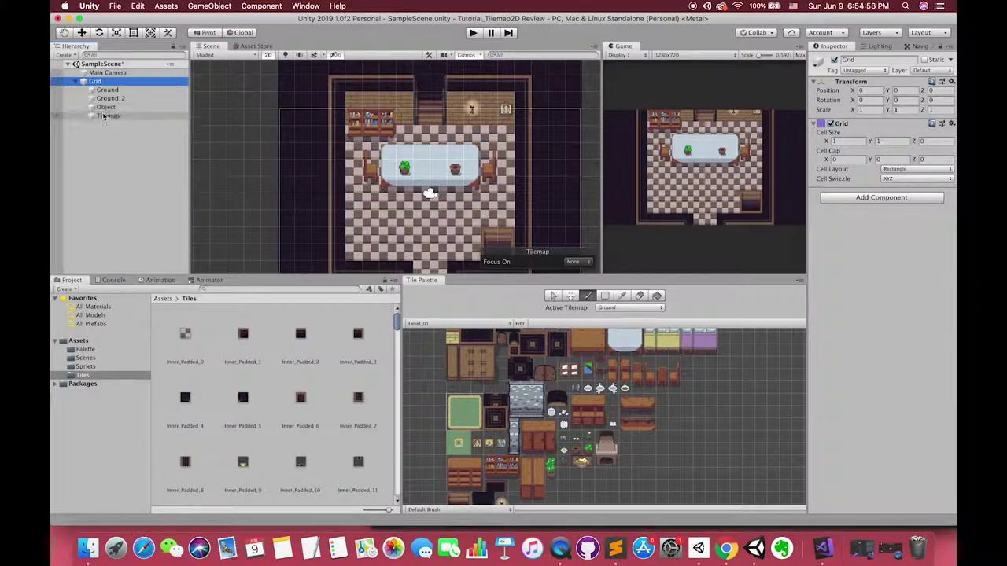
left_click_drag(104, 116, 110, 94)
Rename the old Ground_2 to Ground_3 and the new tilemap to Ground 2.
left_click(117, 107)
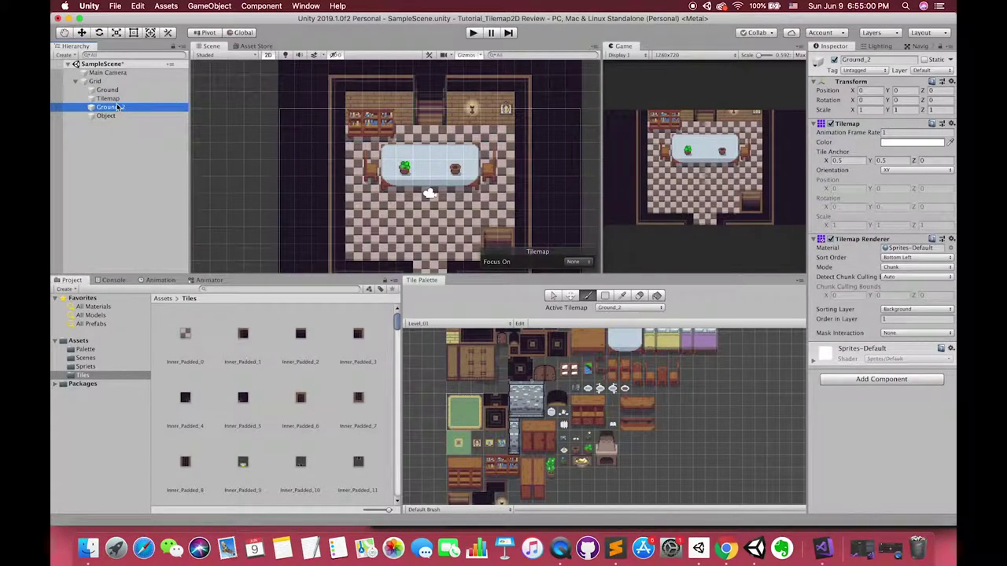
left_click(116, 107)
key("Return")
key("Up")
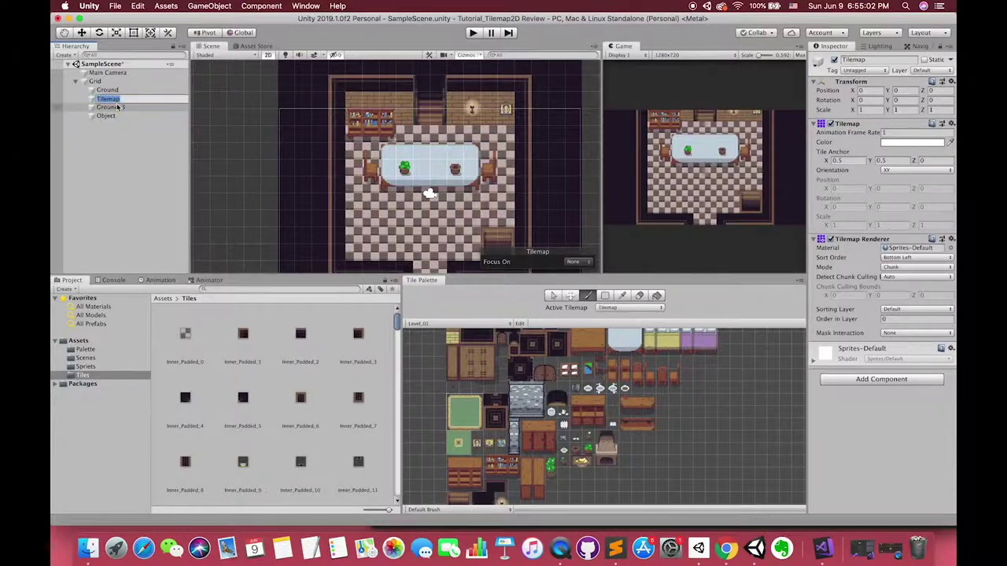
key("Return")
type("Ground 2")
key("Return")
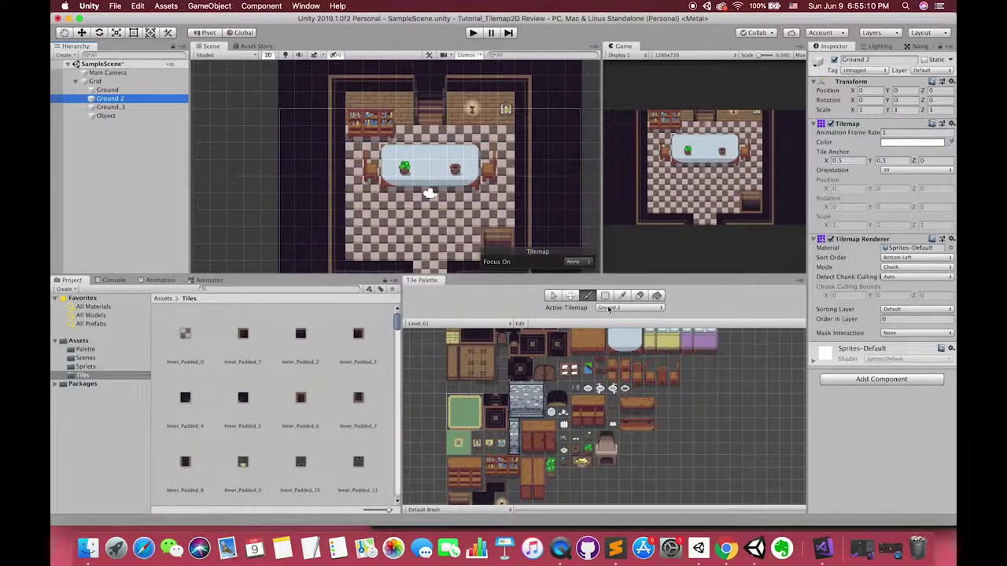
left_click(608, 308)
left_click(598, 309)
key("i")
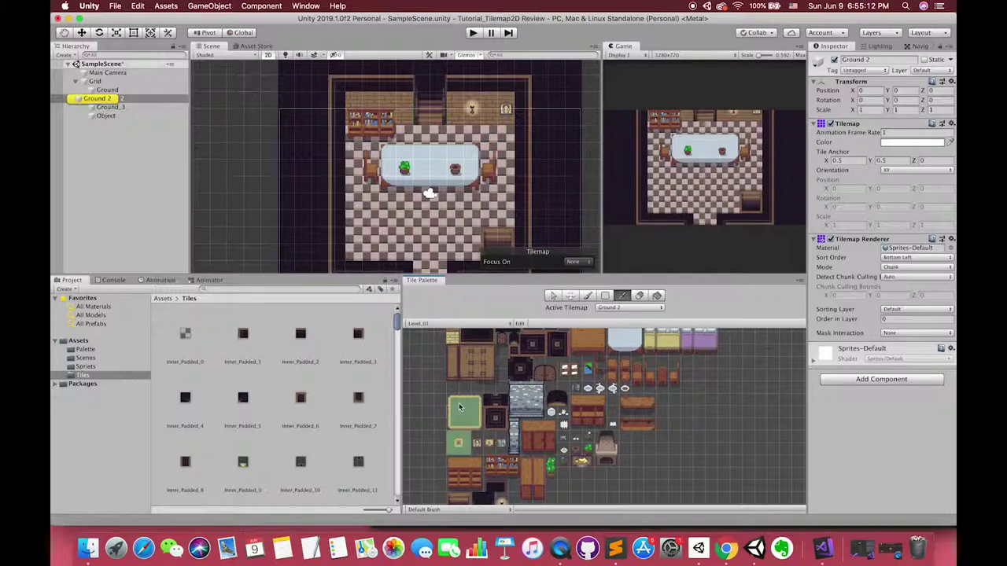
key("b")
key("i")
key("b")
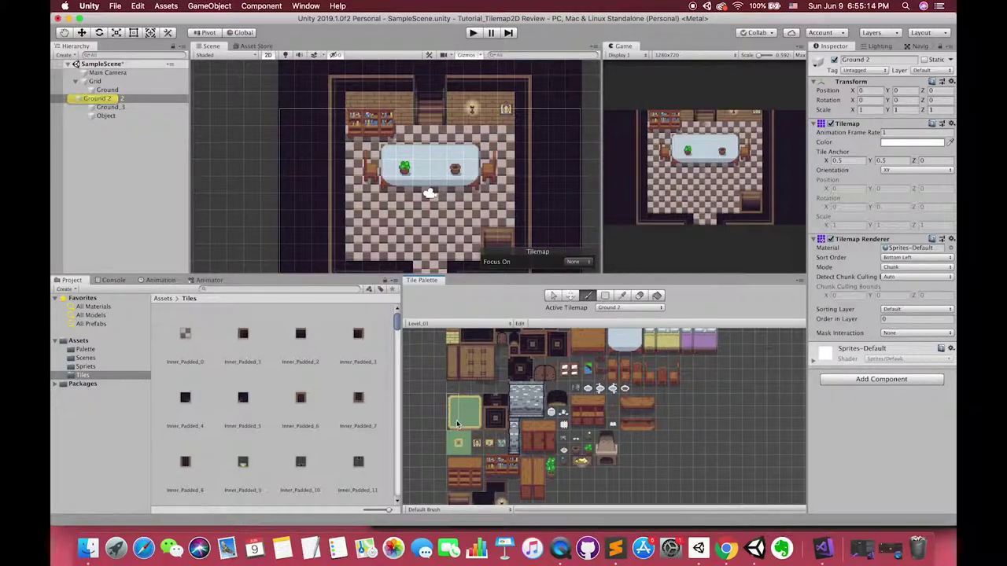
left_click(110, 107)
left_click(113, 117, "shift")
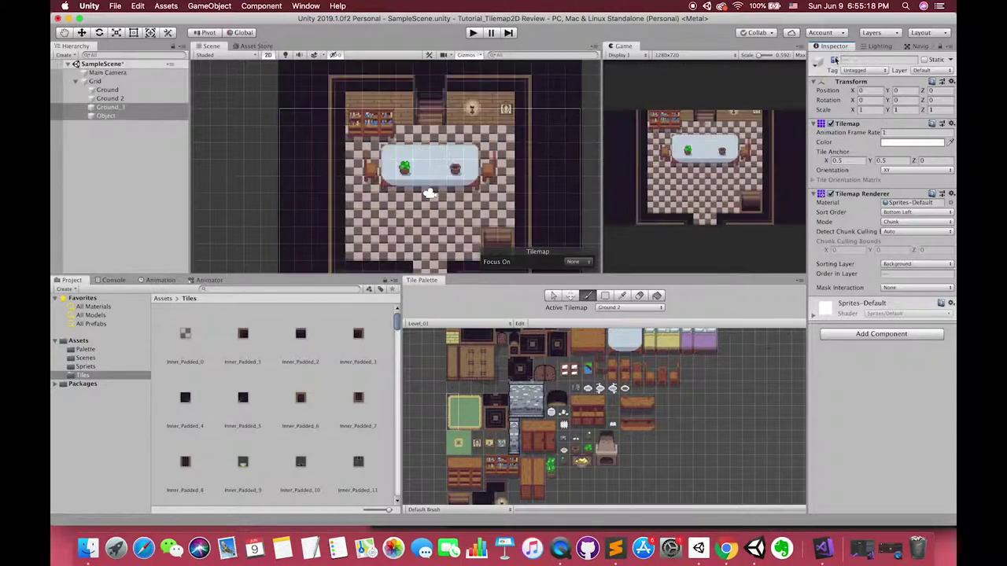
left_click(107, 107)
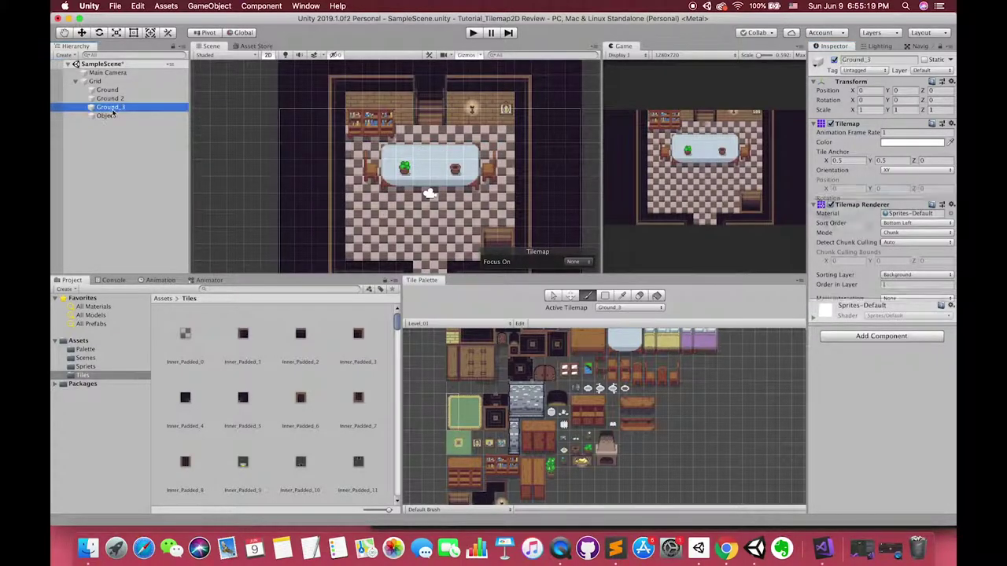
left_click(834, 60)
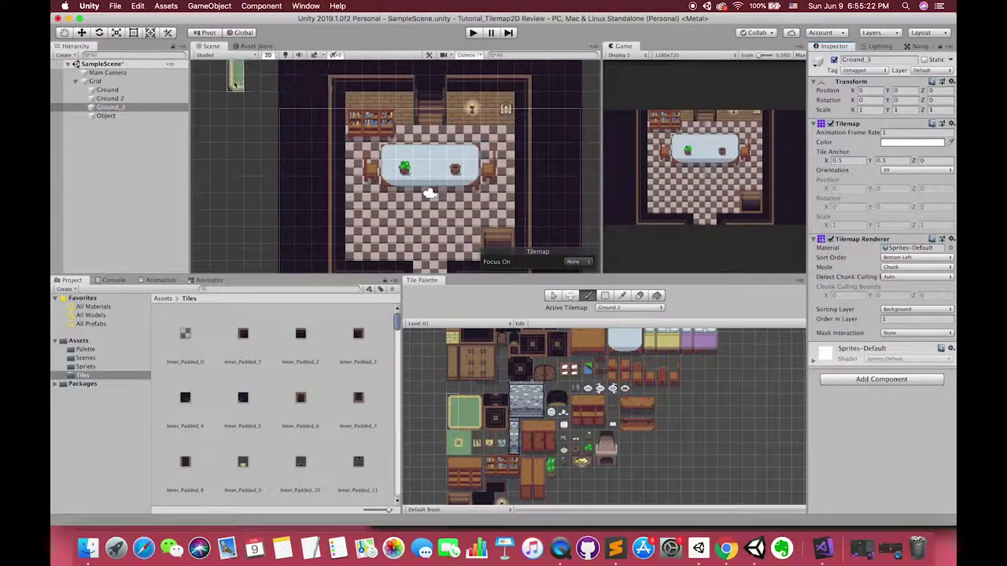
left_click(110, 98)
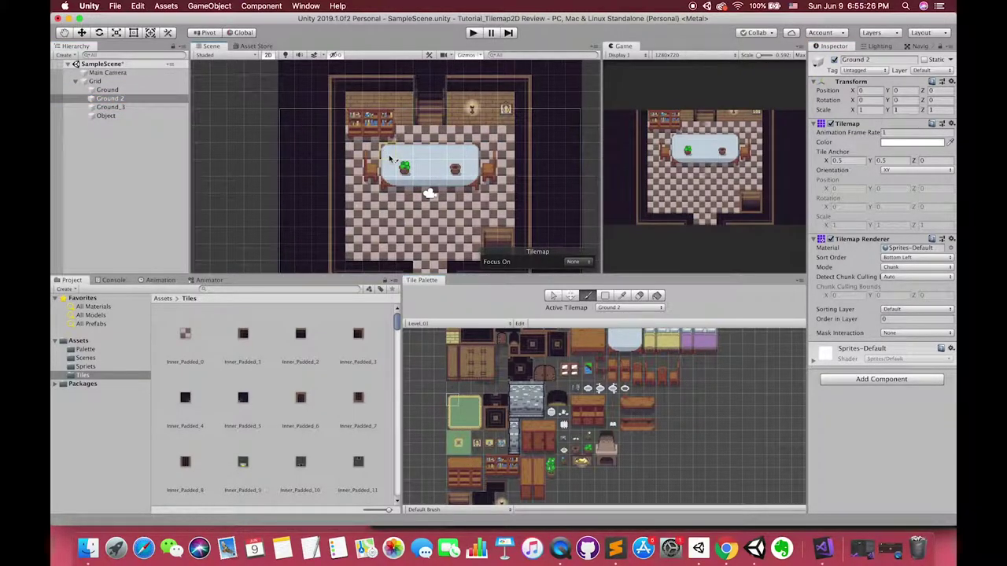
left_click(458, 402)
left_click(110, 107)
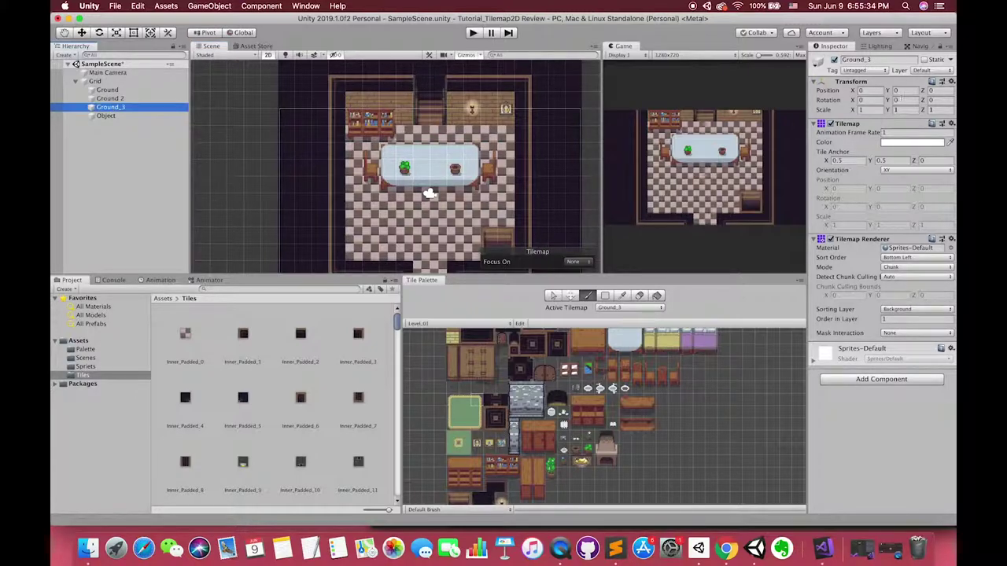
Hide Ground_3 and put Ground 2 on the Background sorting layer, adjusting its order.
left_click(834, 60)
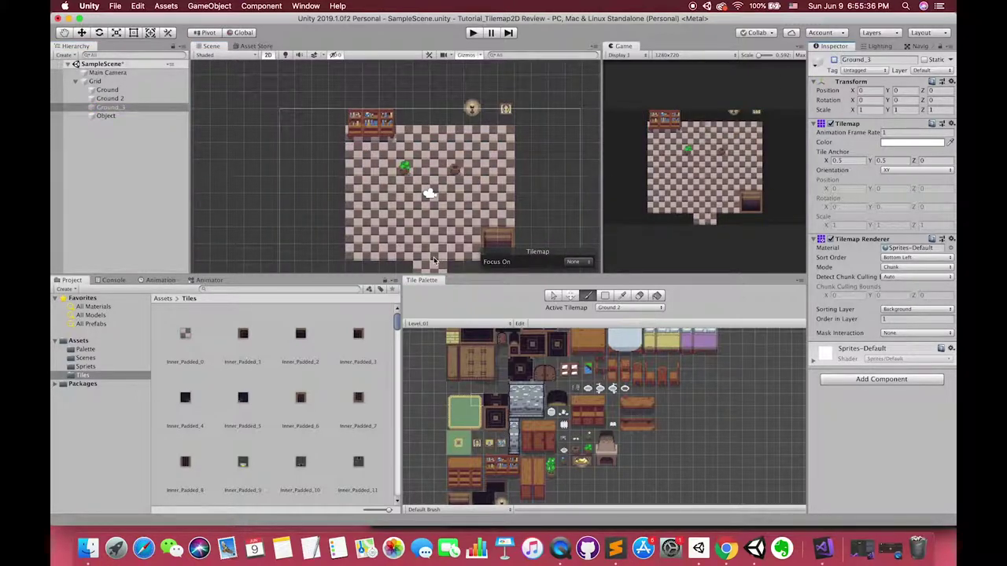
left_click(150, 100)
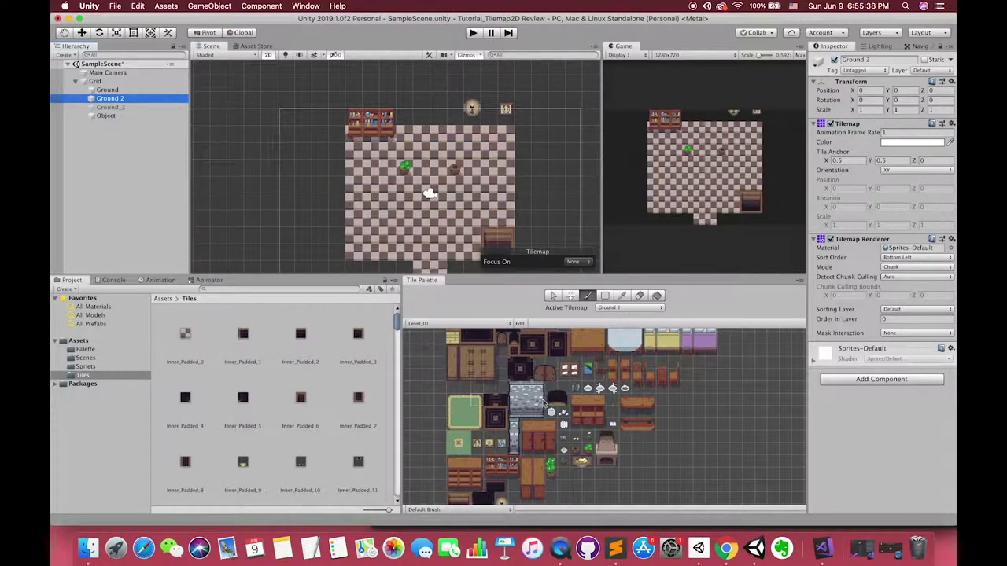
left_click(902, 310)
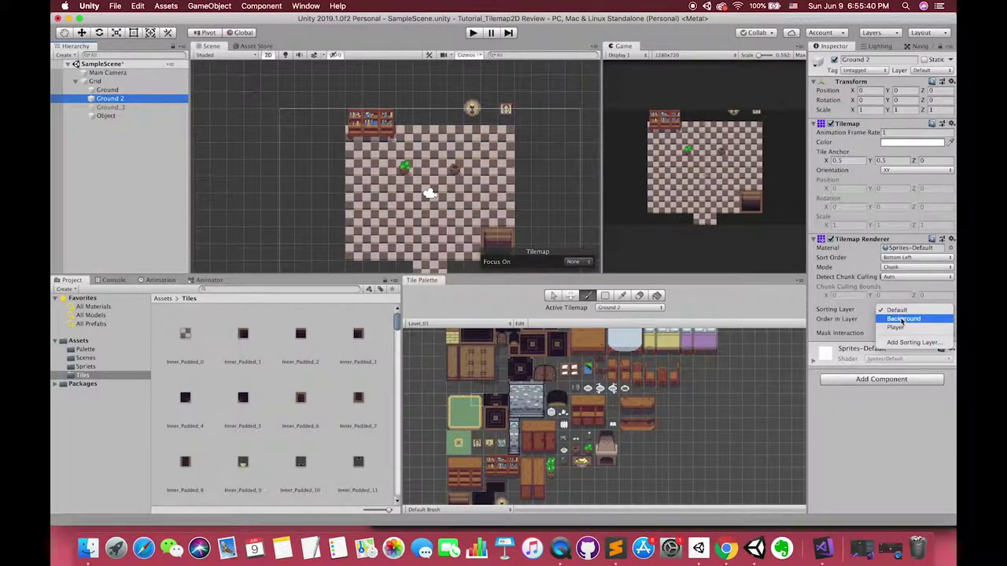
left_click(893, 319)
left_click(901, 319)
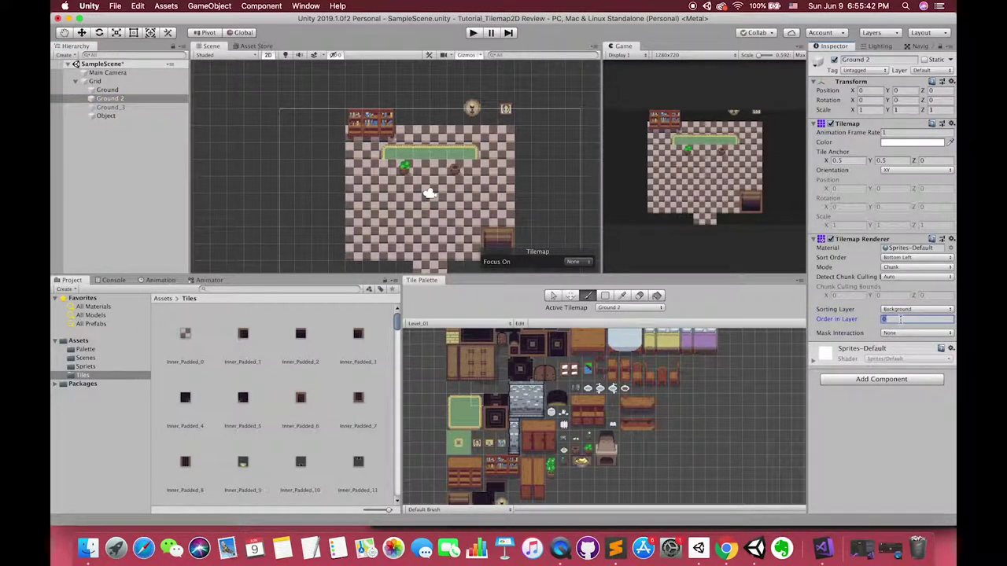
Review the layer settings of Ground, Ground 2, Ground_3 and Object.
left_click(162, 91)
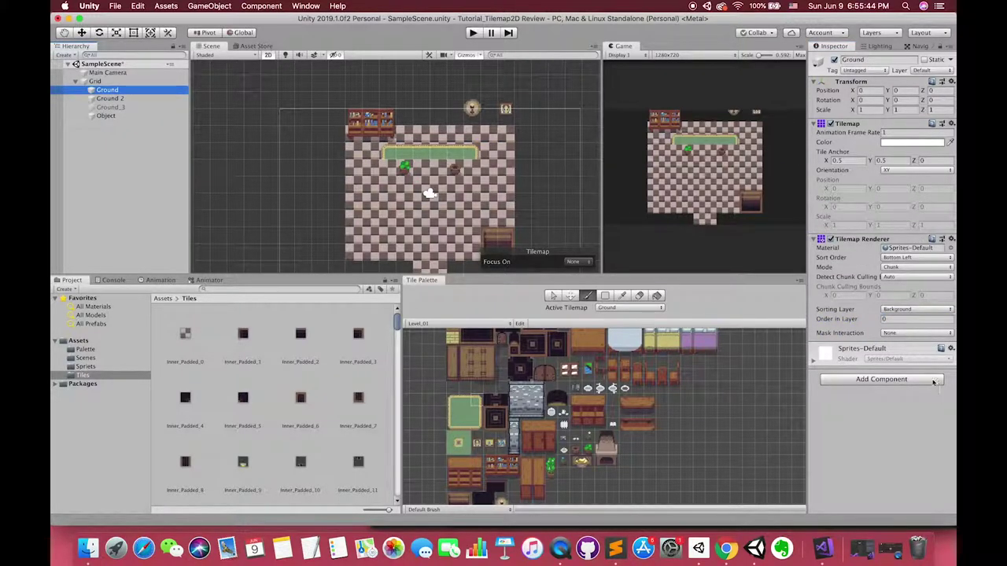
left_click(131, 100)
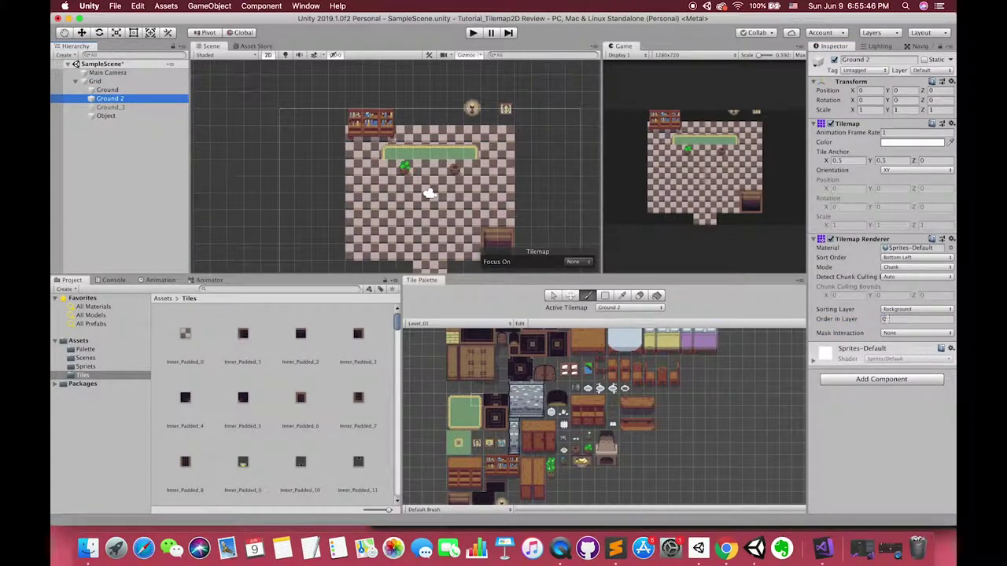
key("Down")
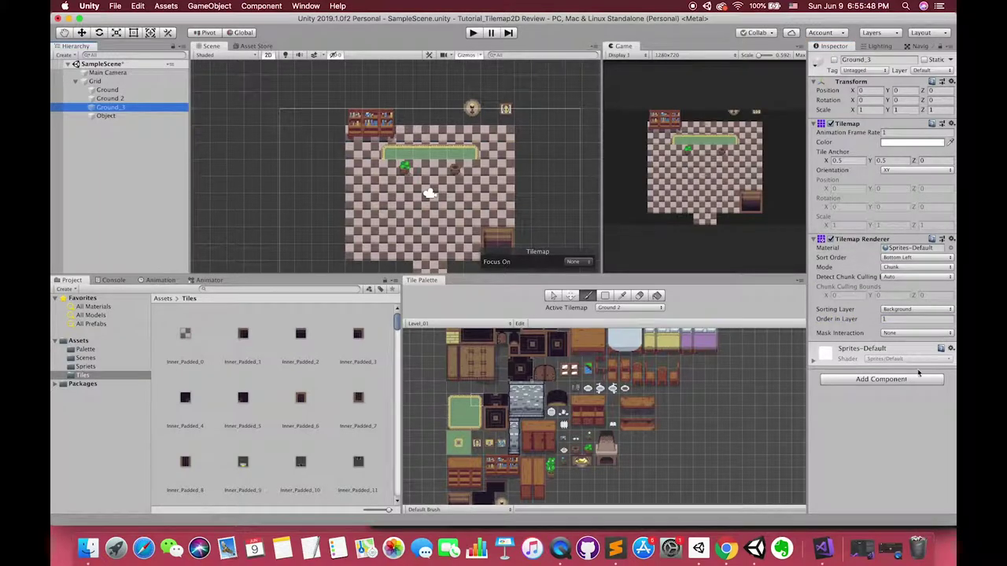
key("Down")
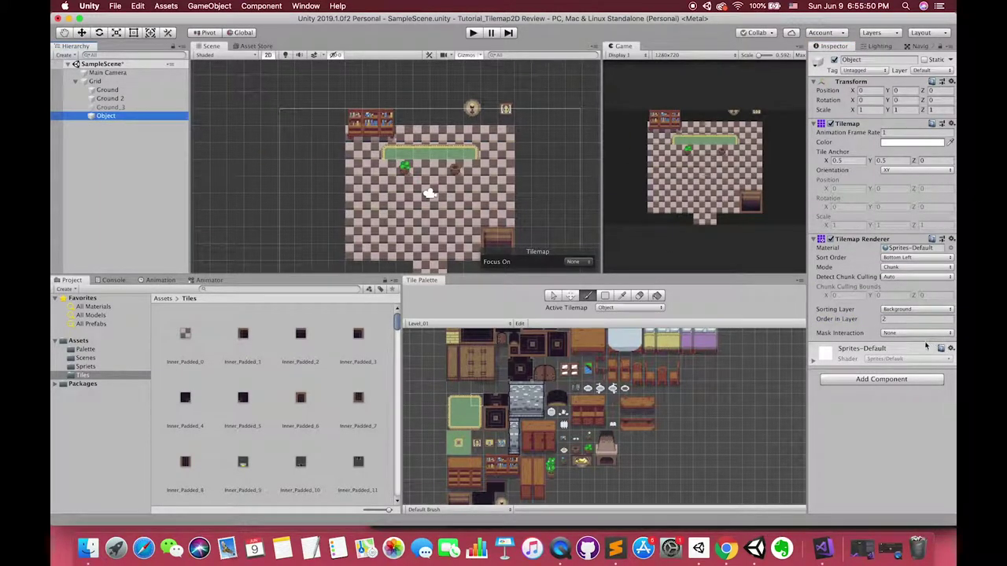
On Ground 2, paint the green rug's edges and fill its interior.
left_click(108, 99)
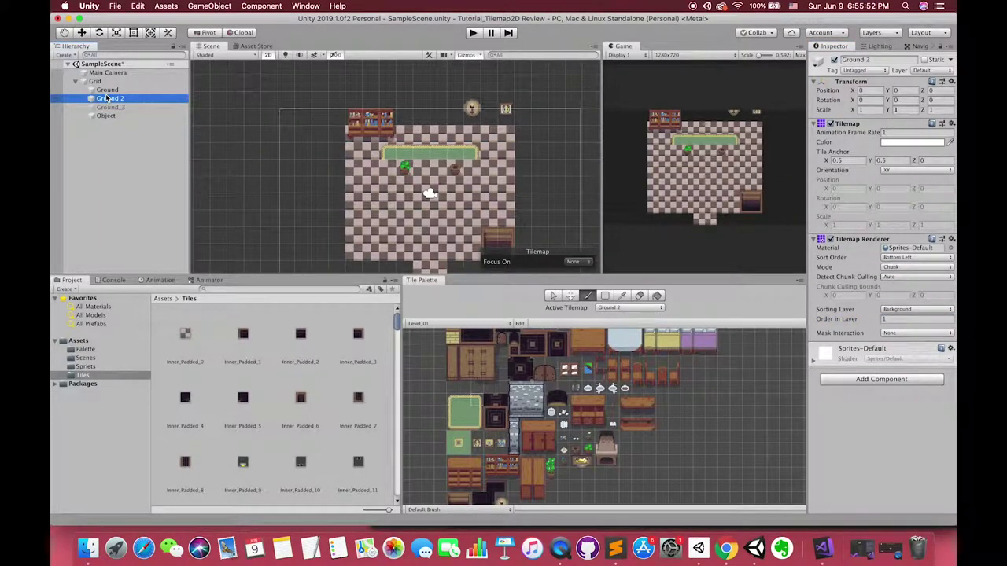
left_click(389, 164)
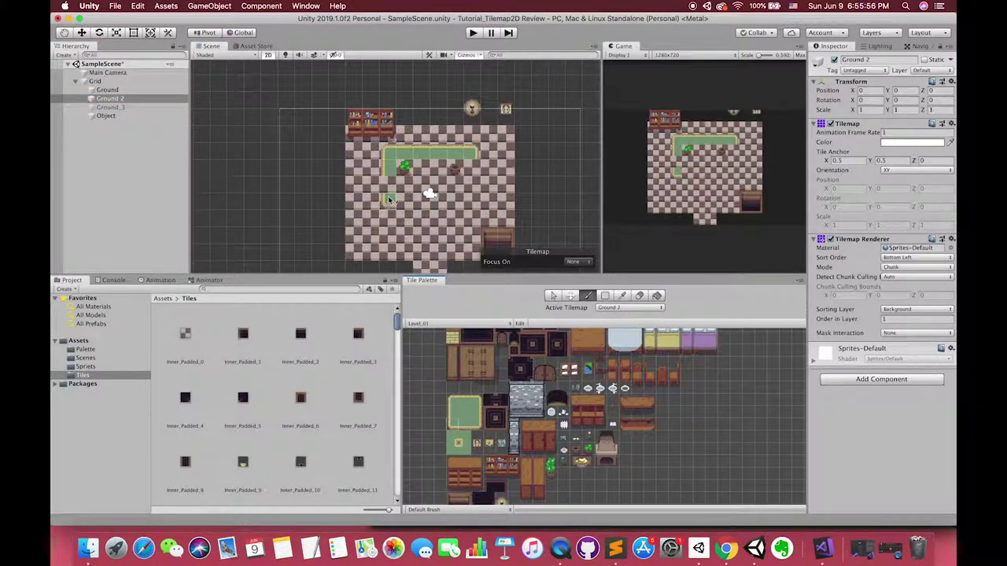
left_click(389, 182)
left_click(472, 166)
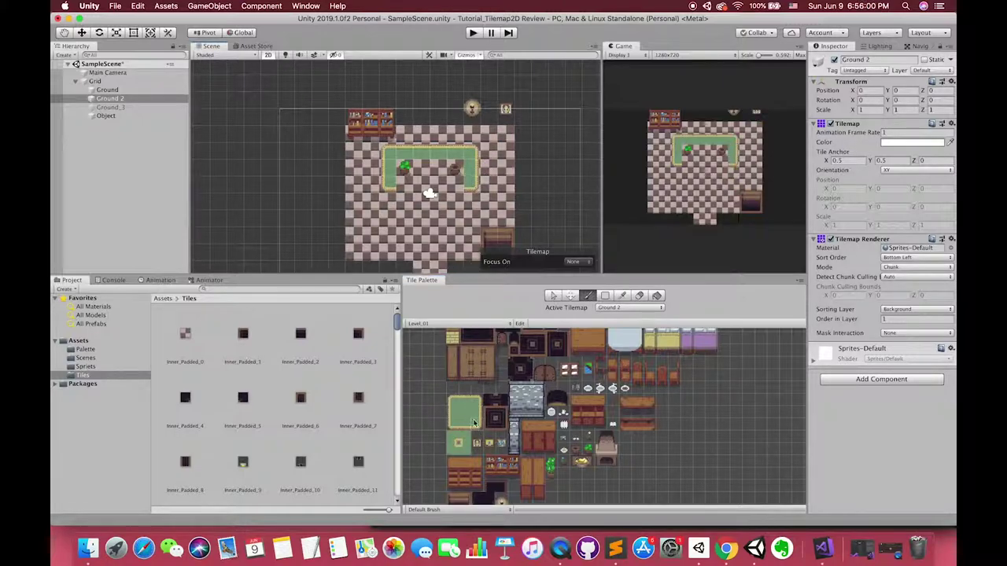
left_click(461, 410)
left_click_drag(406, 172, 455, 177)
left_click(408, 184)
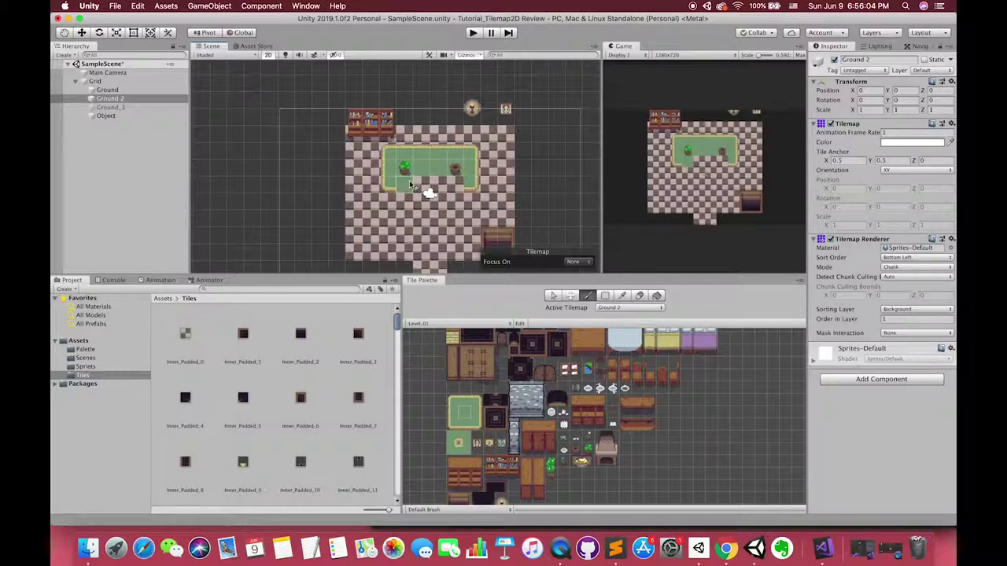
left_click(410, 184)
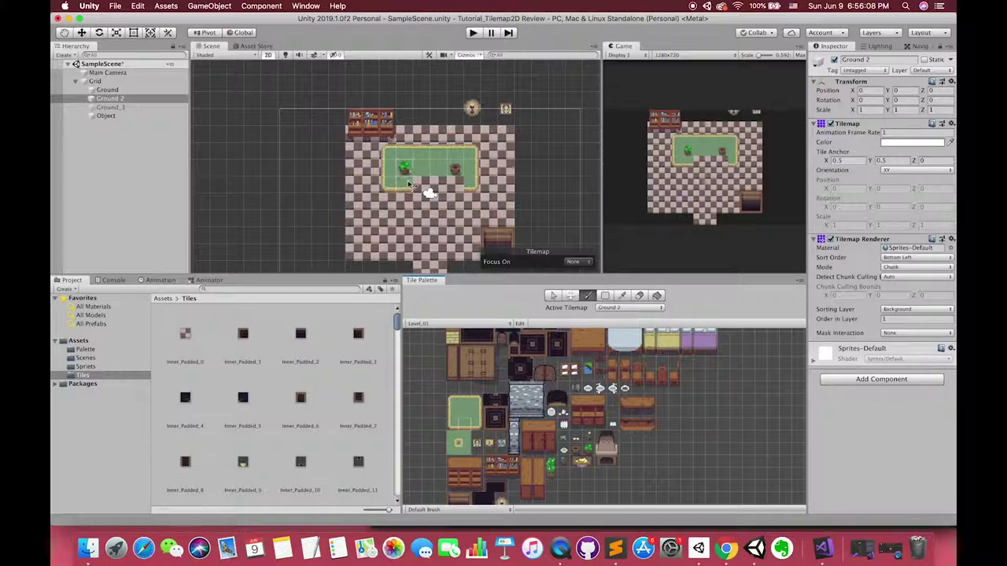
Paint a two-tile-wide green runner down toward the room's bottom edge.
left_click_drag(461, 402, 454, 418)
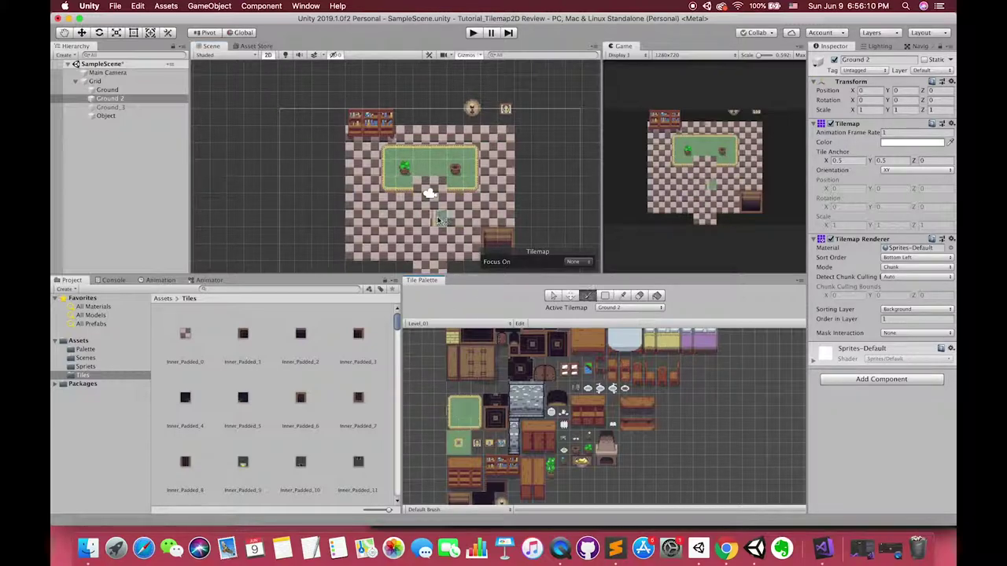
left_click_drag(425, 197, 431, 268)
key("super+z")
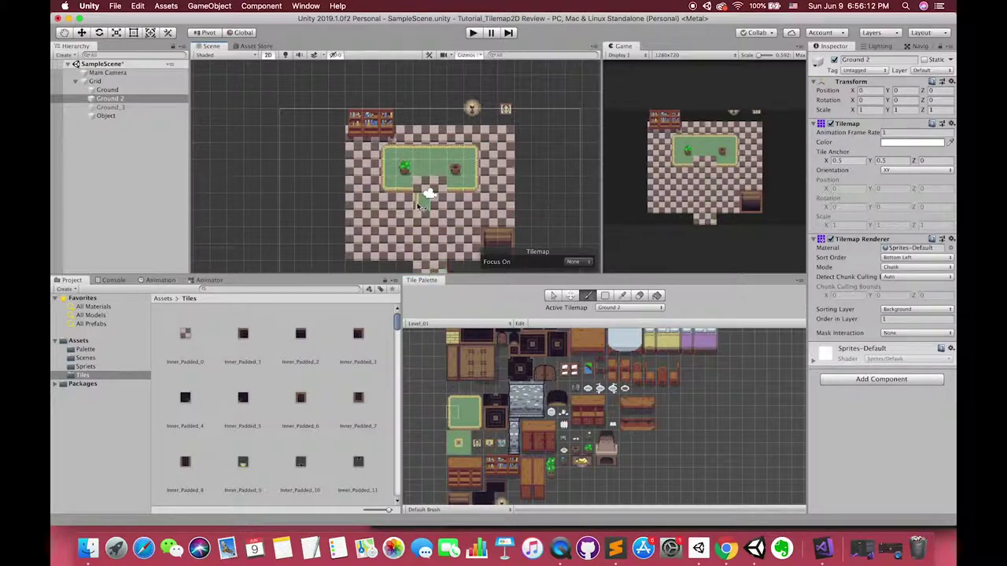
left_click_drag(426, 198, 426, 273)
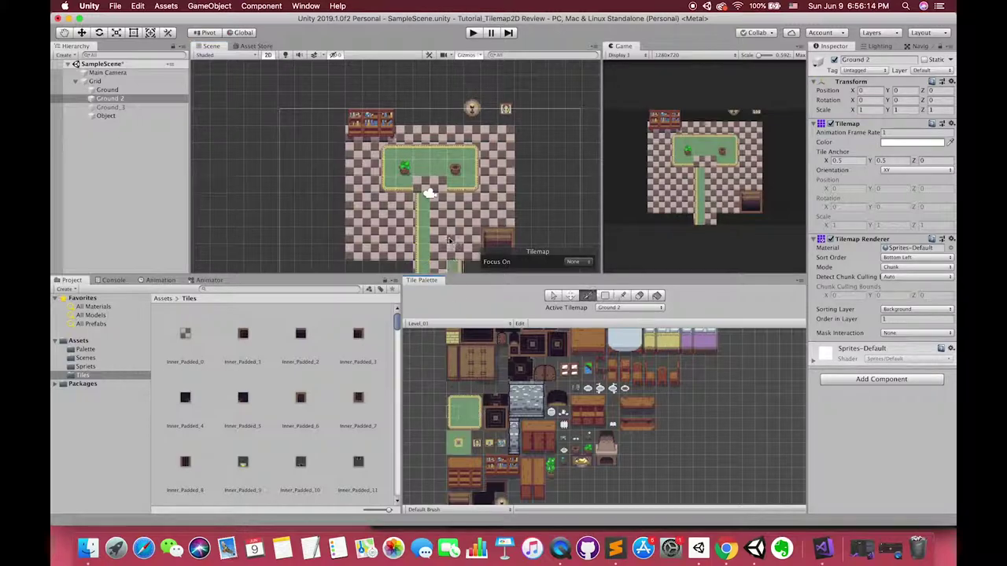
left_click_drag(436, 198, 437, 271)
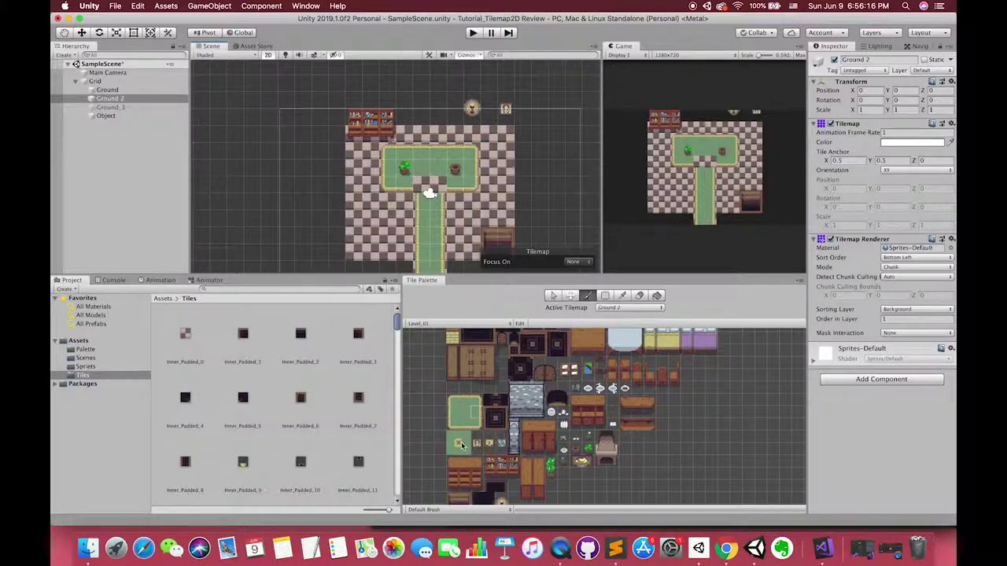
Fix the rug junction tile, extend the runner up to the back wall, and re-show Ground_3.
left_click(438, 182)
left_click(438, 183)
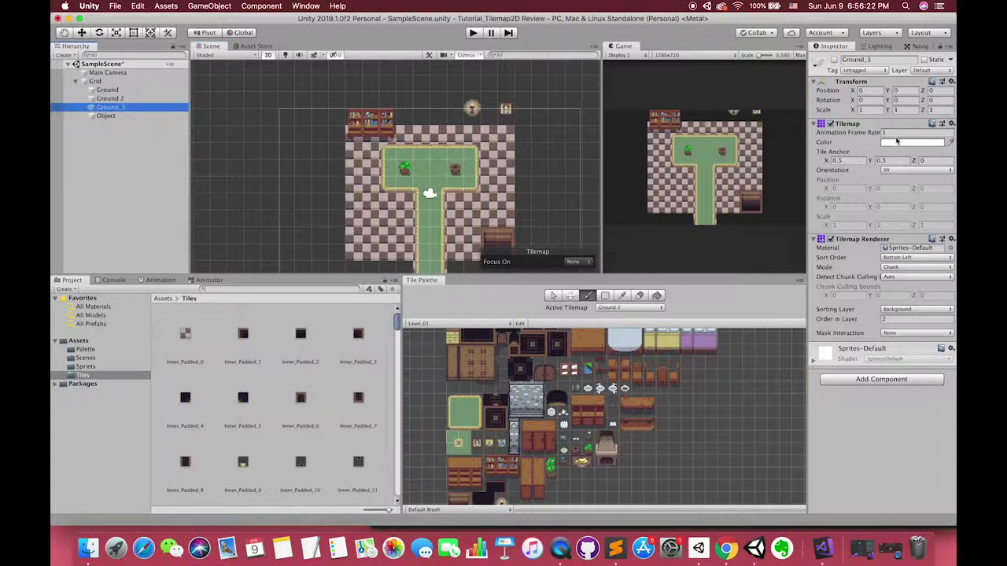
left_click(834, 59)
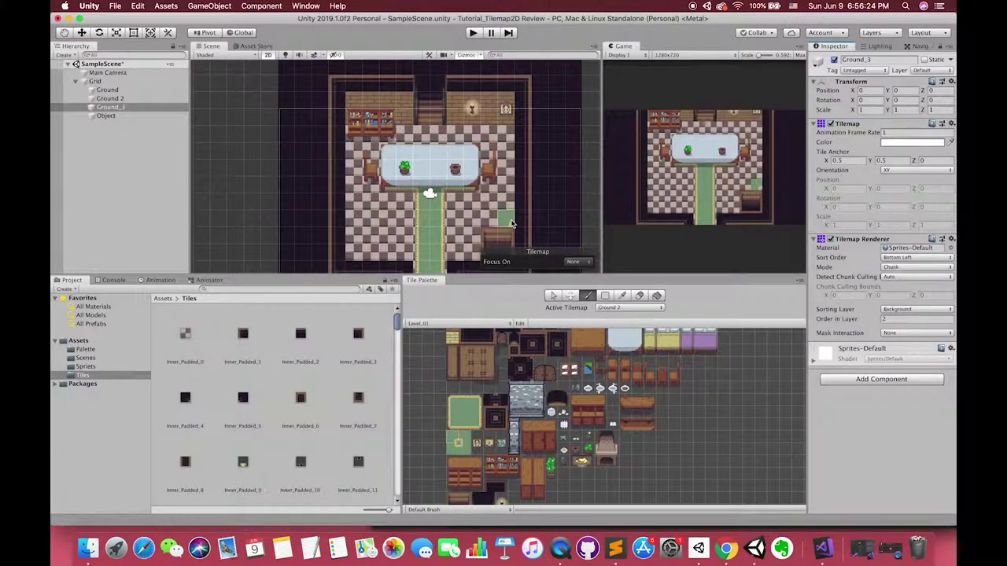
left_click(834, 60)
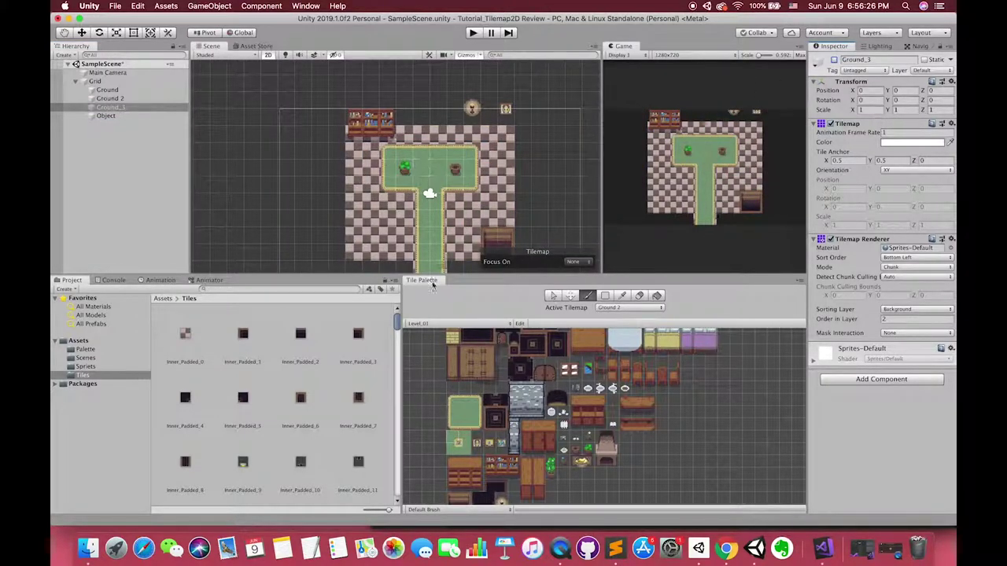
left_click(422, 133)
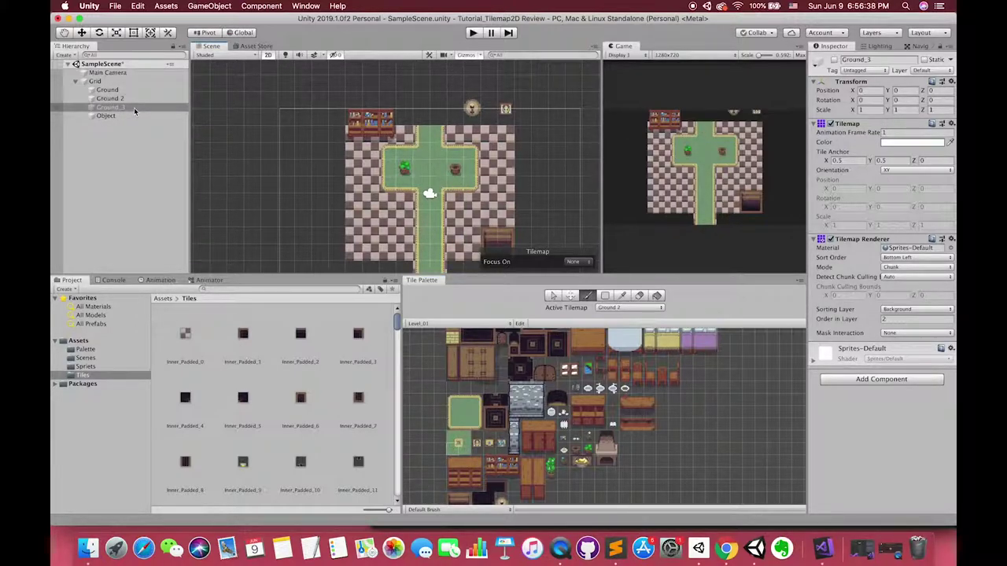
left_click(835, 61)
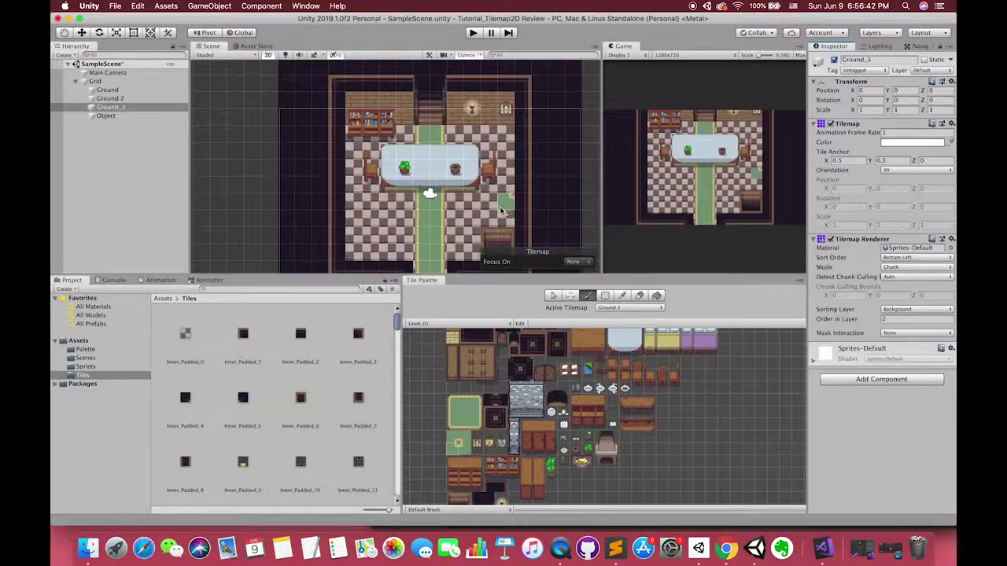
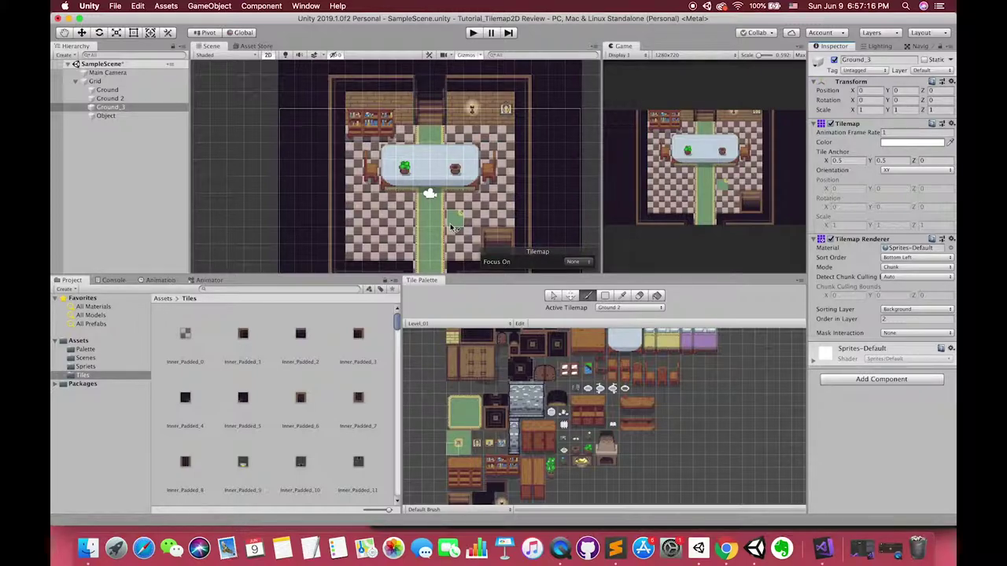
Undo the stray green tile beside the path and select the plain green floor tile.
key("ctrl+z")
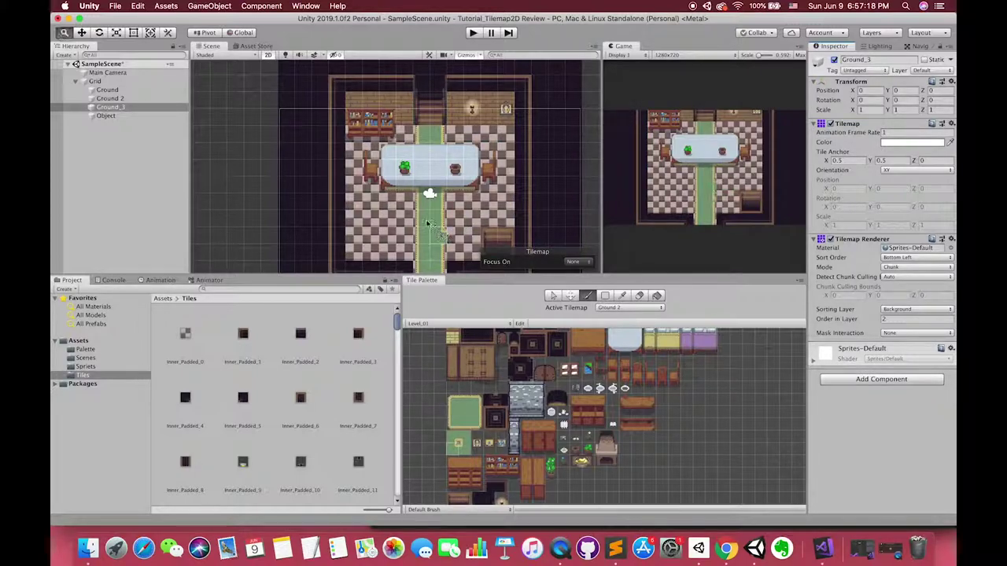
scroll(429, 224, "down", 1)
scroll(425, 224, "down", 1)
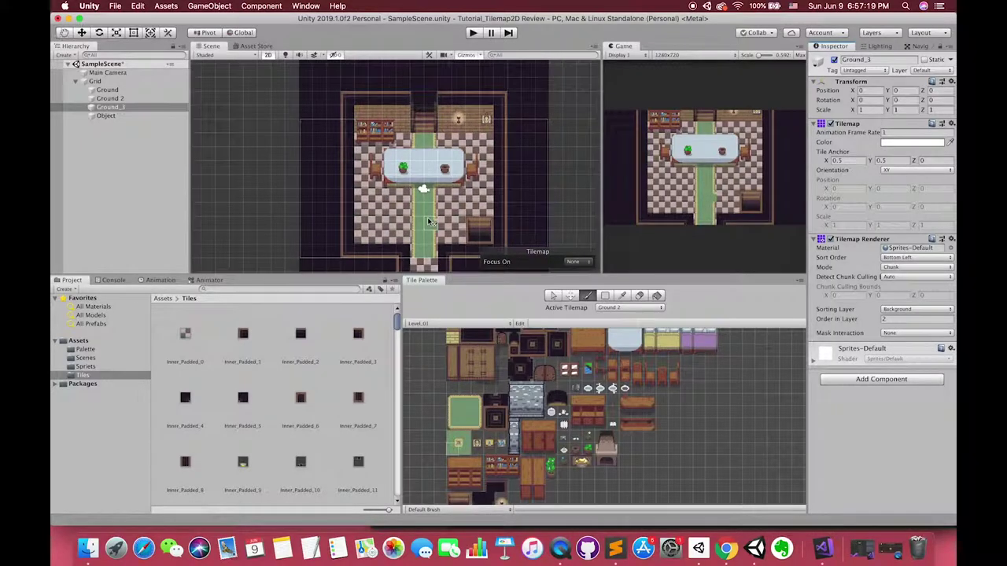
left_click(460, 415)
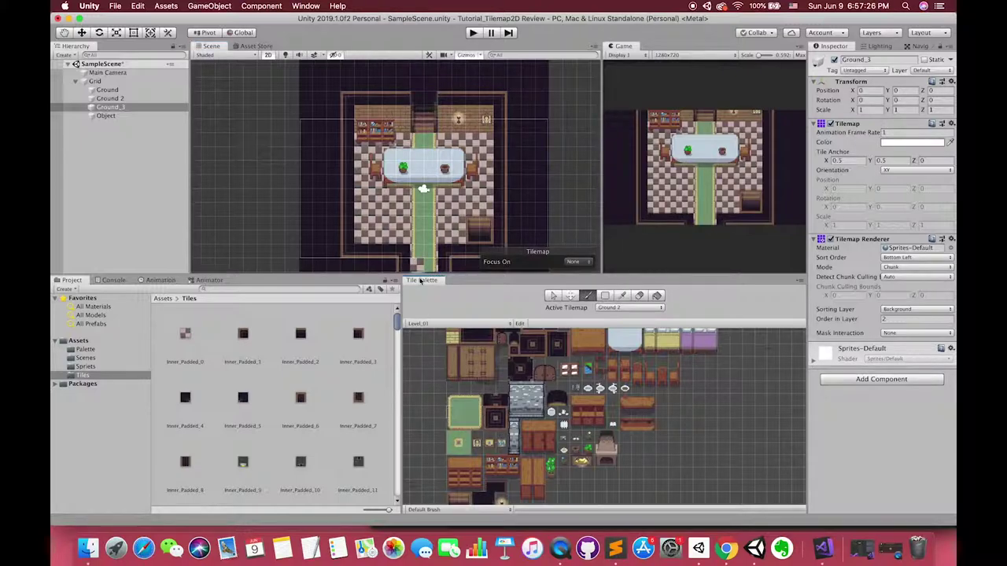
scroll(409, 167, "up", 3)
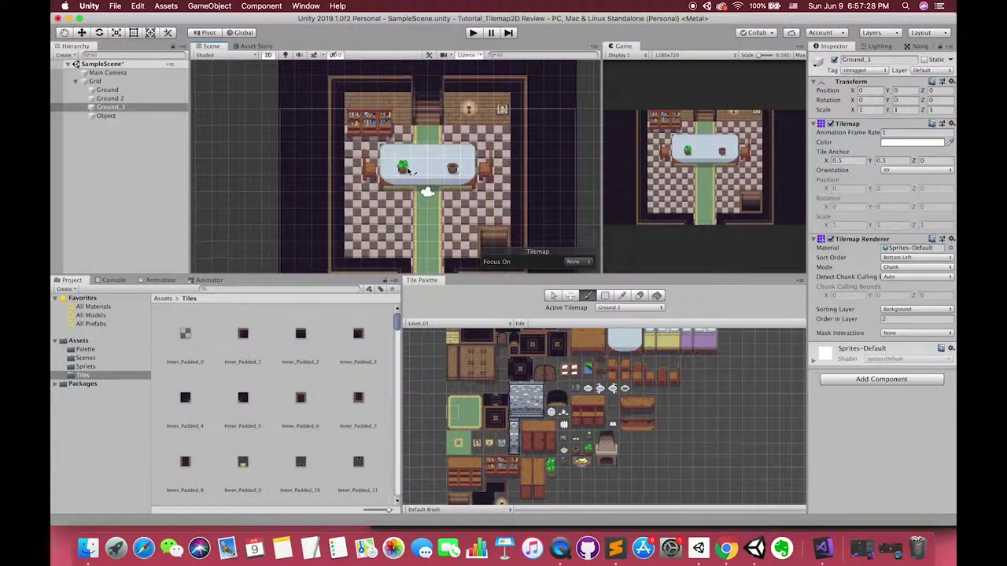
scroll(446, 206, "up", 2)
scroll(448, 226, "down", 2)
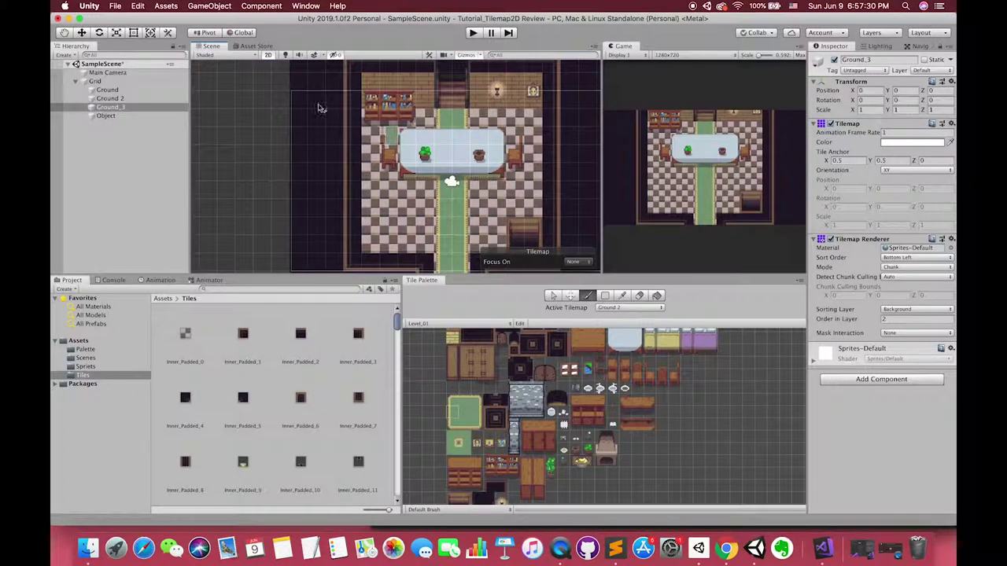
left_click(107, 90)
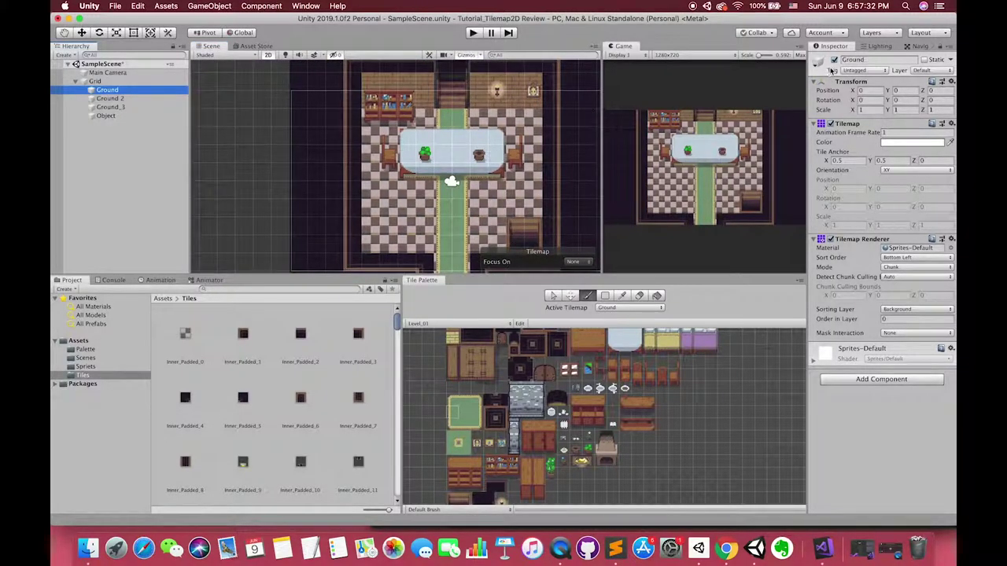
left_click(167, 100)
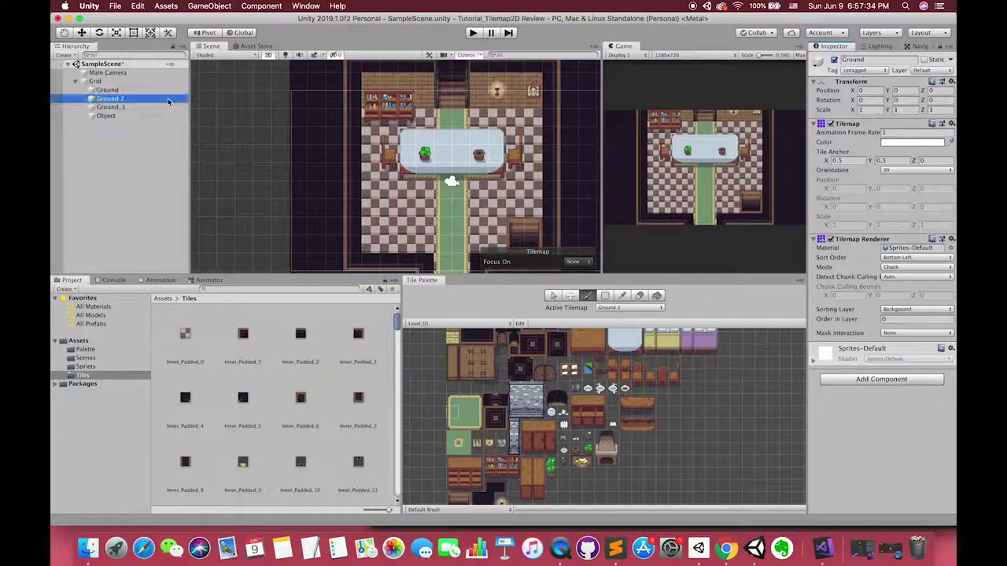
left_click(834, 60)
left_click(834, 61)
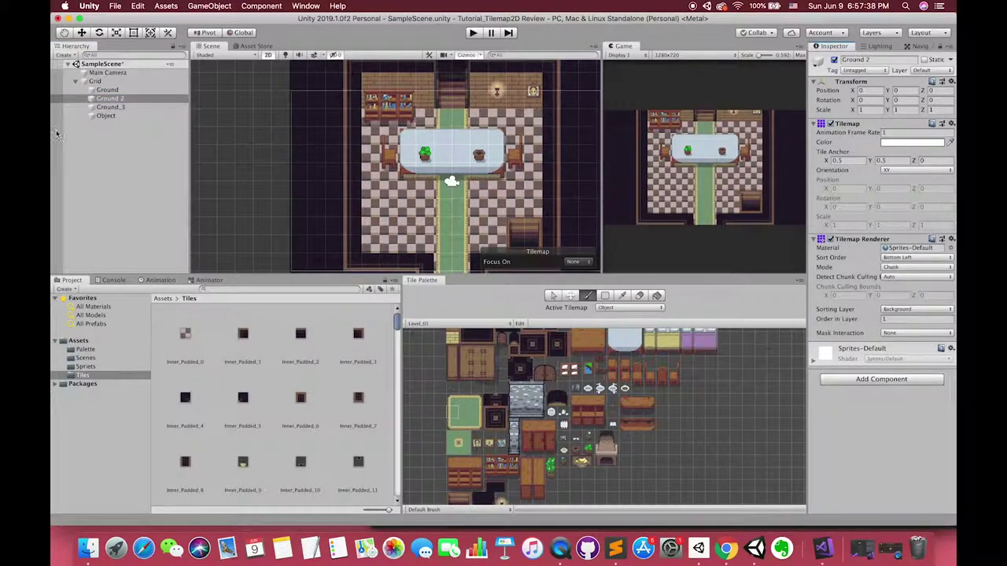
left_click(107, 89)
key("f")
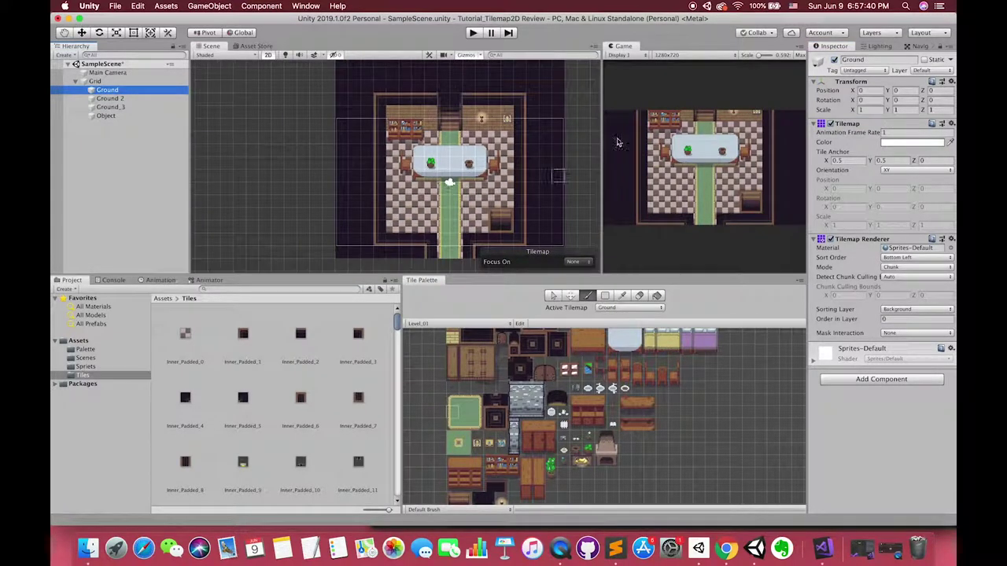
left_click(834, 61)
left_click(834, 61)
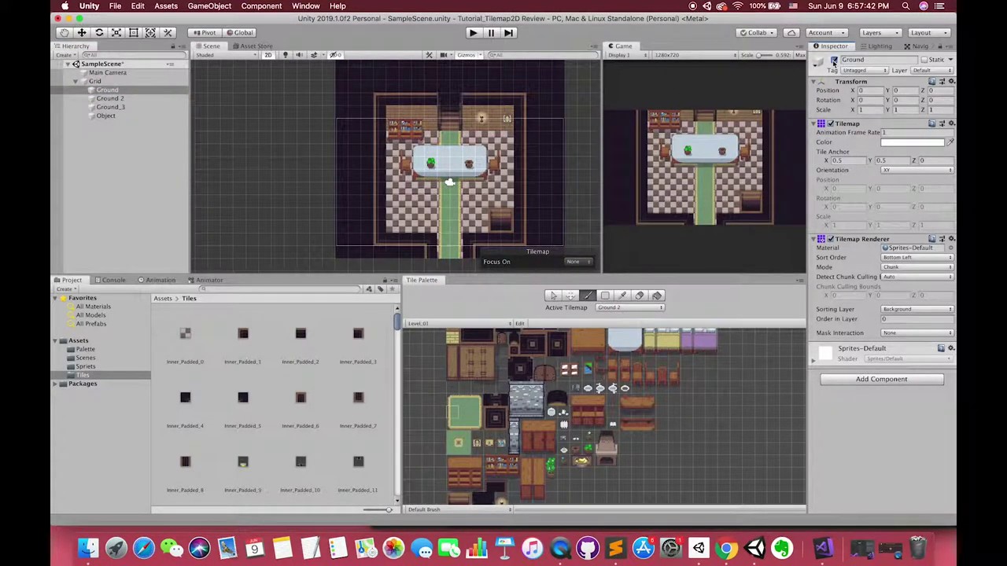
left_click(834, 61)
left_click(834, 60)
left_click(834, 60)
left_click(834, 60)
left_click(834, 60)
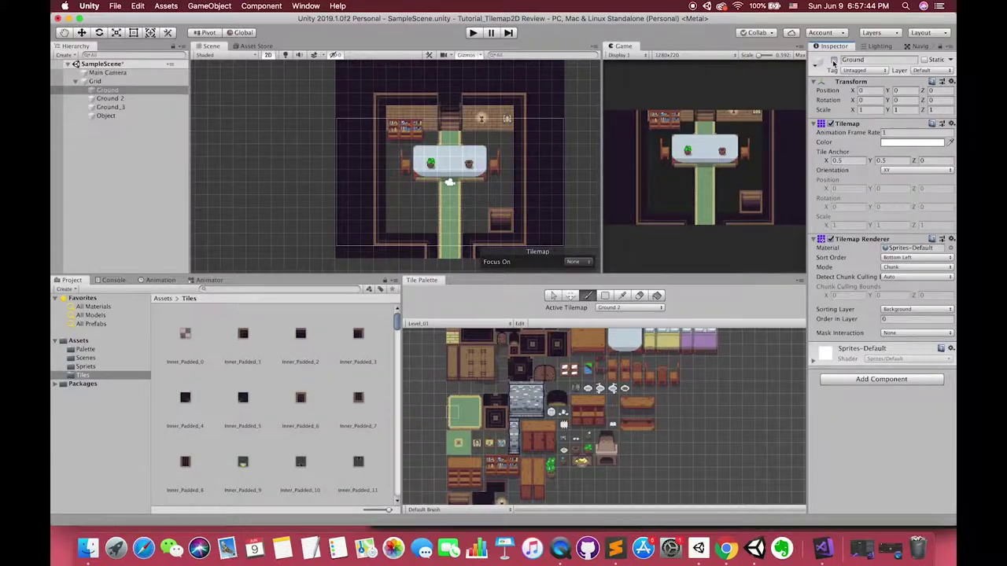
left_click(834, 60)
left_click(834, 60)
left_click(834, 60)
left_click(110, 98)
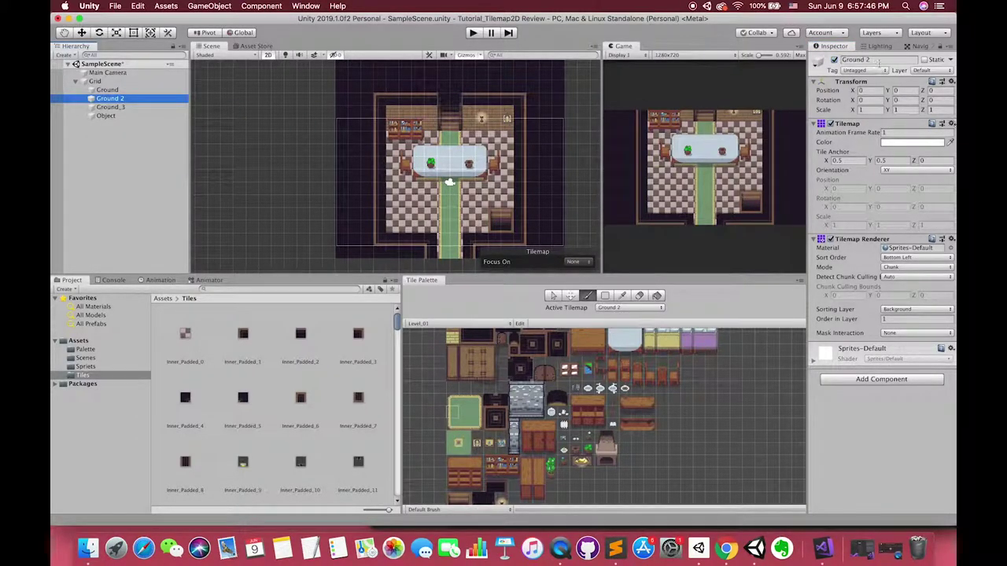
left_click(834, 61)
left_click(834, 60)
left_click(834, 60)
left_click(834, 60)
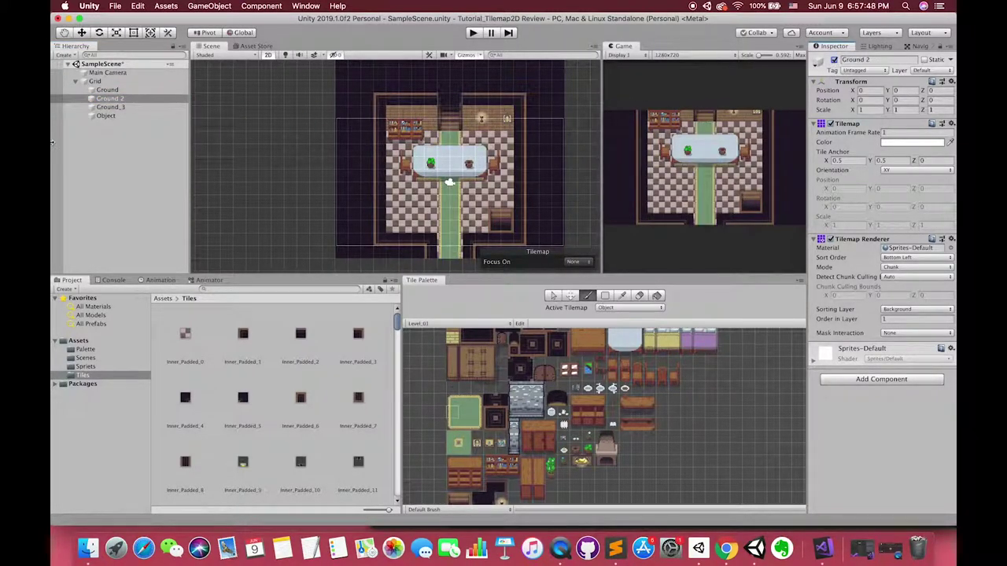
left_click(109, 107)
left_click(834, 61)
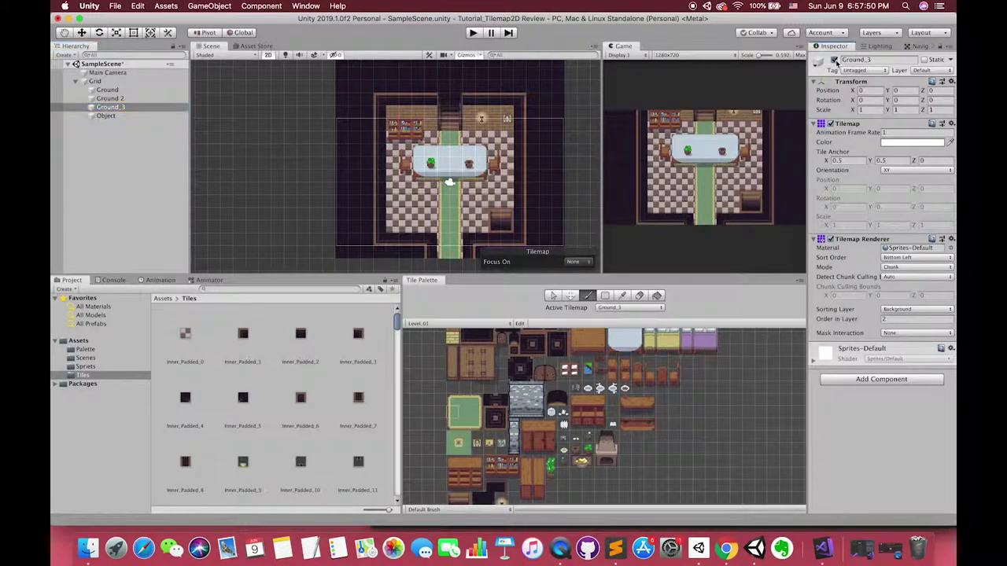
left_click(834, 60)
left_click(834, 60)
left_click(834, 60)
left_click(834, 61)
left_click(834, 60)
left_click(834, 60)
left_click(834, 60)
left_click(111, 98)
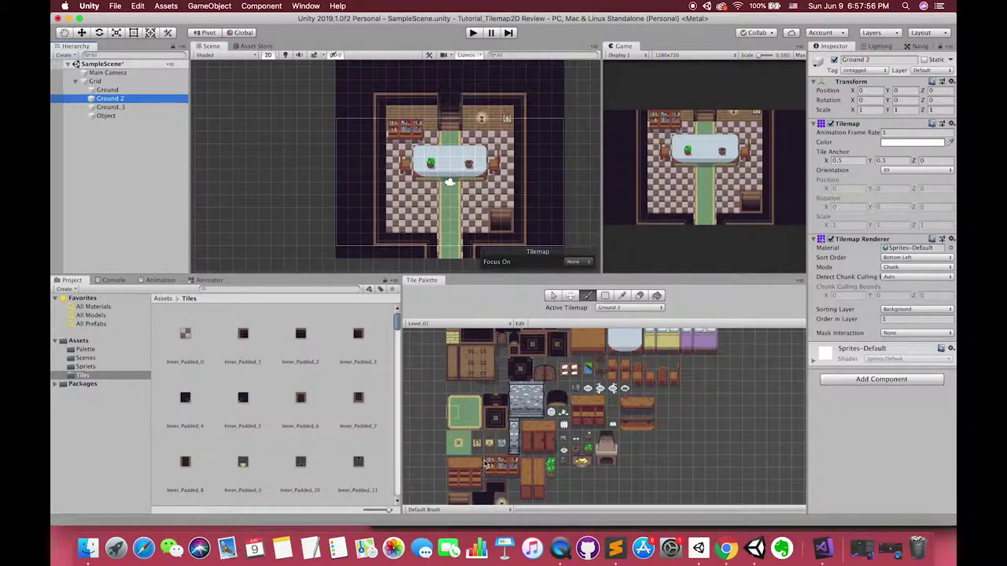
left_click_drag(527, 470, 530, 491)
Paint the tall wooden cabinet tiles at the room's lower-left wall on Ground 2.
left_click(396, 243)
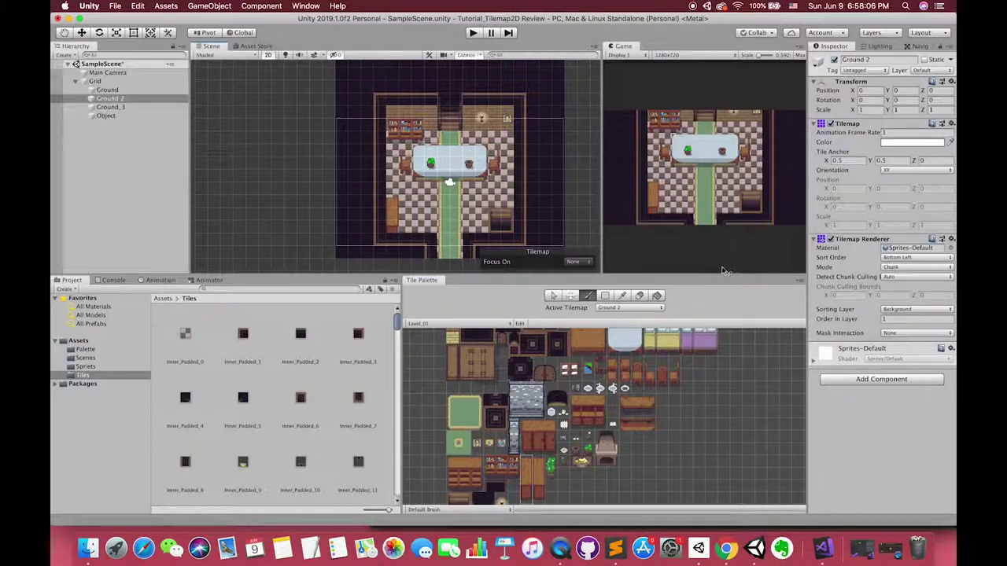
scroll(466, 166, "up", 3)
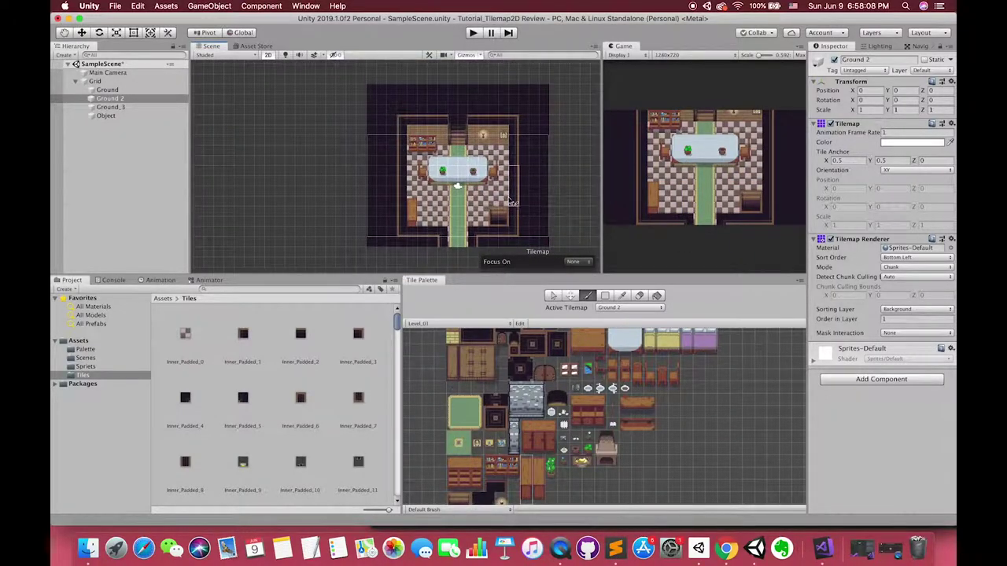
scroll(466, 166, "up", 2)
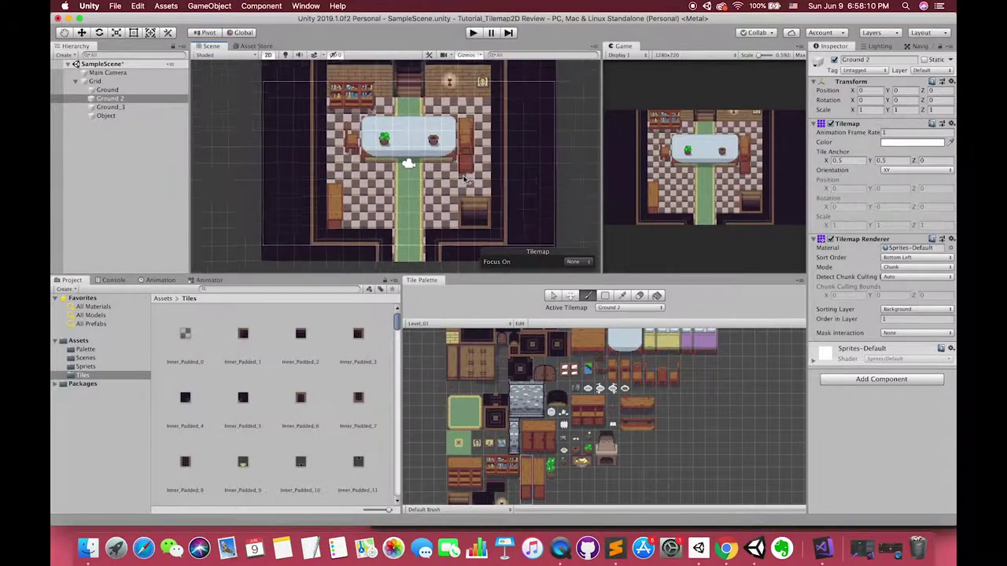
scroll(466, 173, "up", 2)
scroll(465, 197, "up", 2)
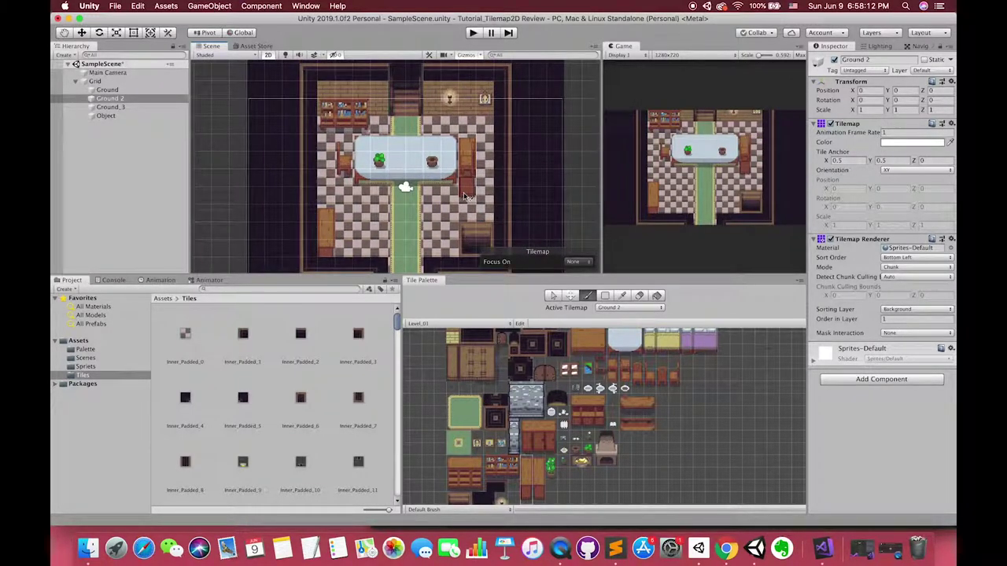
scroll(508, 199, "down", 1)
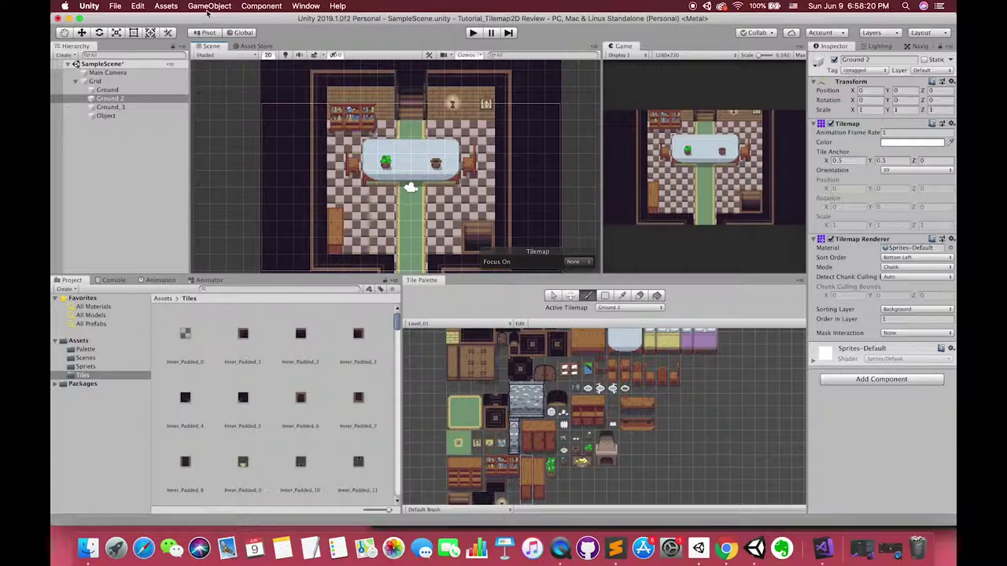
Search the enlarged Asset Store panel for 'Pixel Player' and scroll the 11 results.
left_click(240, 47)
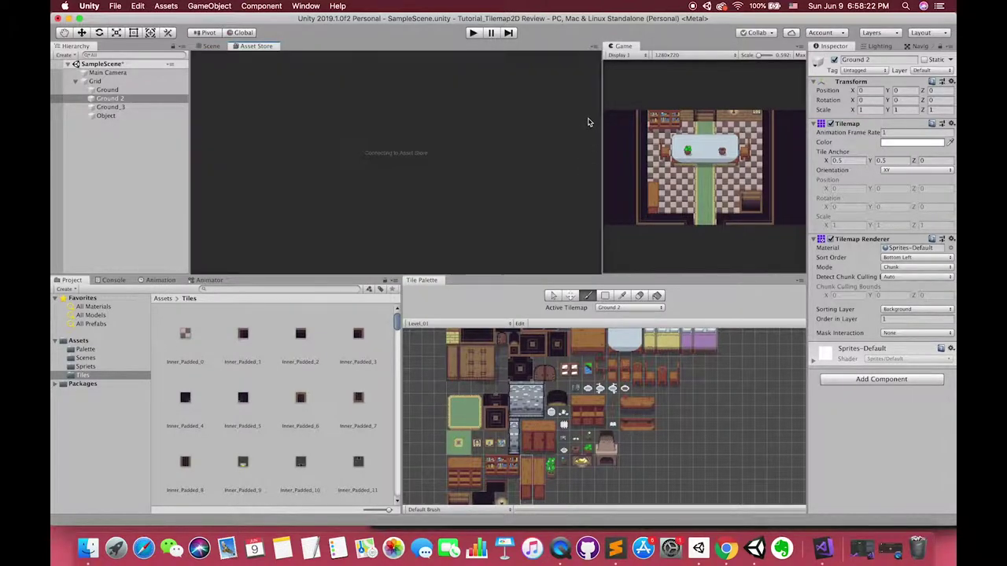
left_click_drag(509, 277, 510, 371)
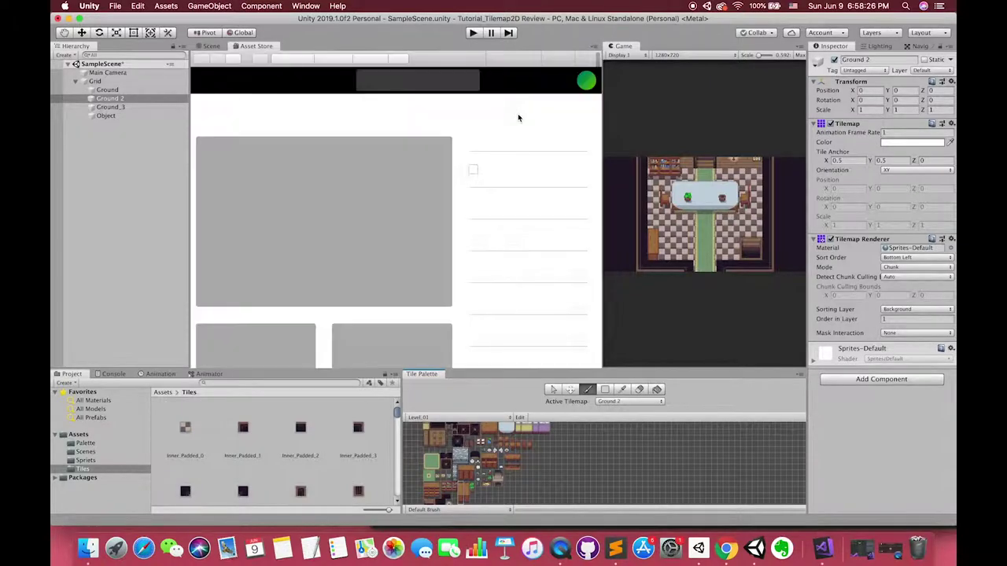
left_click(416, 80)
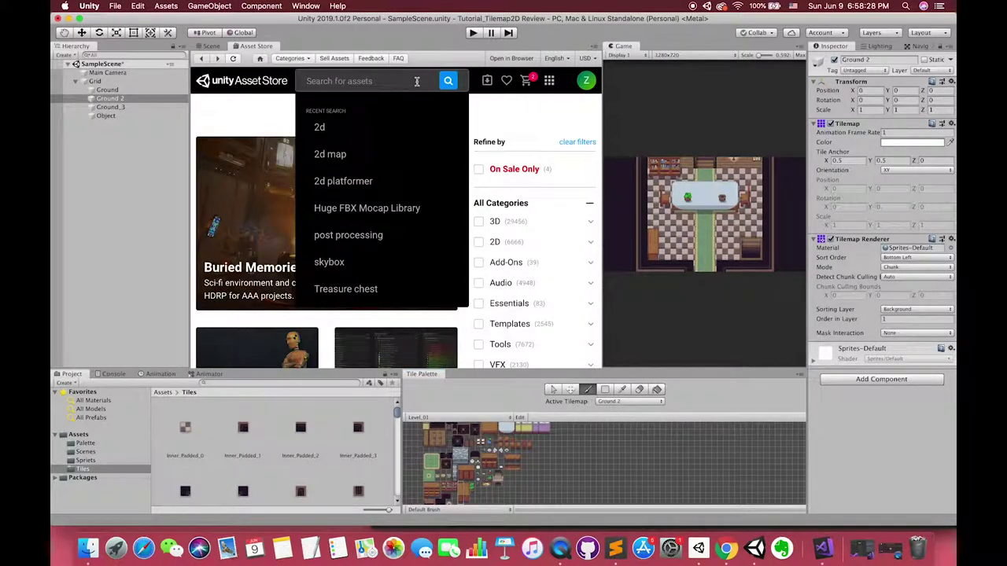
type("Pix")
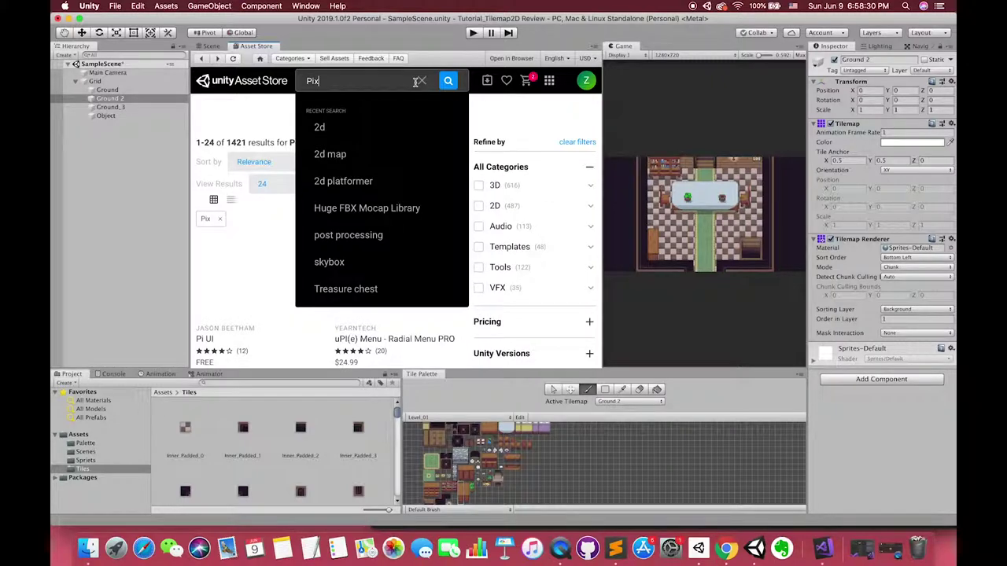
type("el Player")
key("Return")
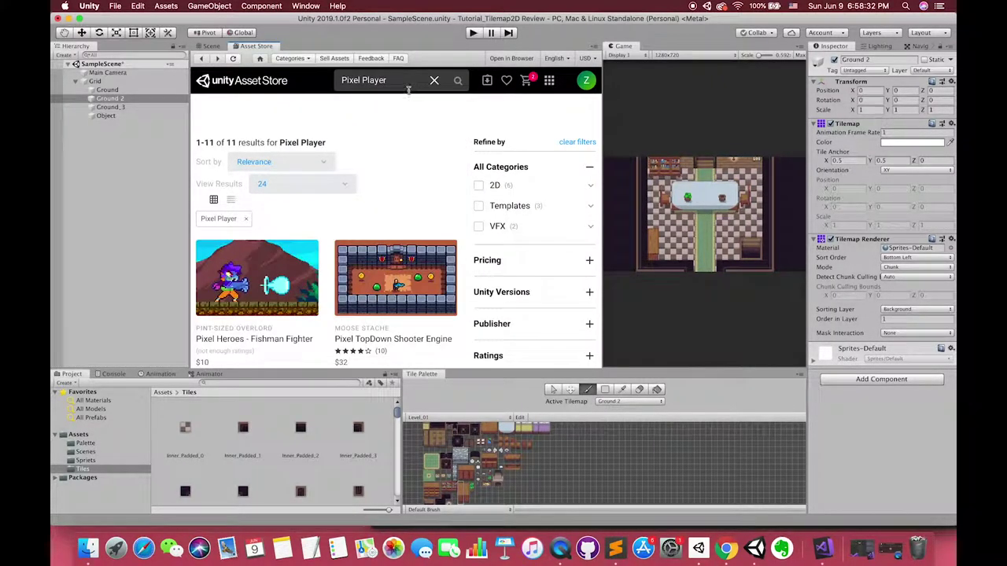
scroll(387, 268, "down", 3)
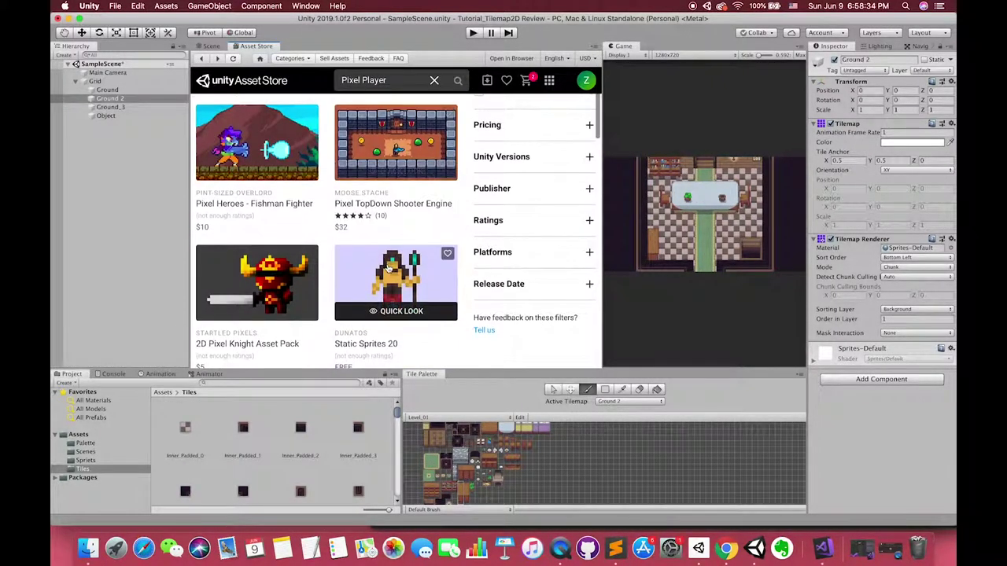
scroll(388, 269, "down", 2)
scroll(398, 268, "up", 5)
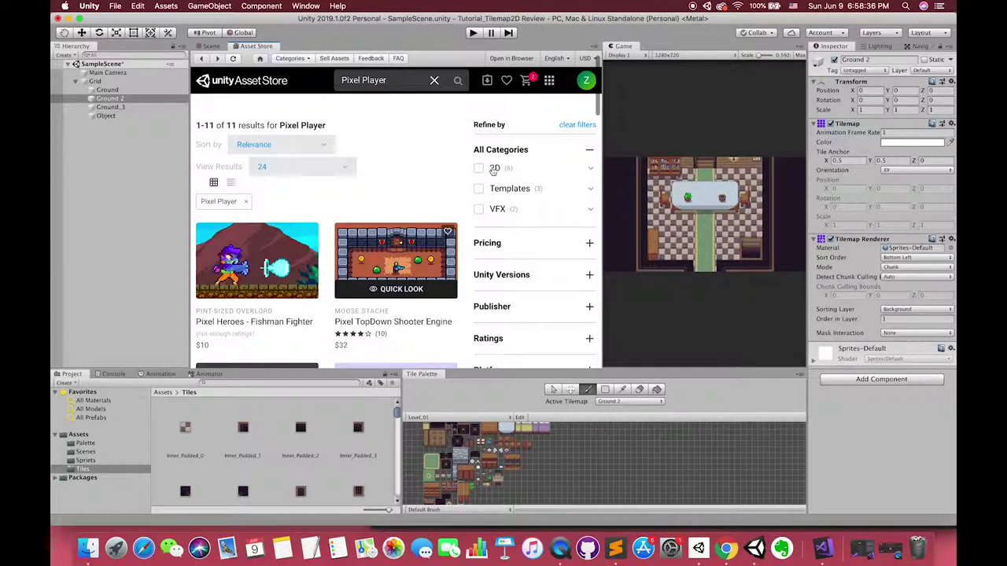
Filter the results to 2D assets and maximize the Asset Store panel.
left_click(479, 185)
left_click(595, 53)
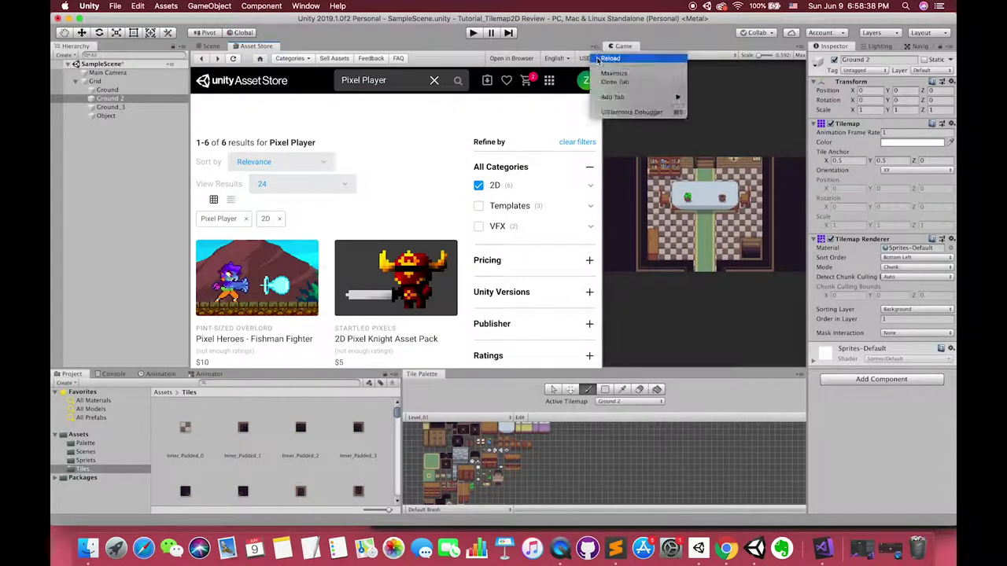
left_click(612, 61)
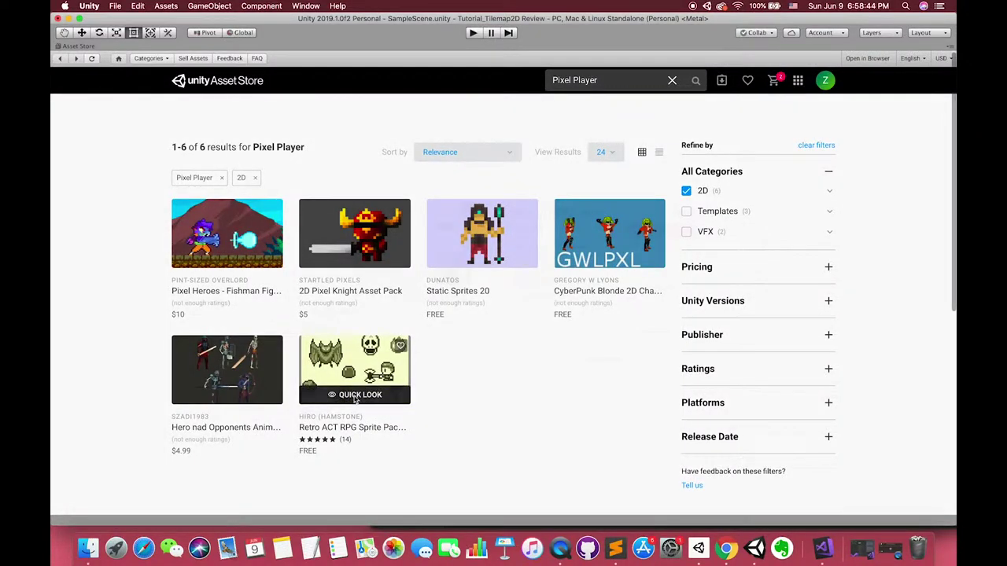
Download and import all items of the free Retro ACT RPG Sprite Pack 01.
left_click(358, 398)
left_click(732, 219)
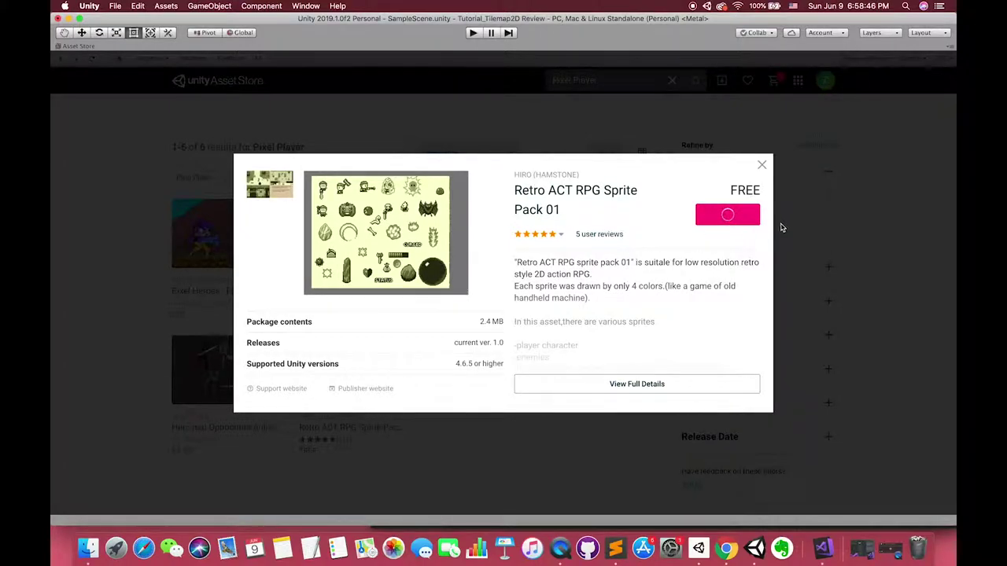
left_click(741, 222)
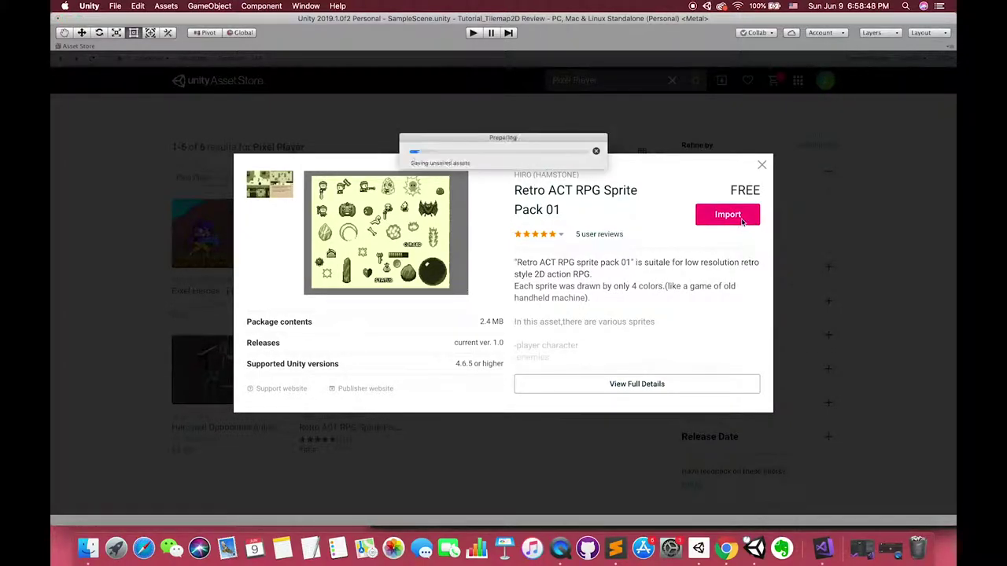
left_click(580, 412)
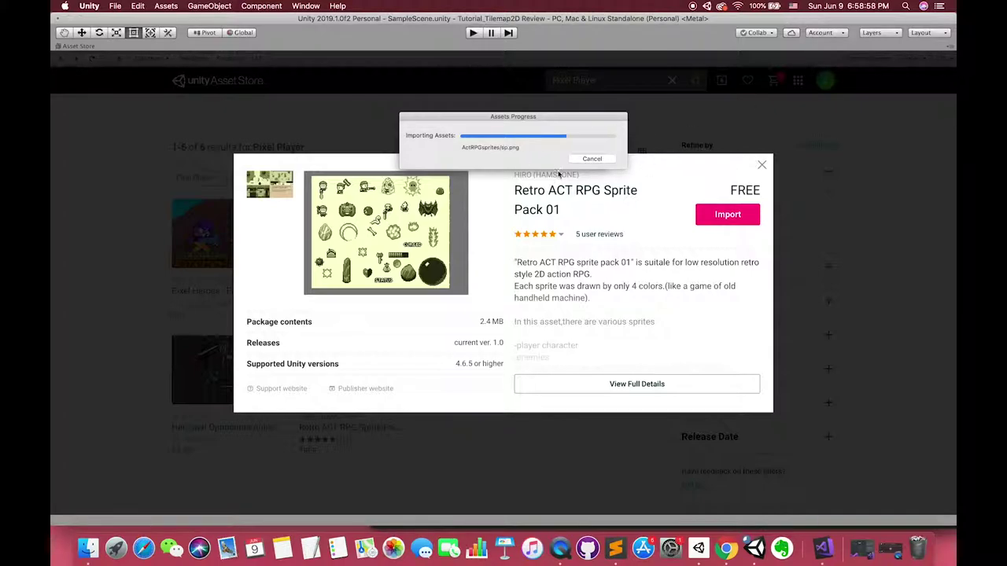
Restore the normal editor layout and select the en sheet in ActRPGsprites.
left_click(950, 47)
left_click(916, 73)
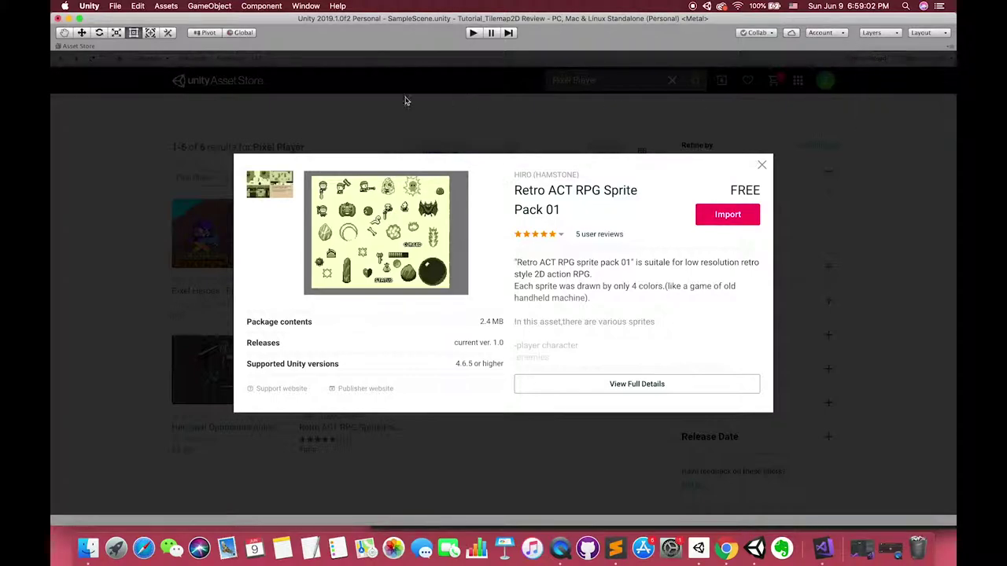
left_click(93, 443)
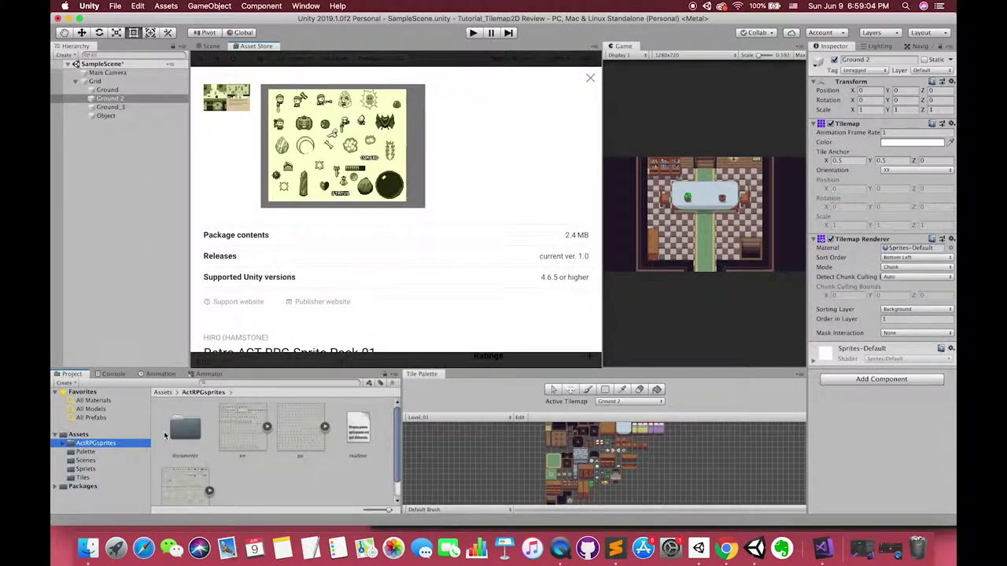
left_click(235, 436)
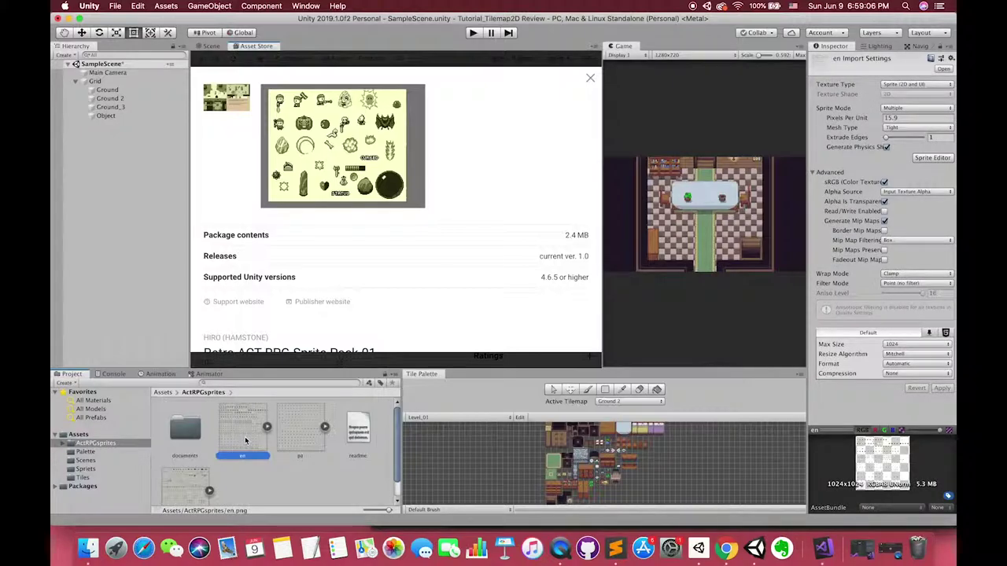
Zoom into the en sheet's slices in the Sprite Editor, then open pa.png in Preview.
left_click(931, 158)
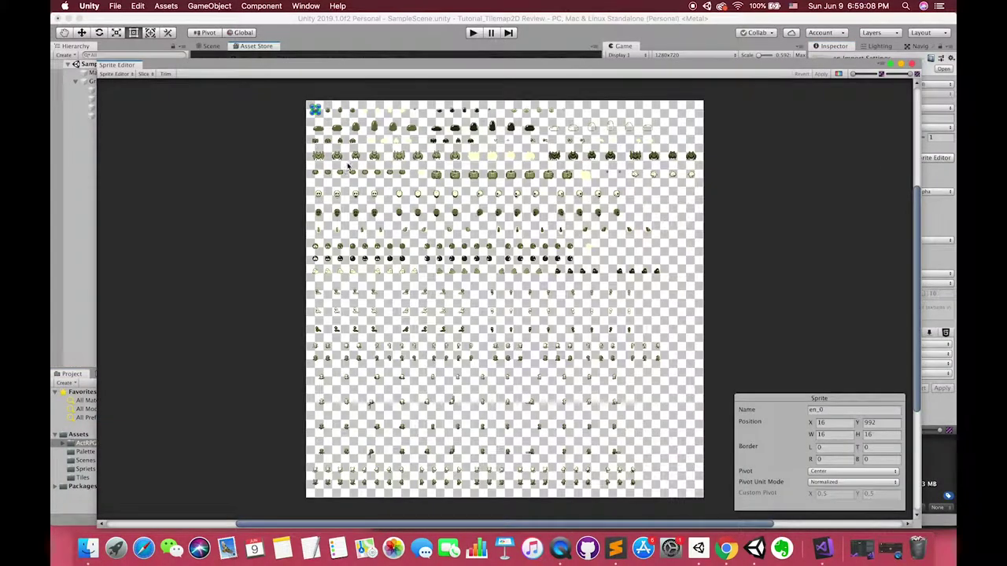
scroll(373, 203, "up", 5)
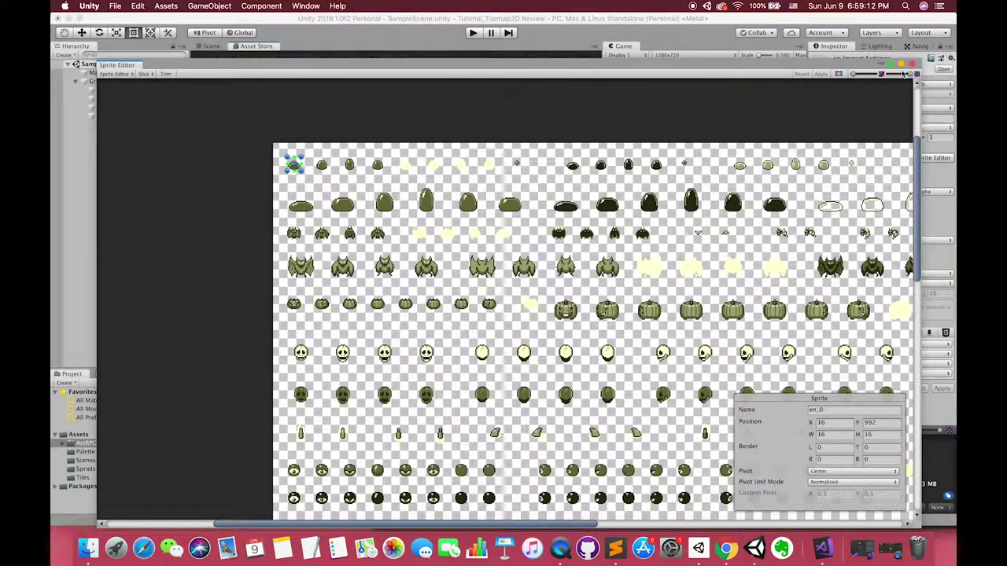
left_click(915, 74)
double_click(307, 438)
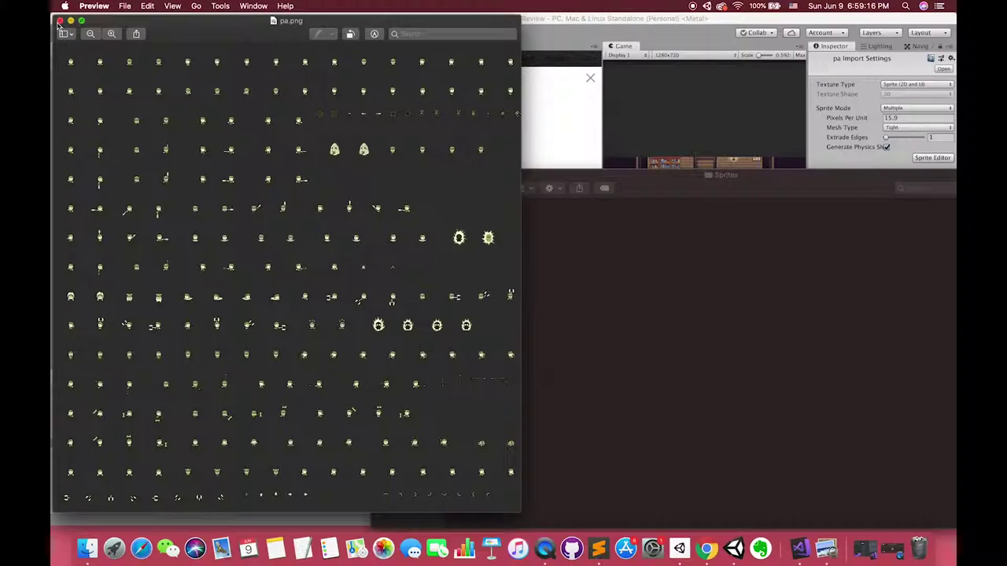
Close pa.png, peek into the documents folder, and view the sp.png sheet in Preview.
left_click(59, 21)
left_click(186, 437)
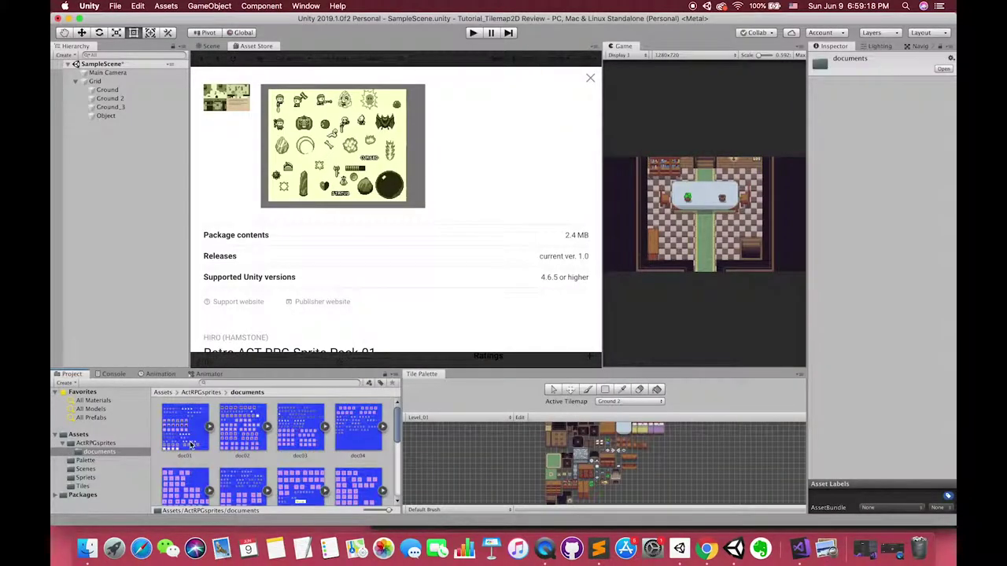
left_click(95, 443)
double_click(189, 470)
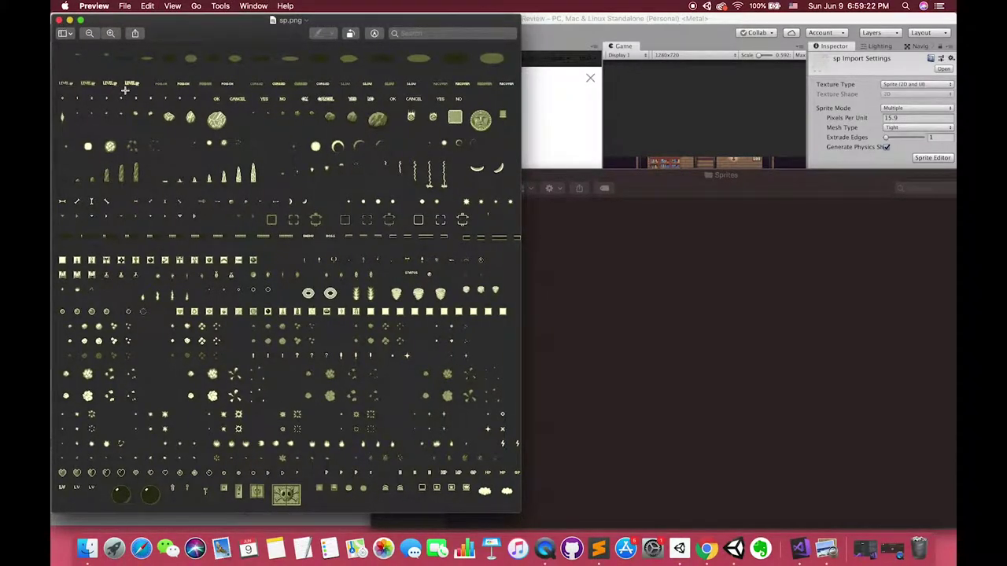
left_click(58, 21)
Close the leftover Preview window and return to the room Scene view.
left_click(381, 176)
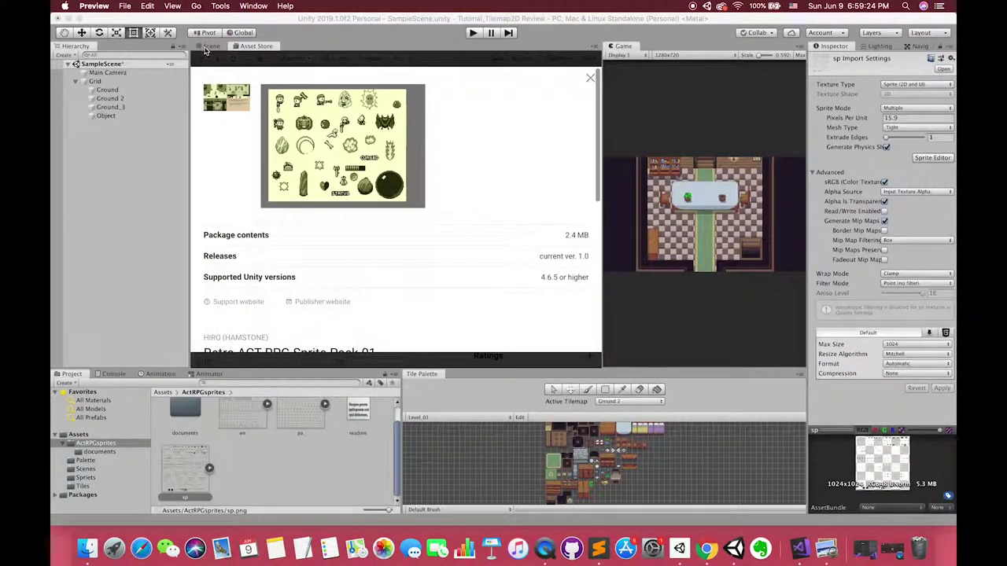
left_click(291, 319)
left_click(303, 432)
Expand the en sheet and drag the en_59 monster sprite into the scene, framed with F.
left_click(268, 426)
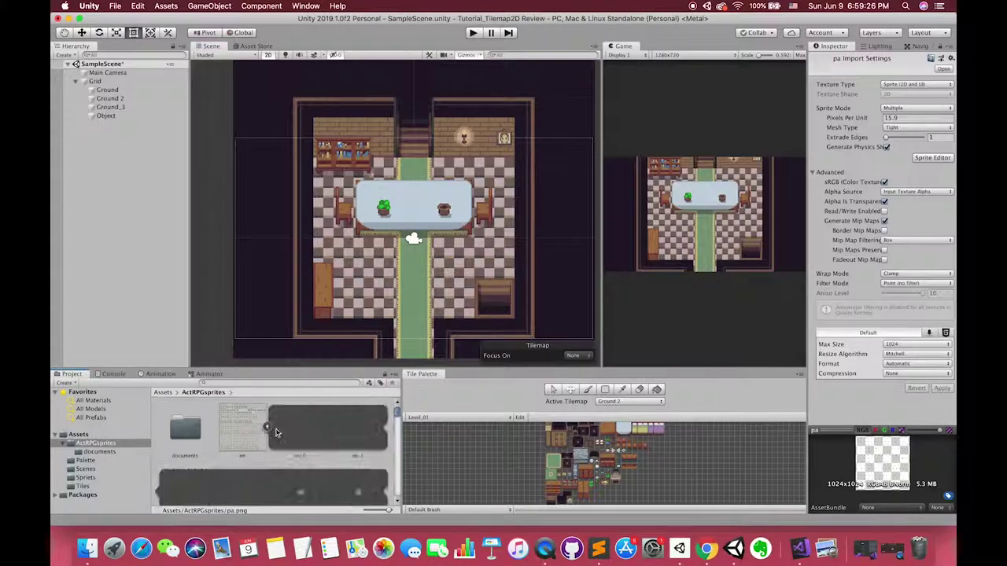
scroll(304, 460, "down", 5)
scroll(302, 462, "down", 5)
scroll(302, 464, "down", 5)
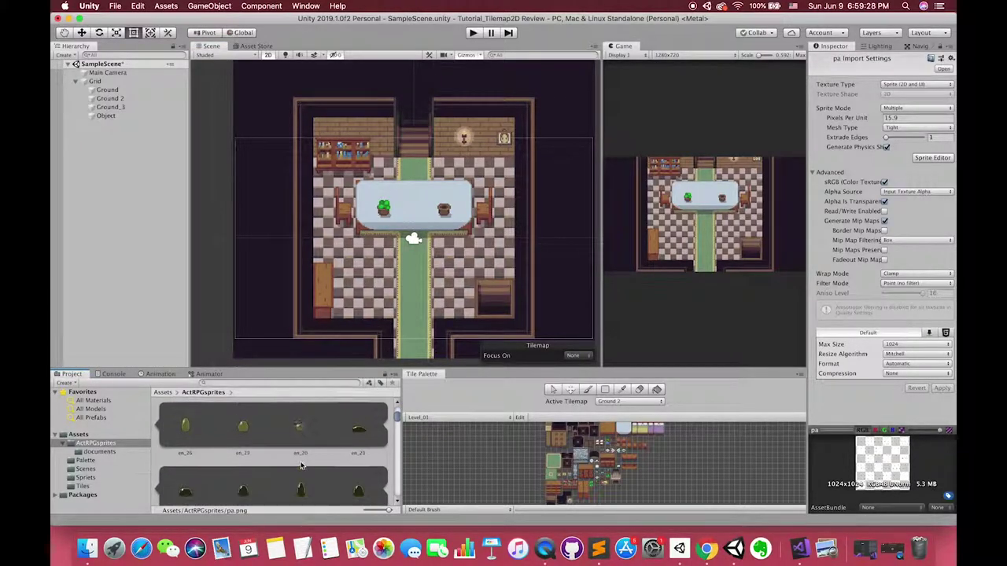
scroll(301, 466, "down", 5)
scroll(300, 466, "down", 3)
scroll(301, 468, "down", 3)
scroll(301, 471, "down", 3)
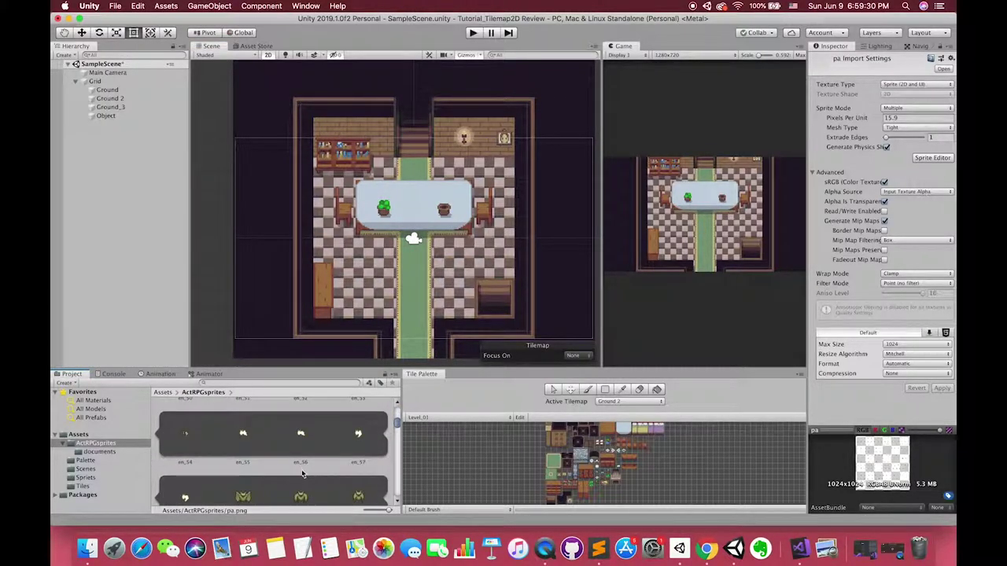
scroll(302, 473, "down", 3)
scroll(301, 472, "up", 3)
scroll(298, 472, "down", 1)
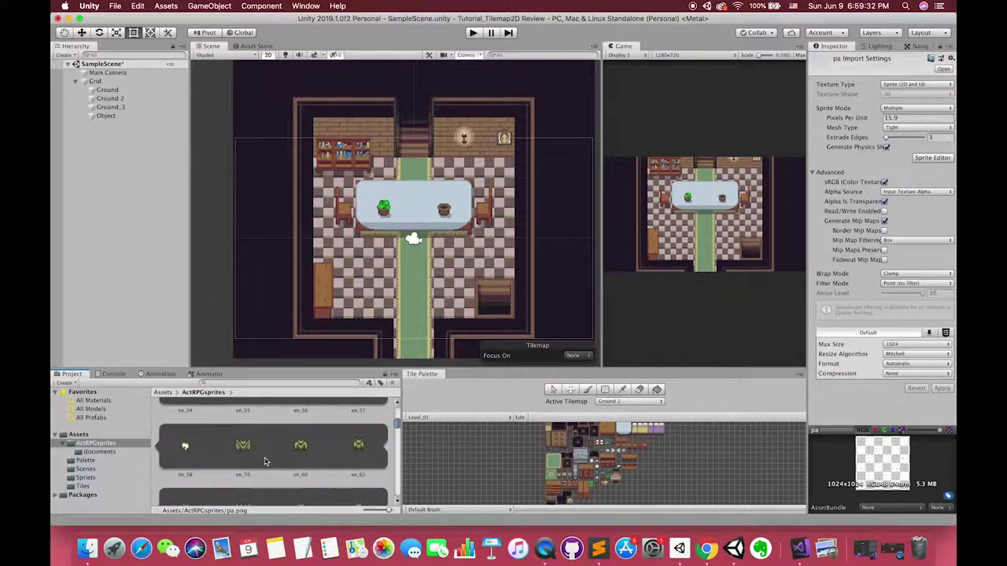
left_click(244, 447)
left_click_drag(243, 447, 135, 218)
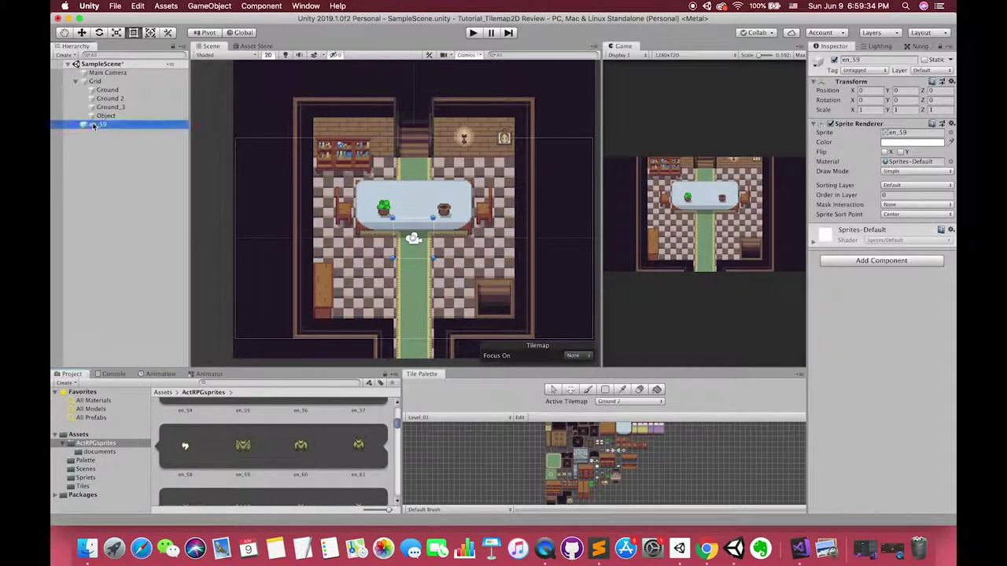
key("f")
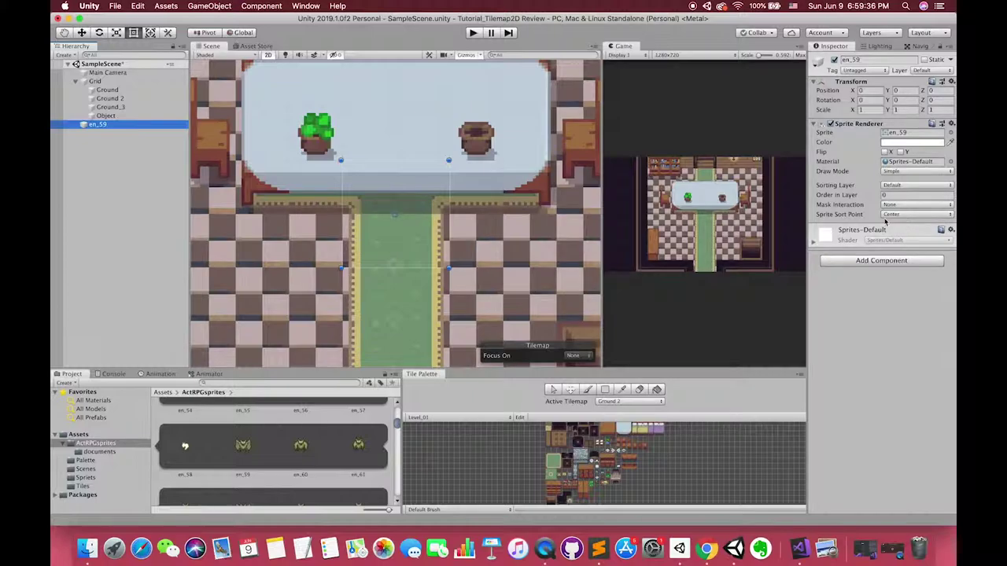
Put en_59 on the Background sorting layer with Order in Layer 2.
left_click(904, 188)
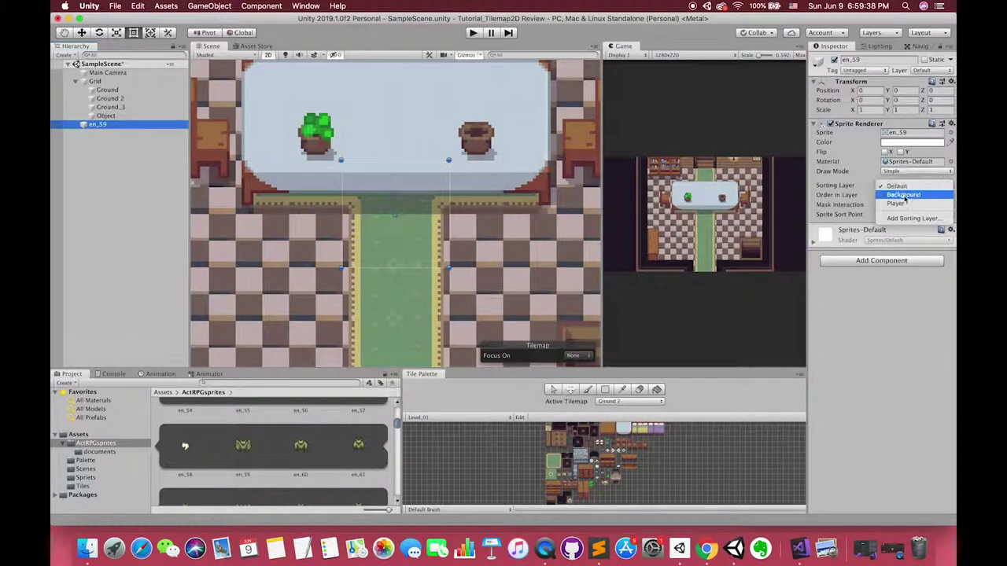
left_click(901, 195)
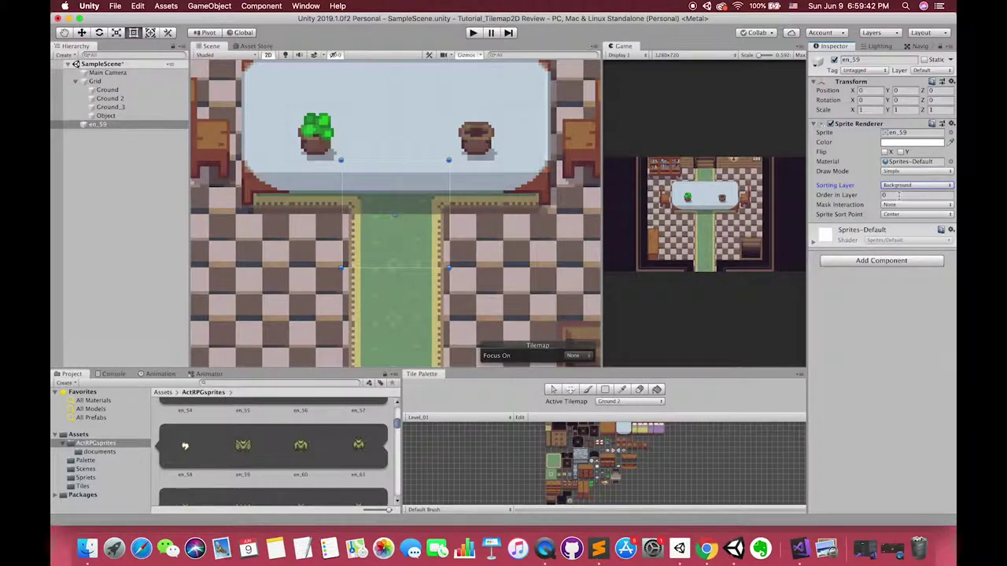
left_click(899, 195)
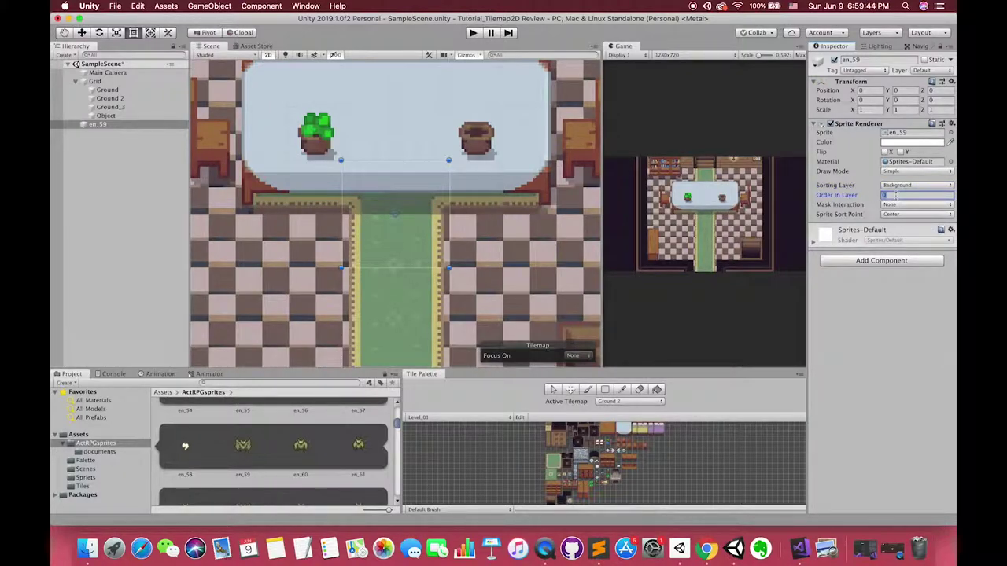
type("2")
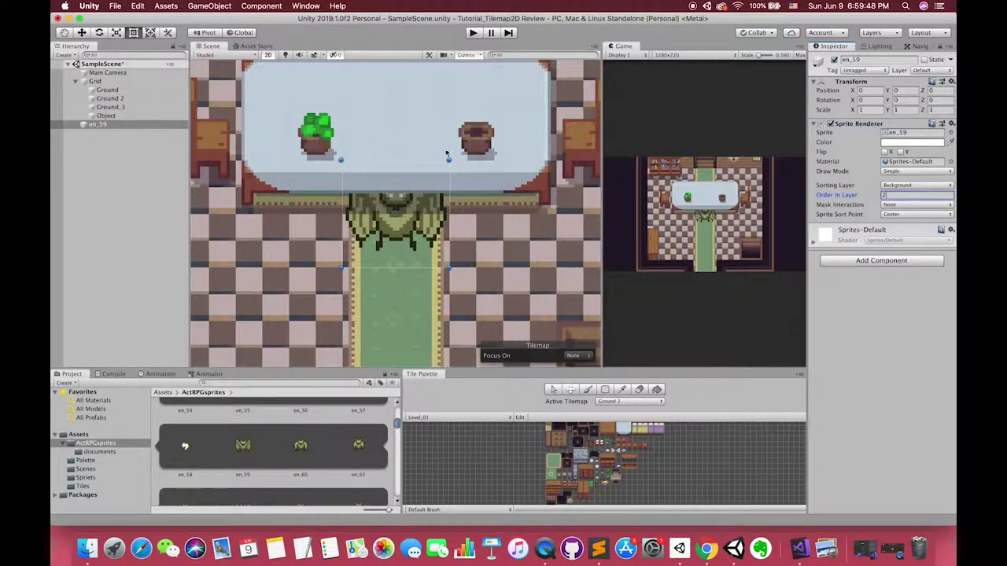
Pan the room and toggle Ground 3's visibility to check its tiles.
scroll(392, 240, "down", 2)
middle_click_drag(391, 236, 386, 287)
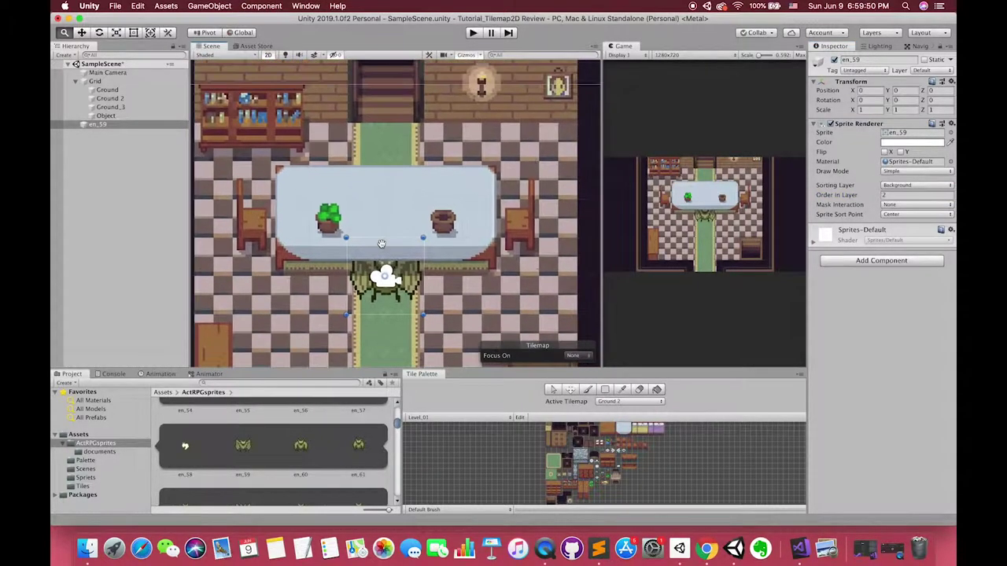
left_click(110, 99)
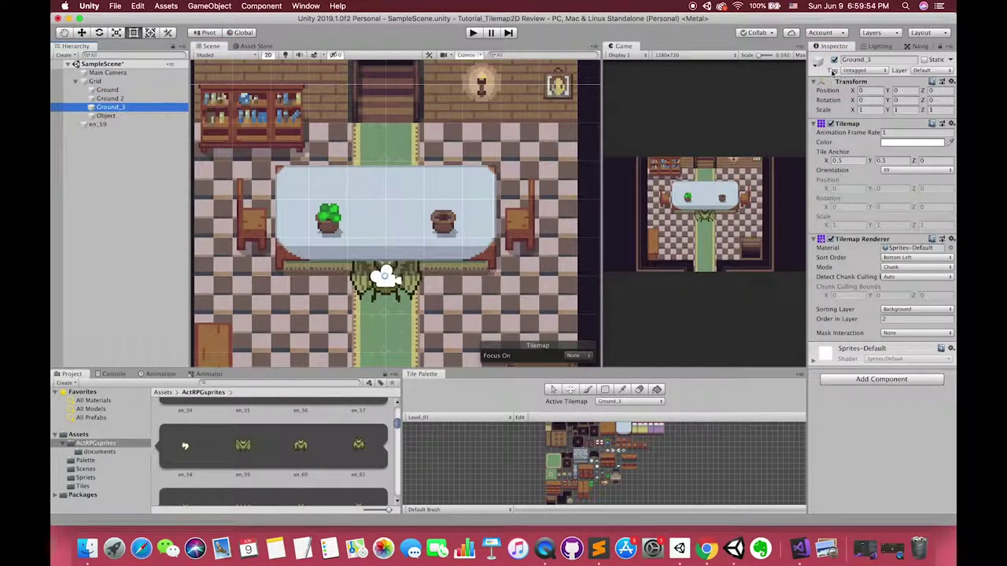
left_click(834, 61)
left_click(834, 60)
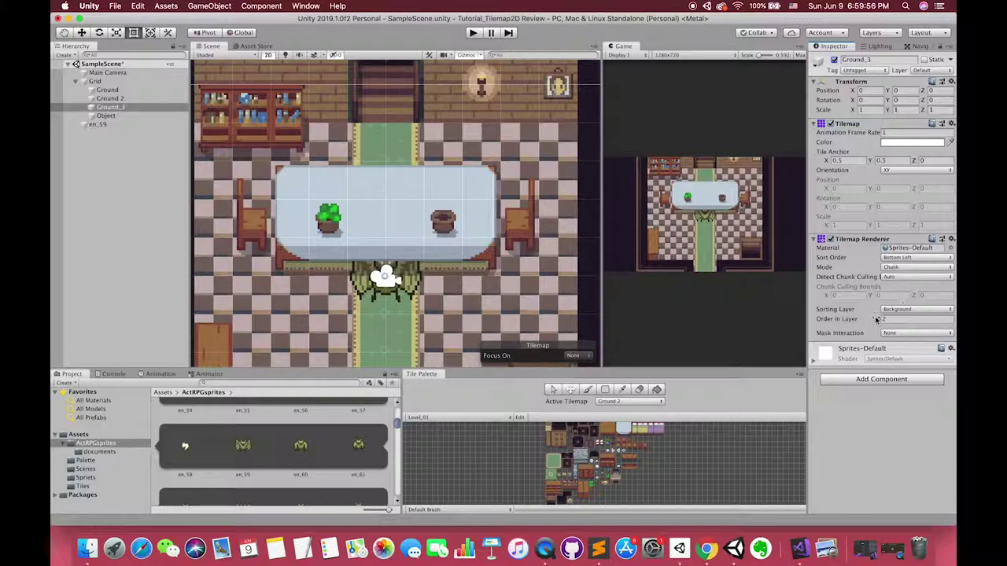
Select en_59 and settle its Order in Layer back at 2.
left_click(98, 124)
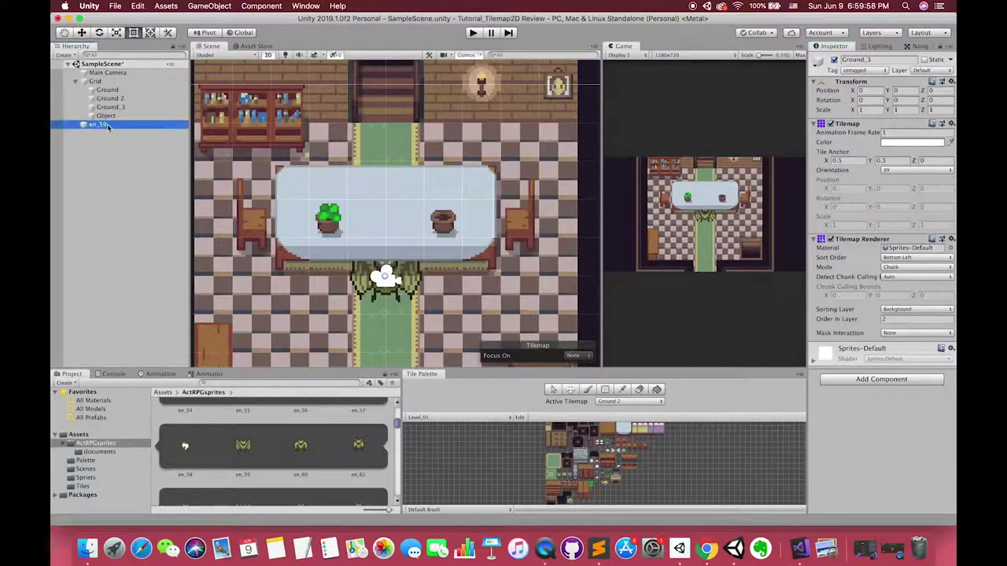
left_click(892, 195)
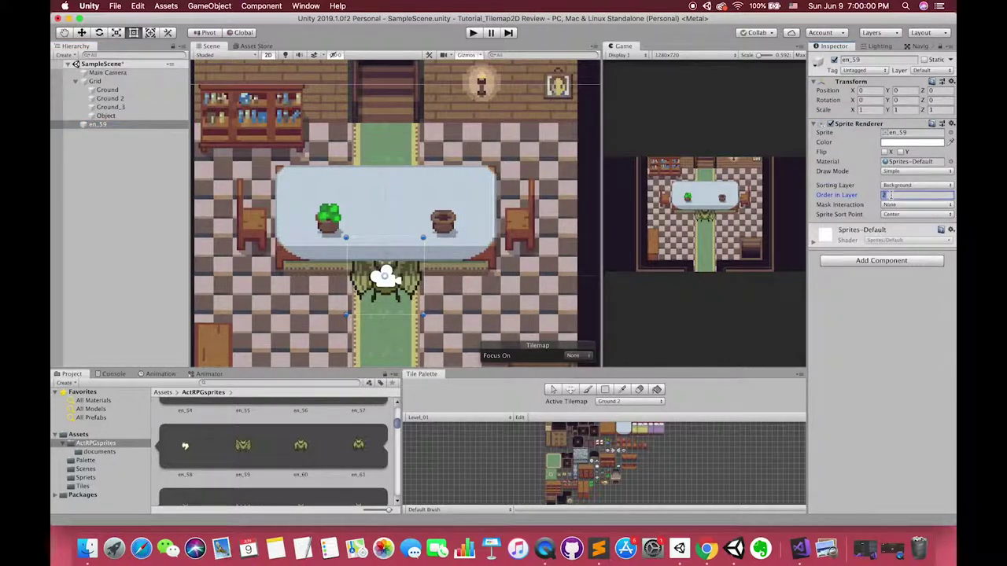
type("3")
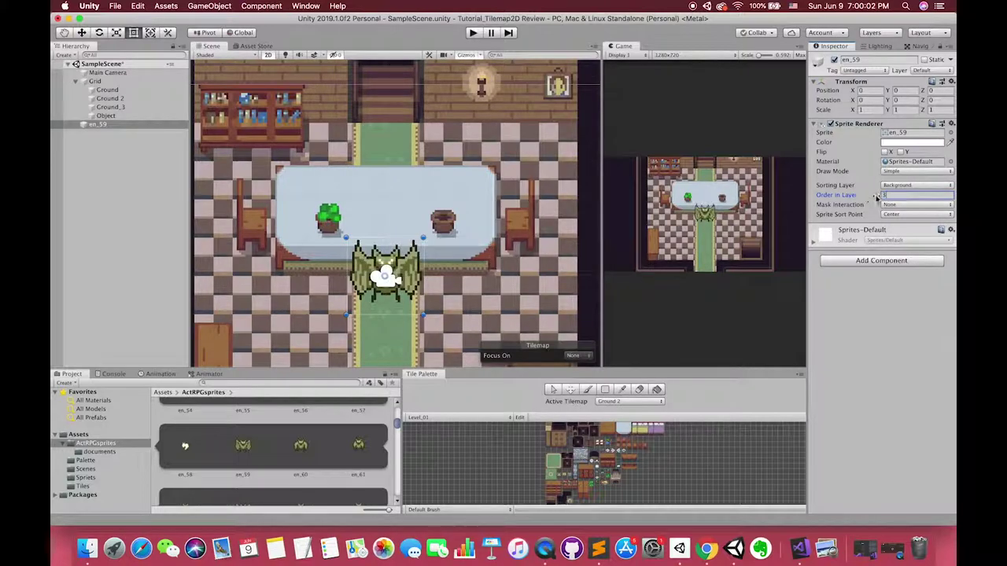
left_click_drag(879, 197, 809, 212)
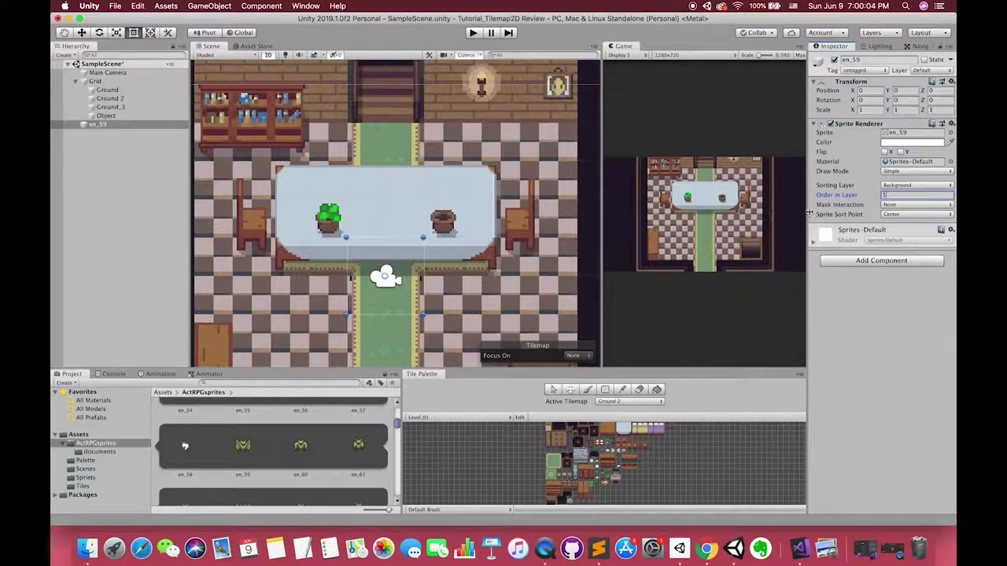
type("2")
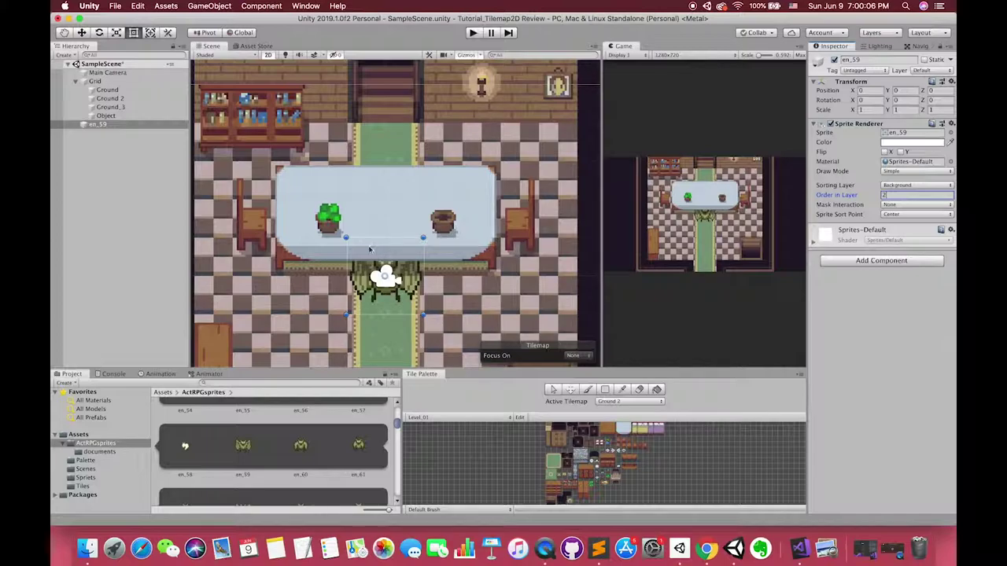
type("w")
Move en_59 up to Y 3.18 behind the table and scale it to about 1.3.
left_click_drag(400, 279, 408, 117)
key("r")
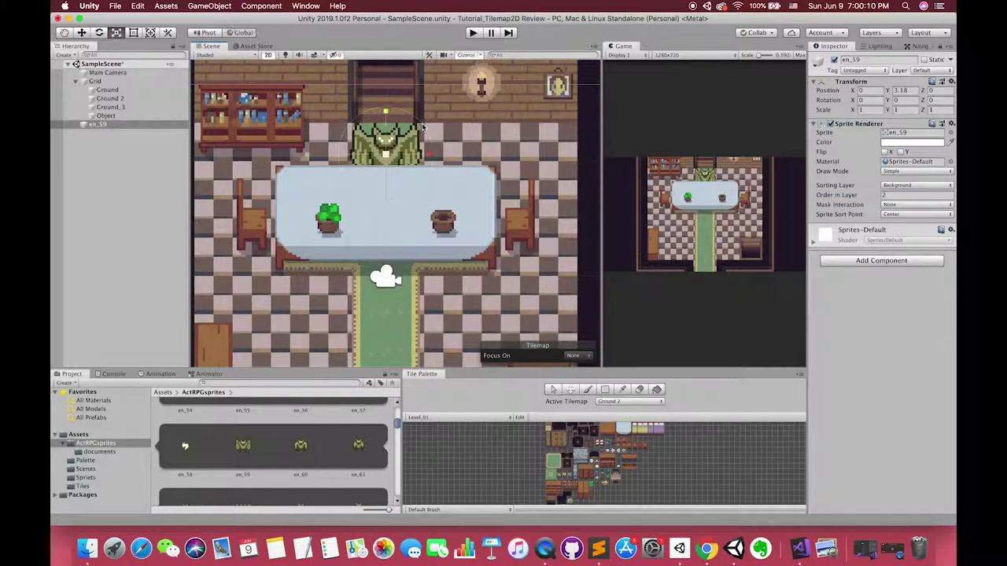
left_click_drag(387, 155, 406, 144)
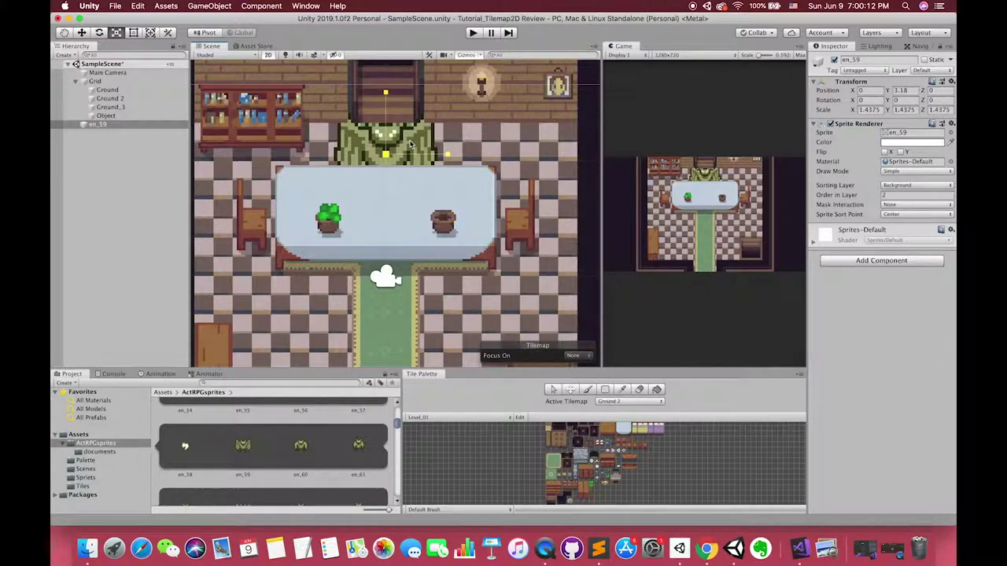
scroll(431, 123, "down", 2)
middle_click_drag(432, 124, 414, 194)
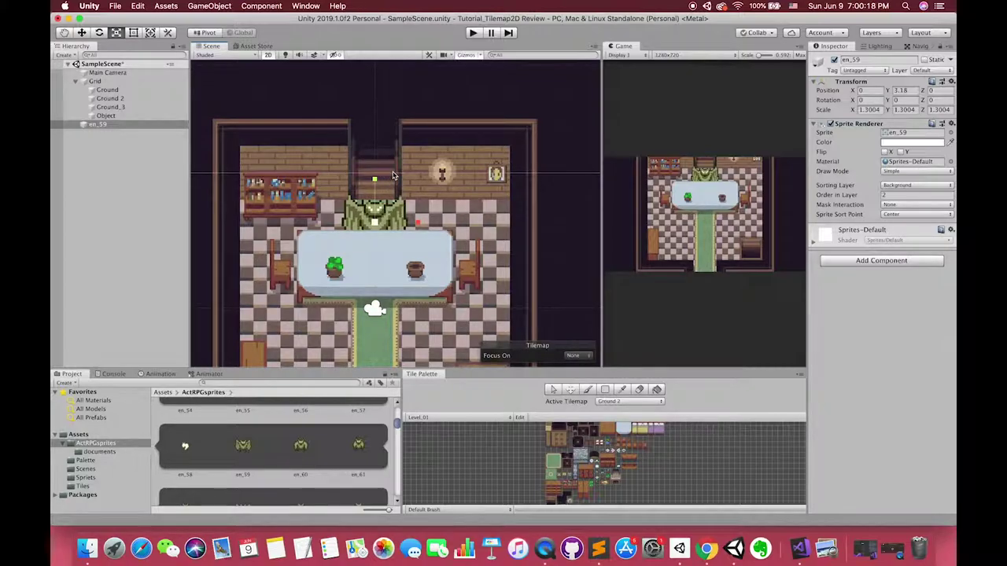
left_click(395, 180)
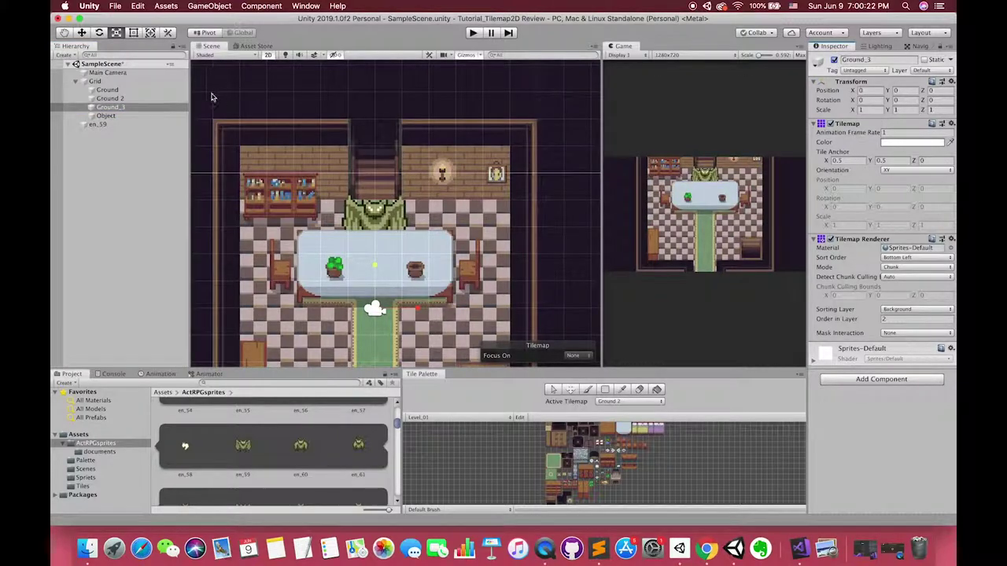
Step through the tilemaps, toggling Object and Ground_3 to see which holds the stairs and furniture.
left_click(111, 99)
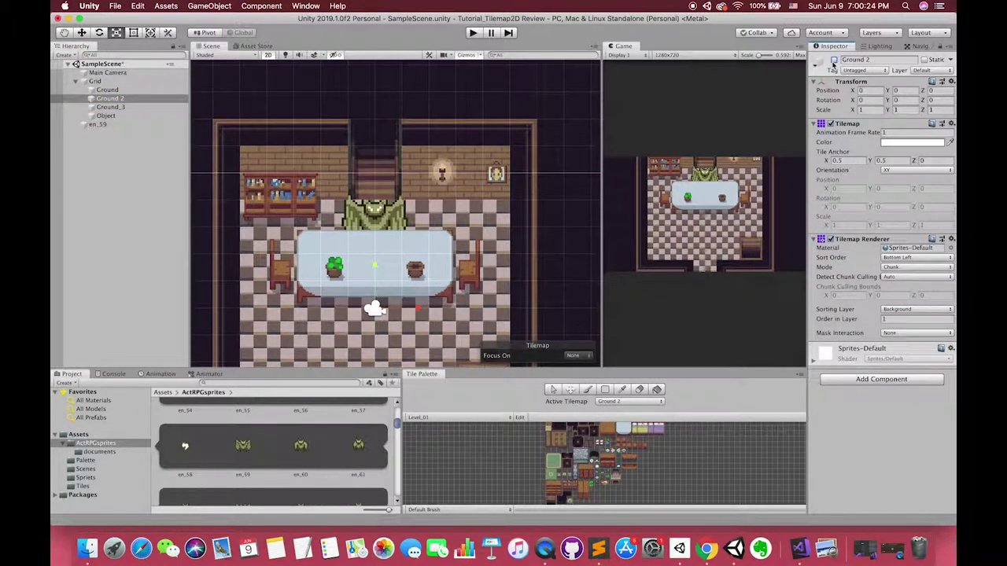
key("Up")
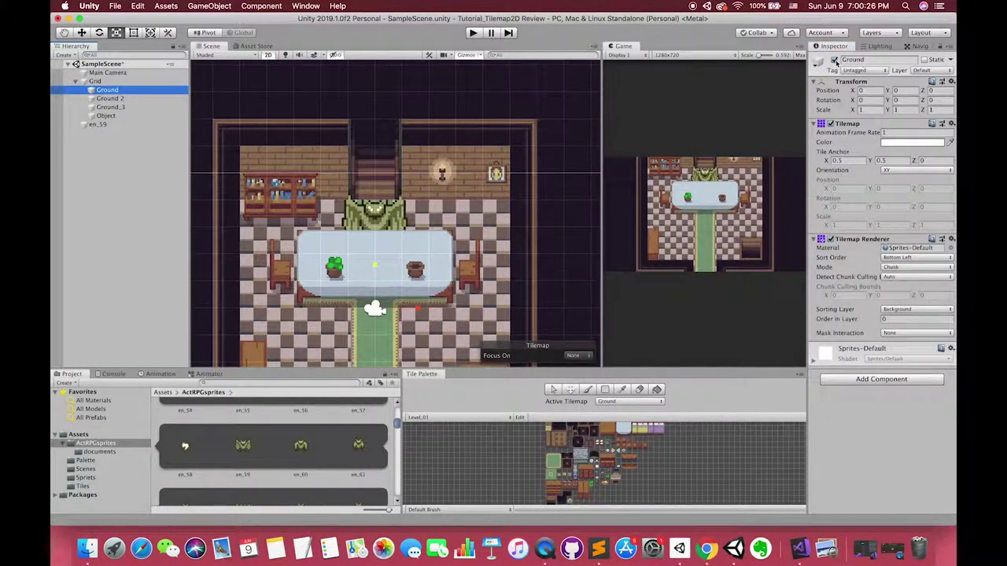
key("Down")
key("Down")
key("Down")
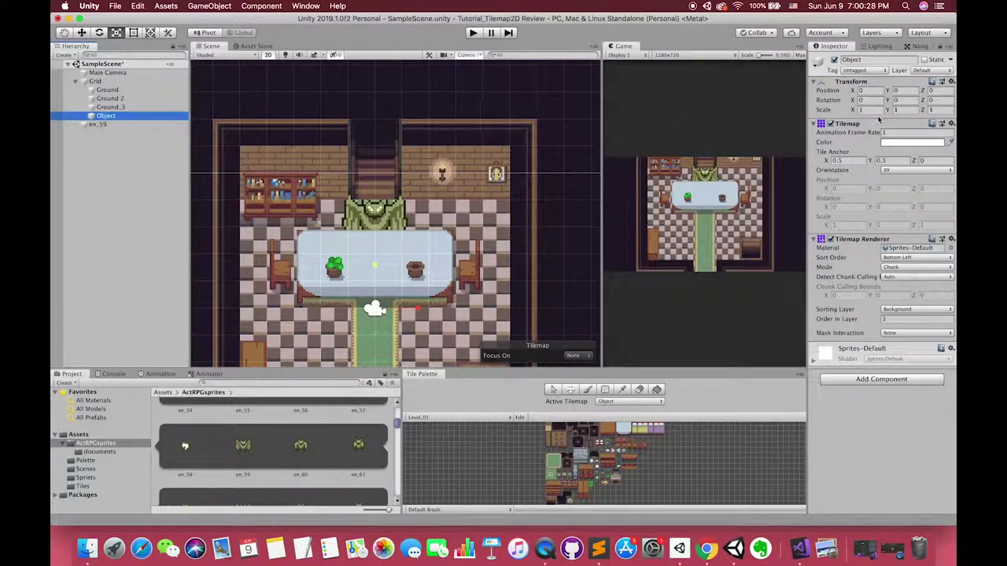
left_click(834, 60)
left_click(834, 60)
key("Up")
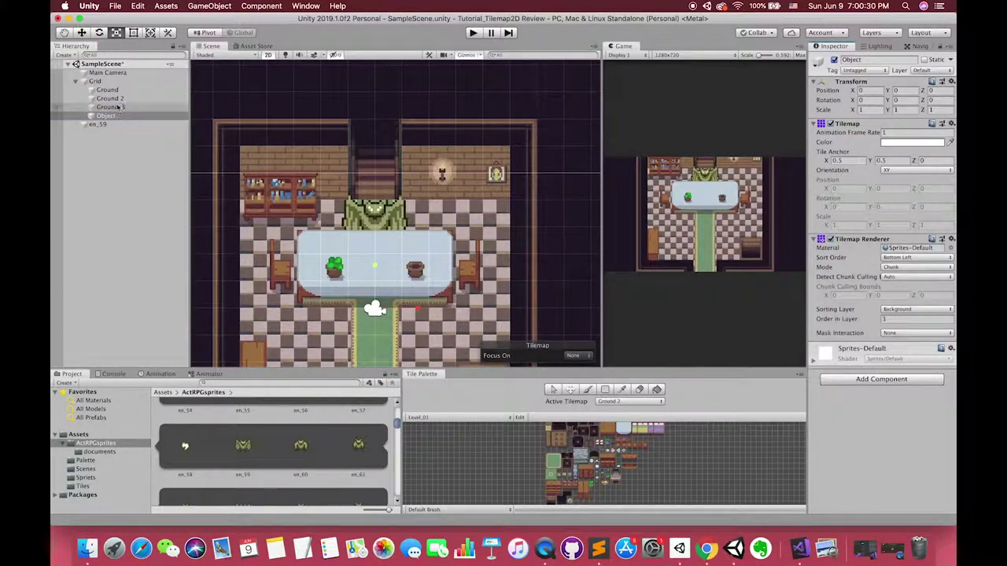
left_click(834, 60)
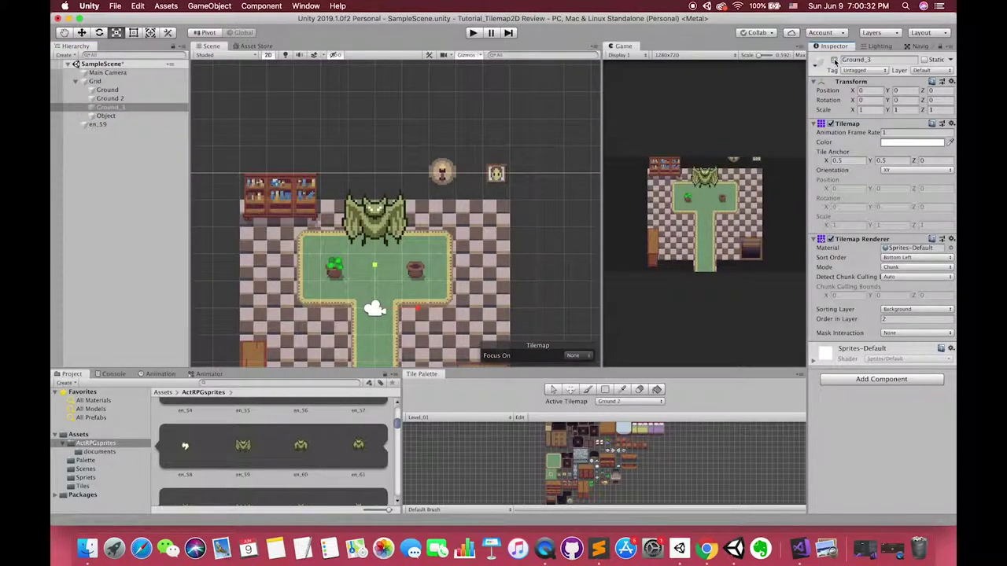
left_click(834, 60)
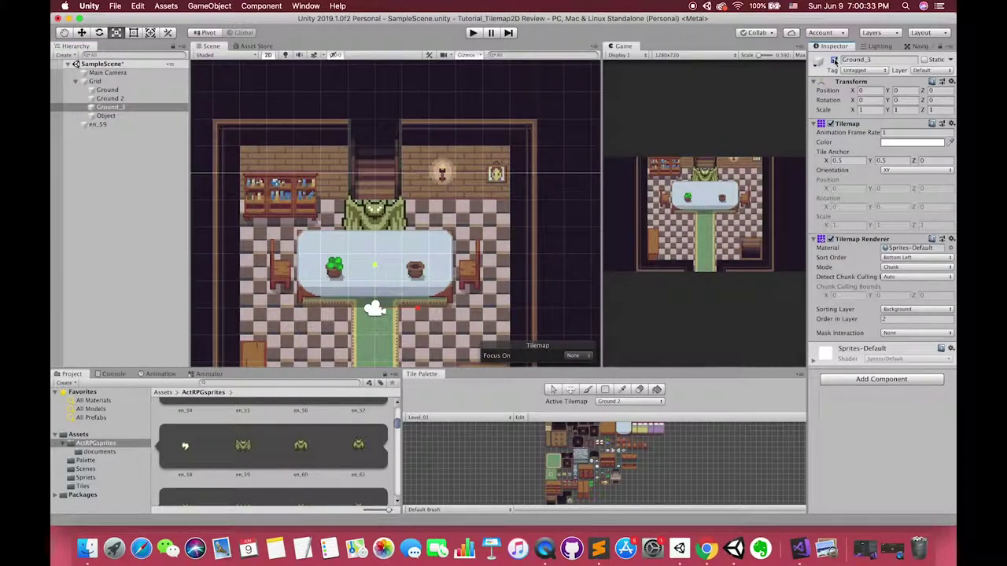
Erase stair tiles at the top of the room, accidentally also erasing a carpet tile.
left_click(640, 390)
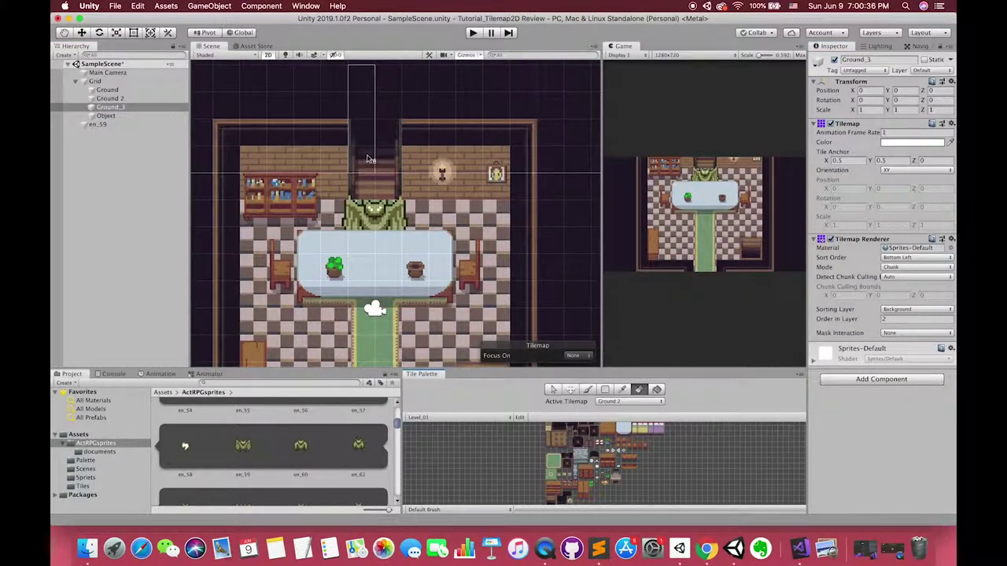
left_click_drag(374, 152, 376, 155)
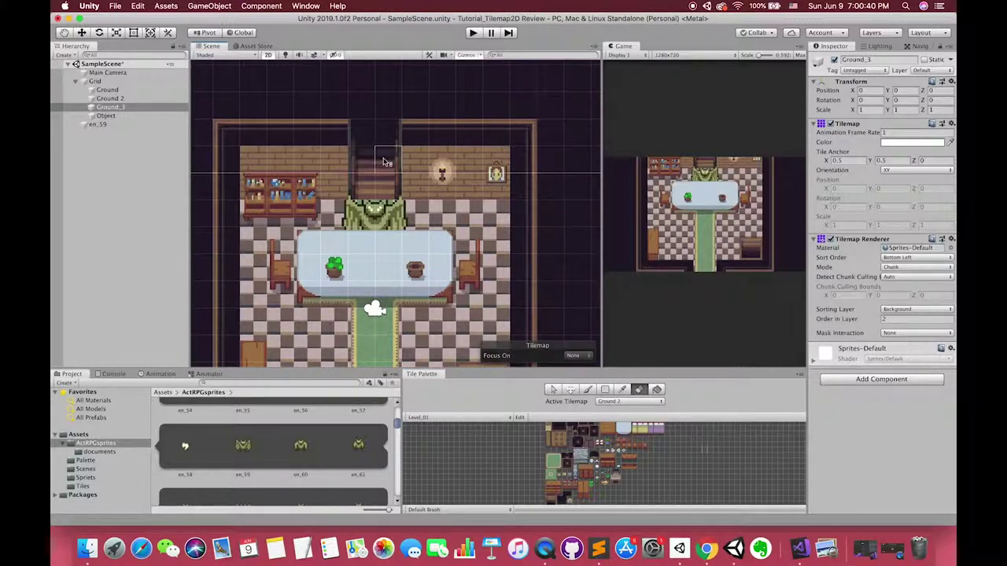
left_click(834, 60)
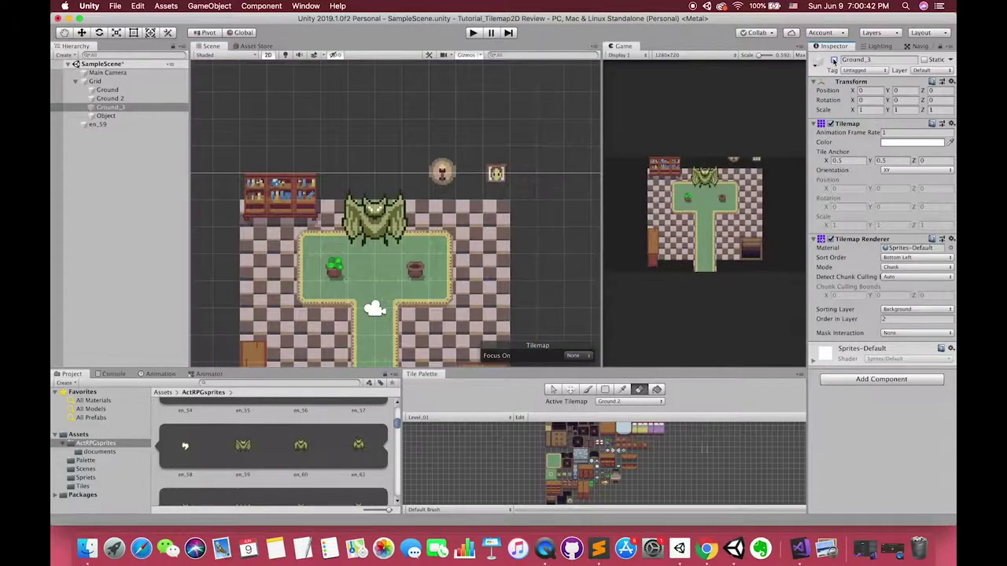
left_click(834, 61)
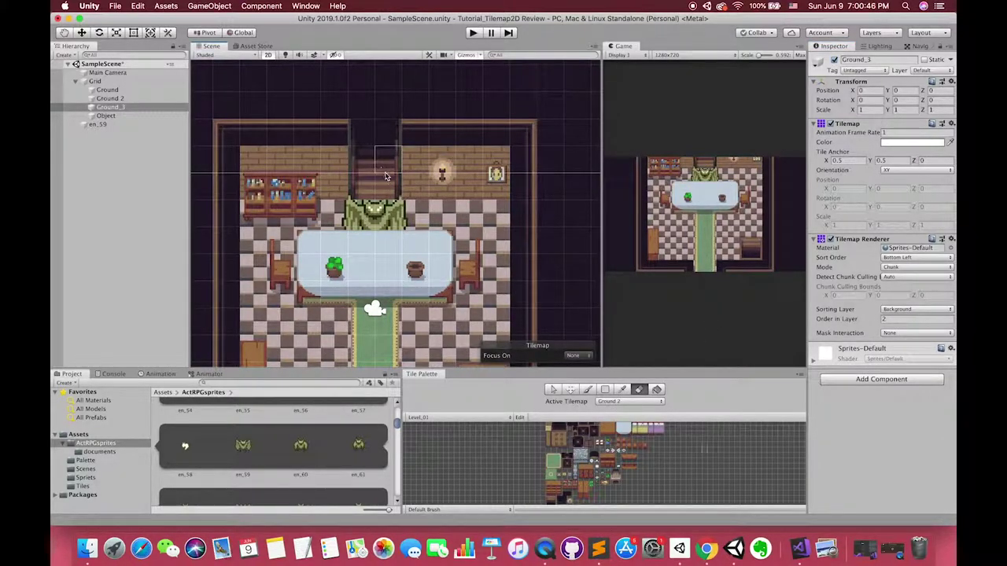
scroll(431, 173, "down", 3)
scroll(431, 173, "down", 2)
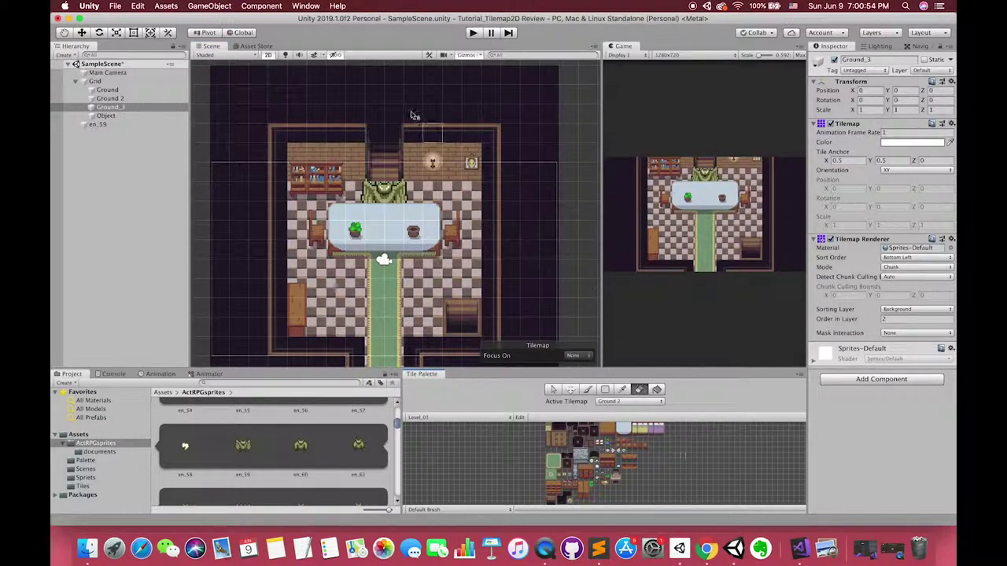
left_click(388, 151)
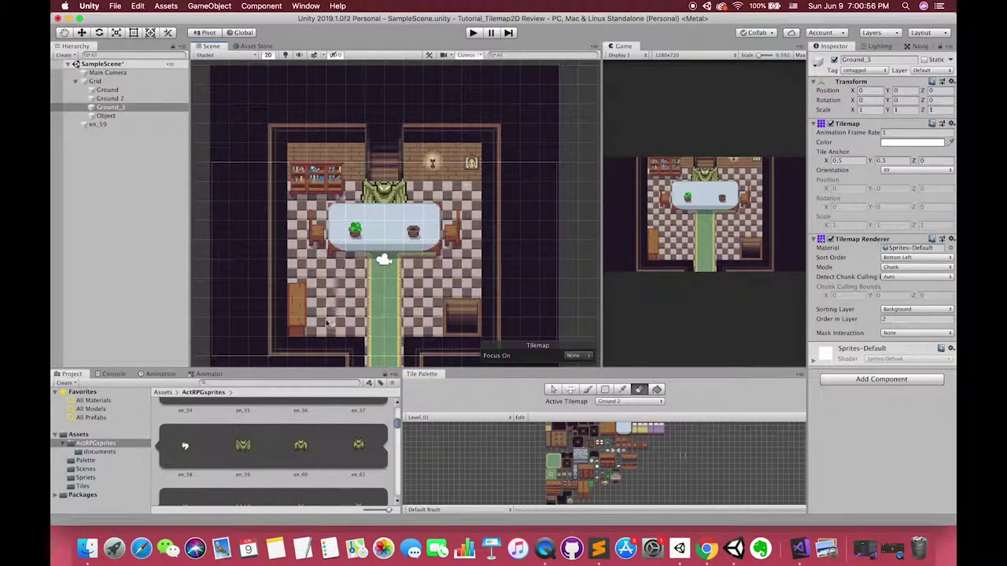
left_click(376, 346)
Restore the accidentally erased carpet tile and erase the stair tiles at the top doorway on Ground_3.
key("super+z")
left_click(621, 402)
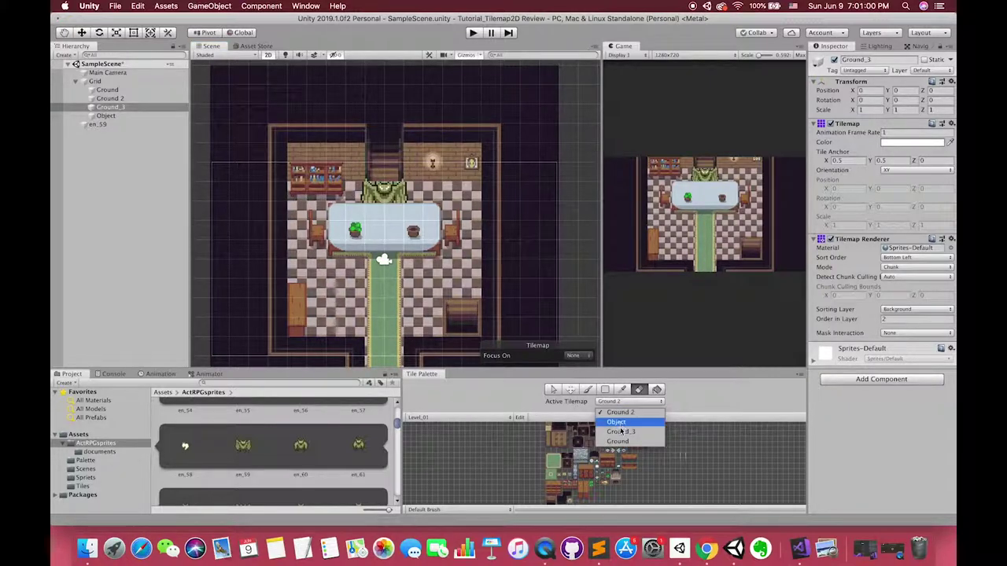
left_click(621, 424)
left_click_drag(386, 169, 387, 135)
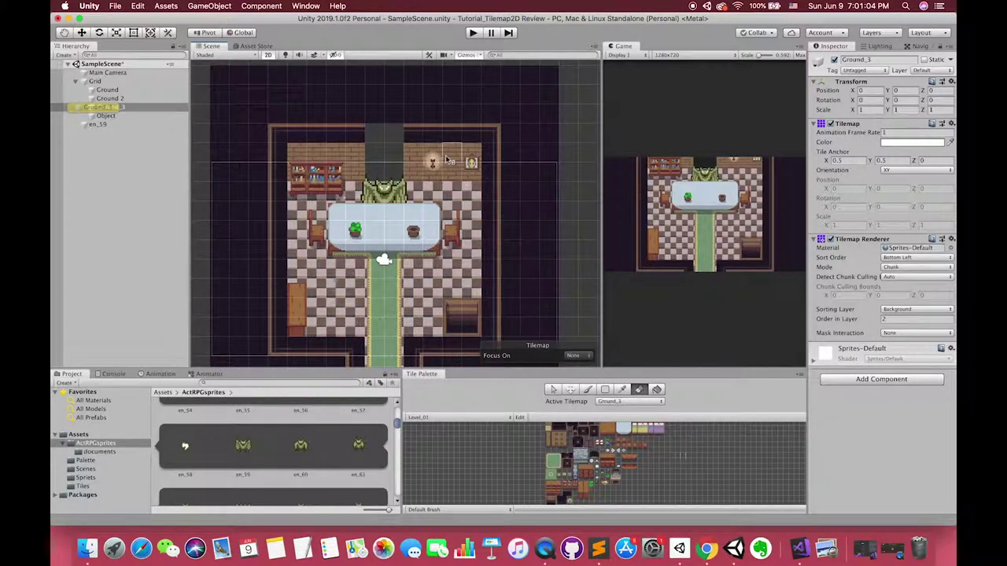
Raise en_59 to about Y 3.49, check Ground_3's layer settings, and try nesting en_59 under it.
left_click(98, 125)
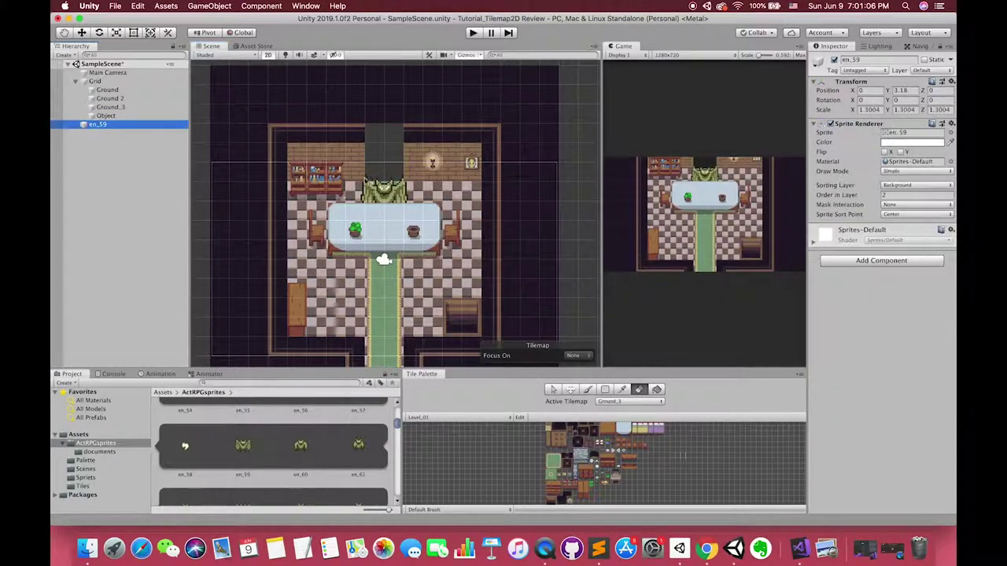
key("w")
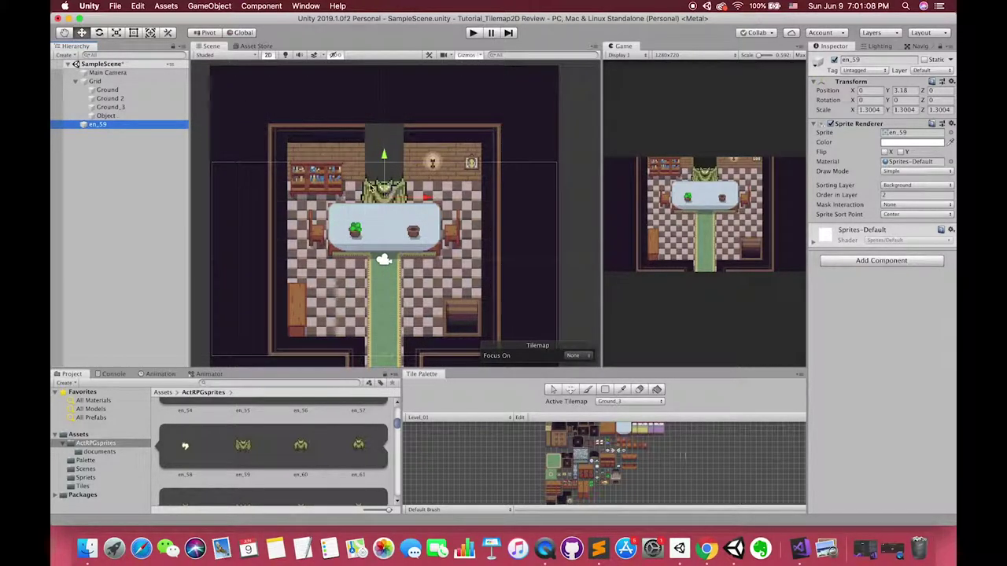
left_click_drag(383, 166, 386, 156)
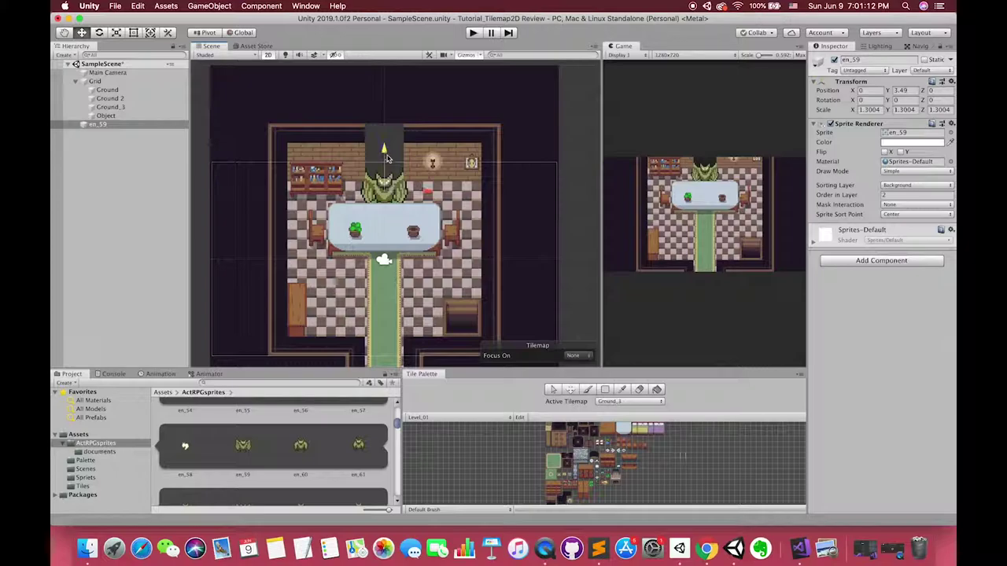
left_click(126, 107)
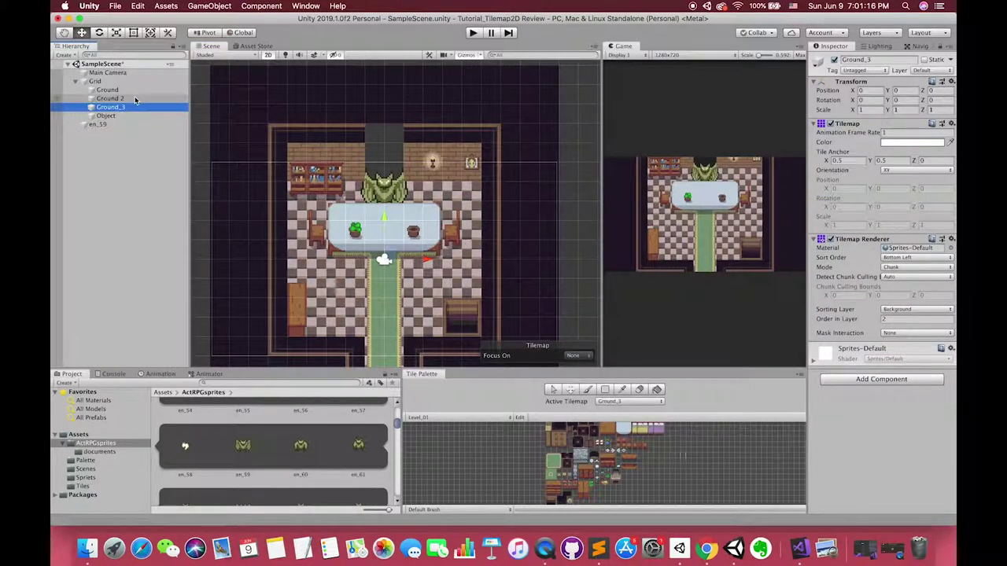
left_click(117, 125)
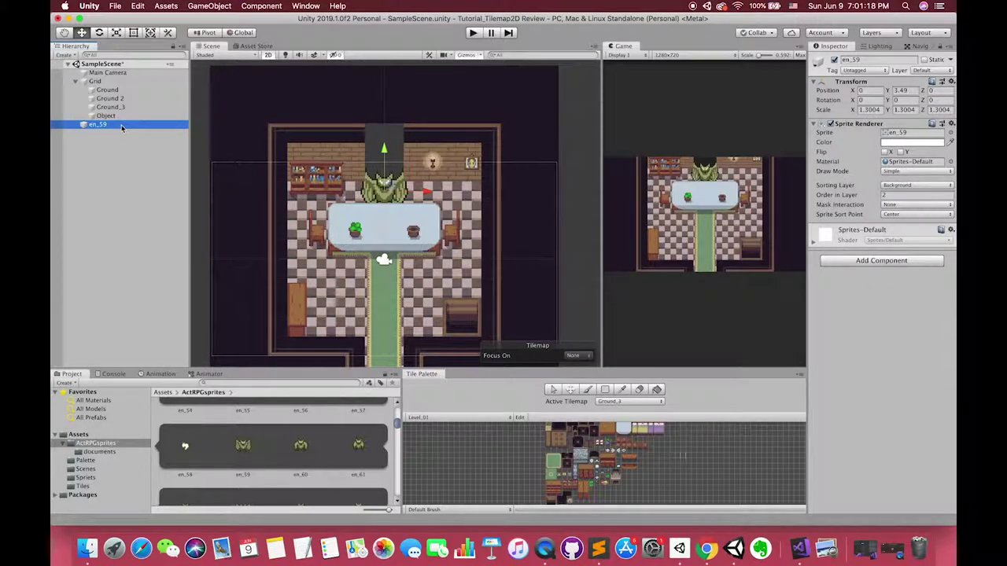
left_click_drag(121, 127, 131, 110)
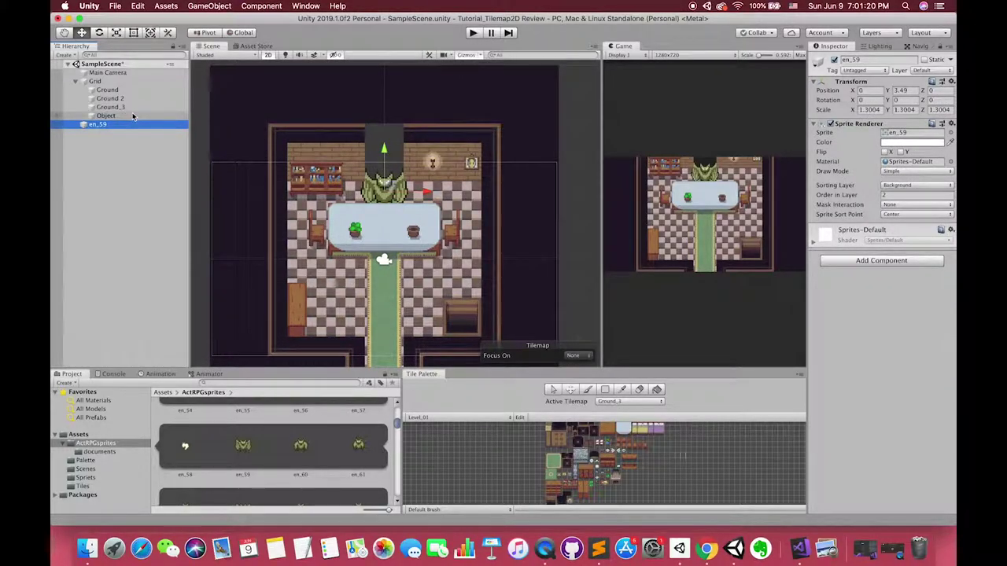
Paint the stairs tile into the dark top passage on the Ground 2 tilemap.
left_click(131, 99)
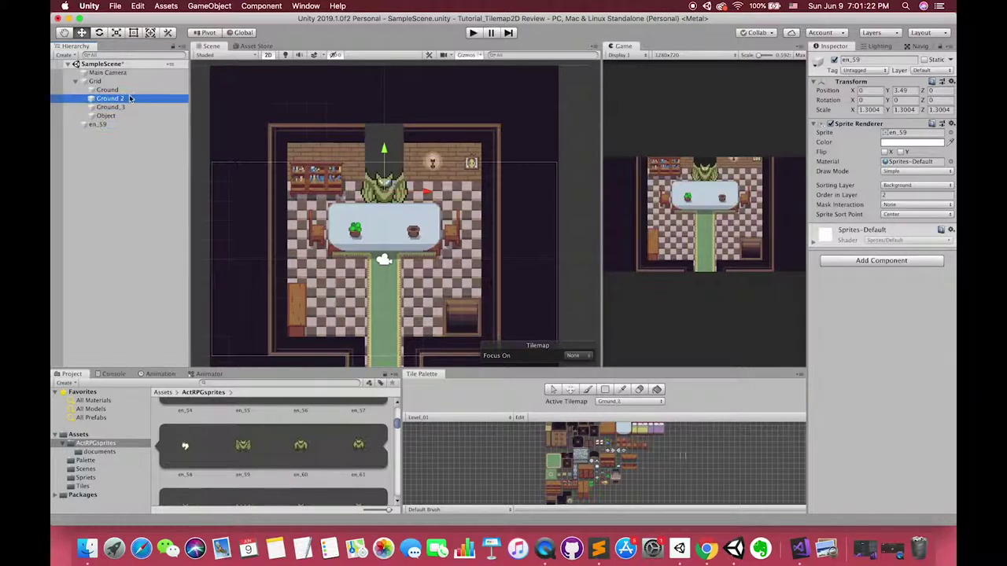
scroll(600, 486, "up", 3)
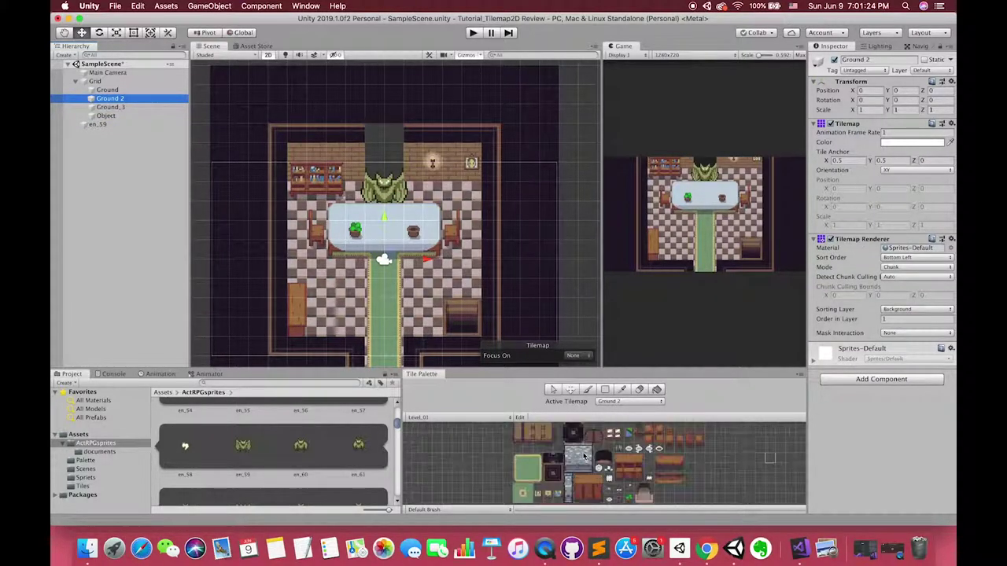
scroll(576, 444, "down", 2)
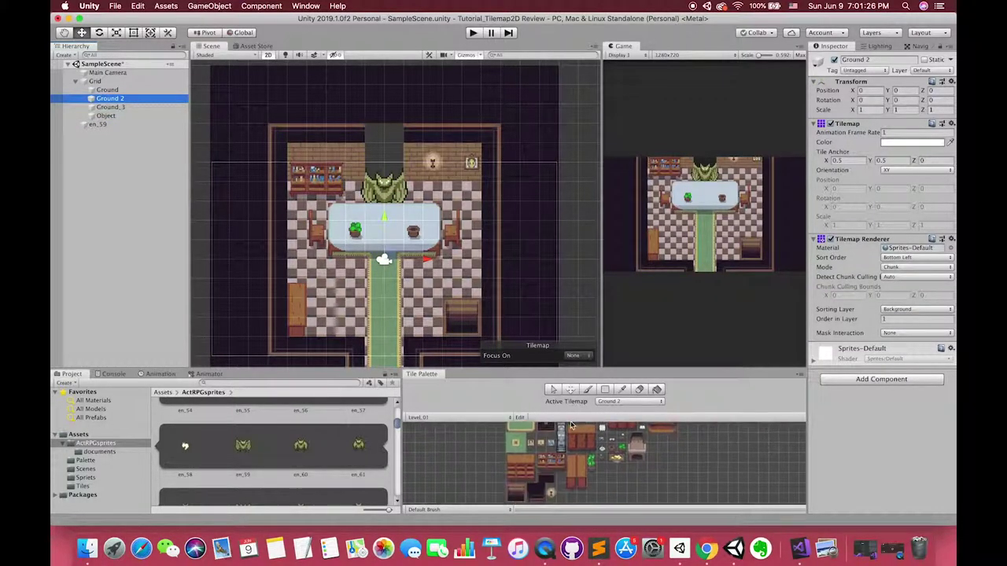
scroll(576, 444, "down", 2)
left_click(543, 471)
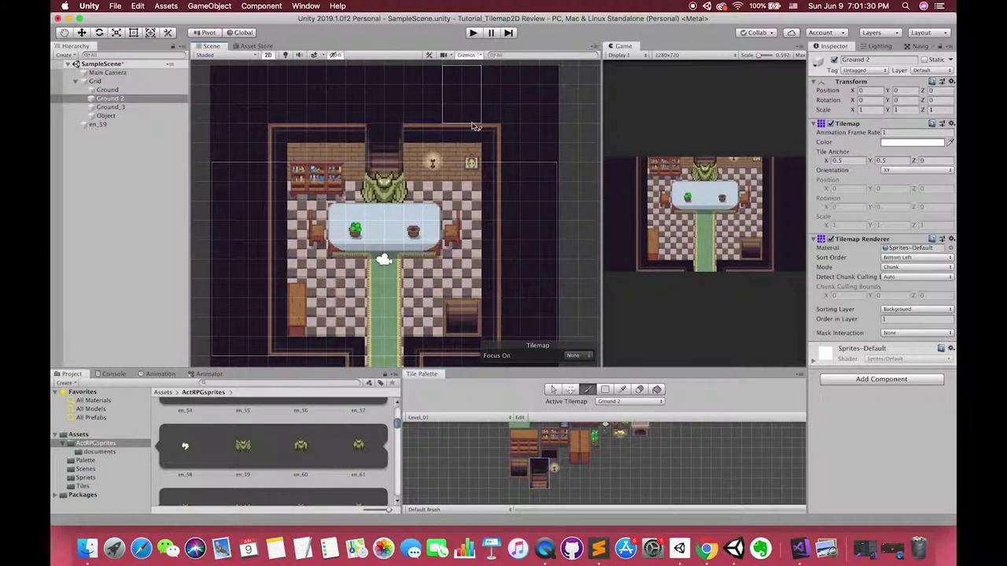
scroll(397, 130, "up", 2)
scroll(397, 130, "up", 3)
scroll(401, 138, "up", 2)
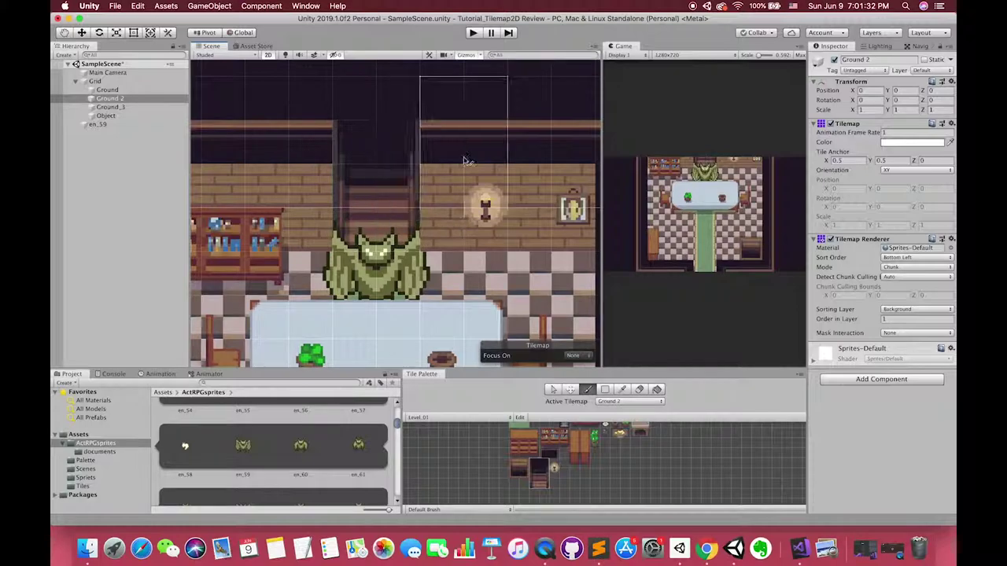
scroll(422, 170, "down", 3)
scroll(441, 157, "down", 2)
scroll(480, 154, "down", 2)
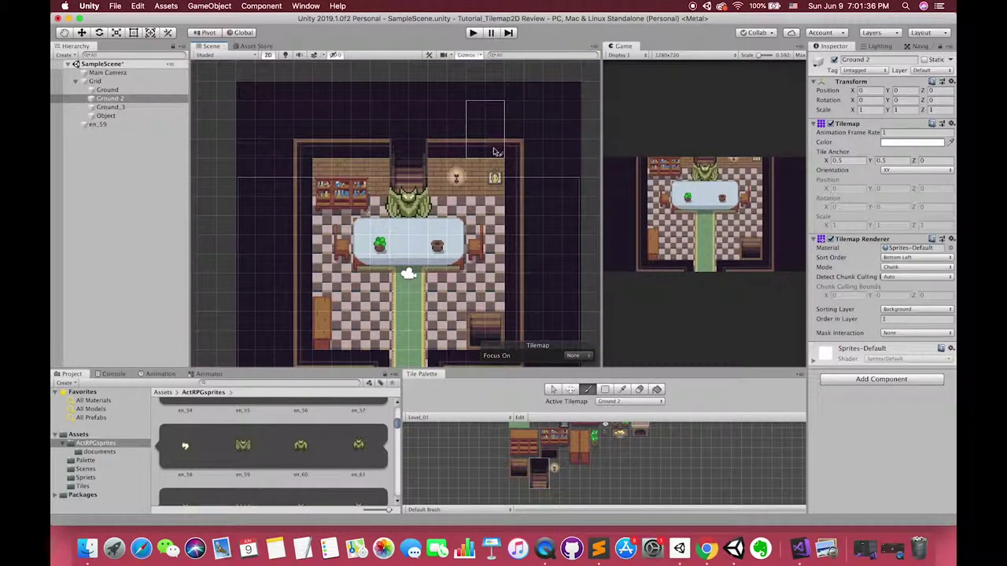
Switch painting to the Ground tilemap and pick a tile from the palette.
left_click(126, 91)
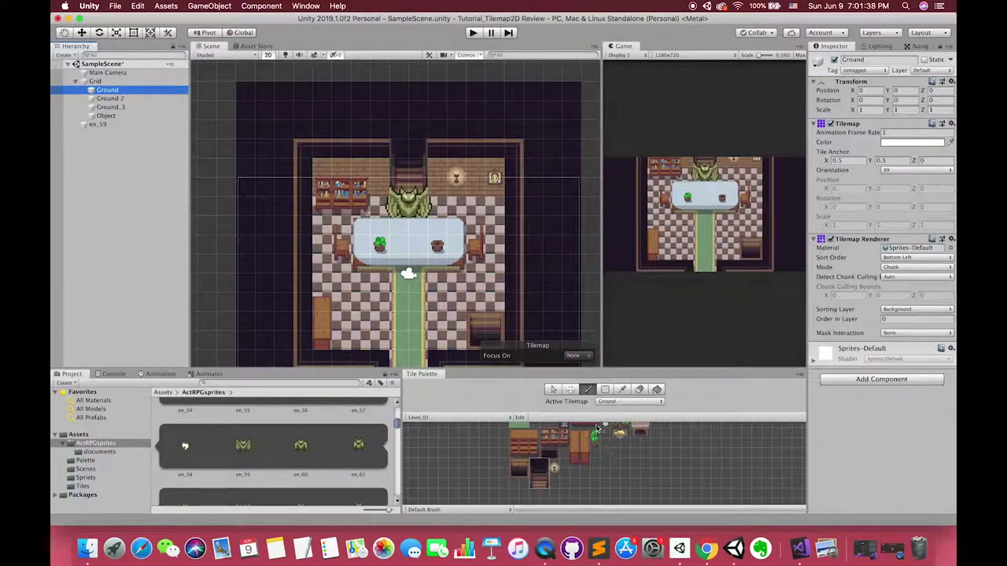
scroll(617, 482, "up", 2)
scroll(590, 468, "up", 1)
scroll(567, 461, "up", 1)
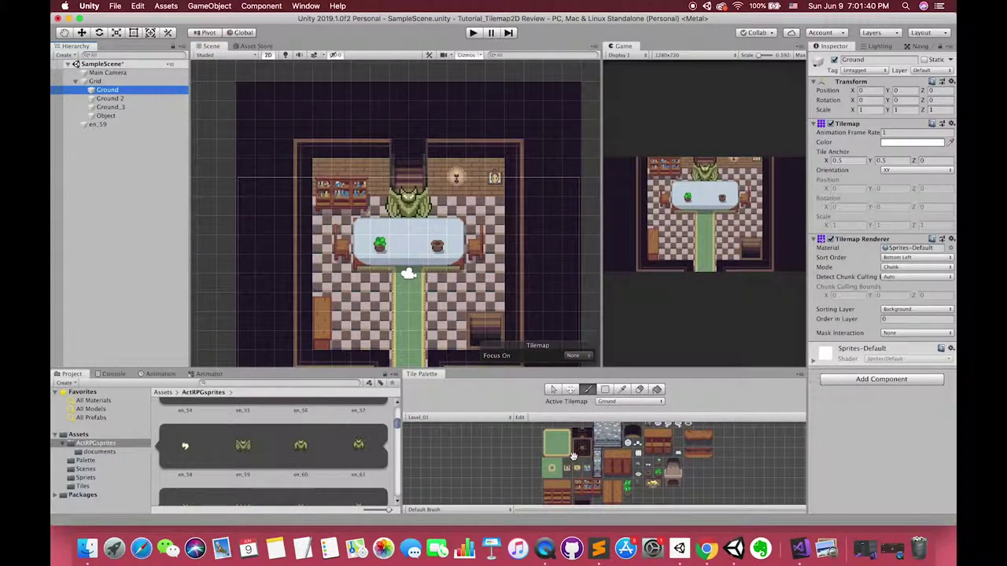
scroll(542, 449, "up", 1)
left_click(538, 433)
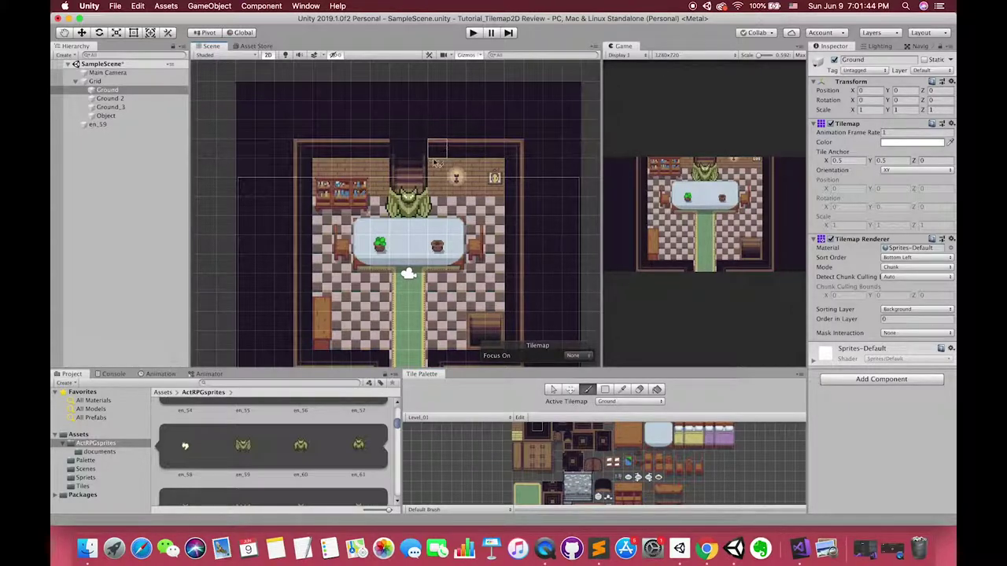
scroll(405, 194, "up", 1)
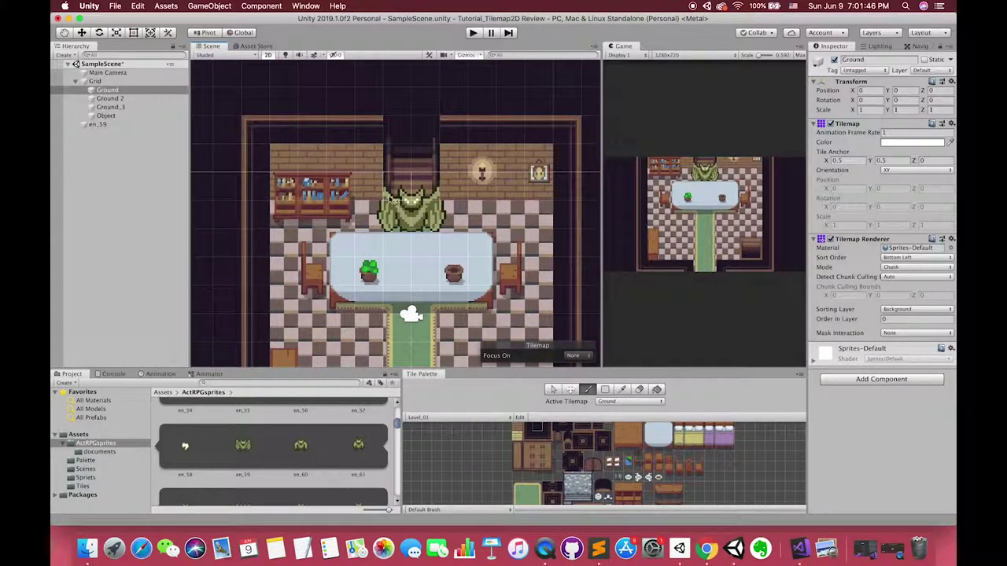
Scale the en_59 monster sprite down to about 1.022.
left_click(97, 124)
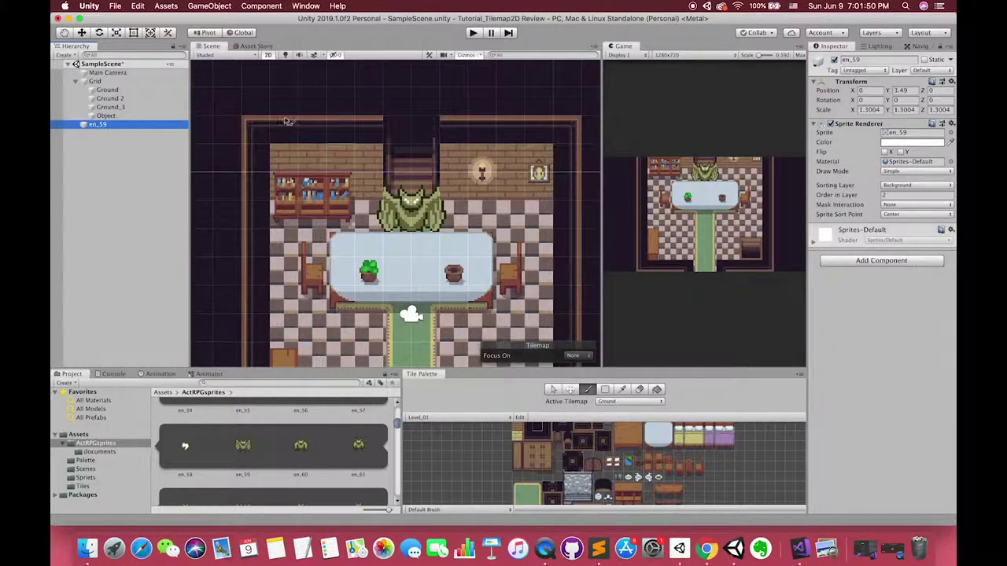
left_click(82, 33)
left_click(82, 33)
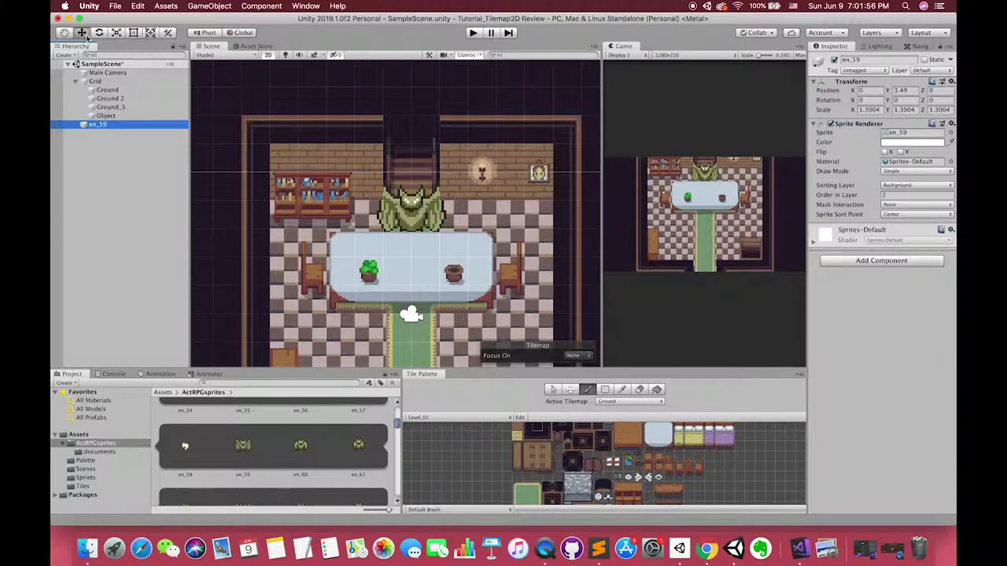
left_click(416, 219)
key("e")
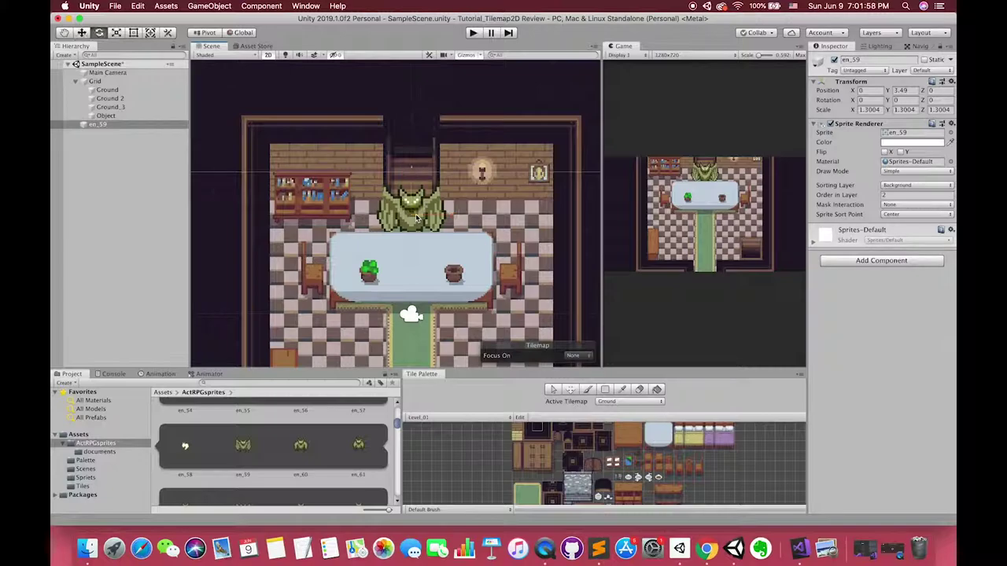
key("r")
left_click_drag(412, 215, 410, 226)
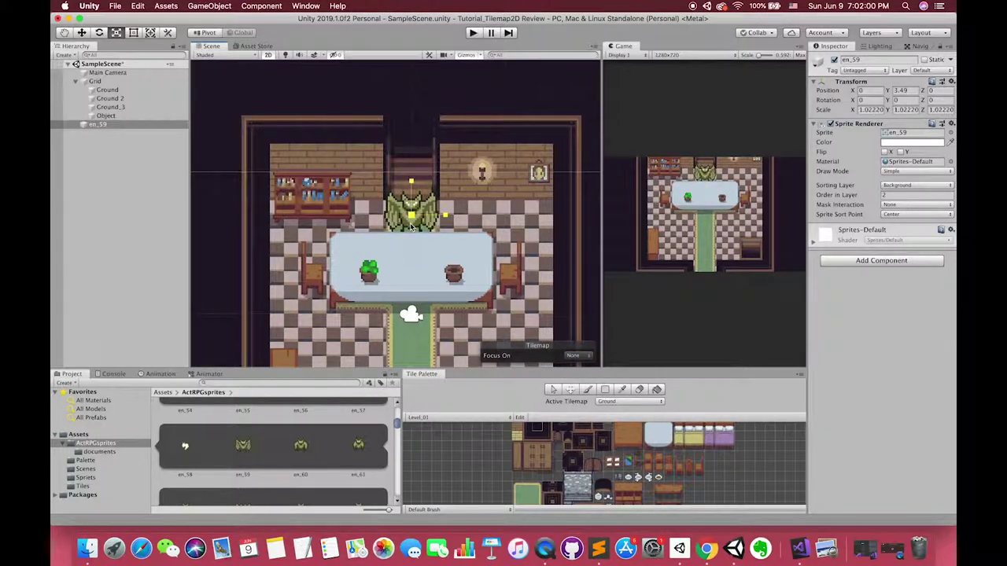
Lower en_59 to Y 3.09 behind the table and deselect it.
key("w")
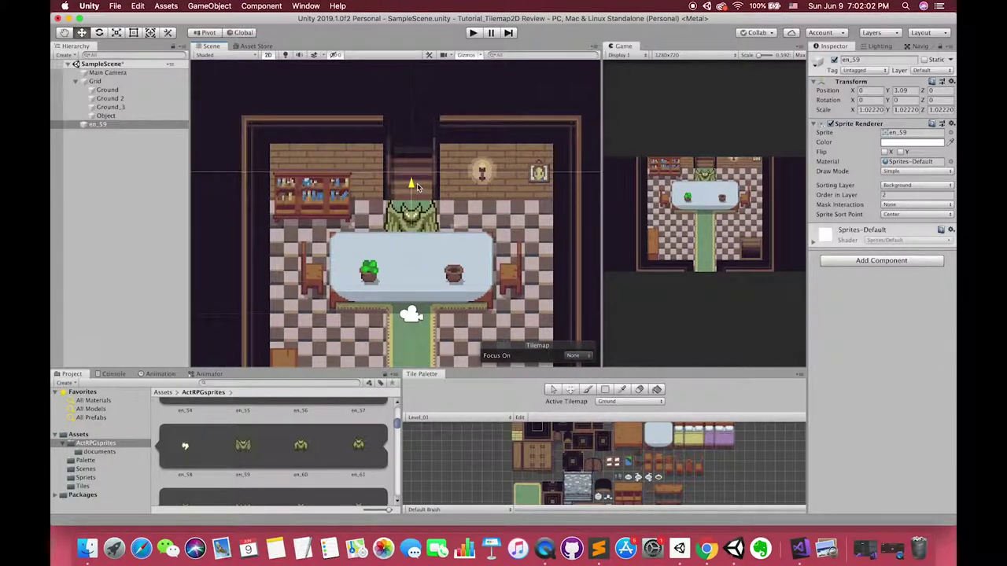
scroll(479, 228, "down", 5)
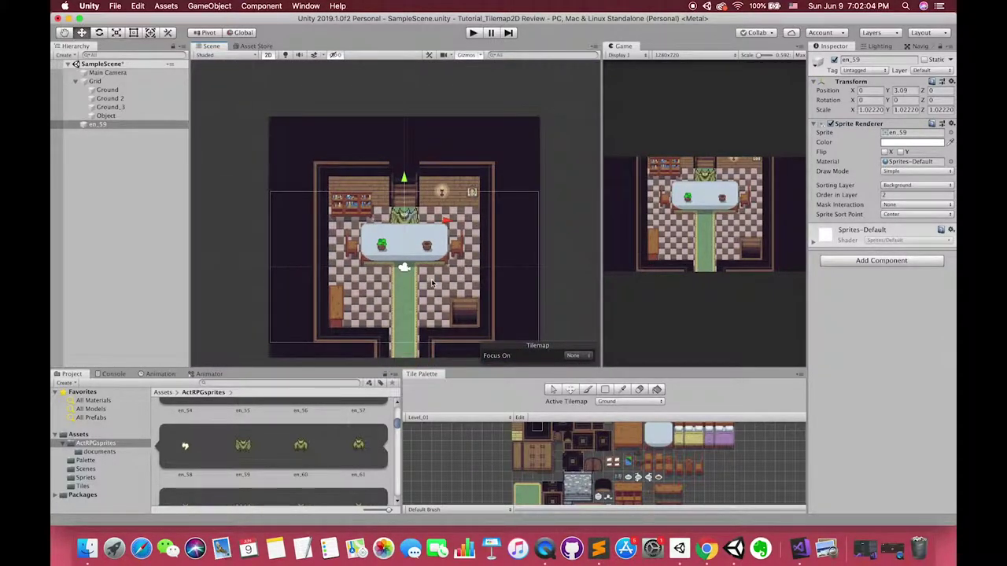
middle_click_drag(445, 273, 439, 250)
scroll(439, 250, "up", 3)
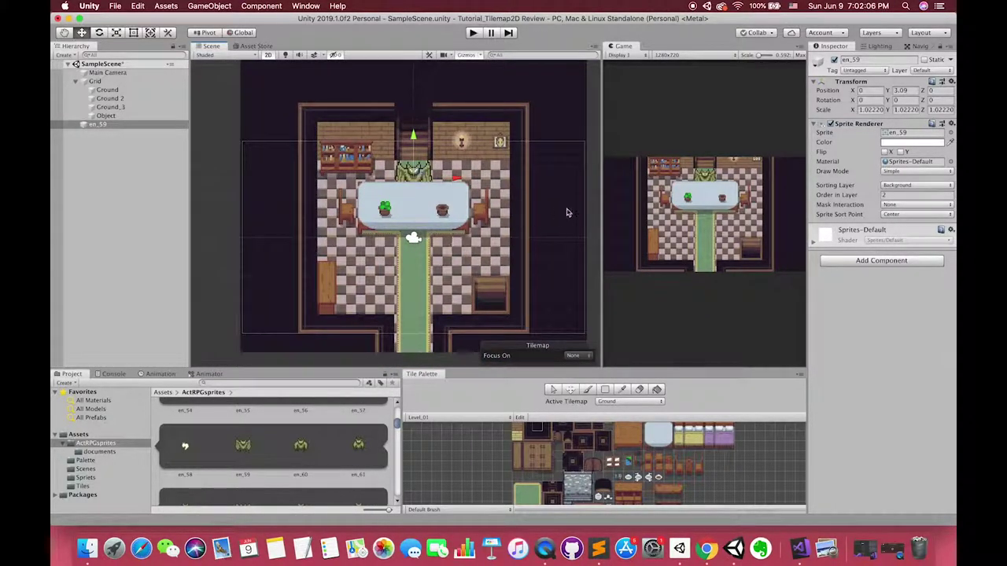
left_click(591, 209)
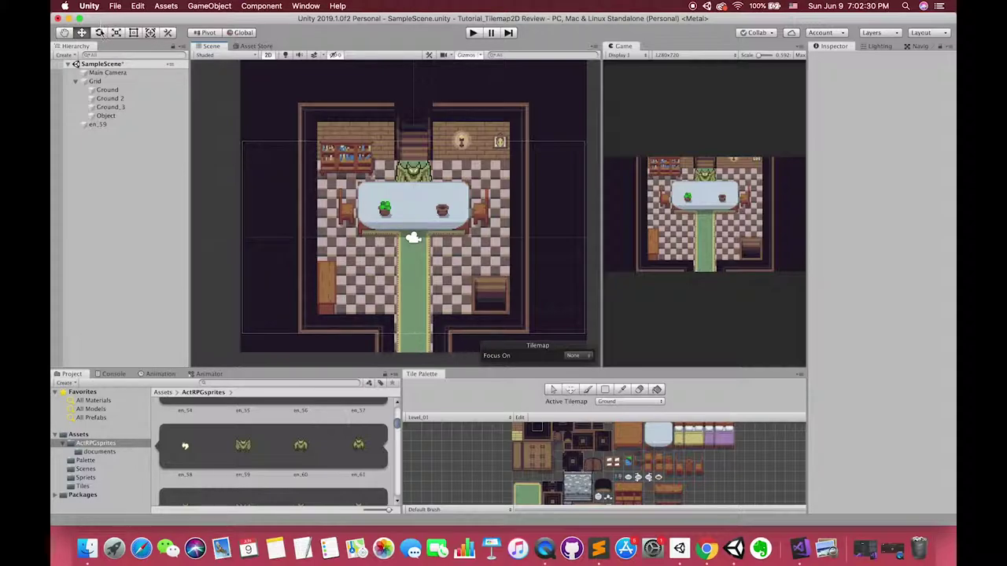
right_click(542, 548)
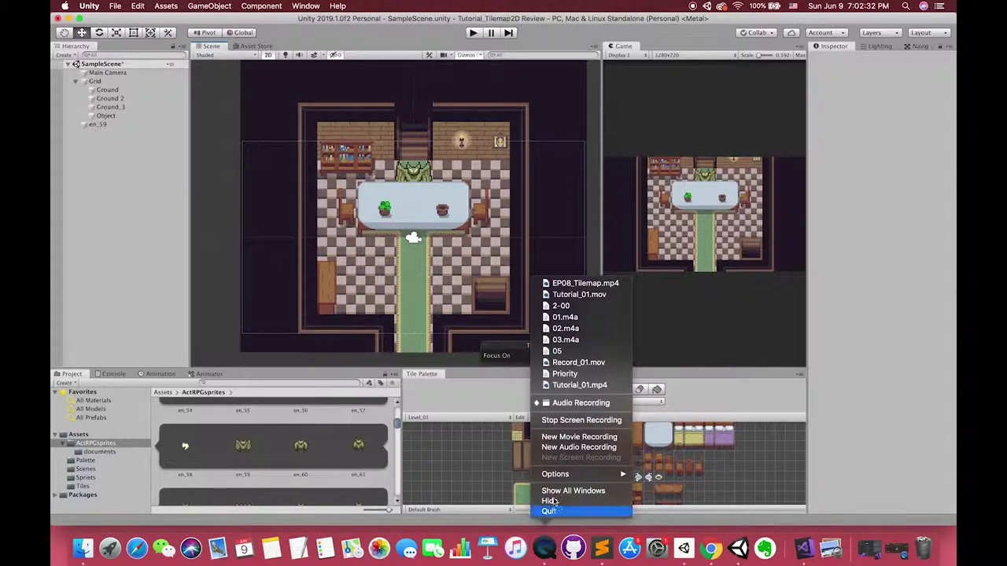